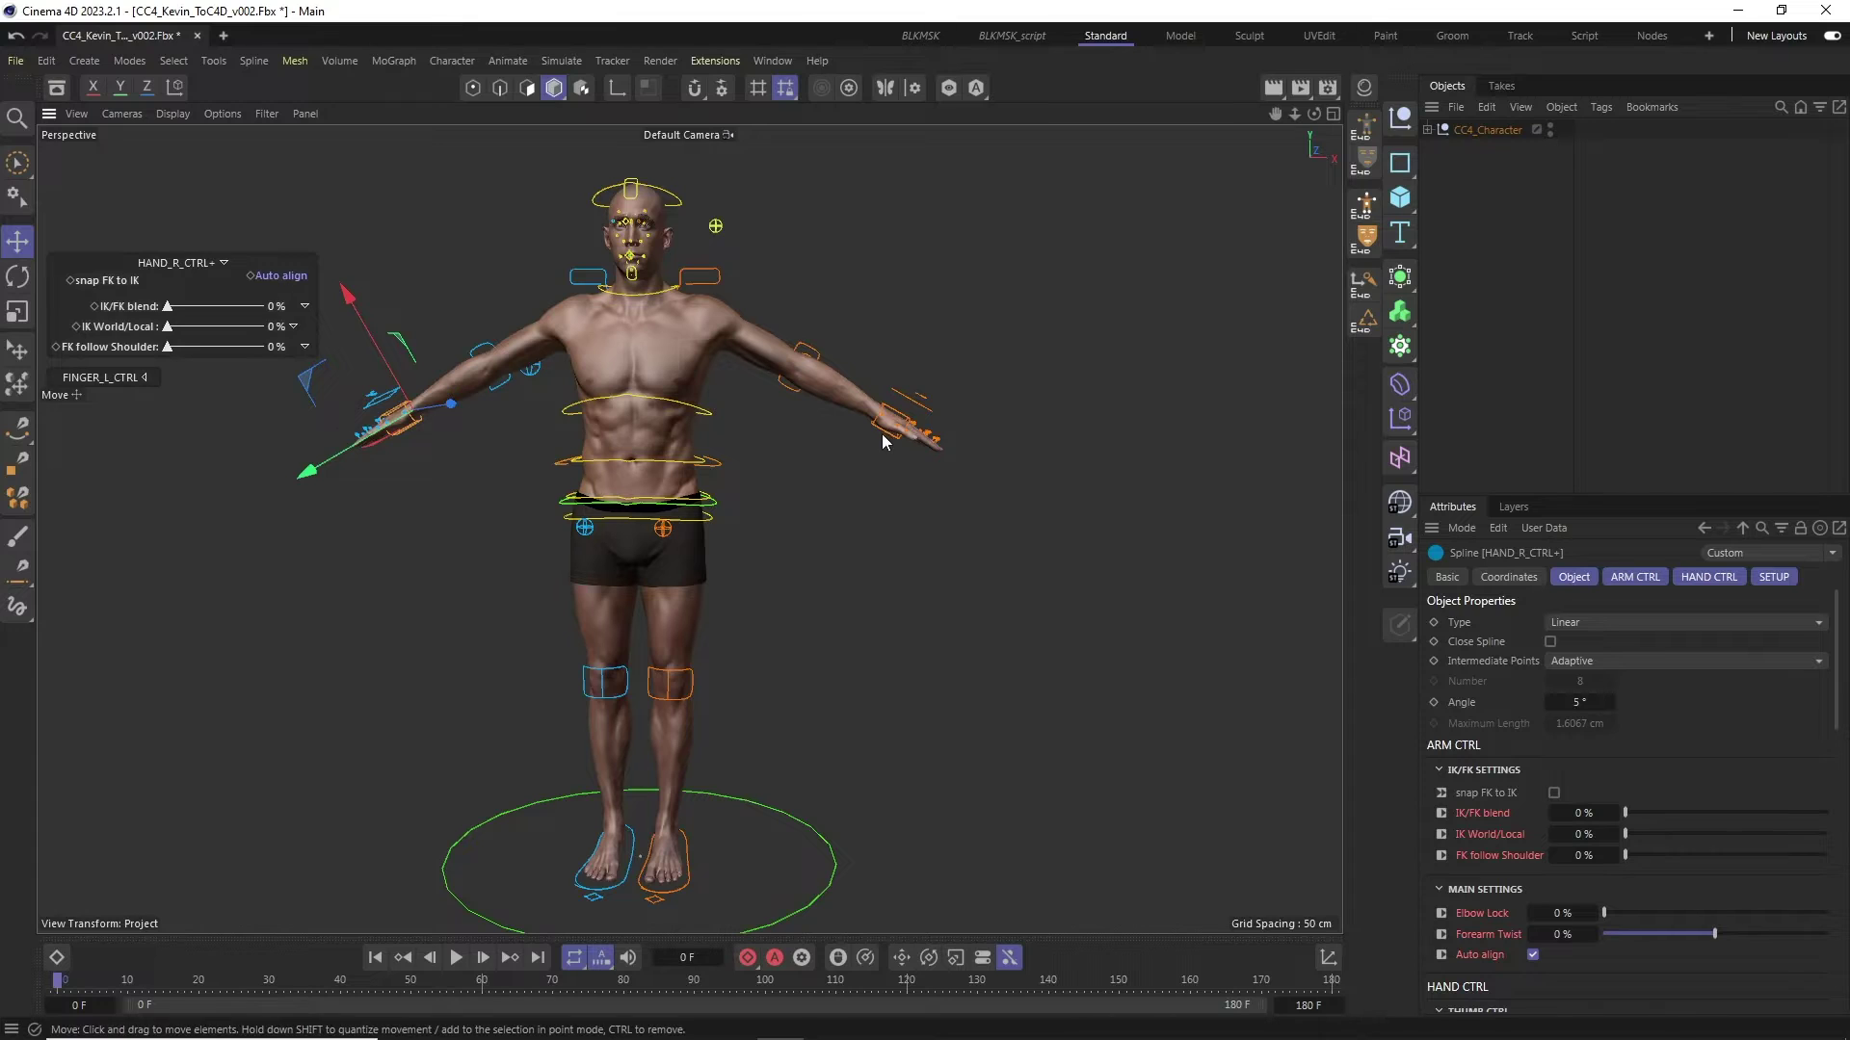
- Lower both of the rig's arms beside the body with the hand controls and select the right shoulder control for rotation
left_click_drag(882, 434, 742, 568)
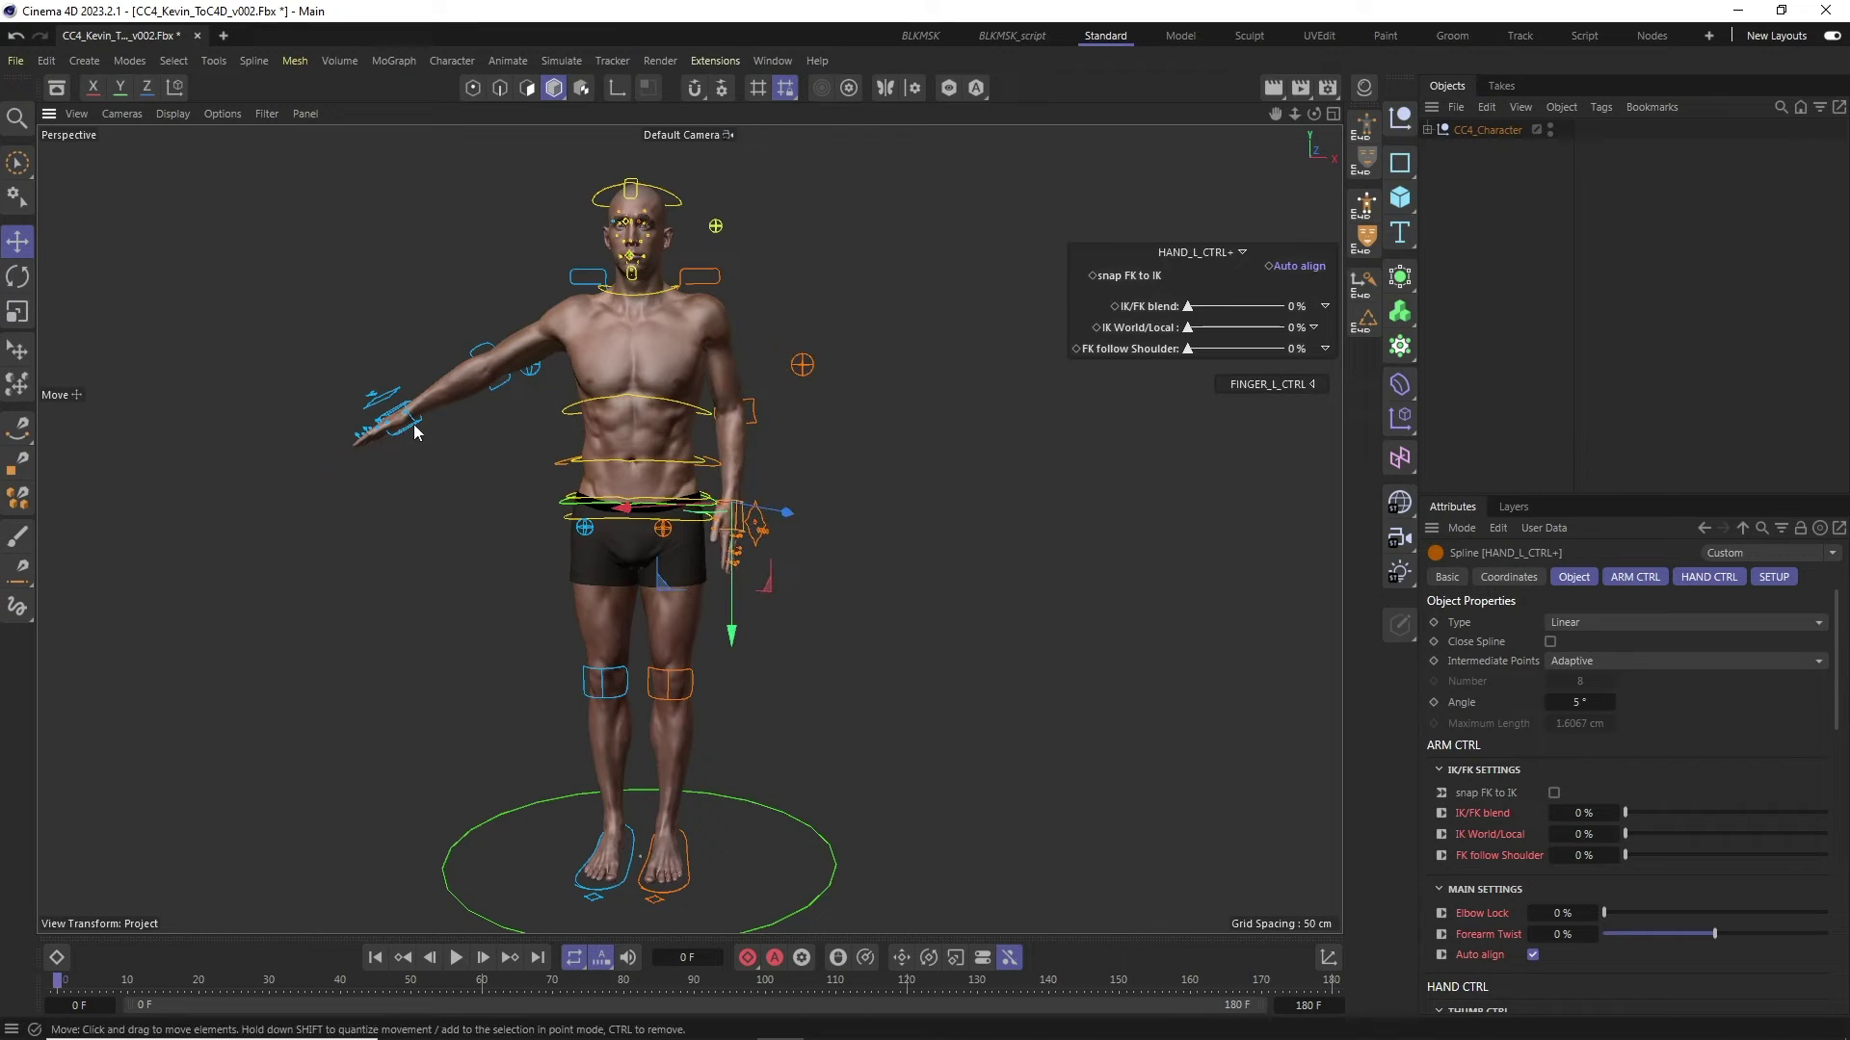
left_click_drag(413, 424, 568, 277)
left_click(568, 276)
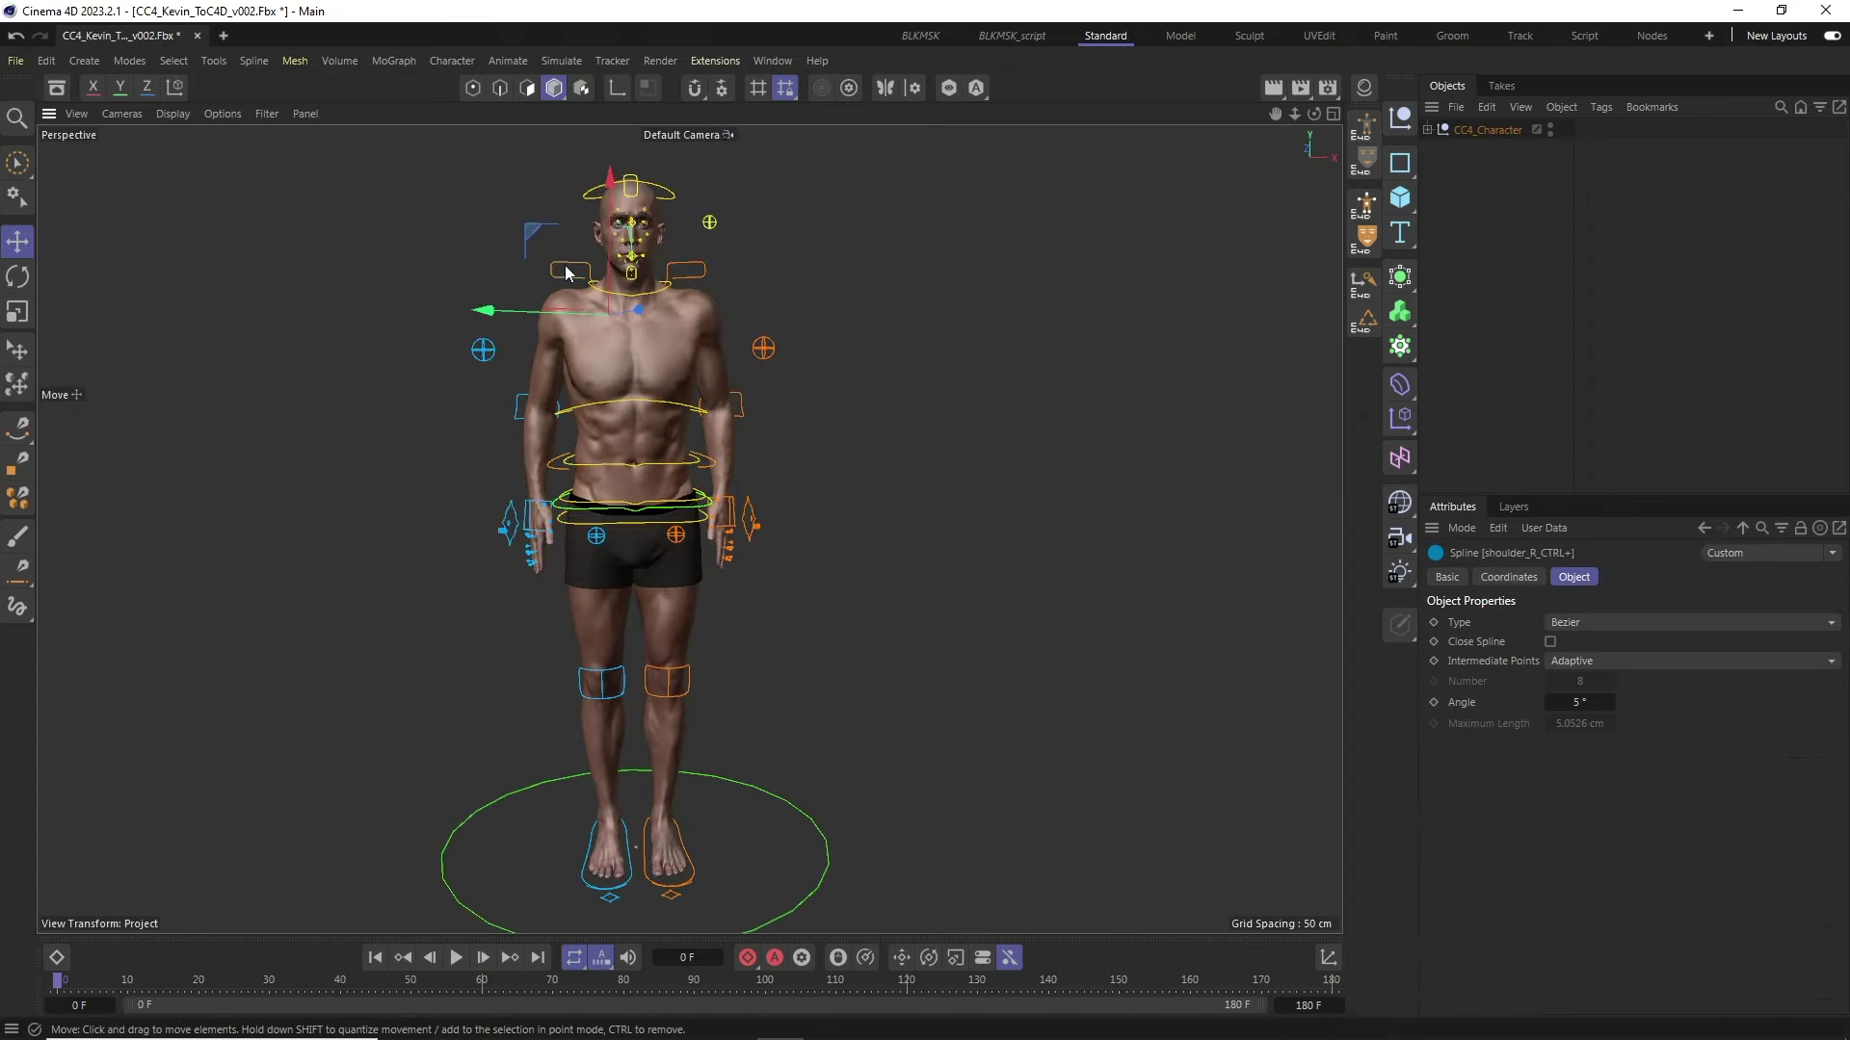
key("r")
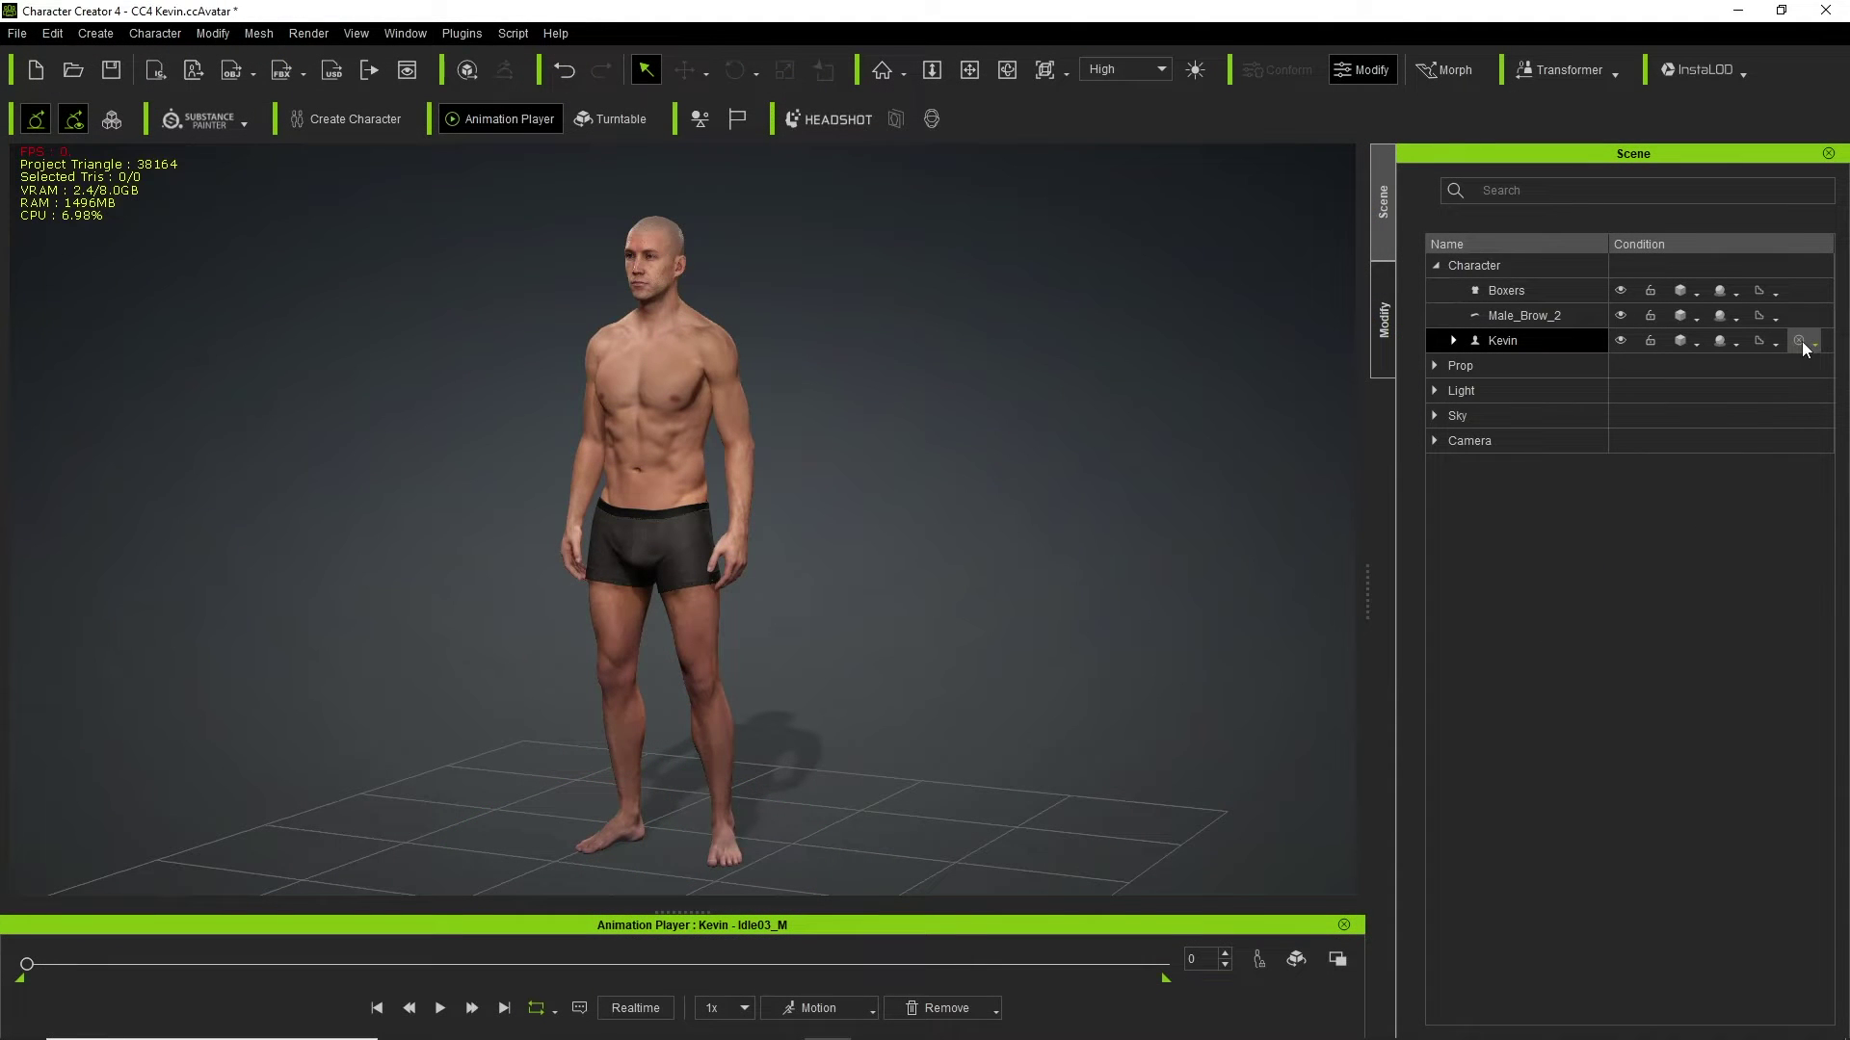
- Switch to Character Creator, select the male character with its bones and examine its type and modification options
left_click(1802, 342)
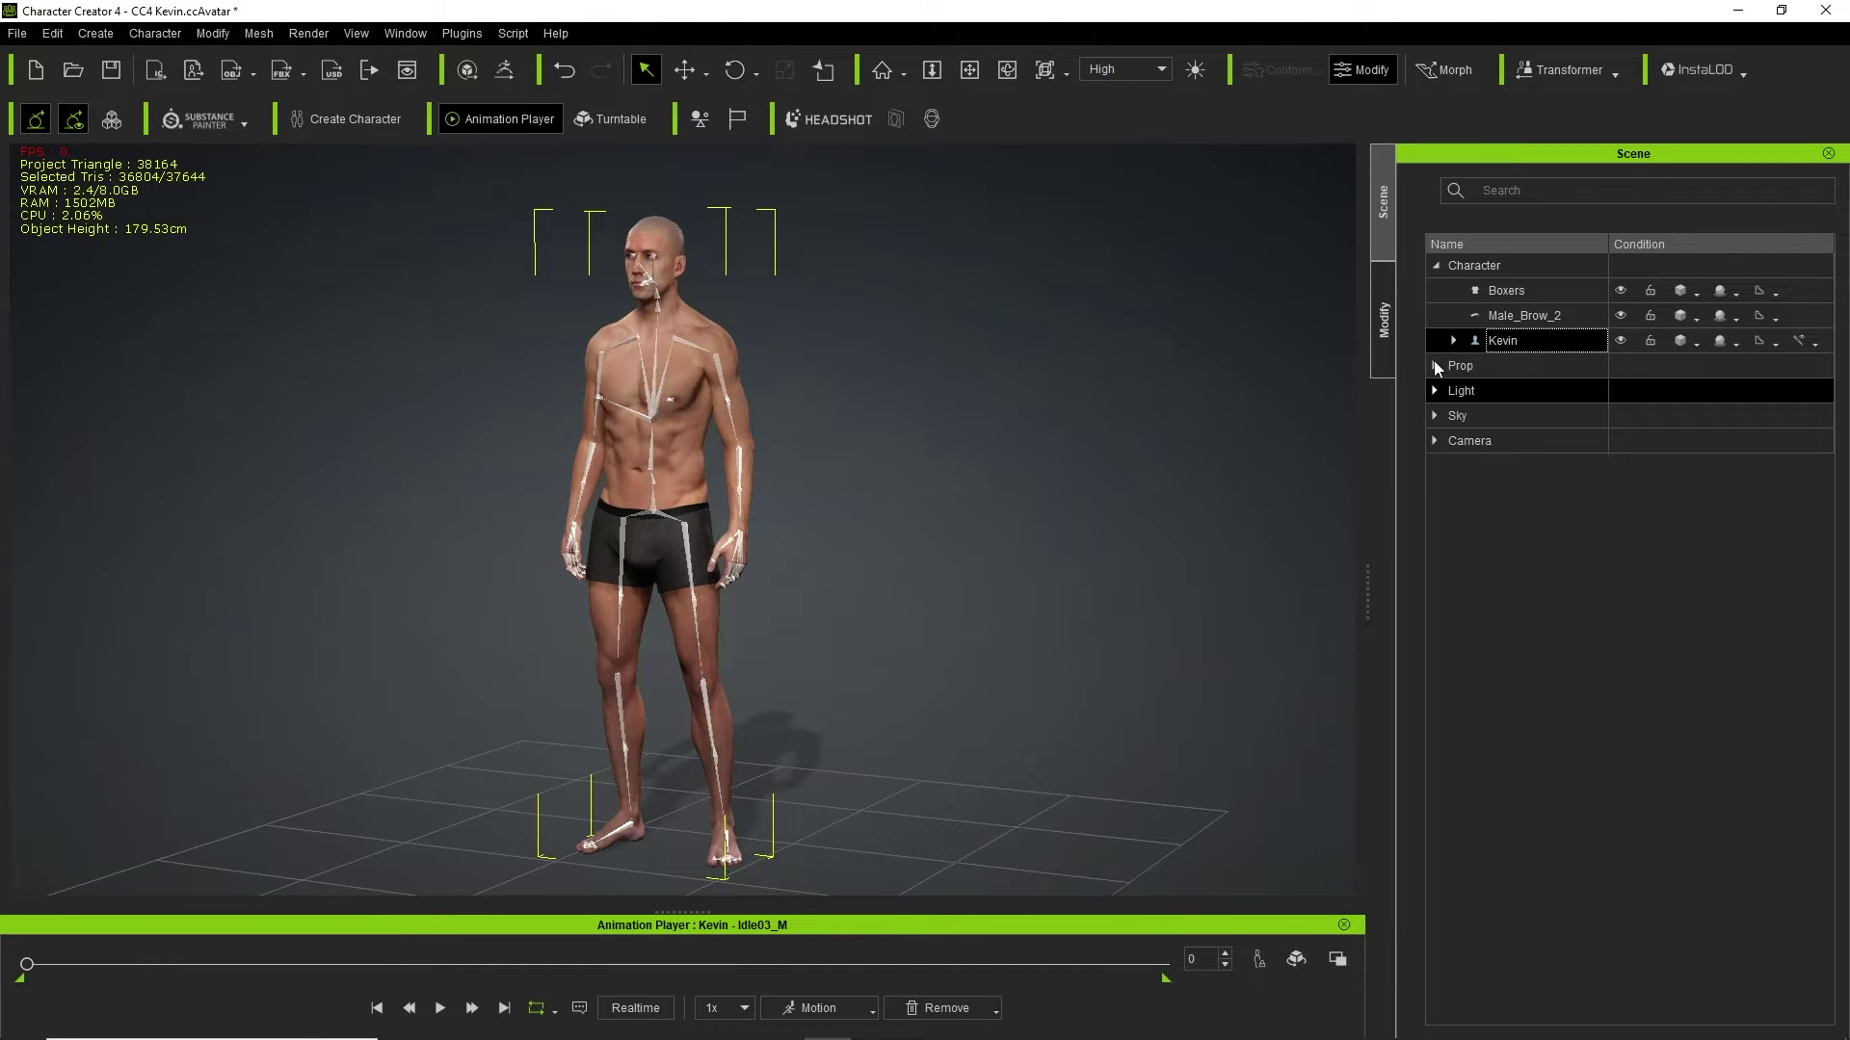
left_click(1378, 341)
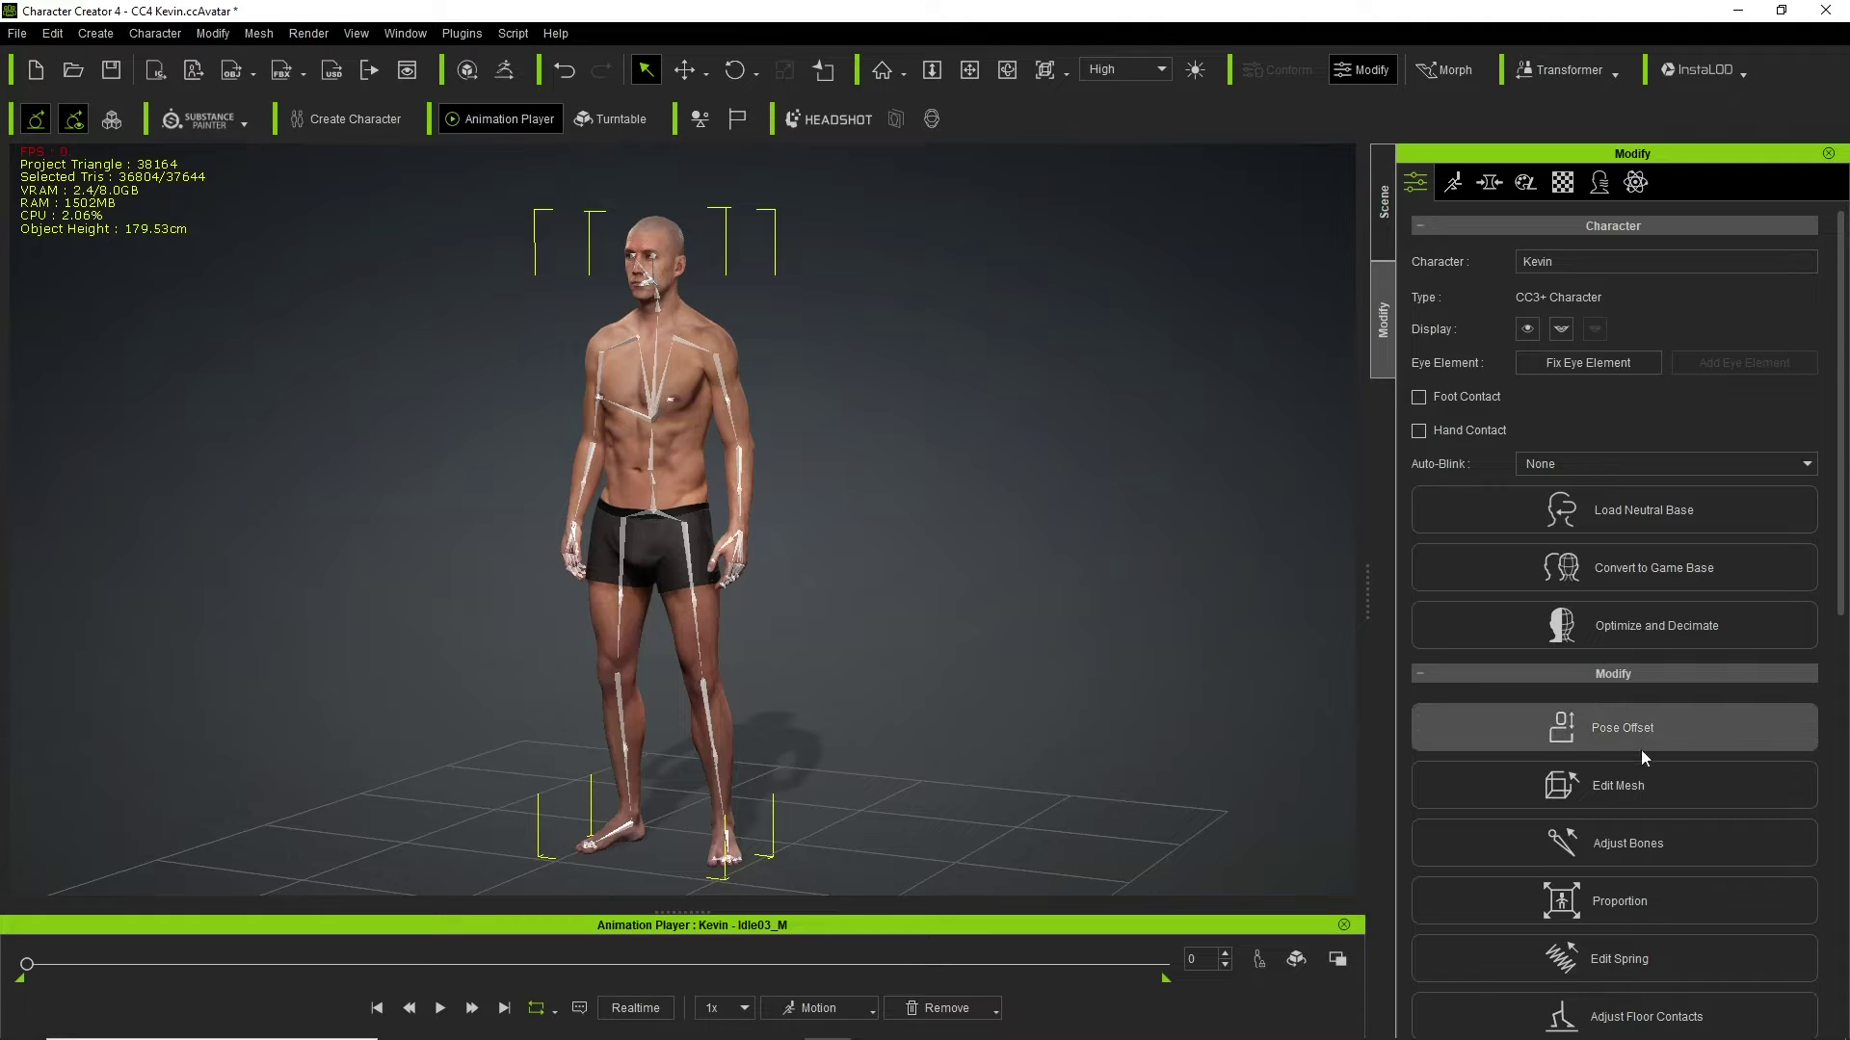
scroll(1638, 761, "down", 2)
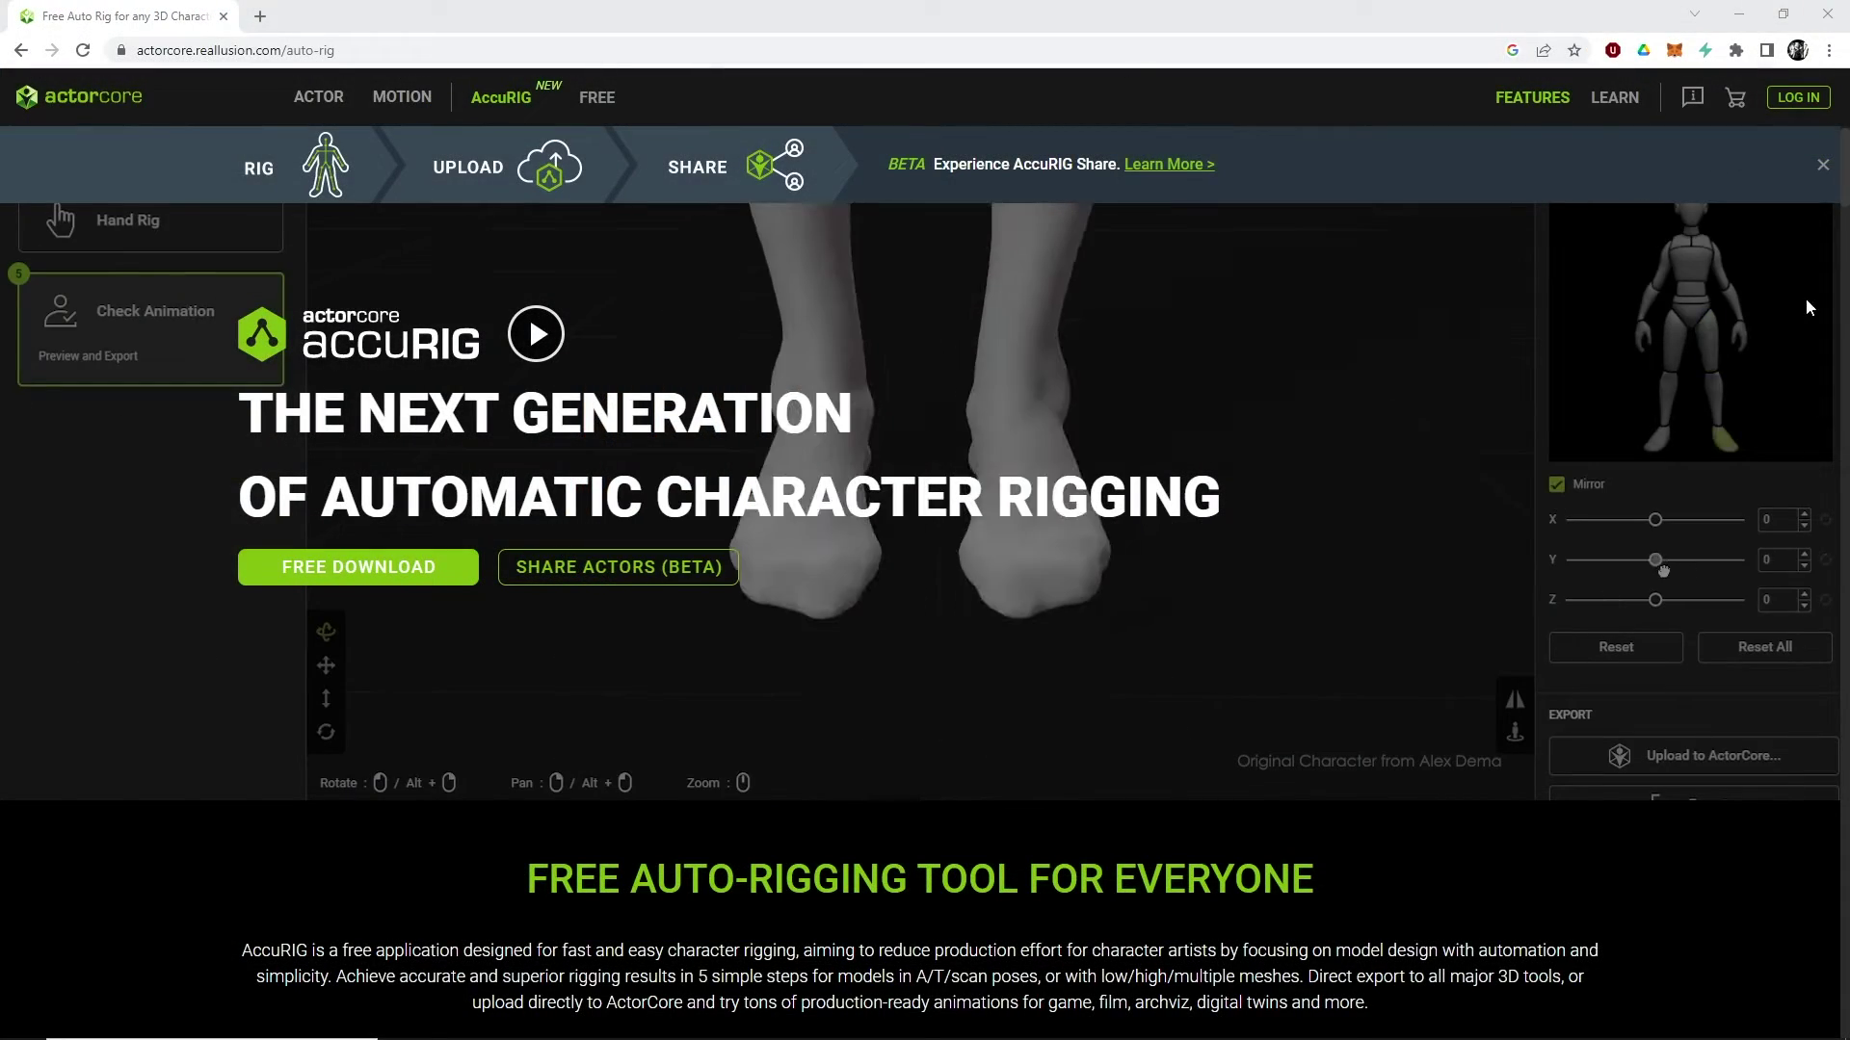
- In the browser, look through the ActorCore AccuRIG page and the catalogue of rigged actors
scroll(1821, 488, "down", 8)
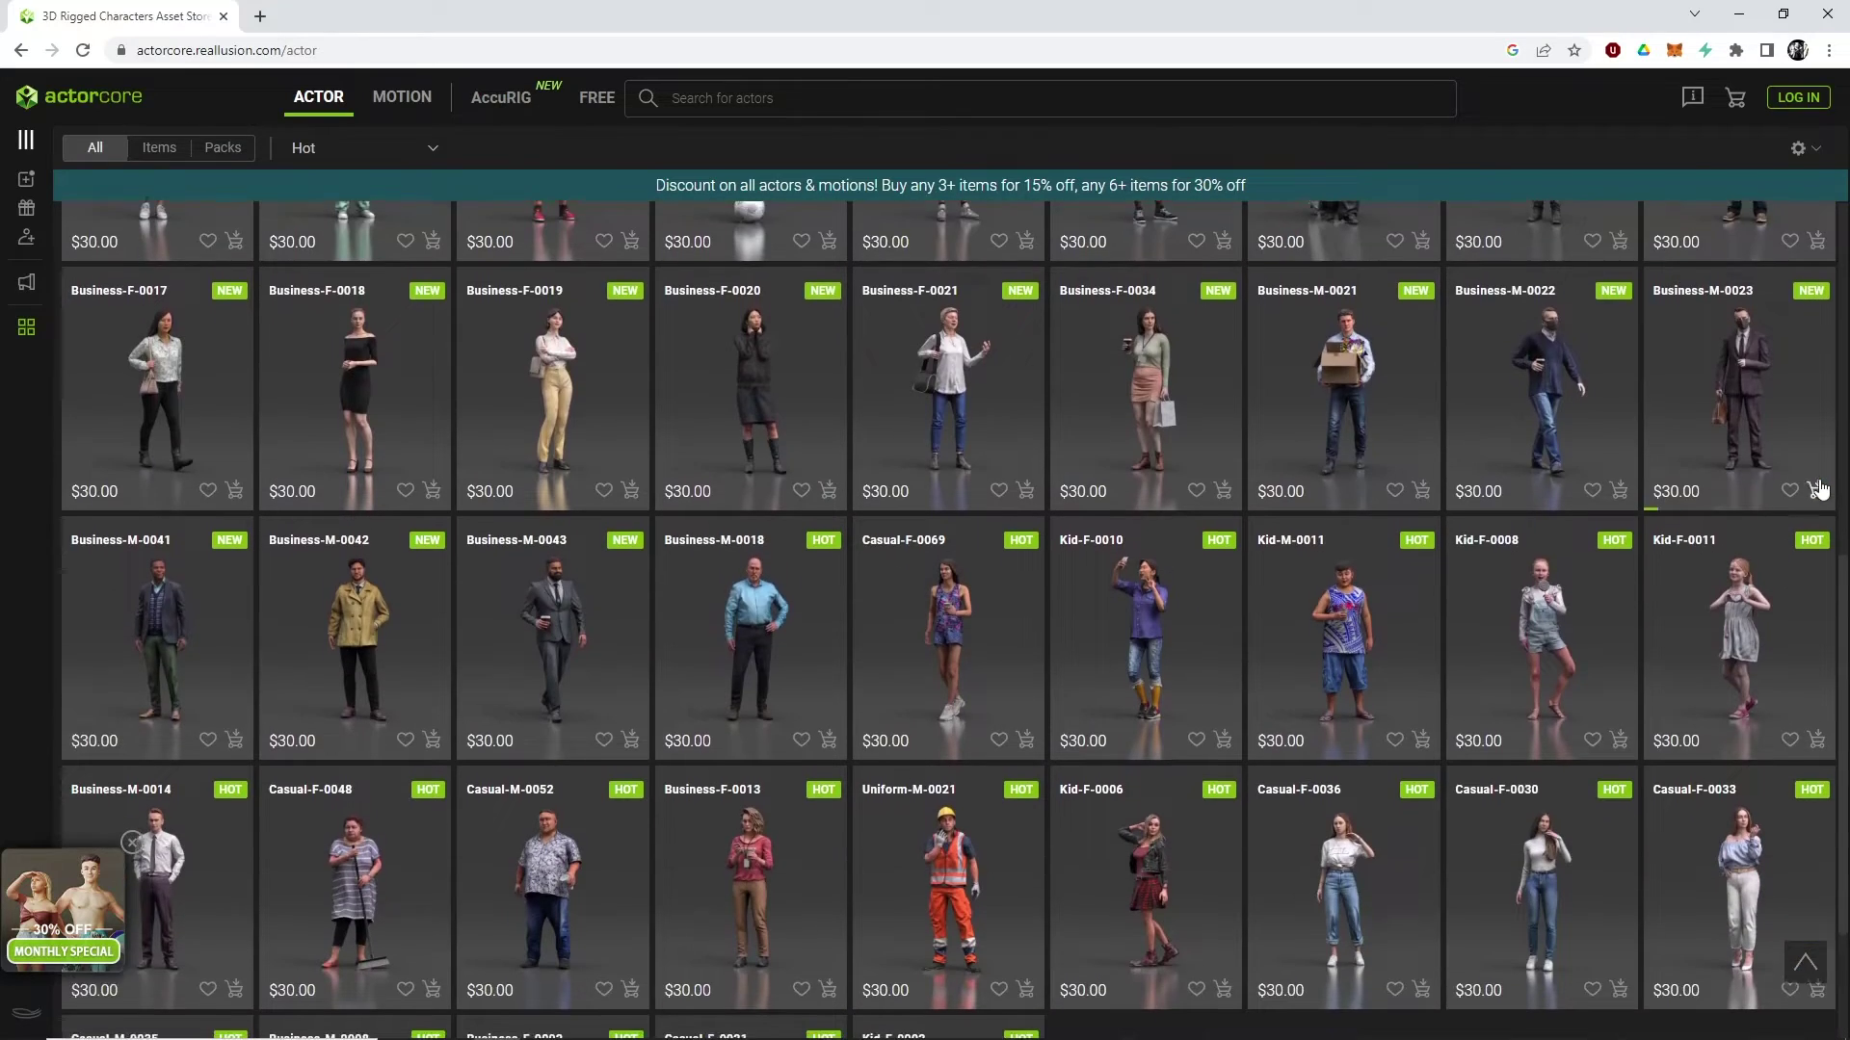
scroll(1818, 489, "down", 5)
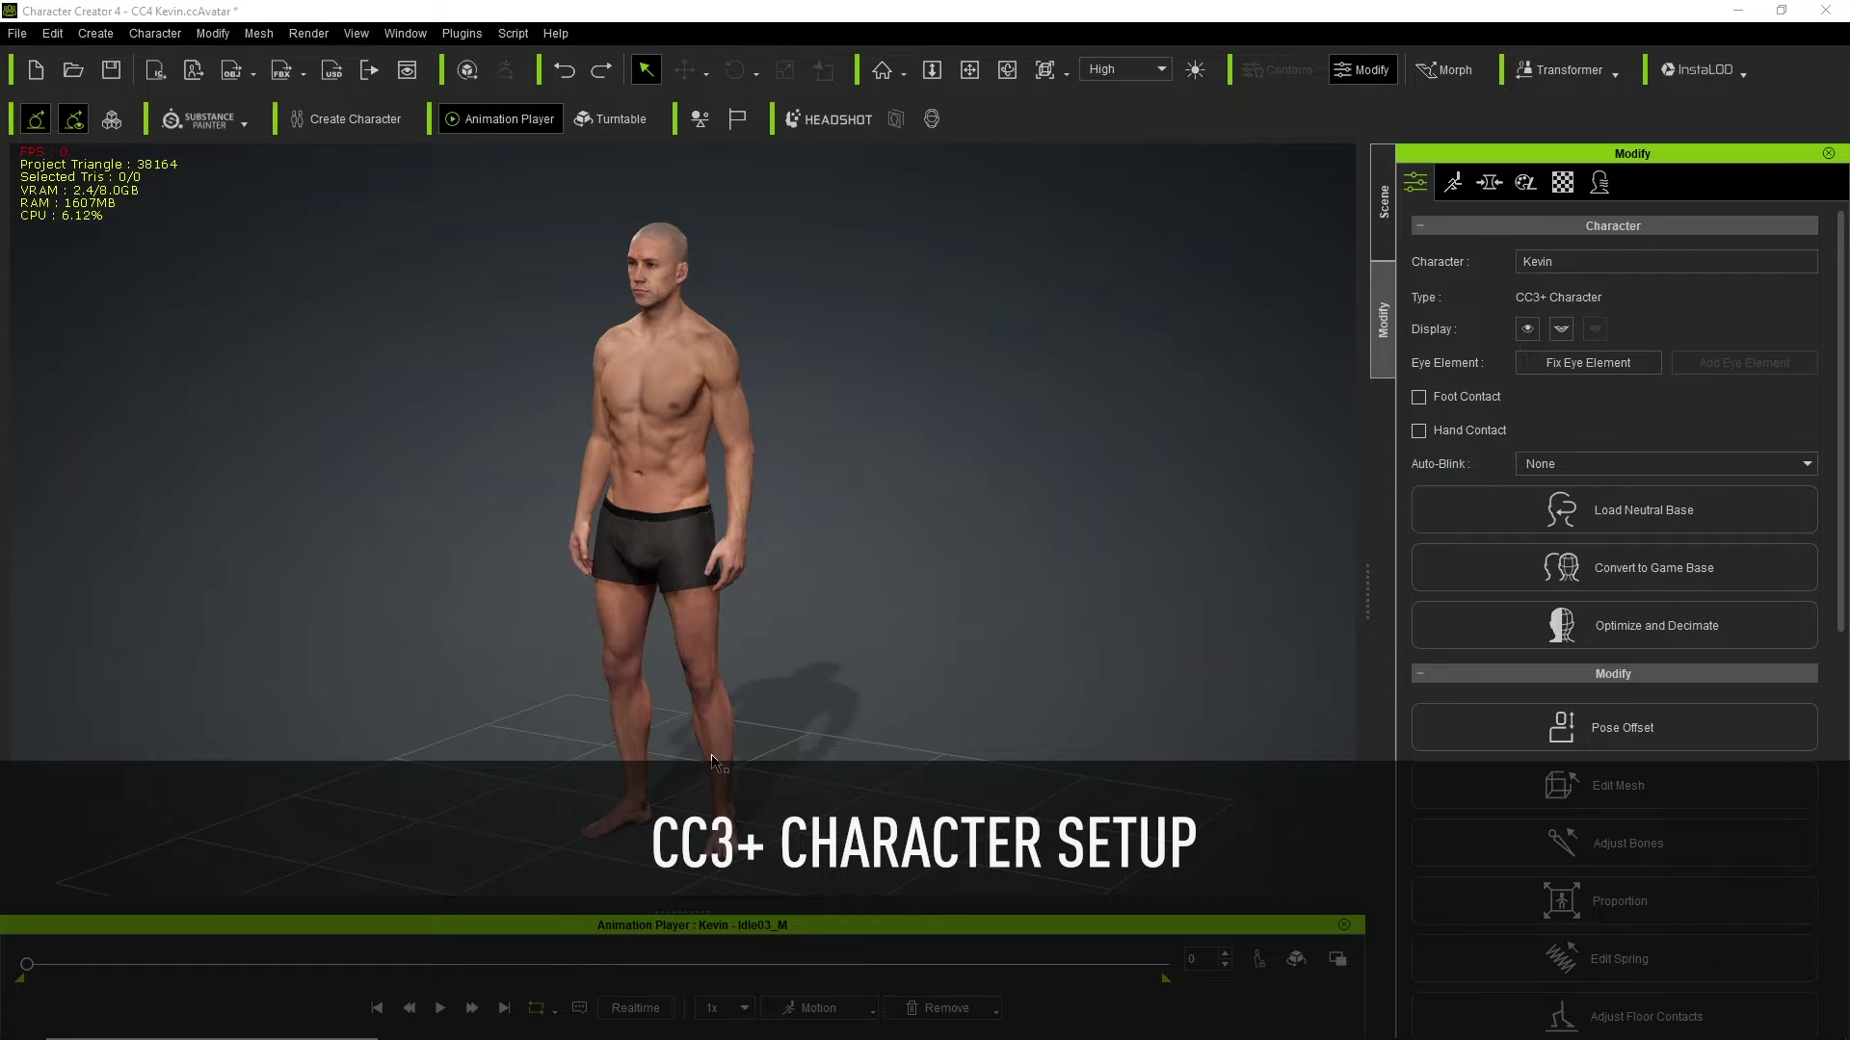
- In Character Creator, remove the character's motion and start an FBX export of the clothed character
left_click(999, 1010)
left_click(966, 974)
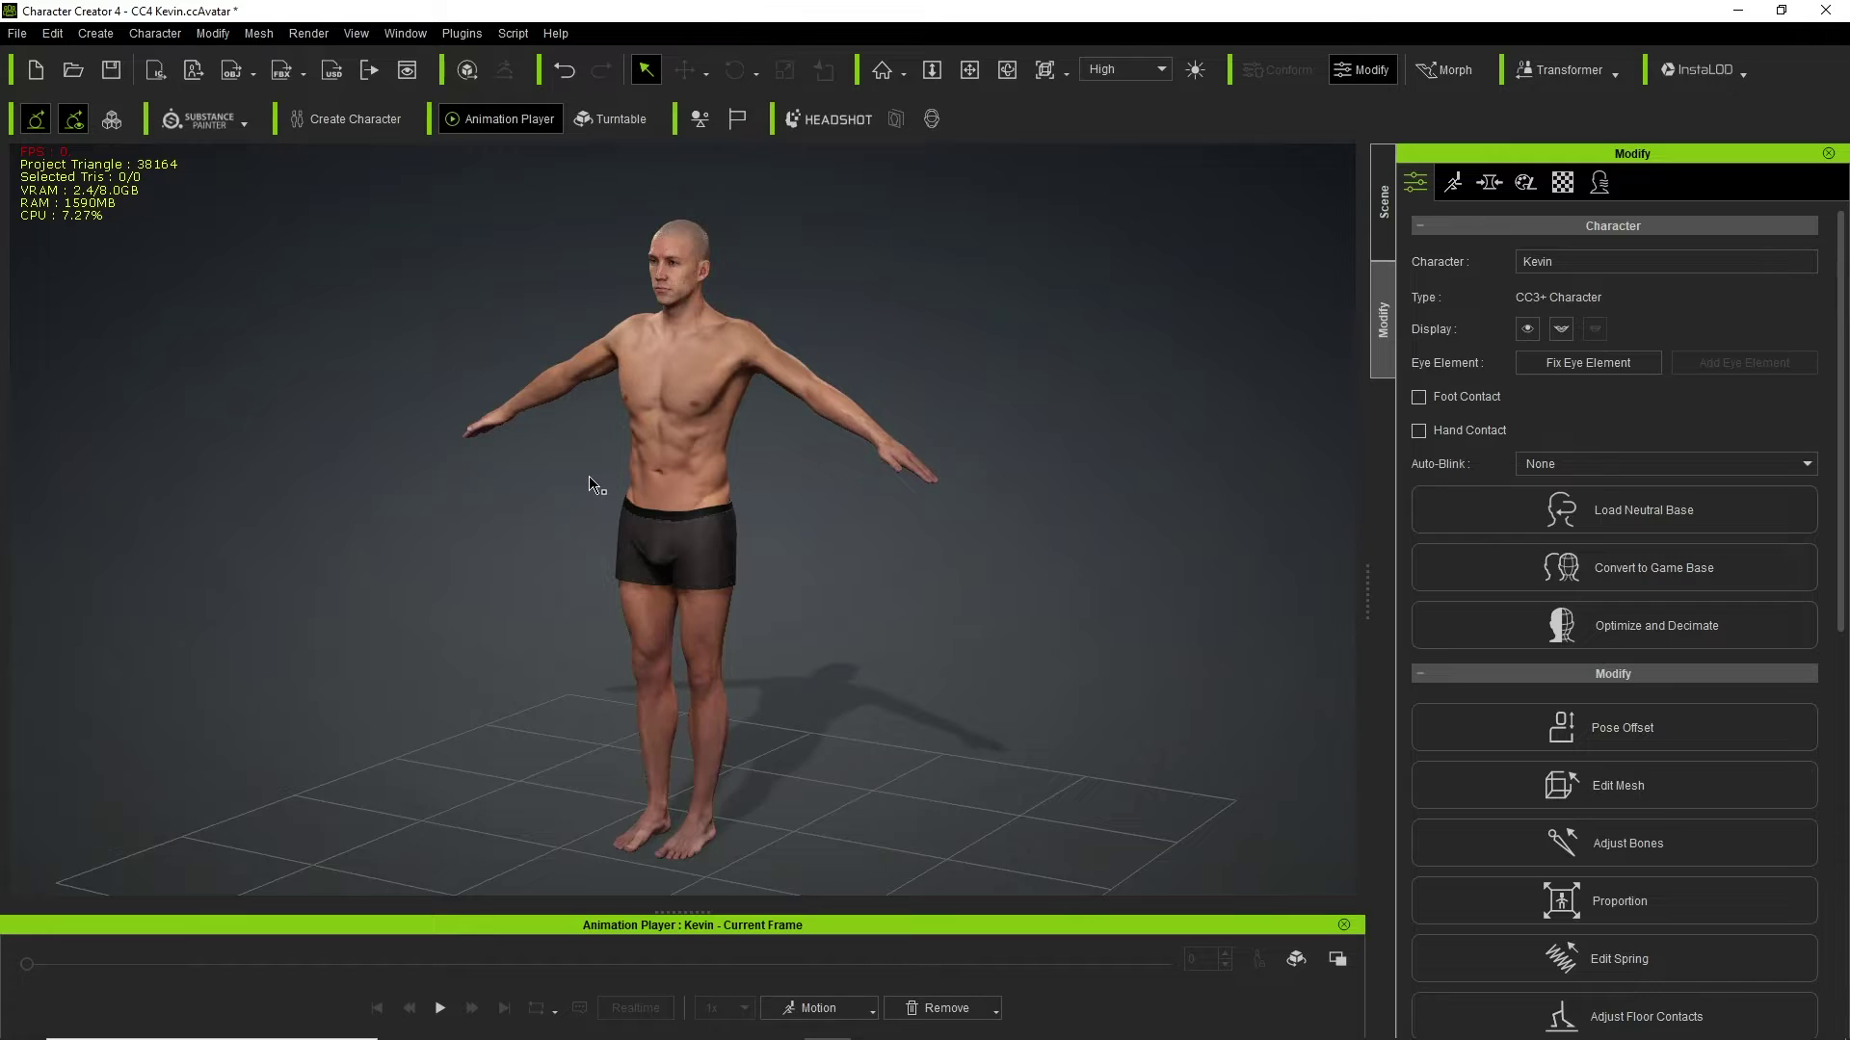
left_click(13, 39)
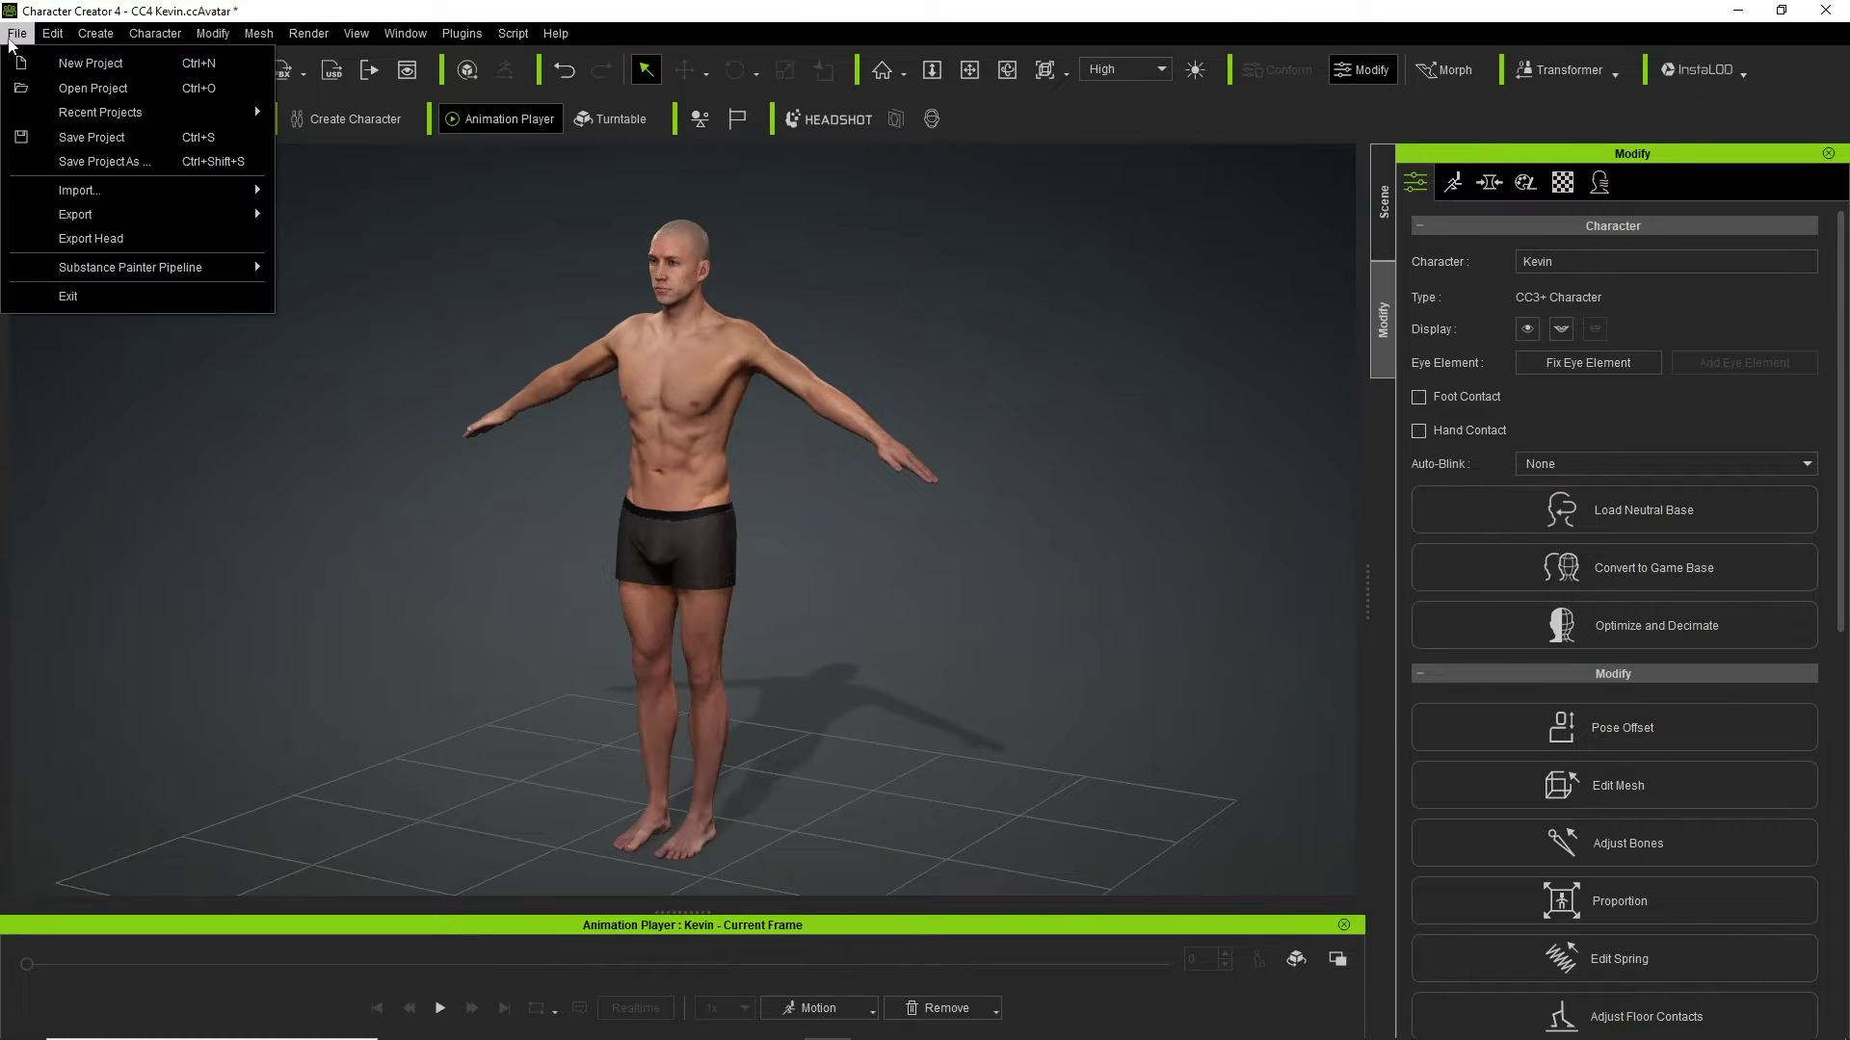
mouse_move(115, 215)
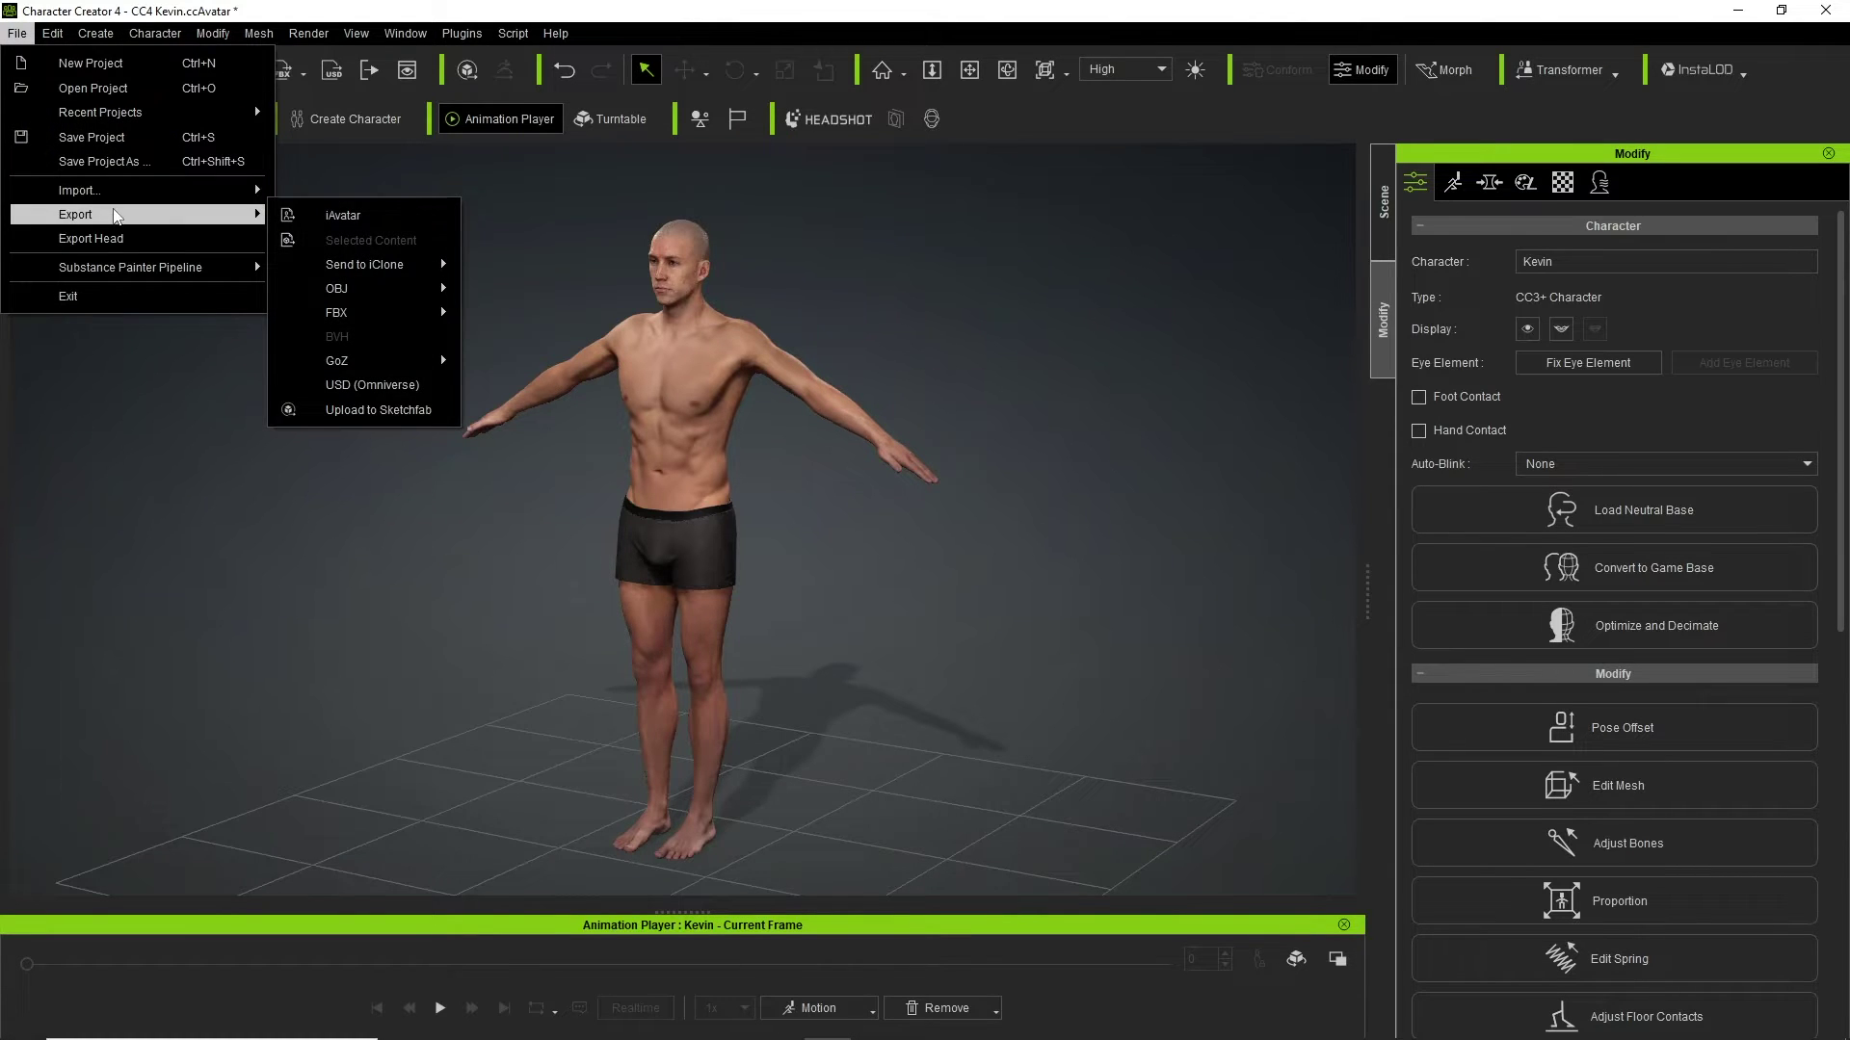
mouse_move(362, 312)
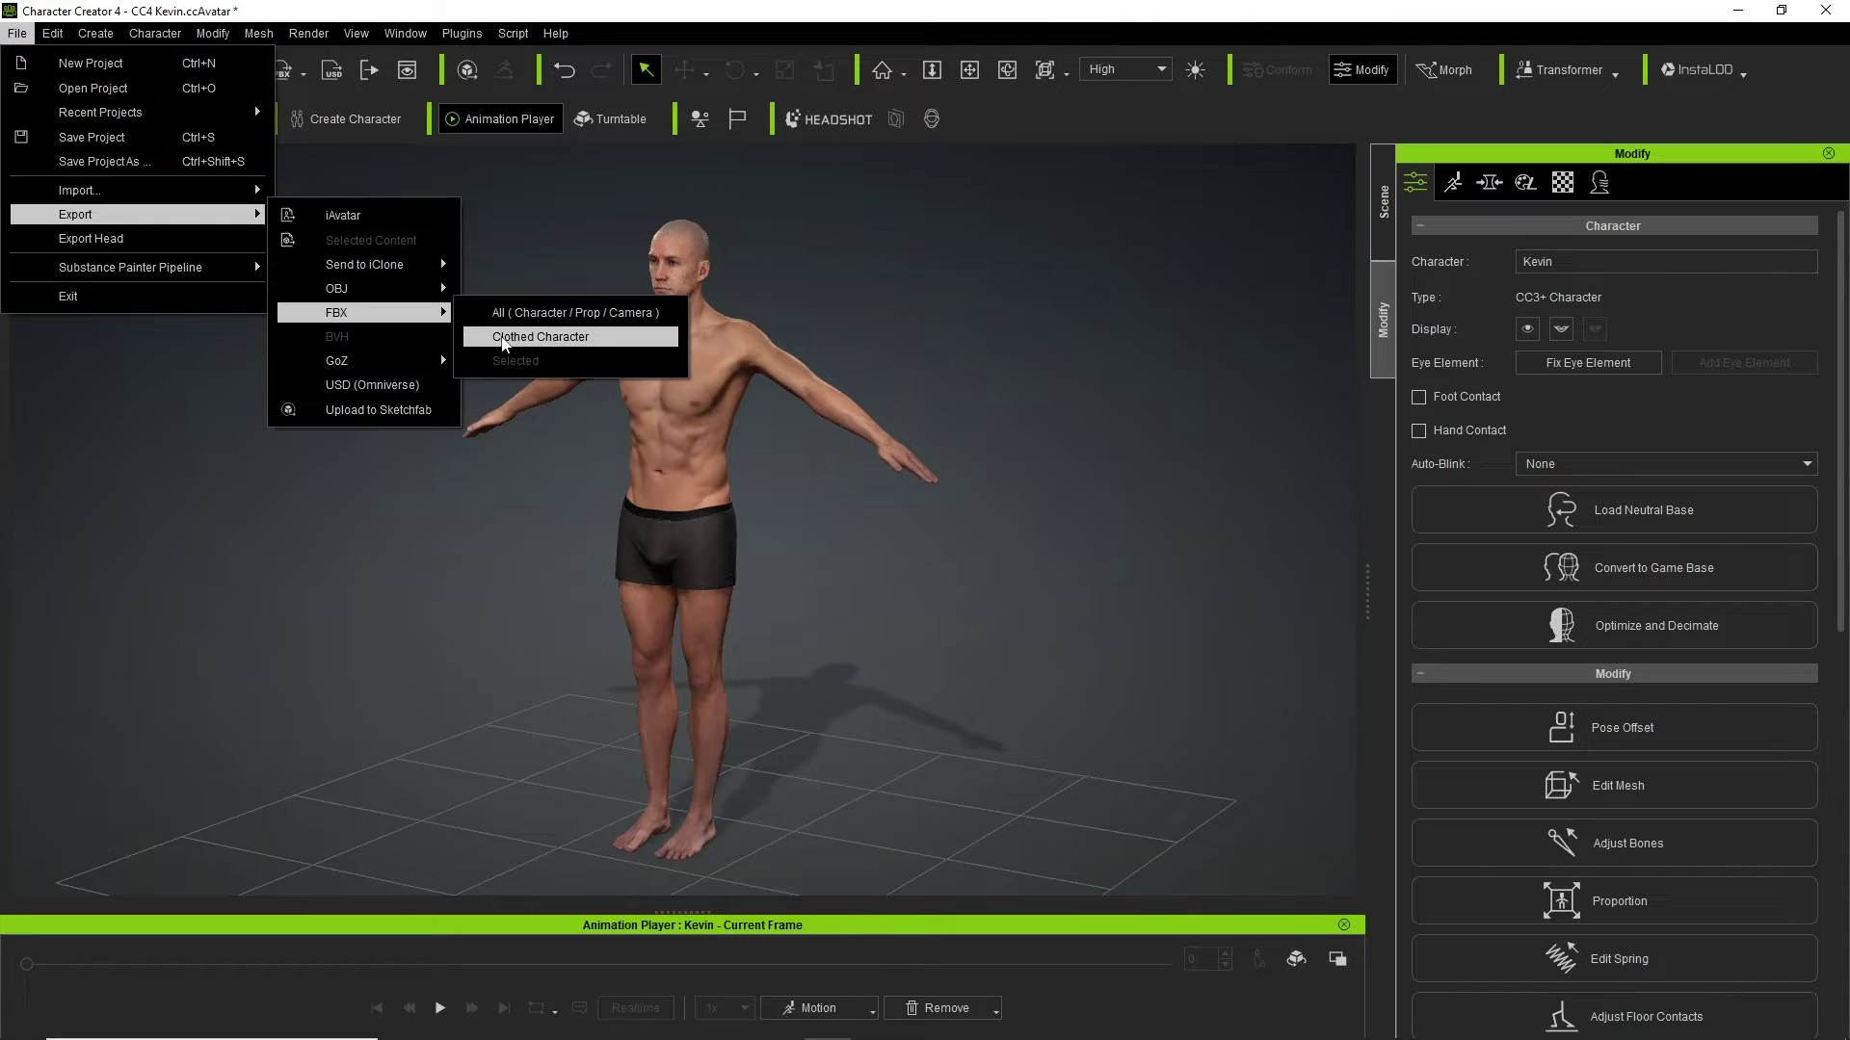
left_click(502, 337)
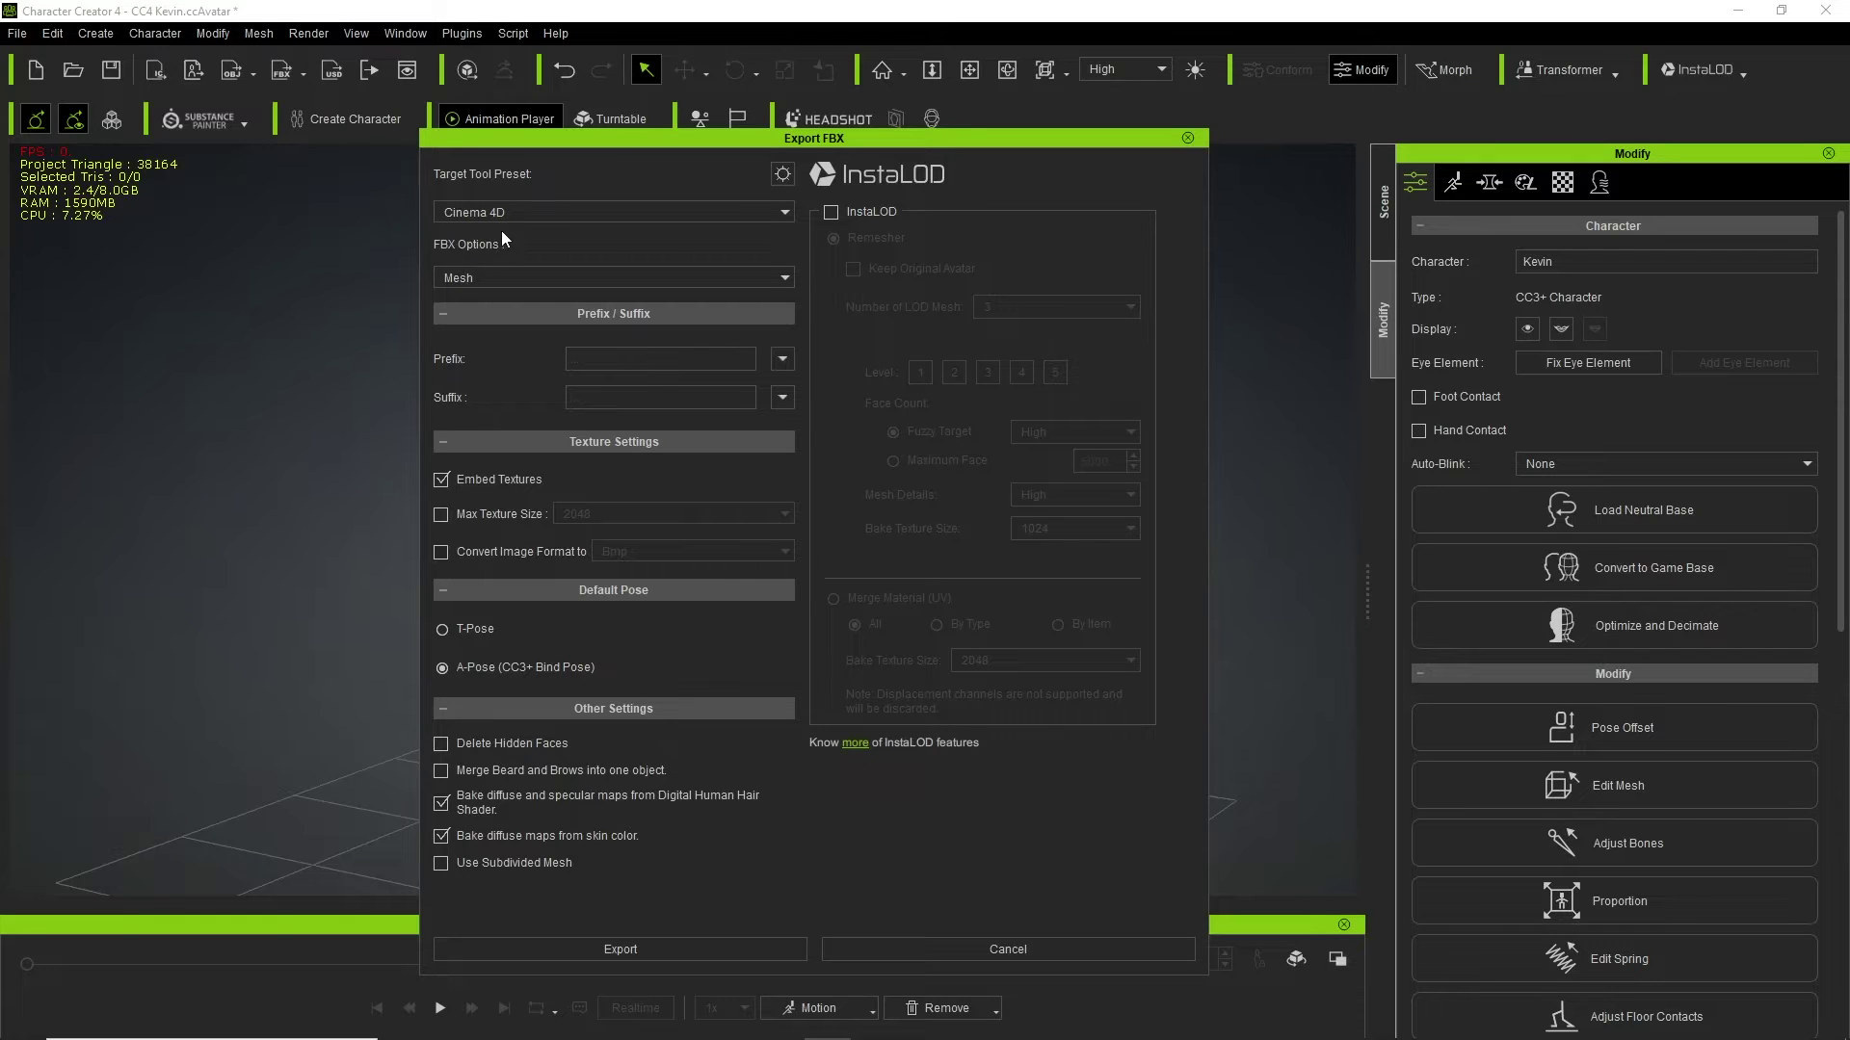
- Export the FBX for Cinema 4D as Mesh only, with embedded textures and the A-Pose (CC3+ Bind Pose) as default pose
left_click(449, 279)
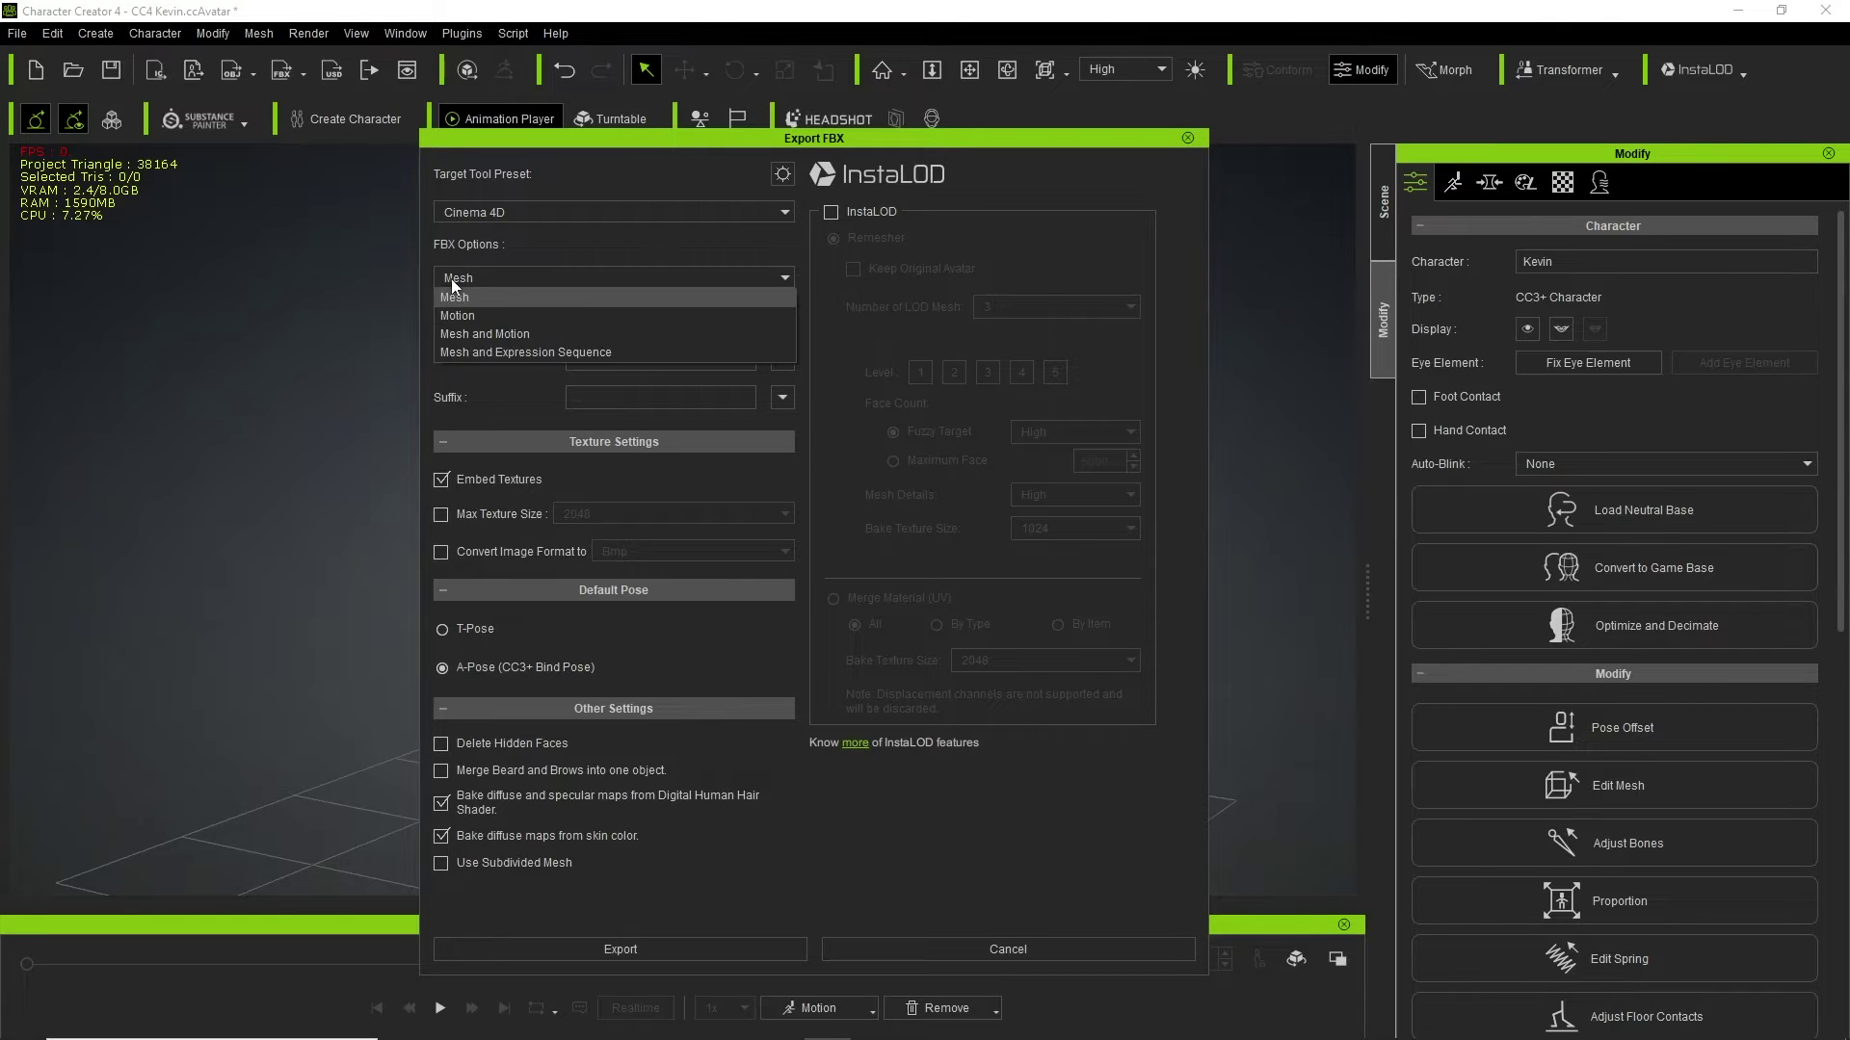
left_click(458, 276)
left_click(491, 274)
left_click(512, 272)
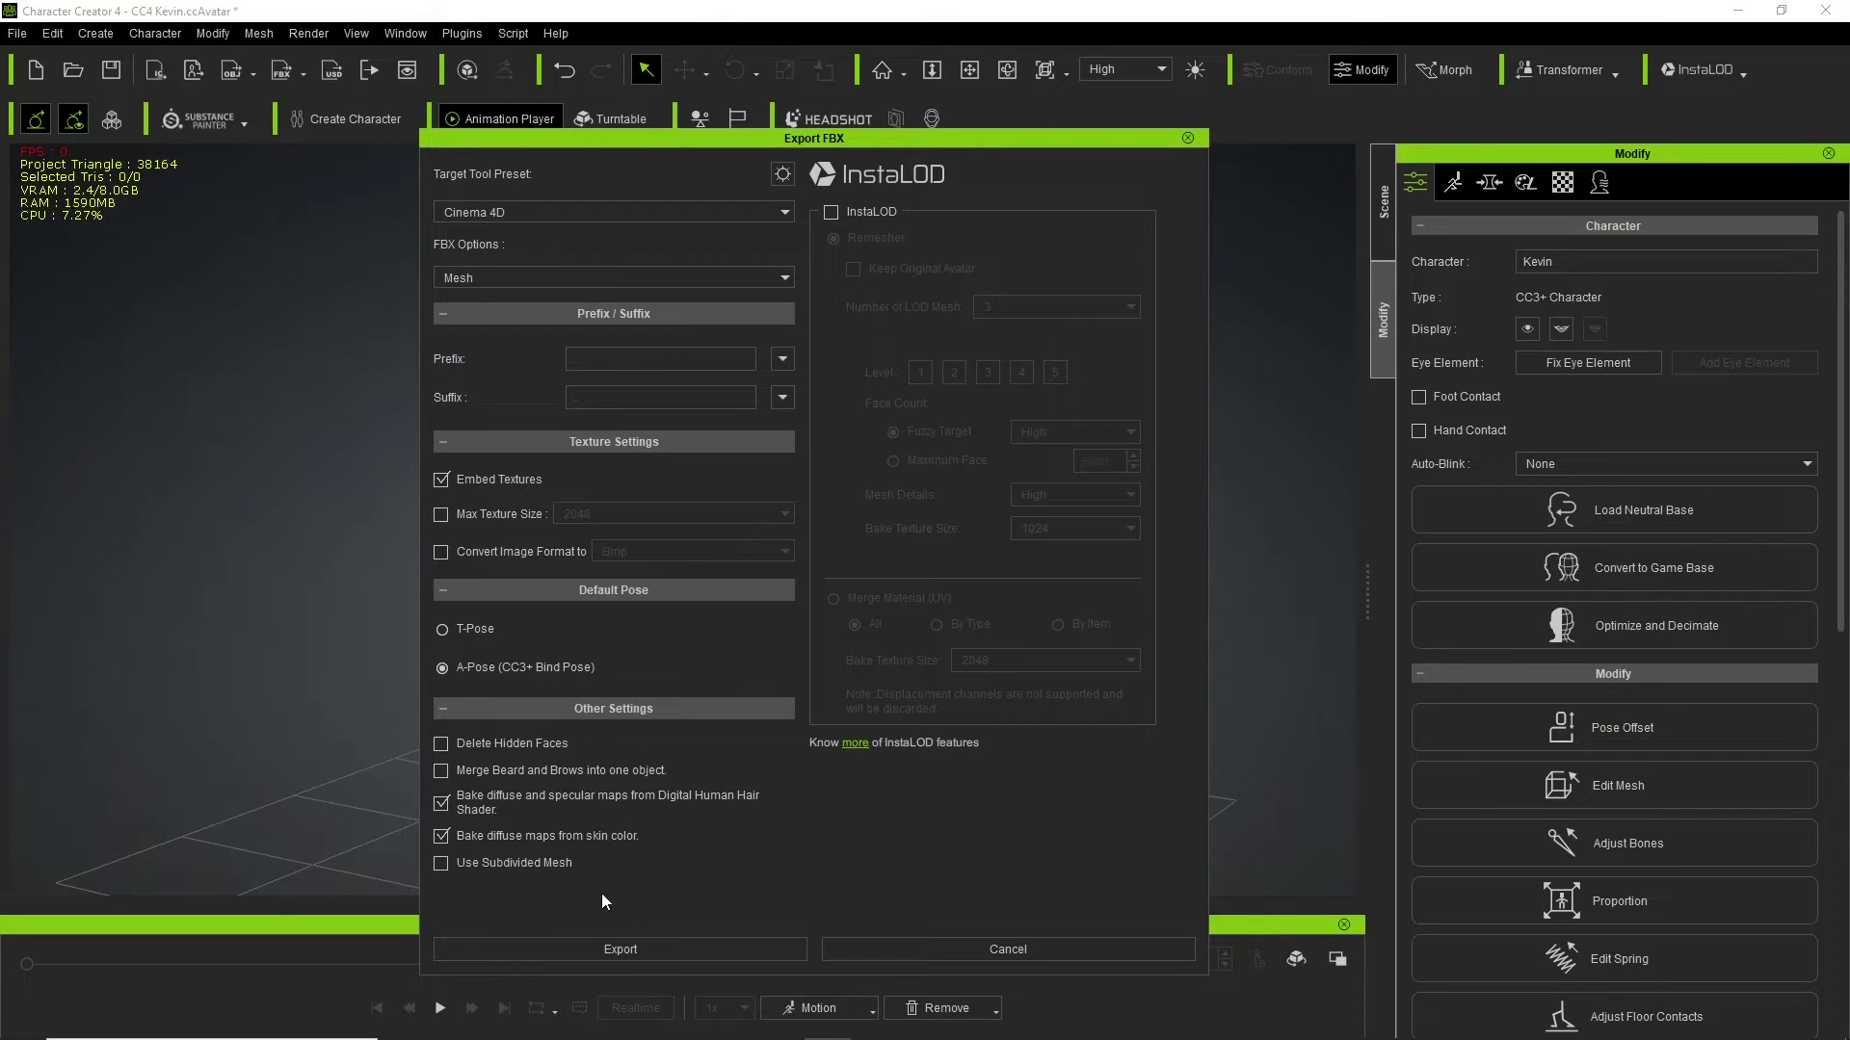
left_click(620, 949)
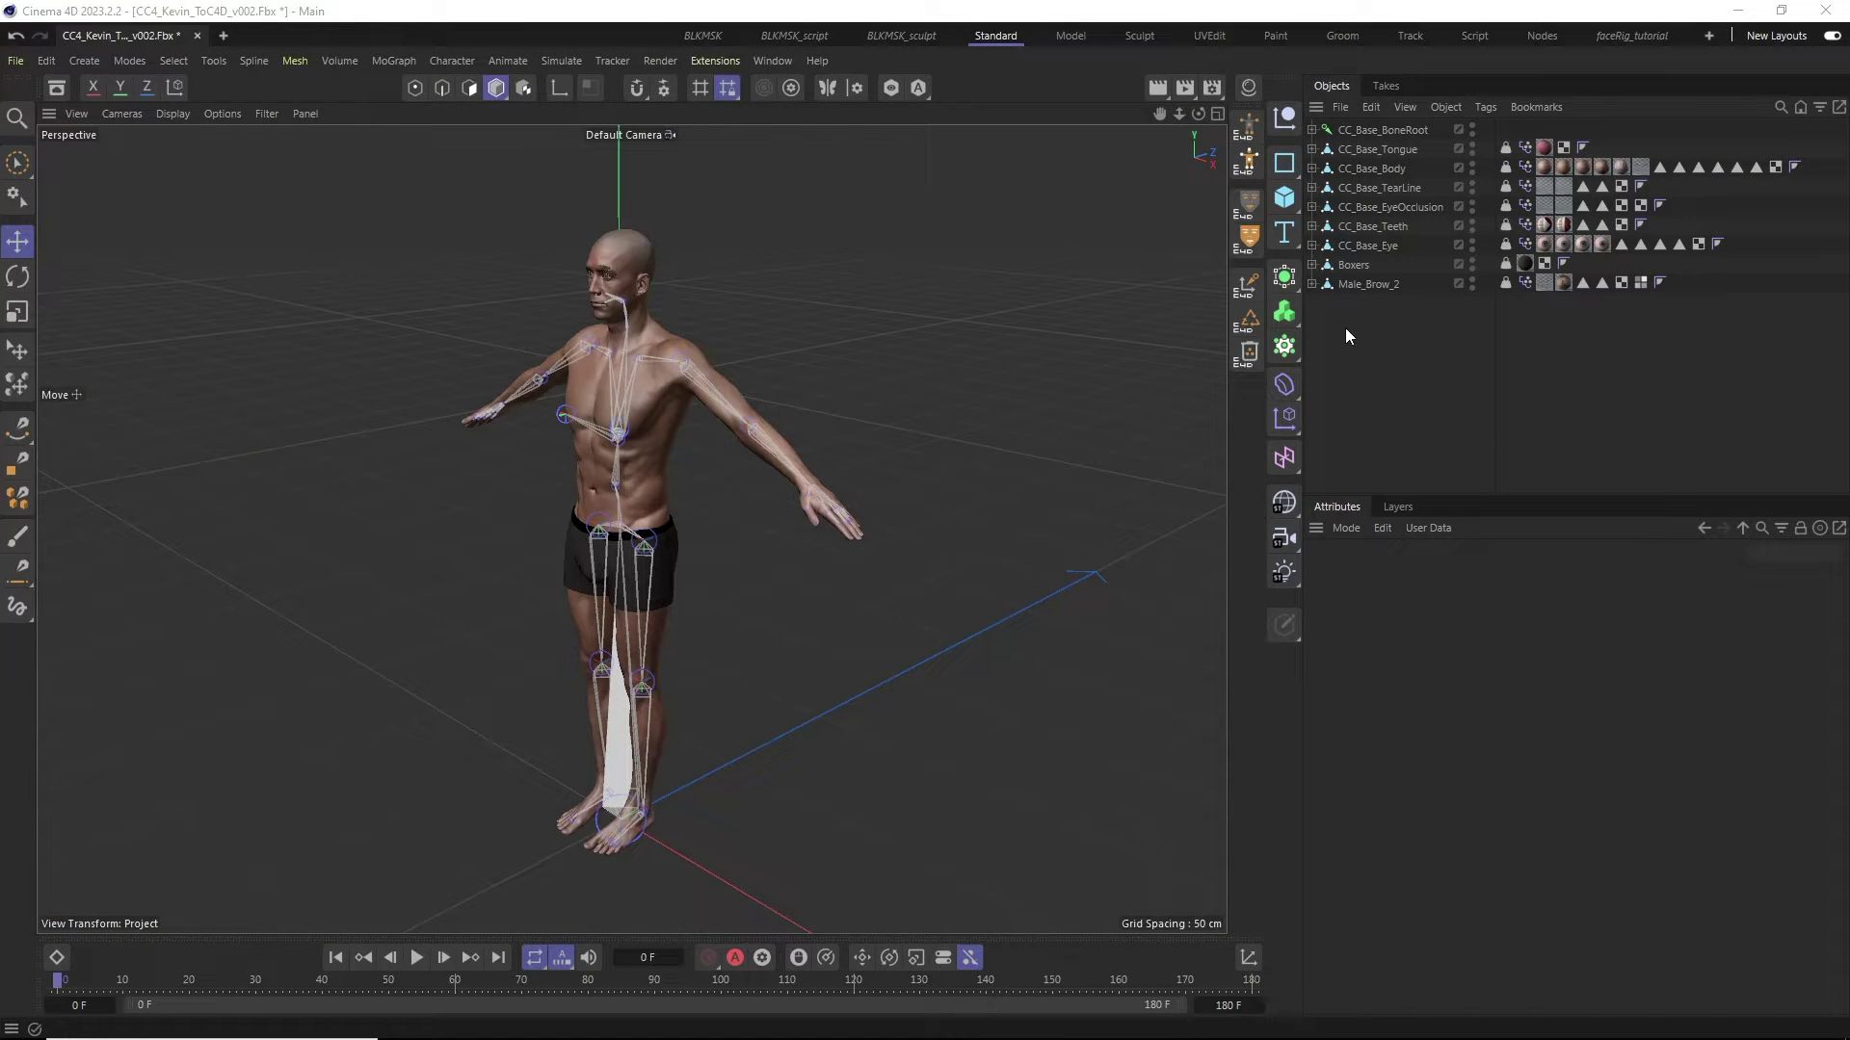
- In Cinema 4D, examine the imported character's root joint and its separate mesh objects such as body, tear line and eye occlusion
left_click(1330, 131)
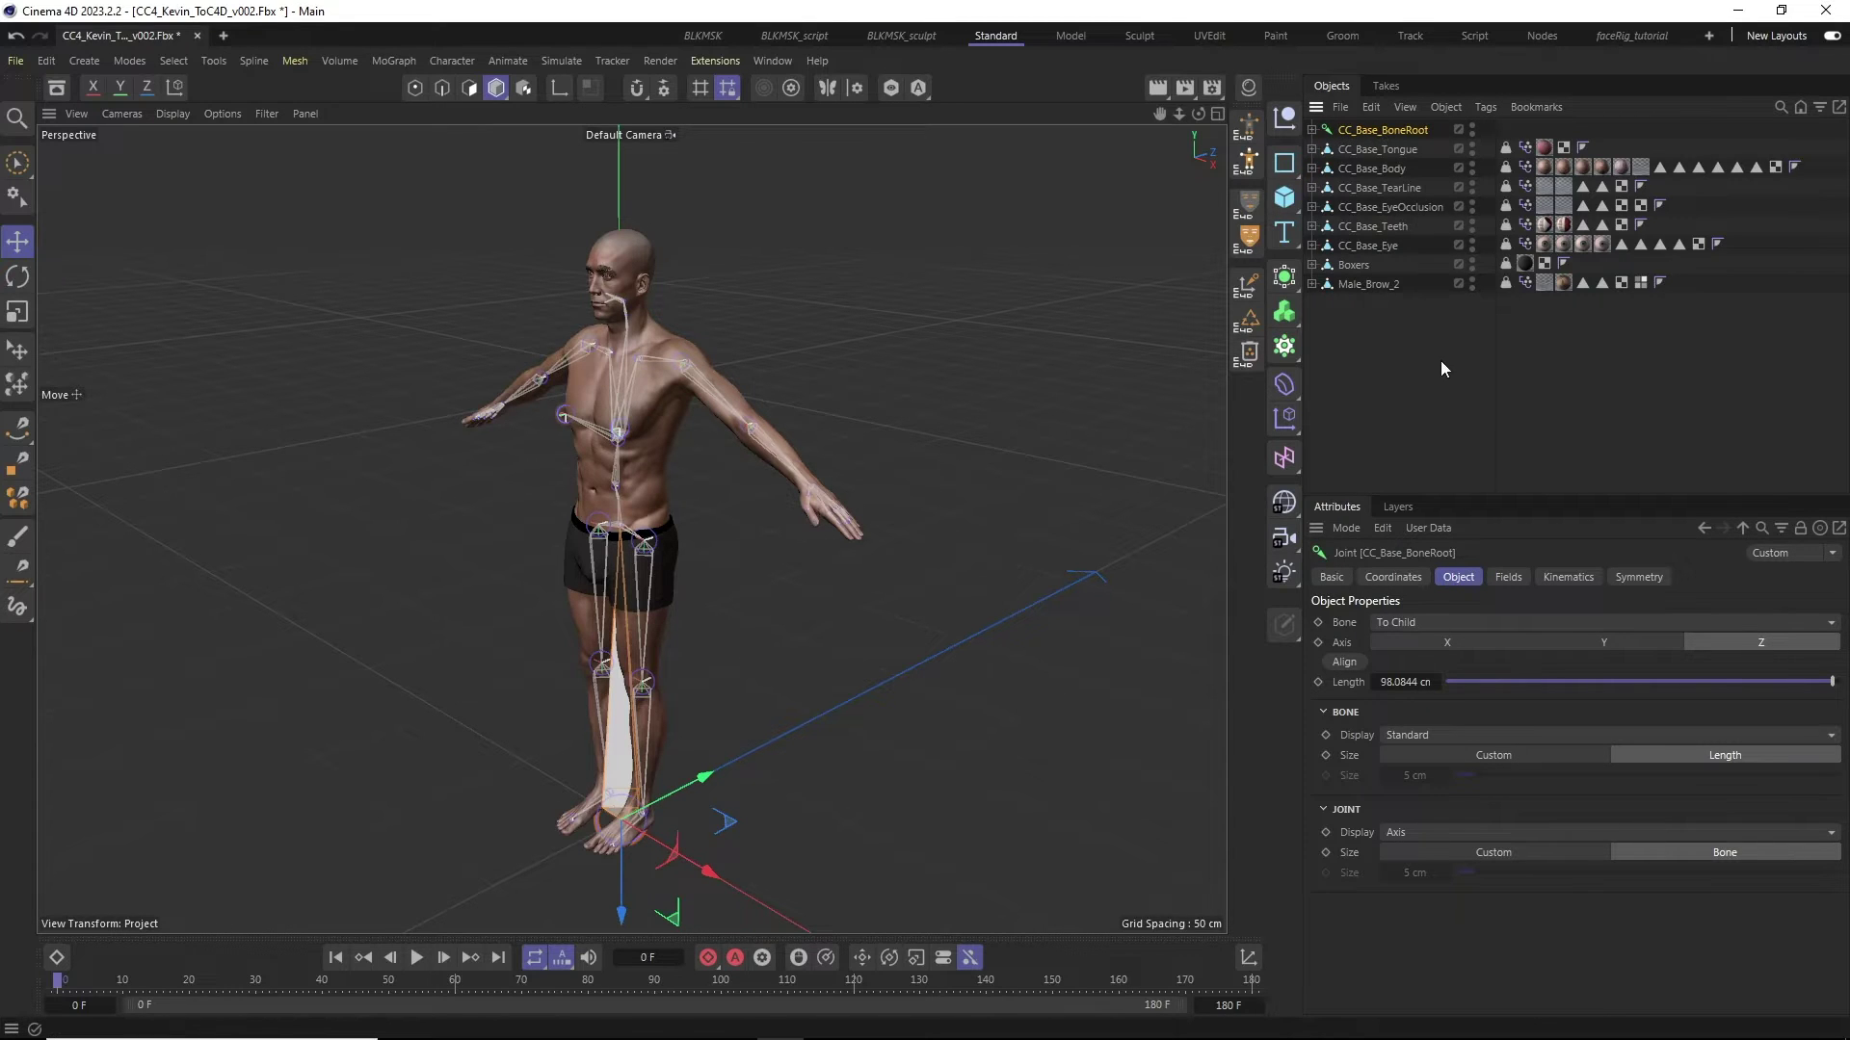
left_click_drag(1442, 369, 1328, 141)
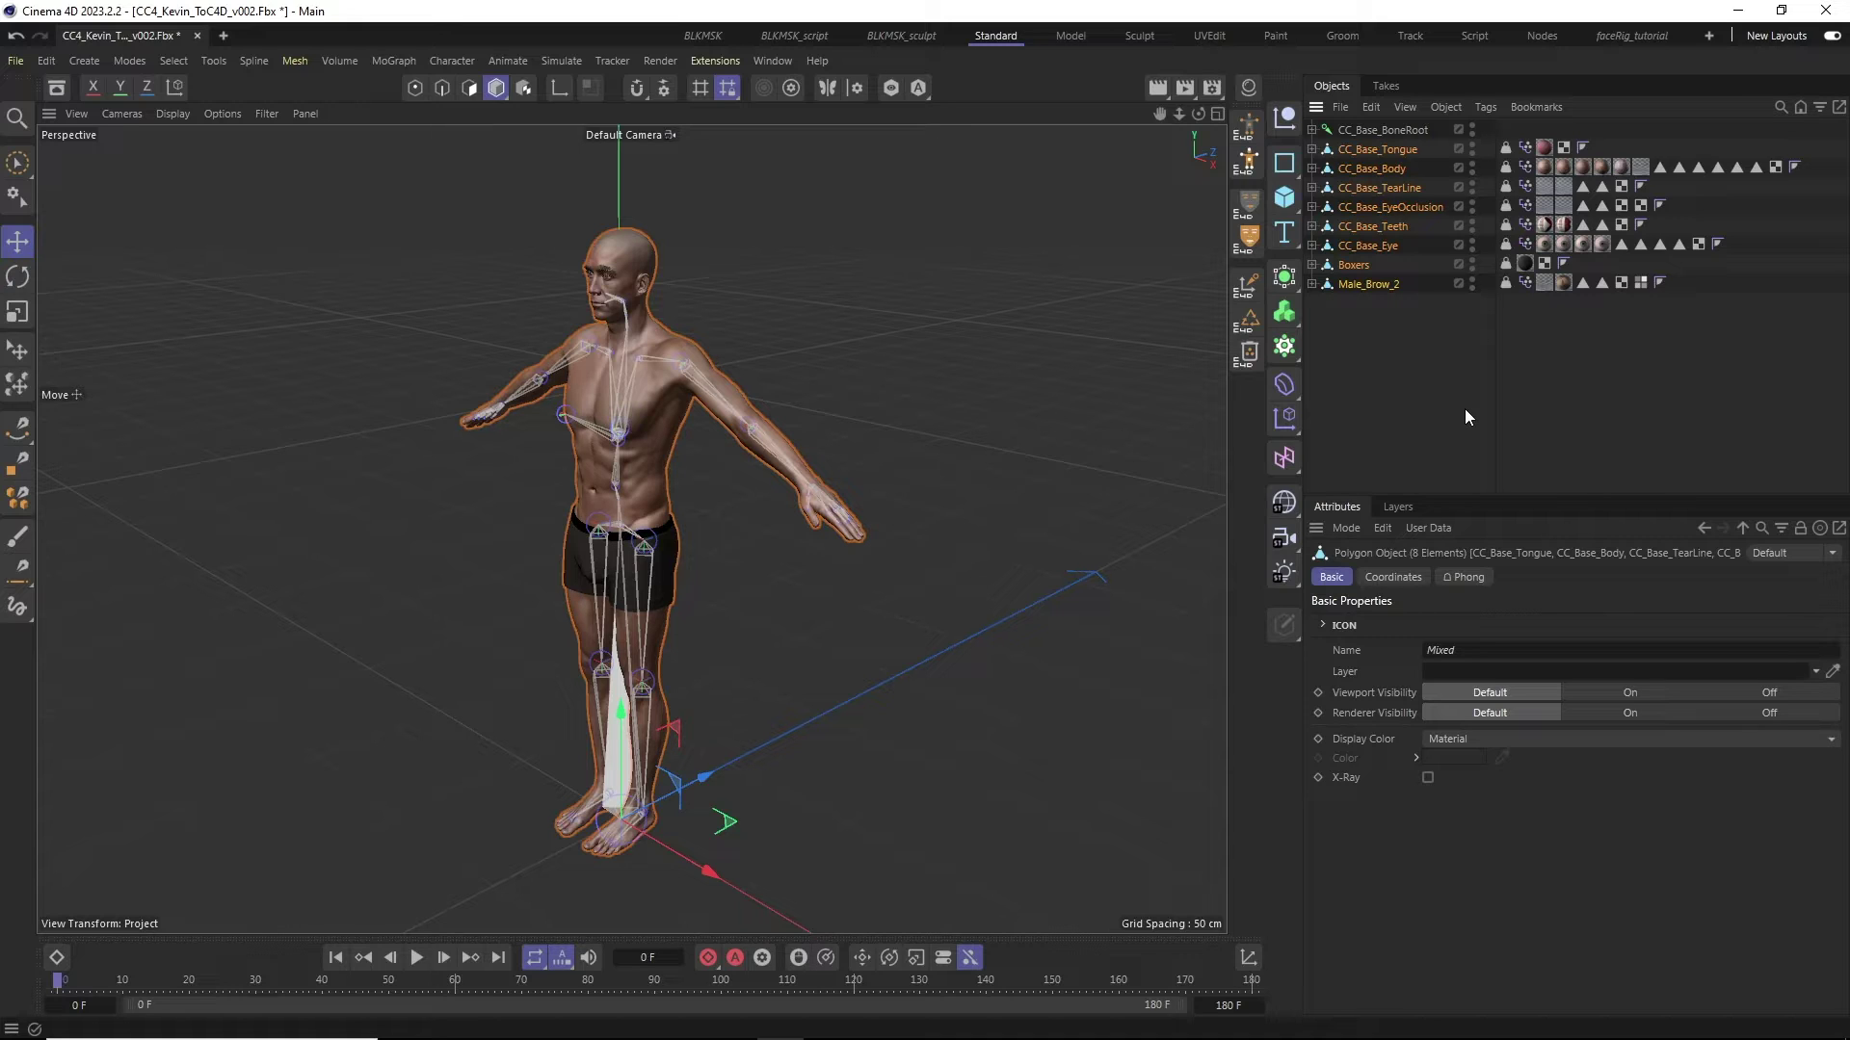
left_click(1351, 133)
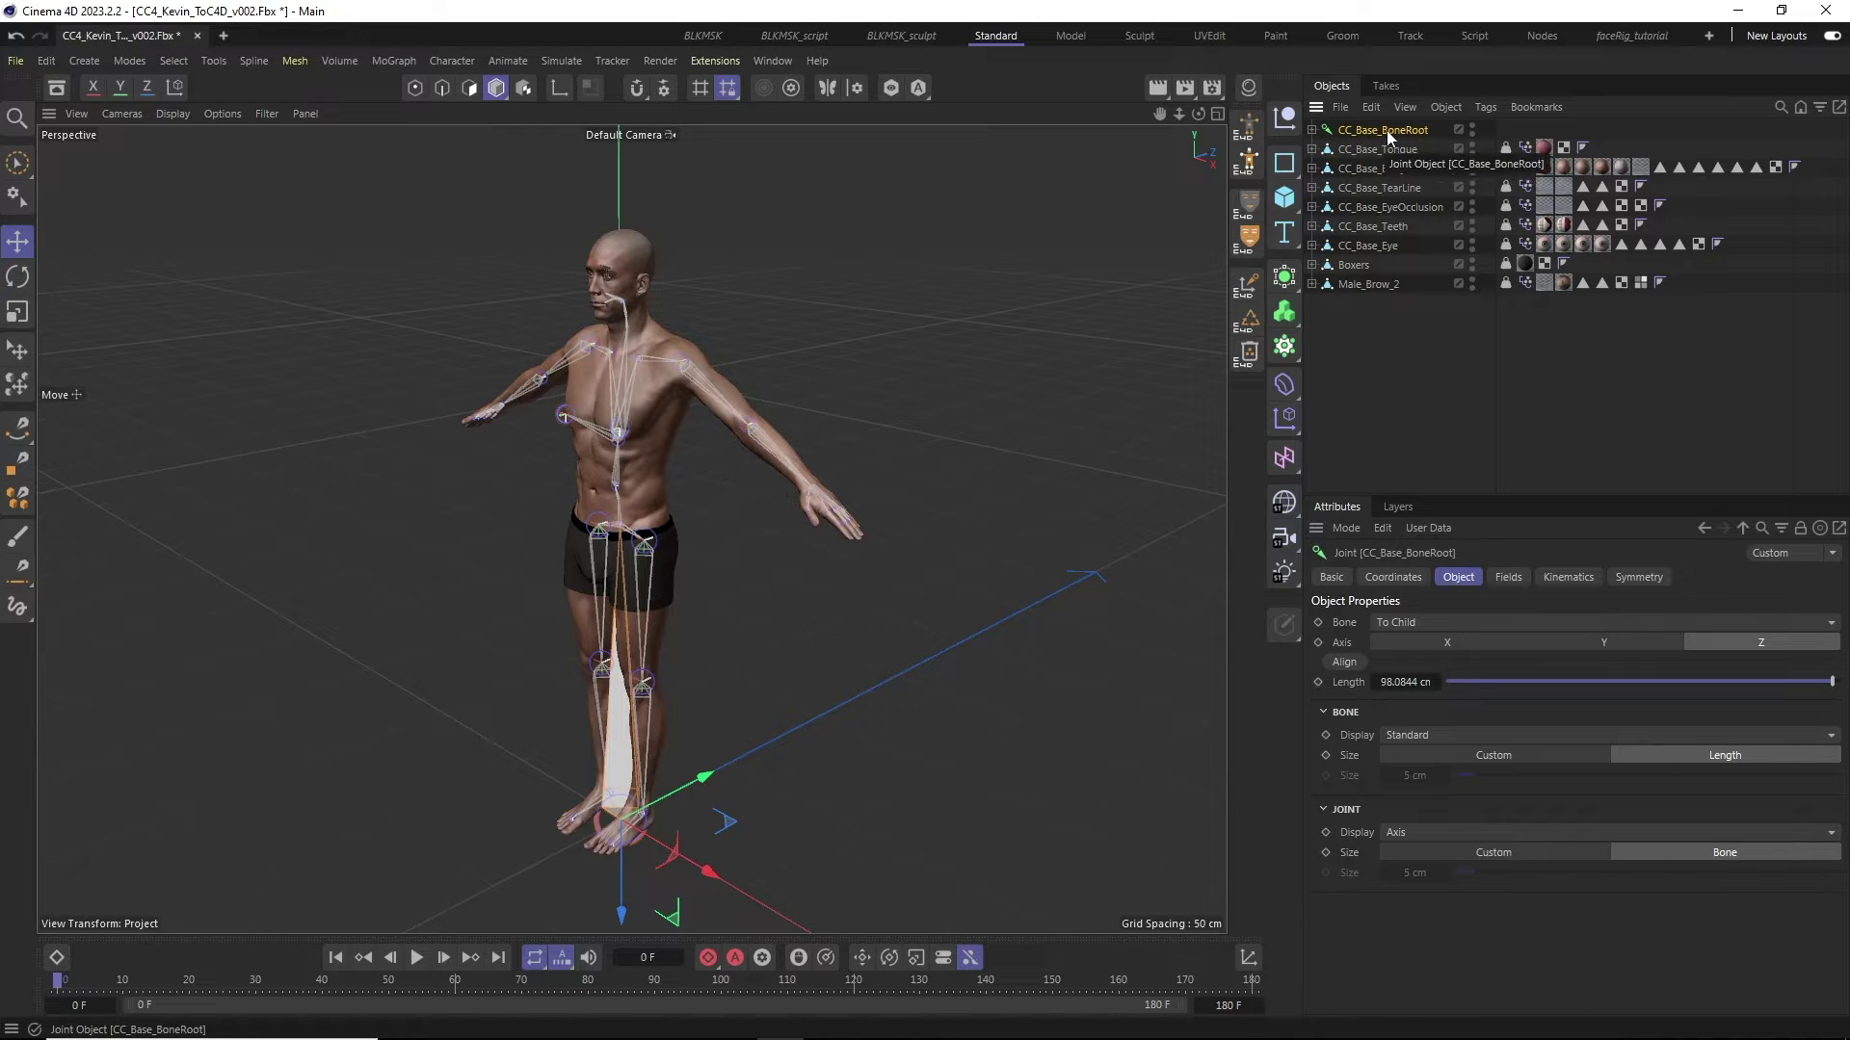
left_click(1363, 170)
left_click(1363, 188)
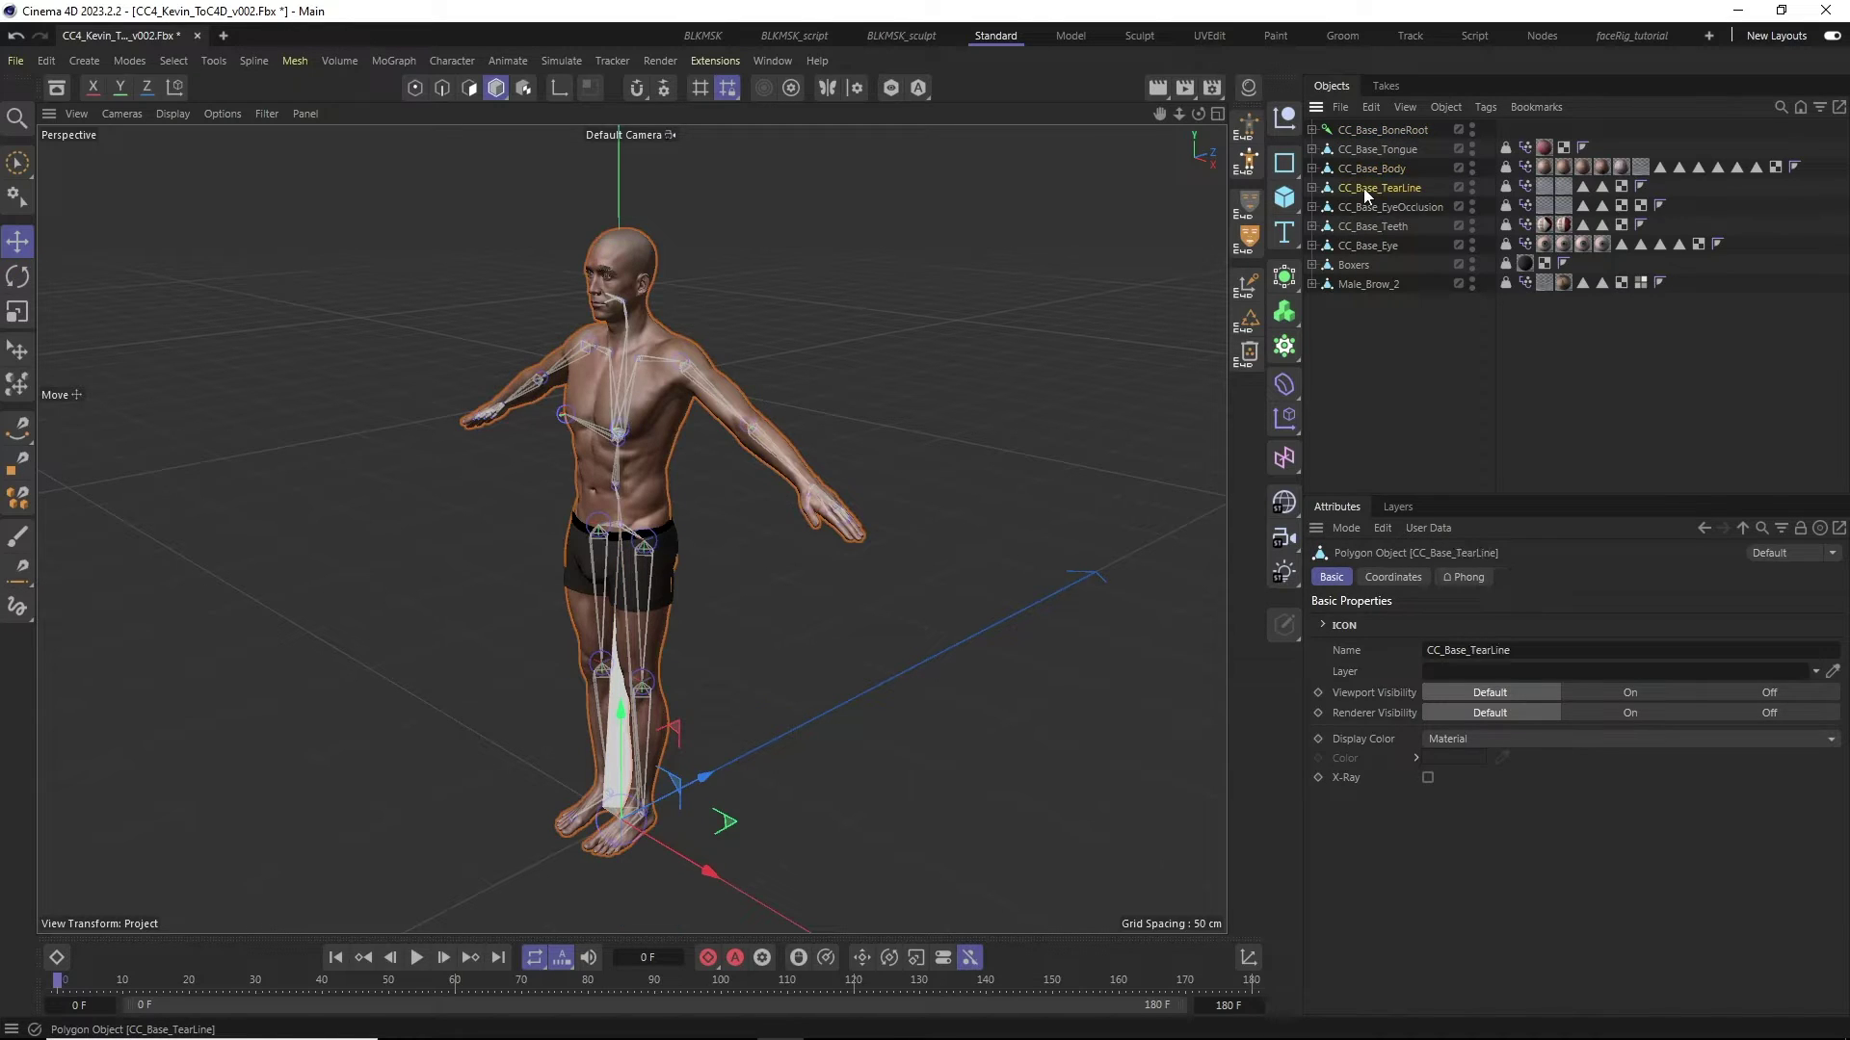
left_click(1362, 208)
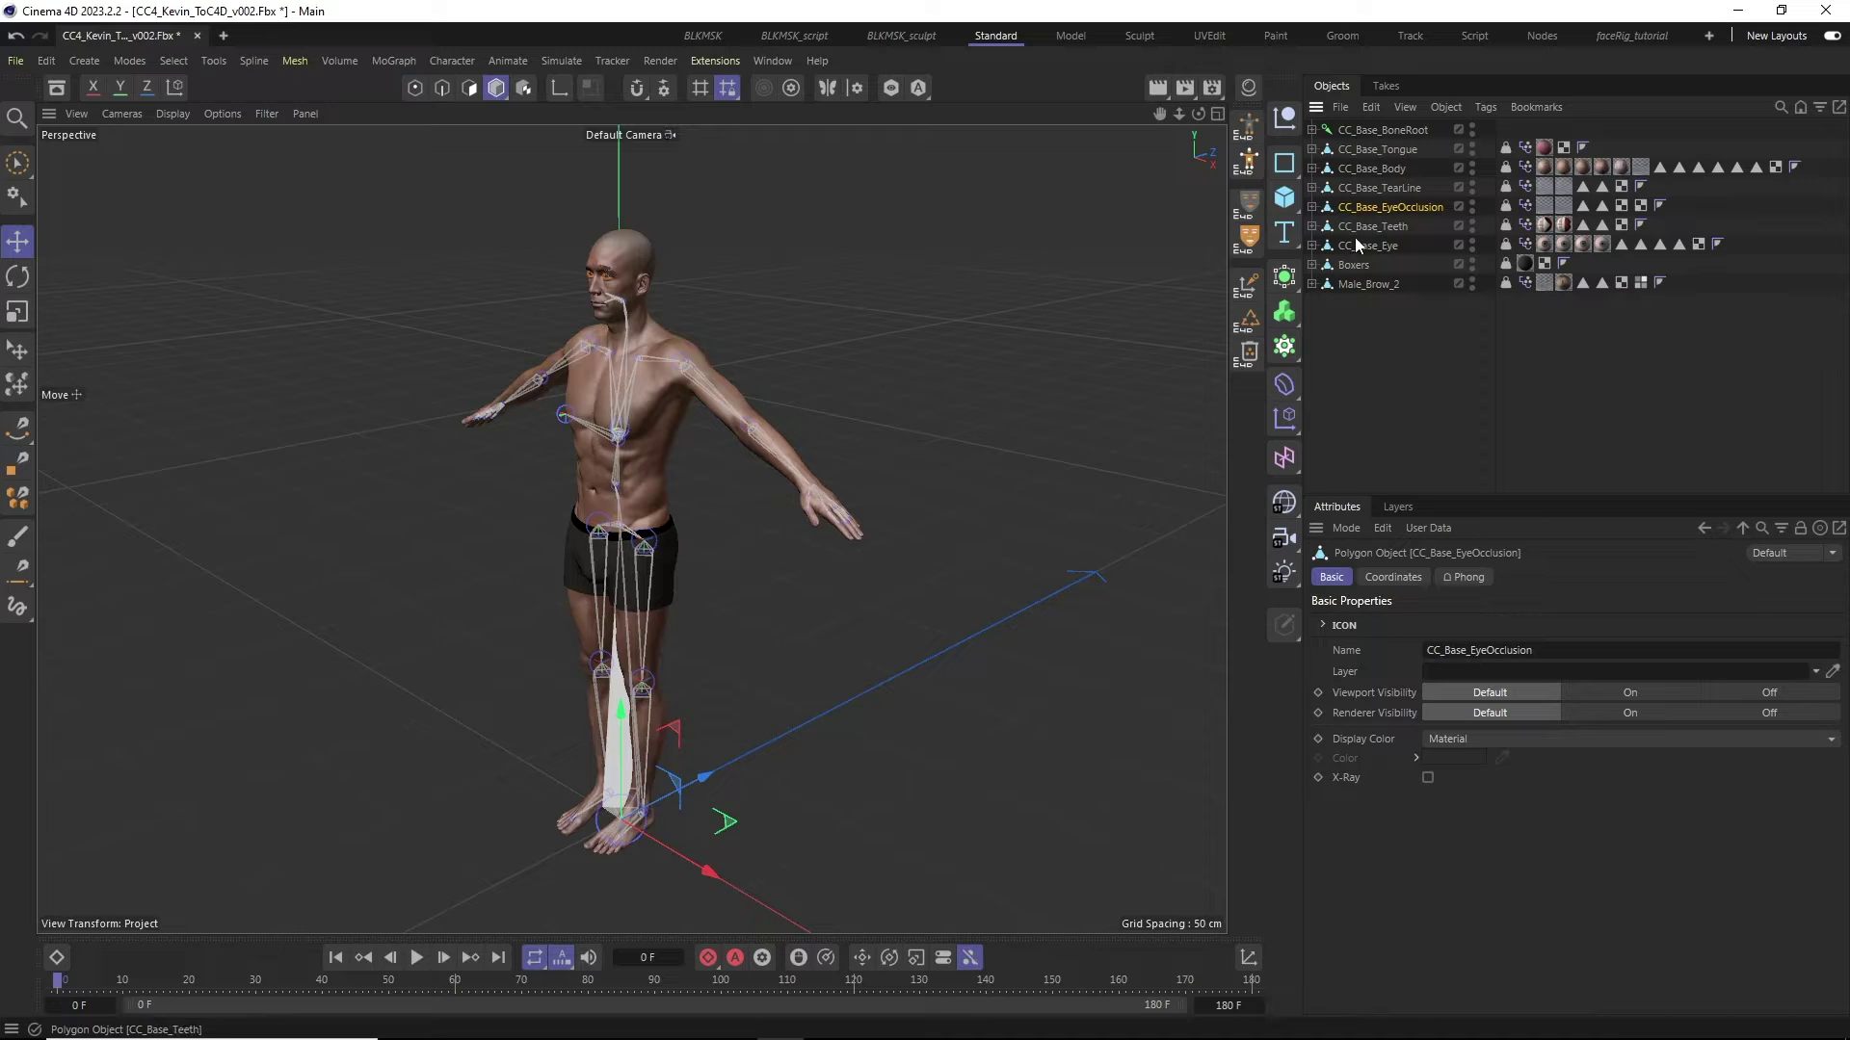
left_click(1436, 354)
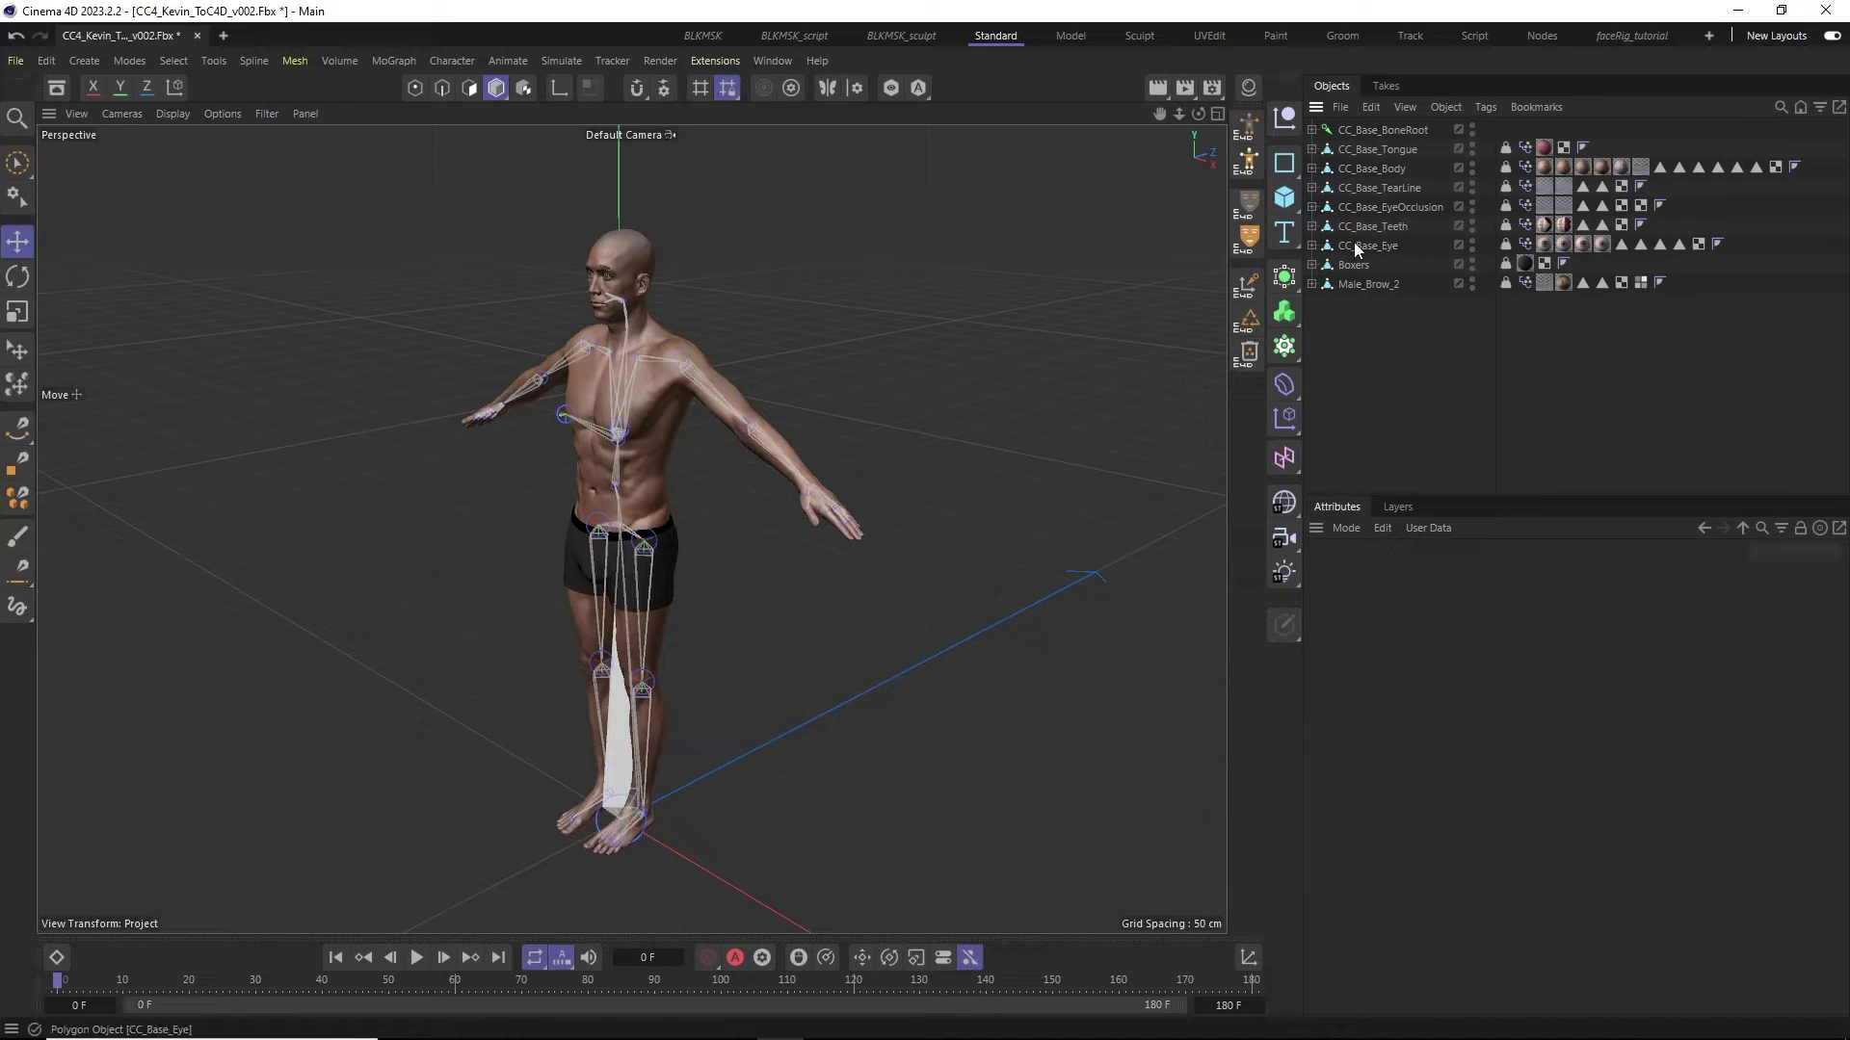
- Unfold the CC_Base_BoneRoot hierarchy, inspect the null objects among the toe and calf joints, and fold it again
left_click(1357, 131)
left_click(1404, 107)
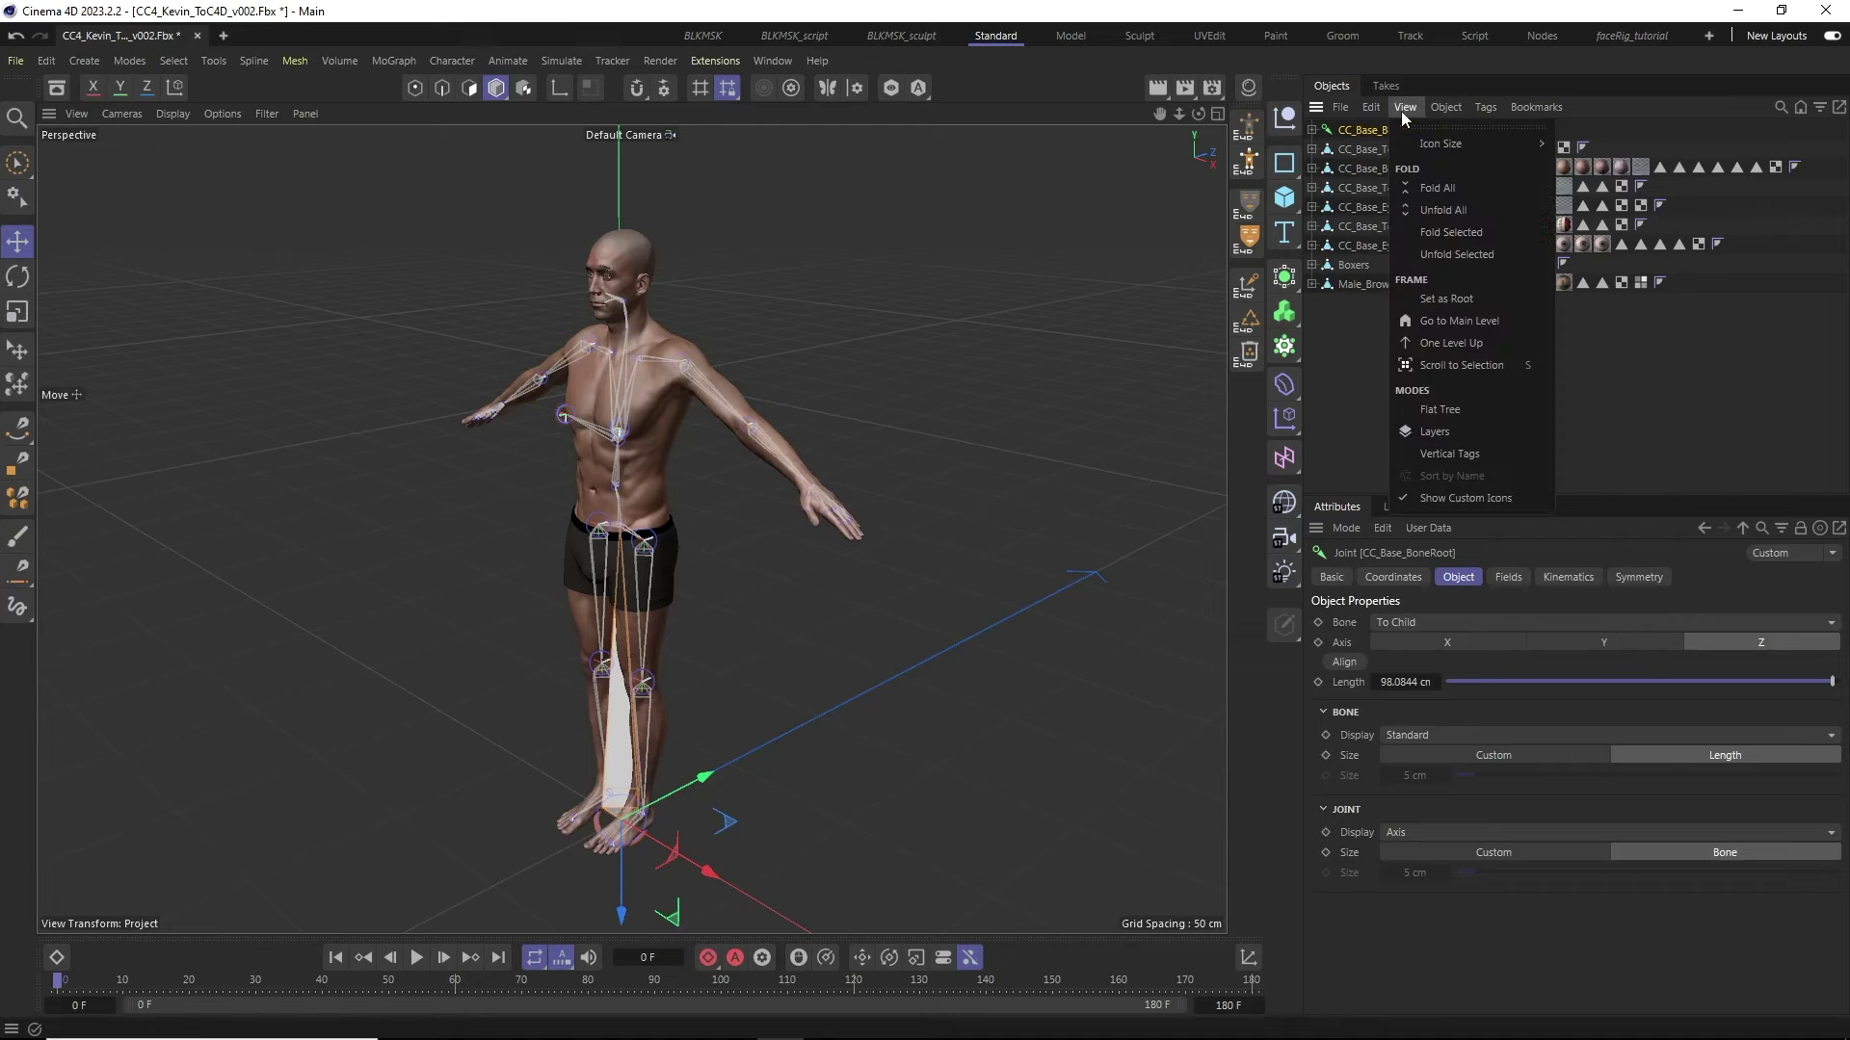
left_click(1430, 254)
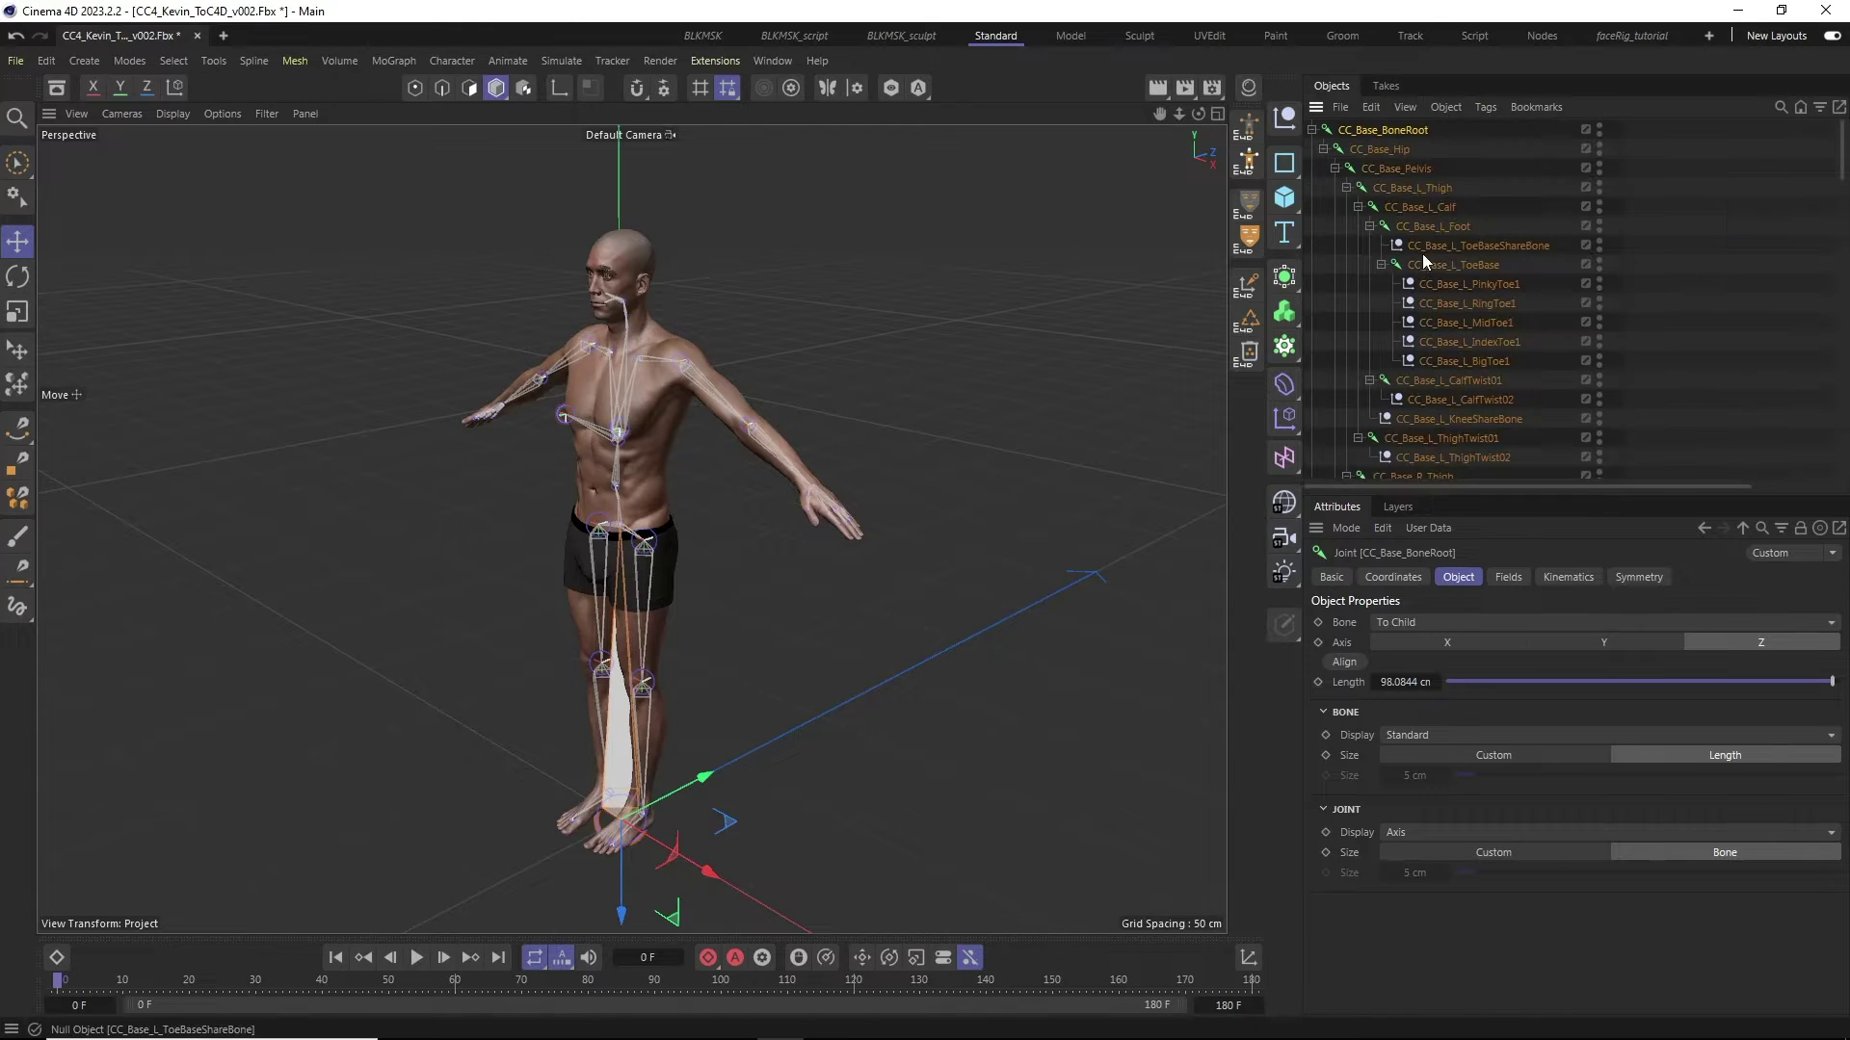
left_click(1437, 303)
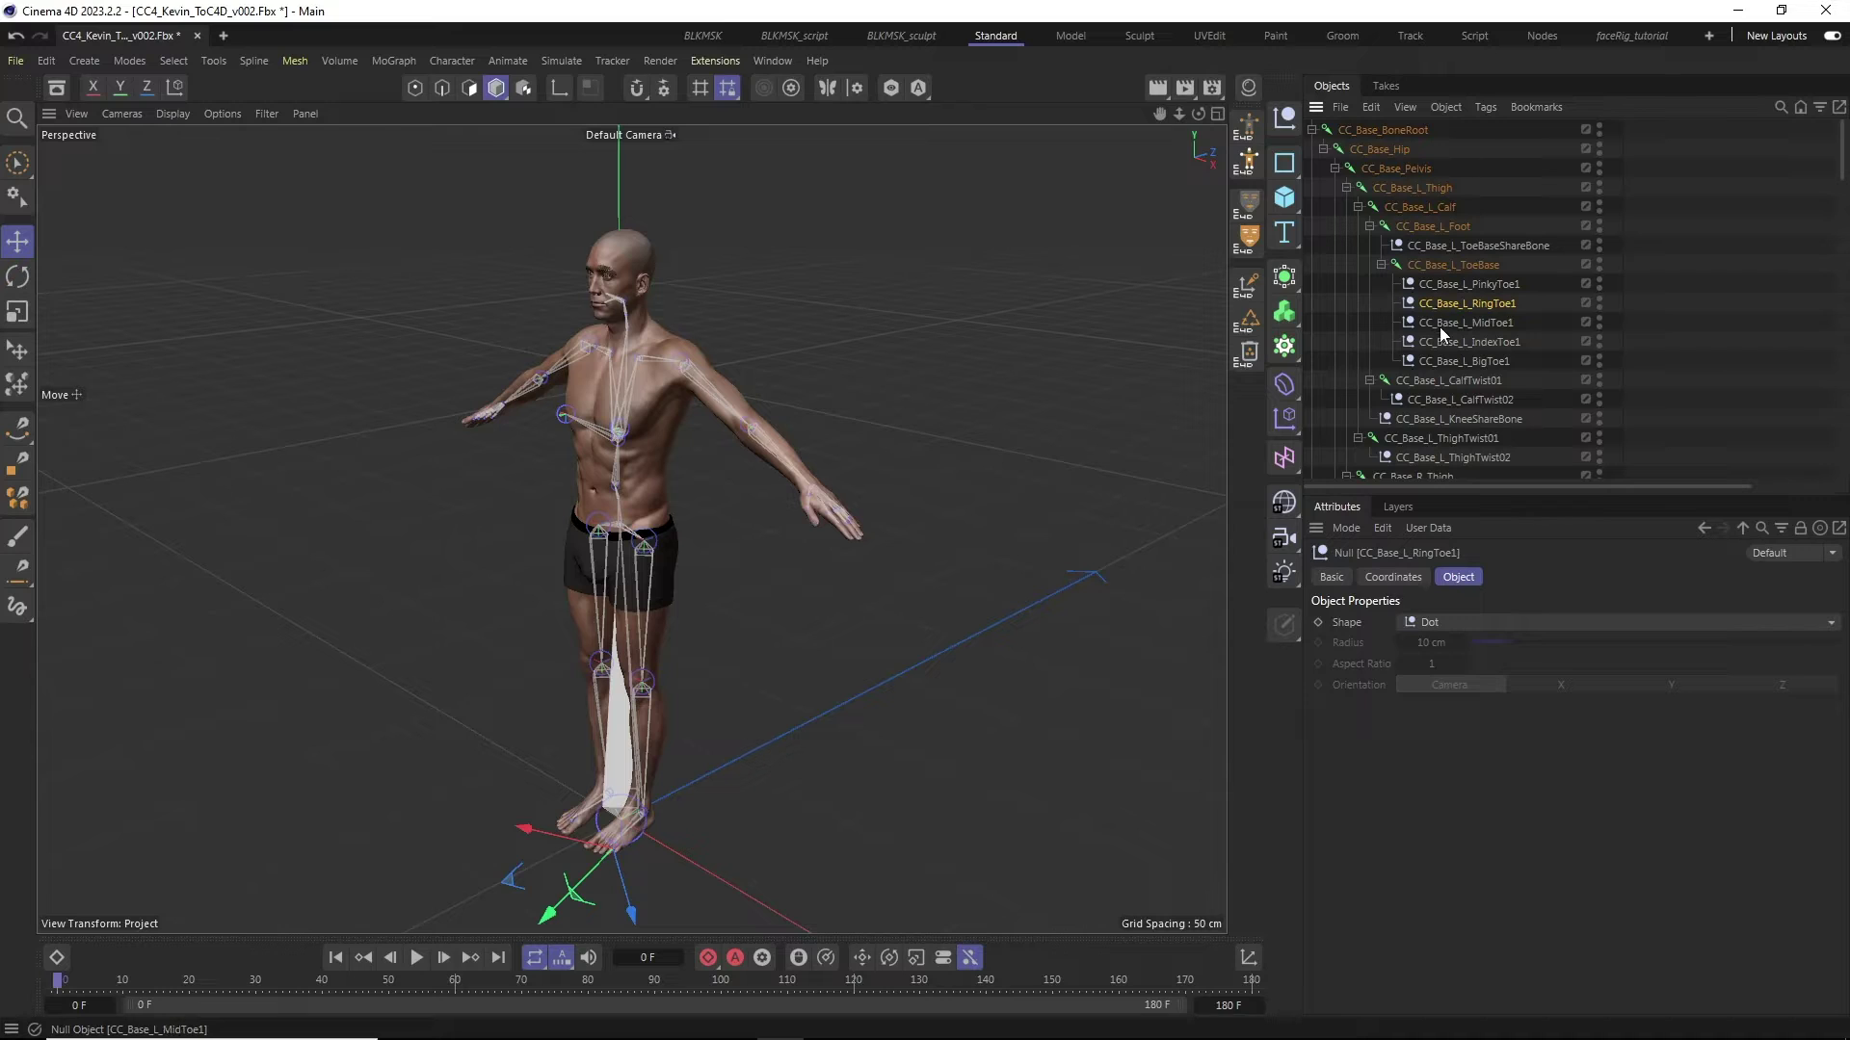
left_click(1474, 247)
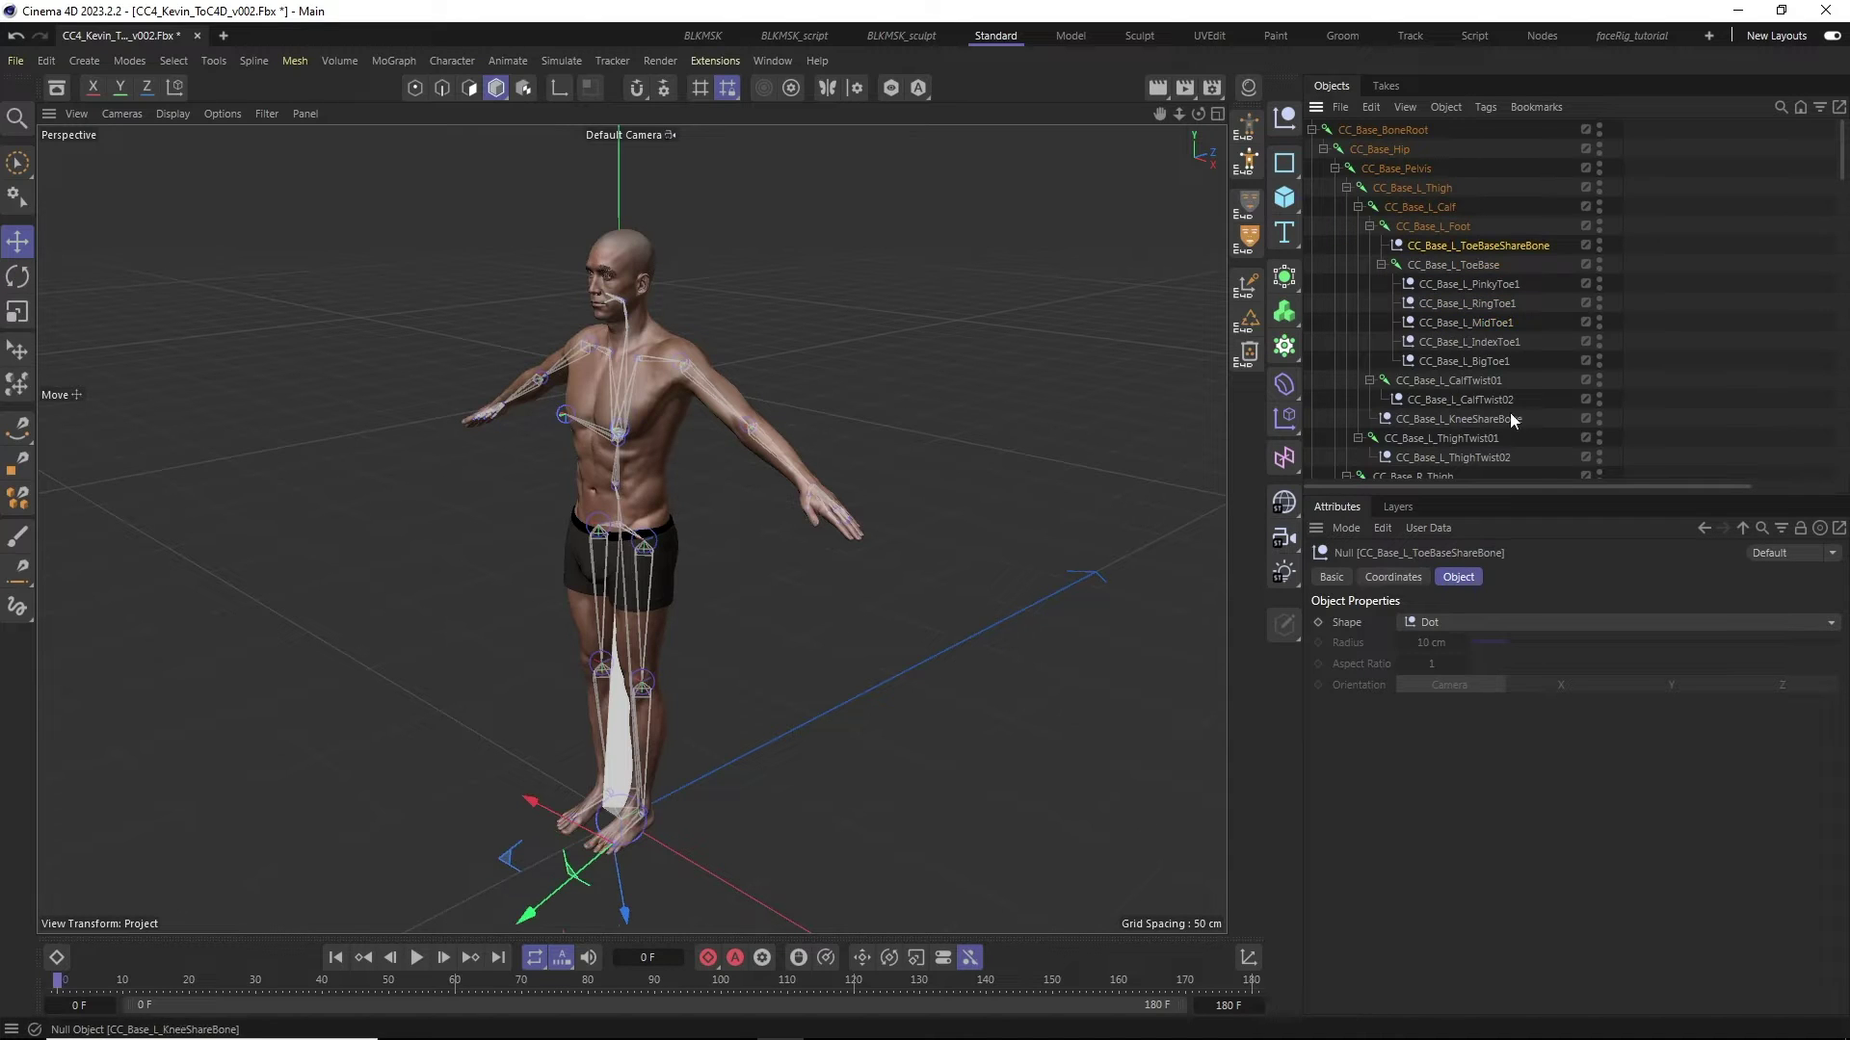
left_click(1484, 400)
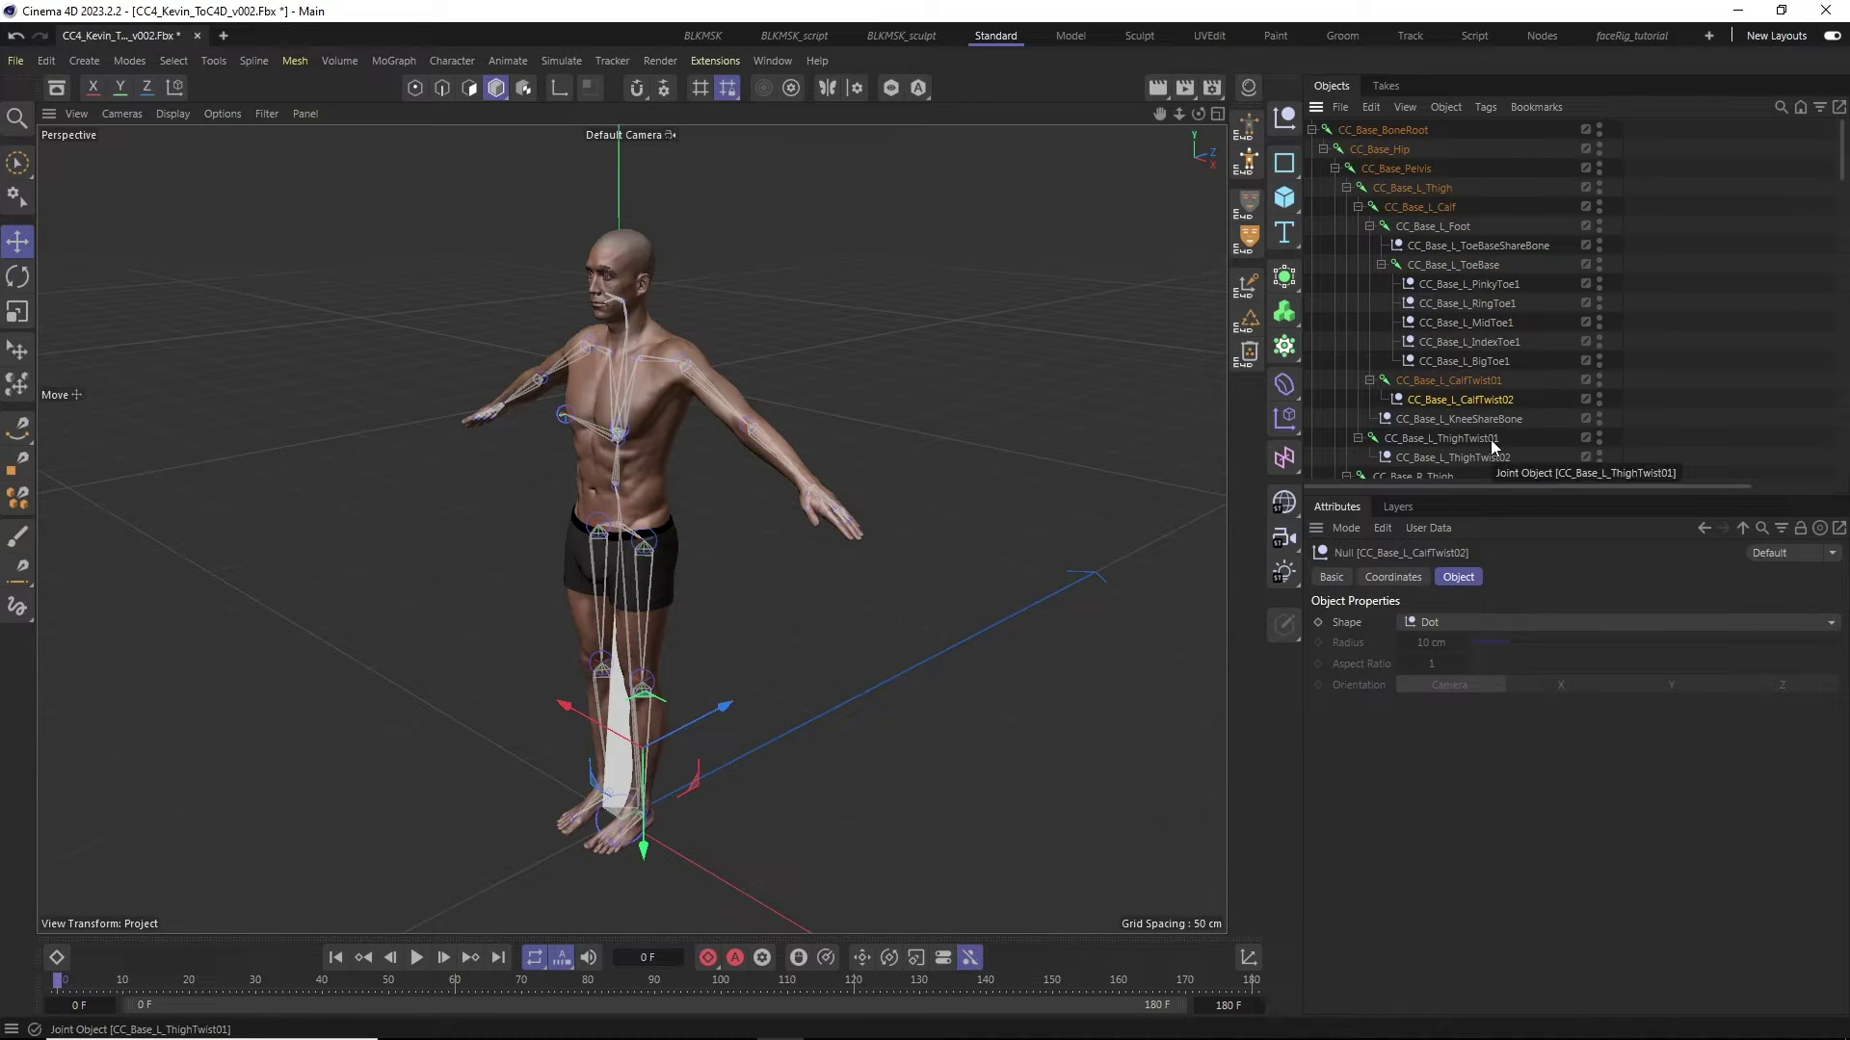
left_click(1312, 129)
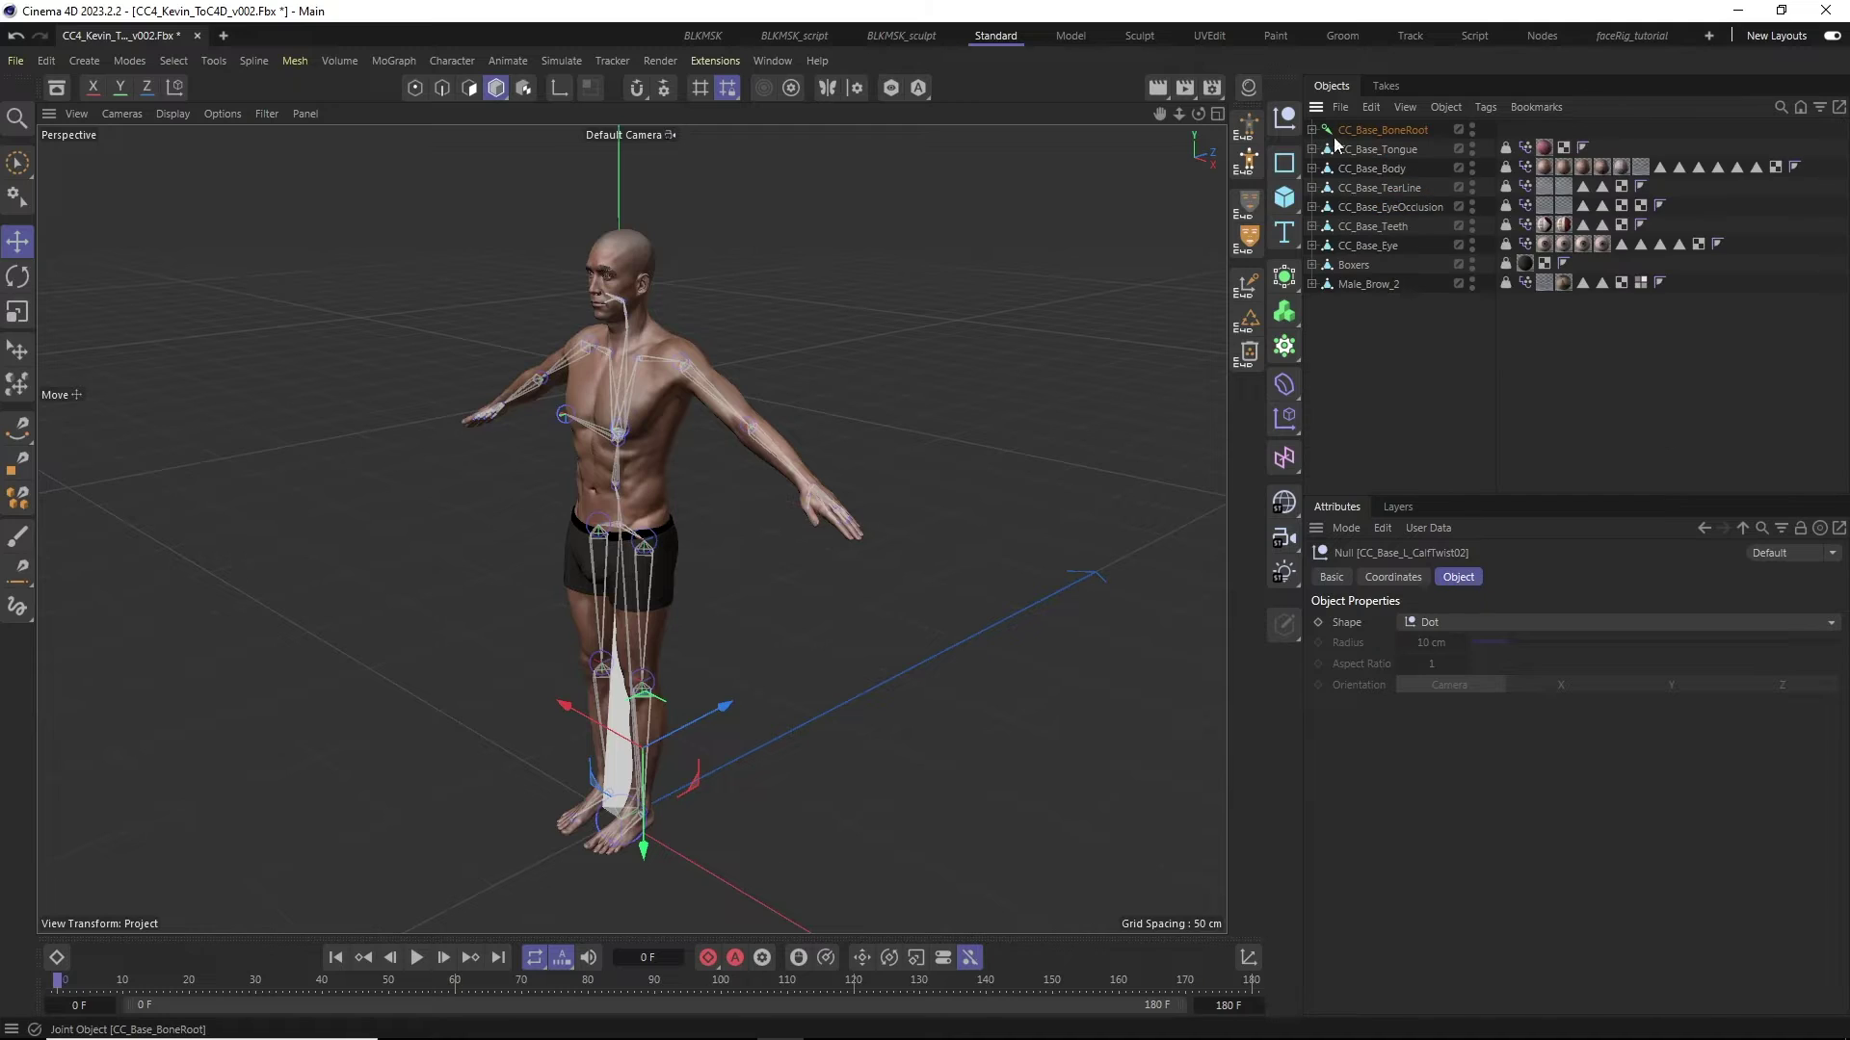
left_click(1442, 322)
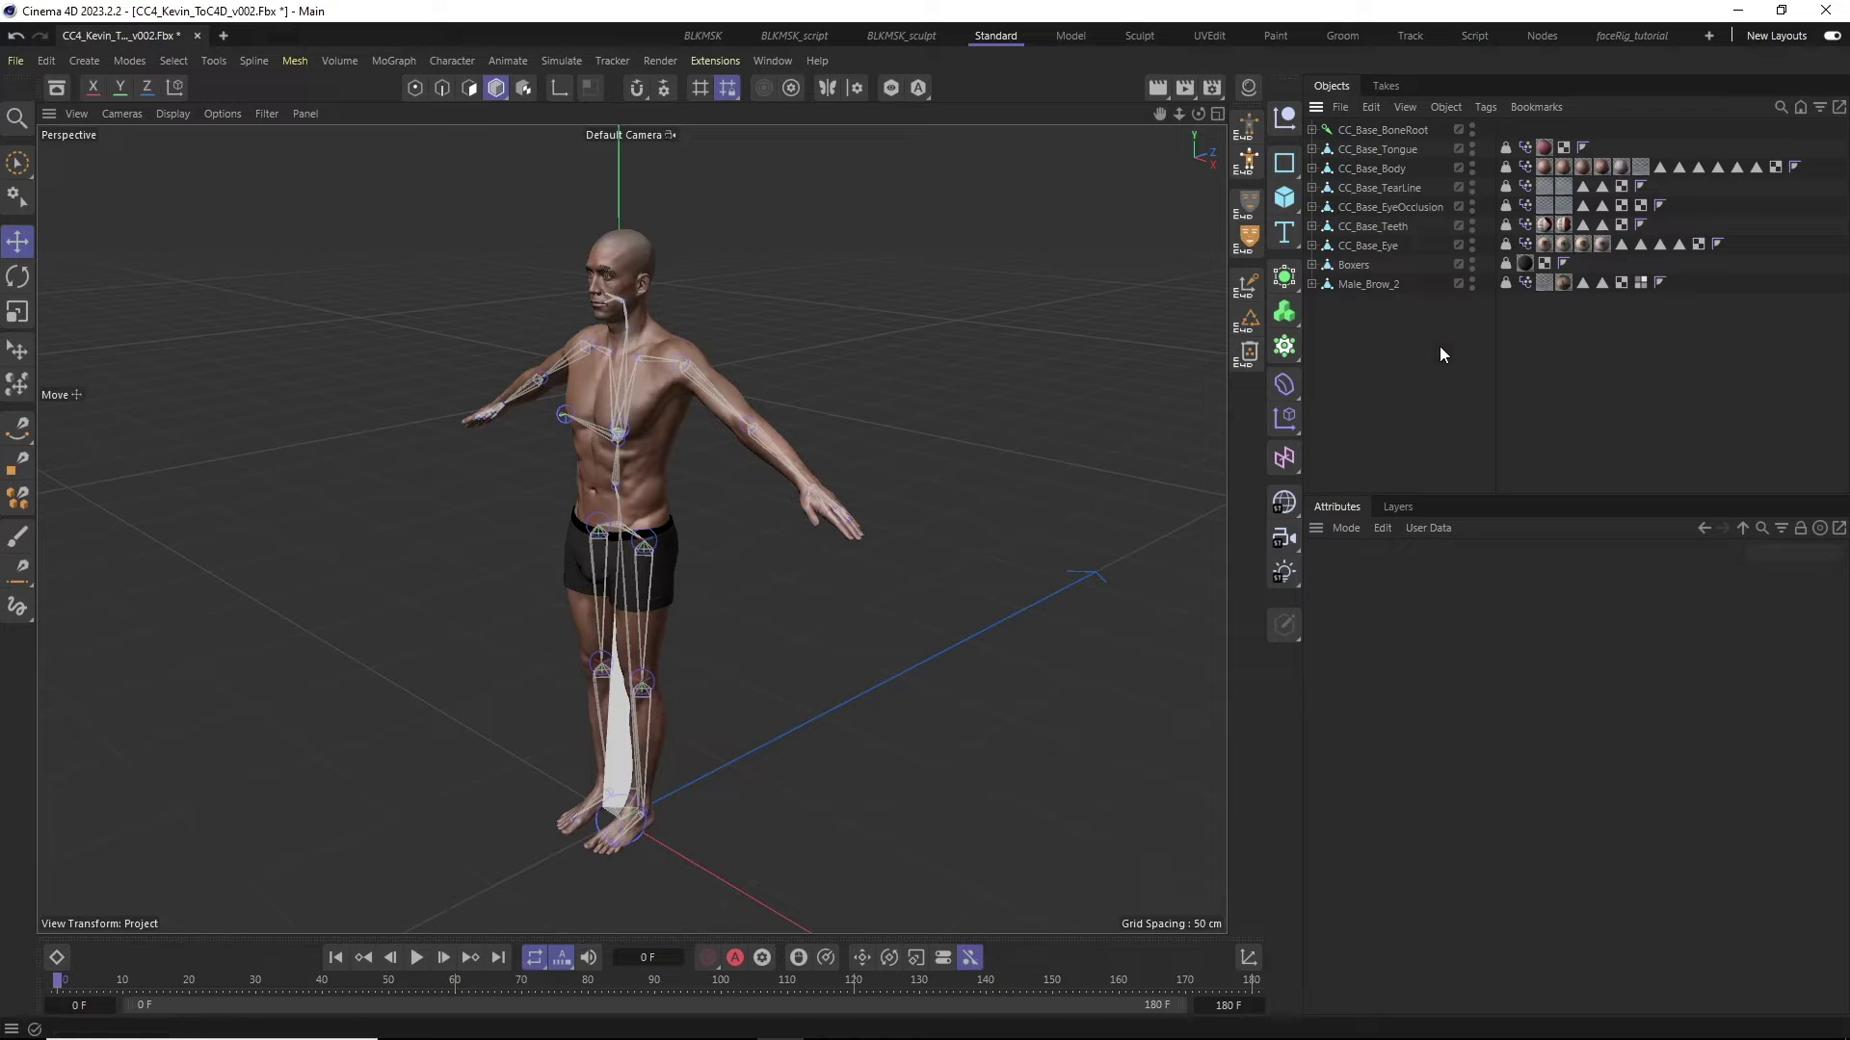
- Convert all null objects in the CC_Base_BoneRoot hierarchy to joints
left_click(1350, 129)
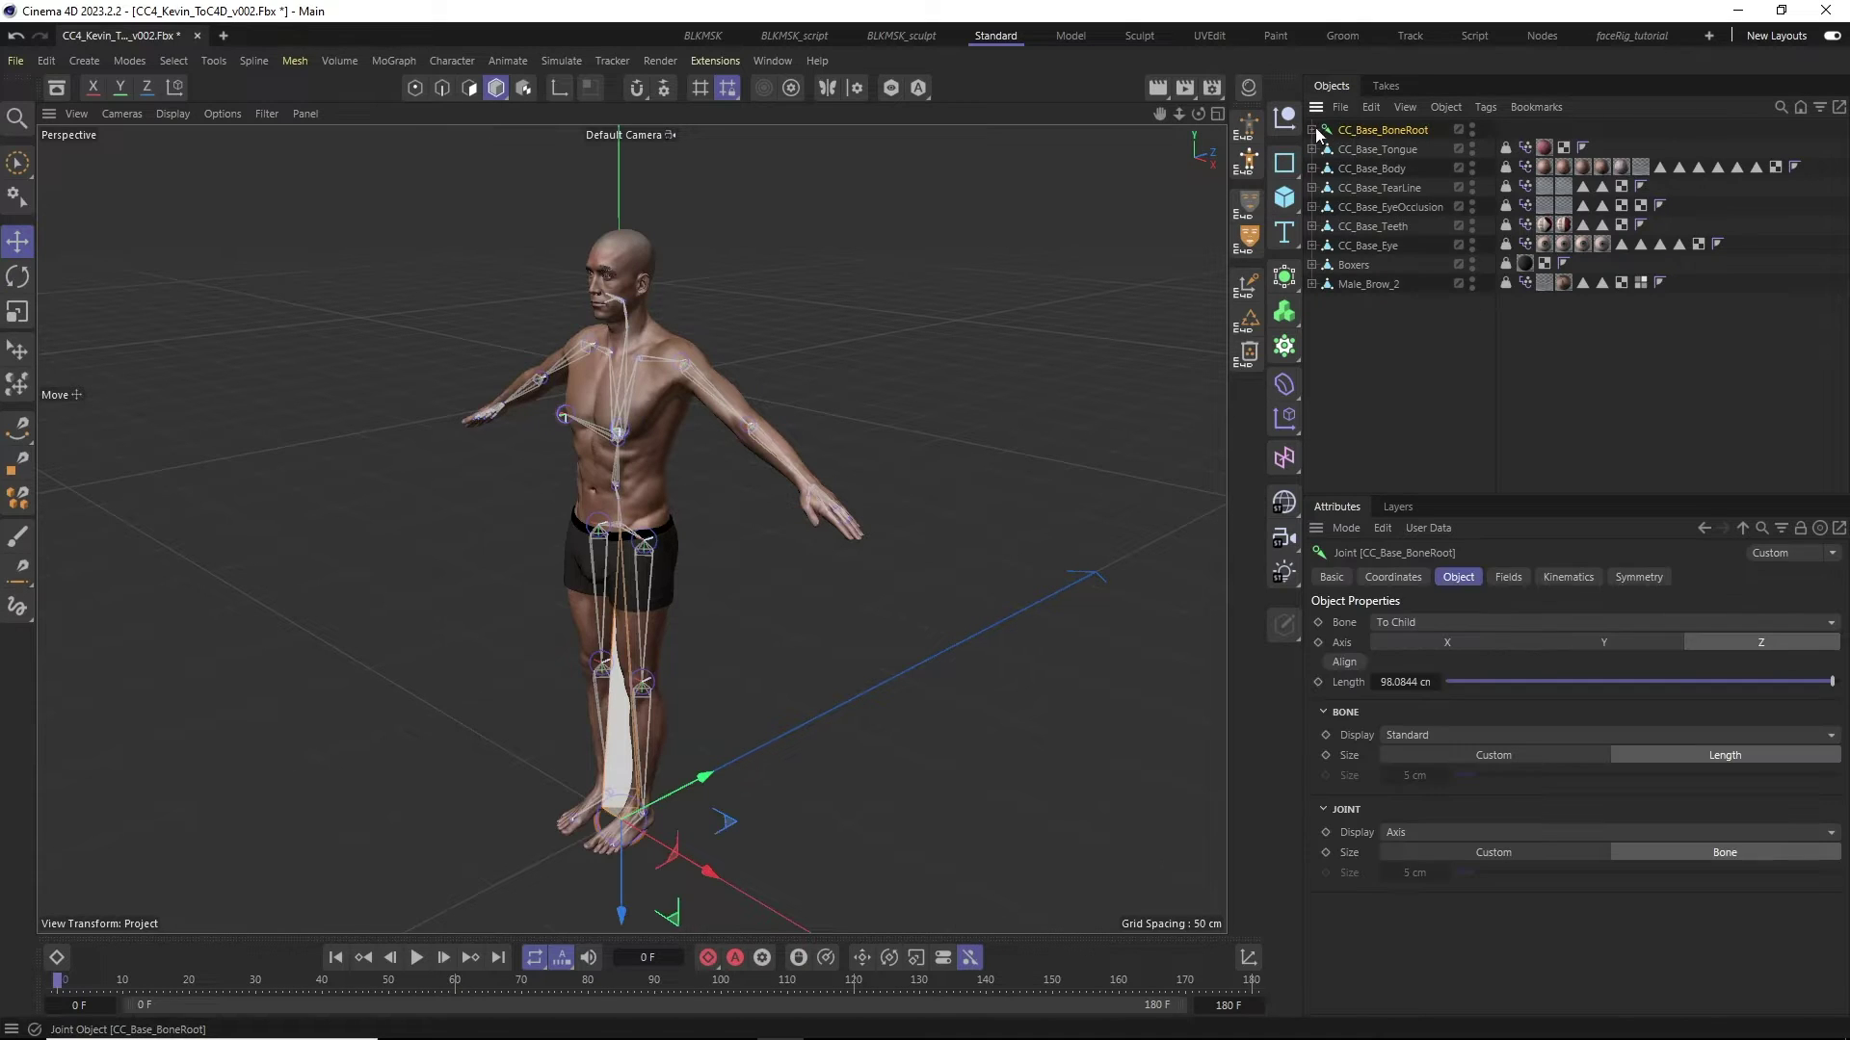
left_click(1248, 288)
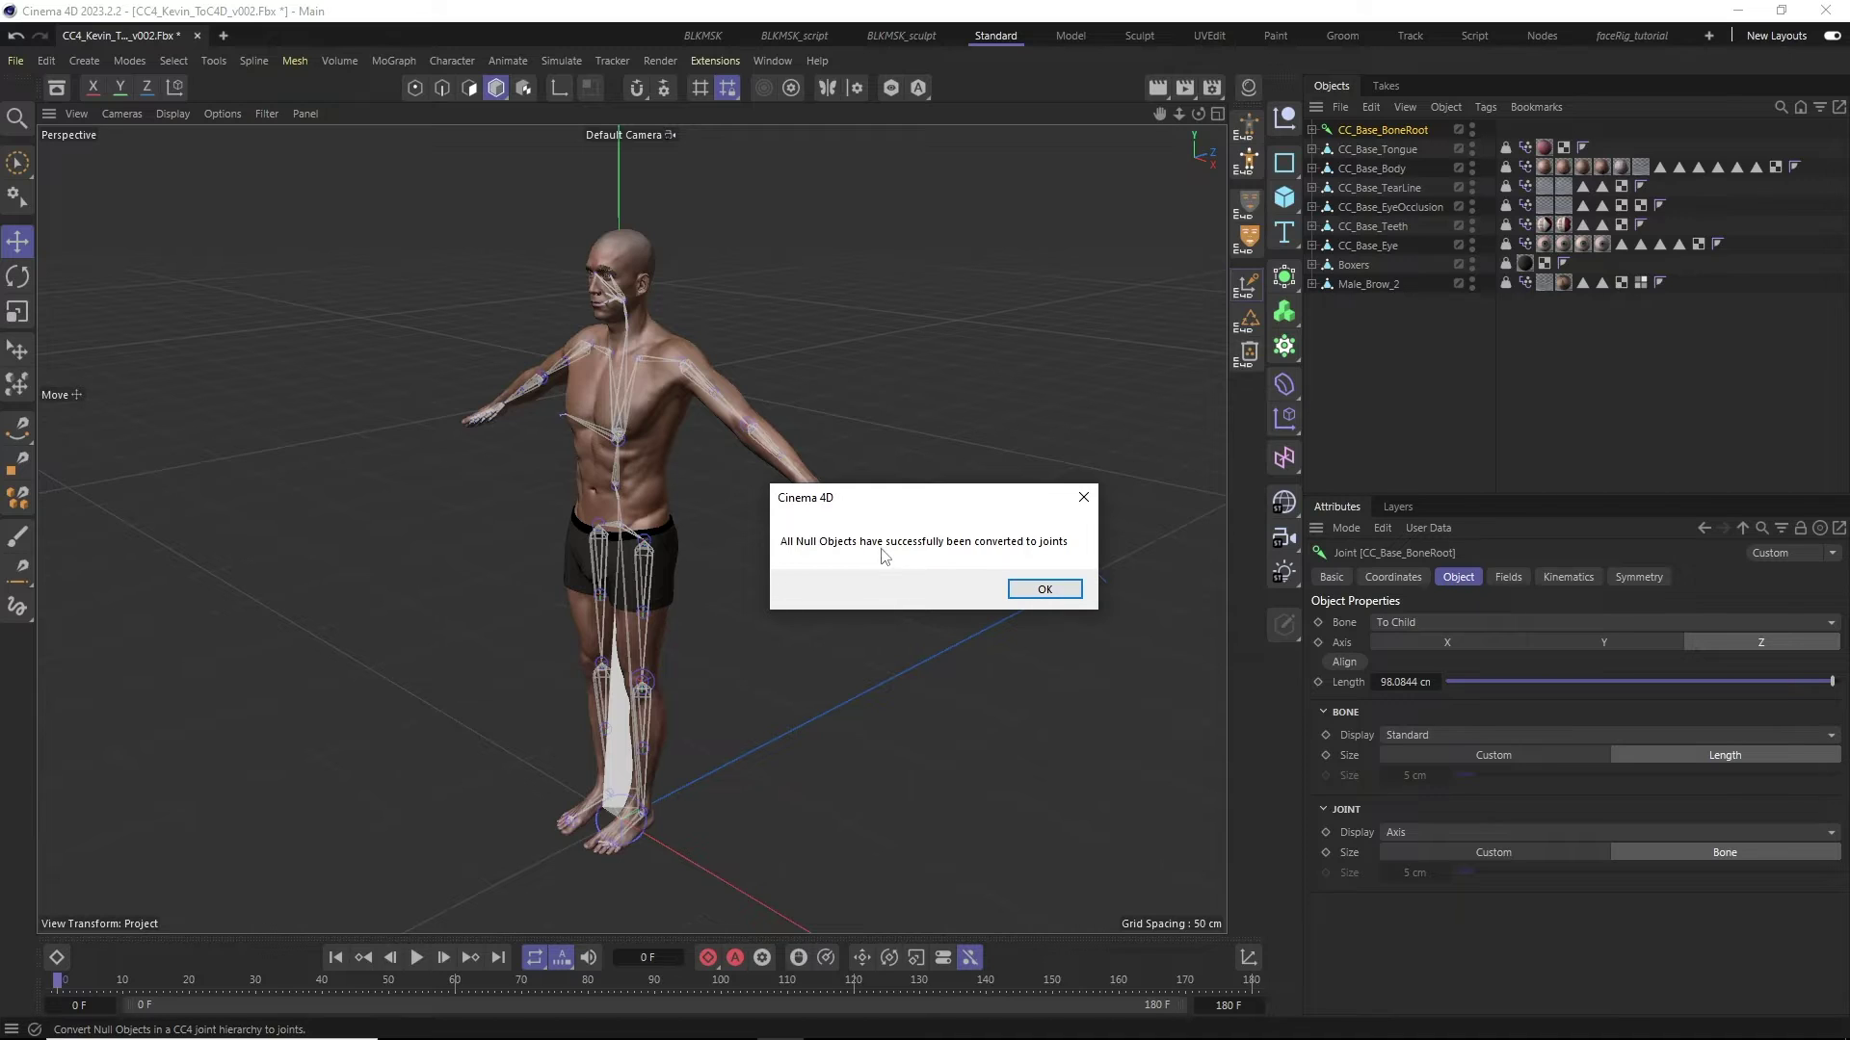
left_click(1044, 590)
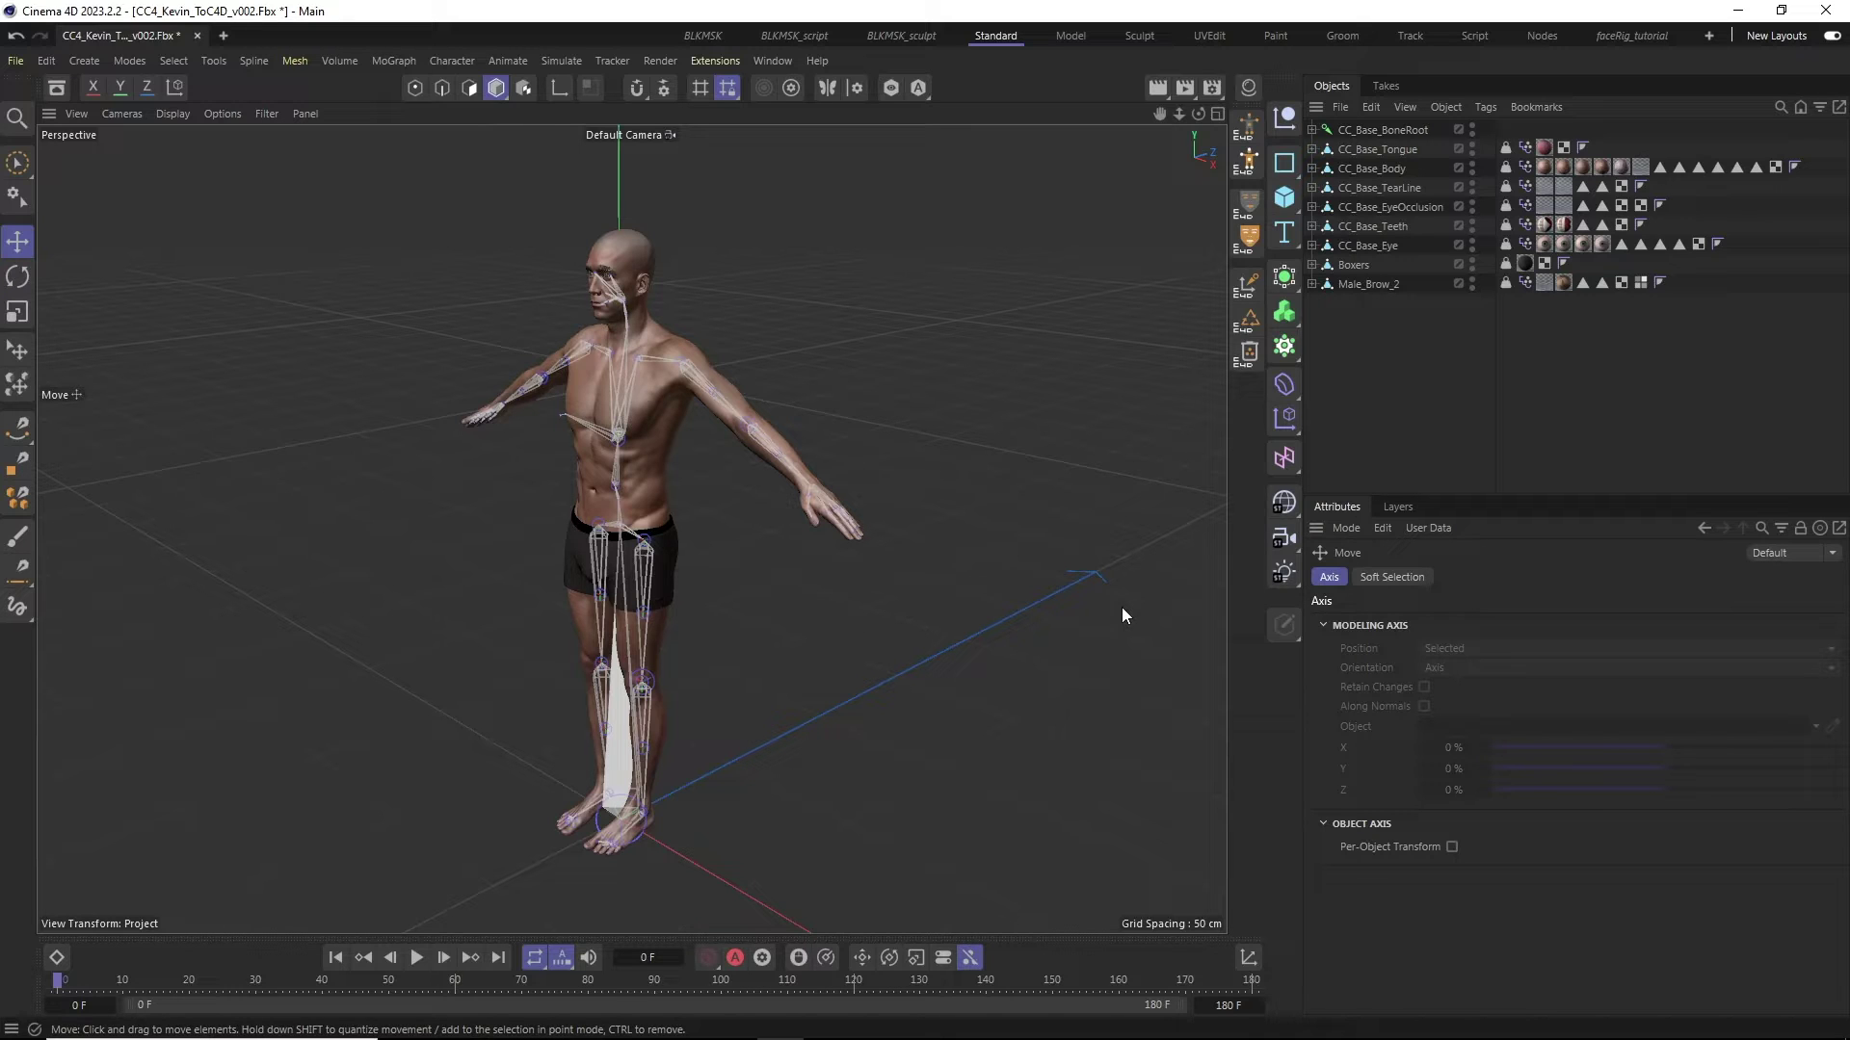
- Open the Console and dock it with the Attributes and Layers managers to review the null-to-joint conversion log
left_click(709, 60)
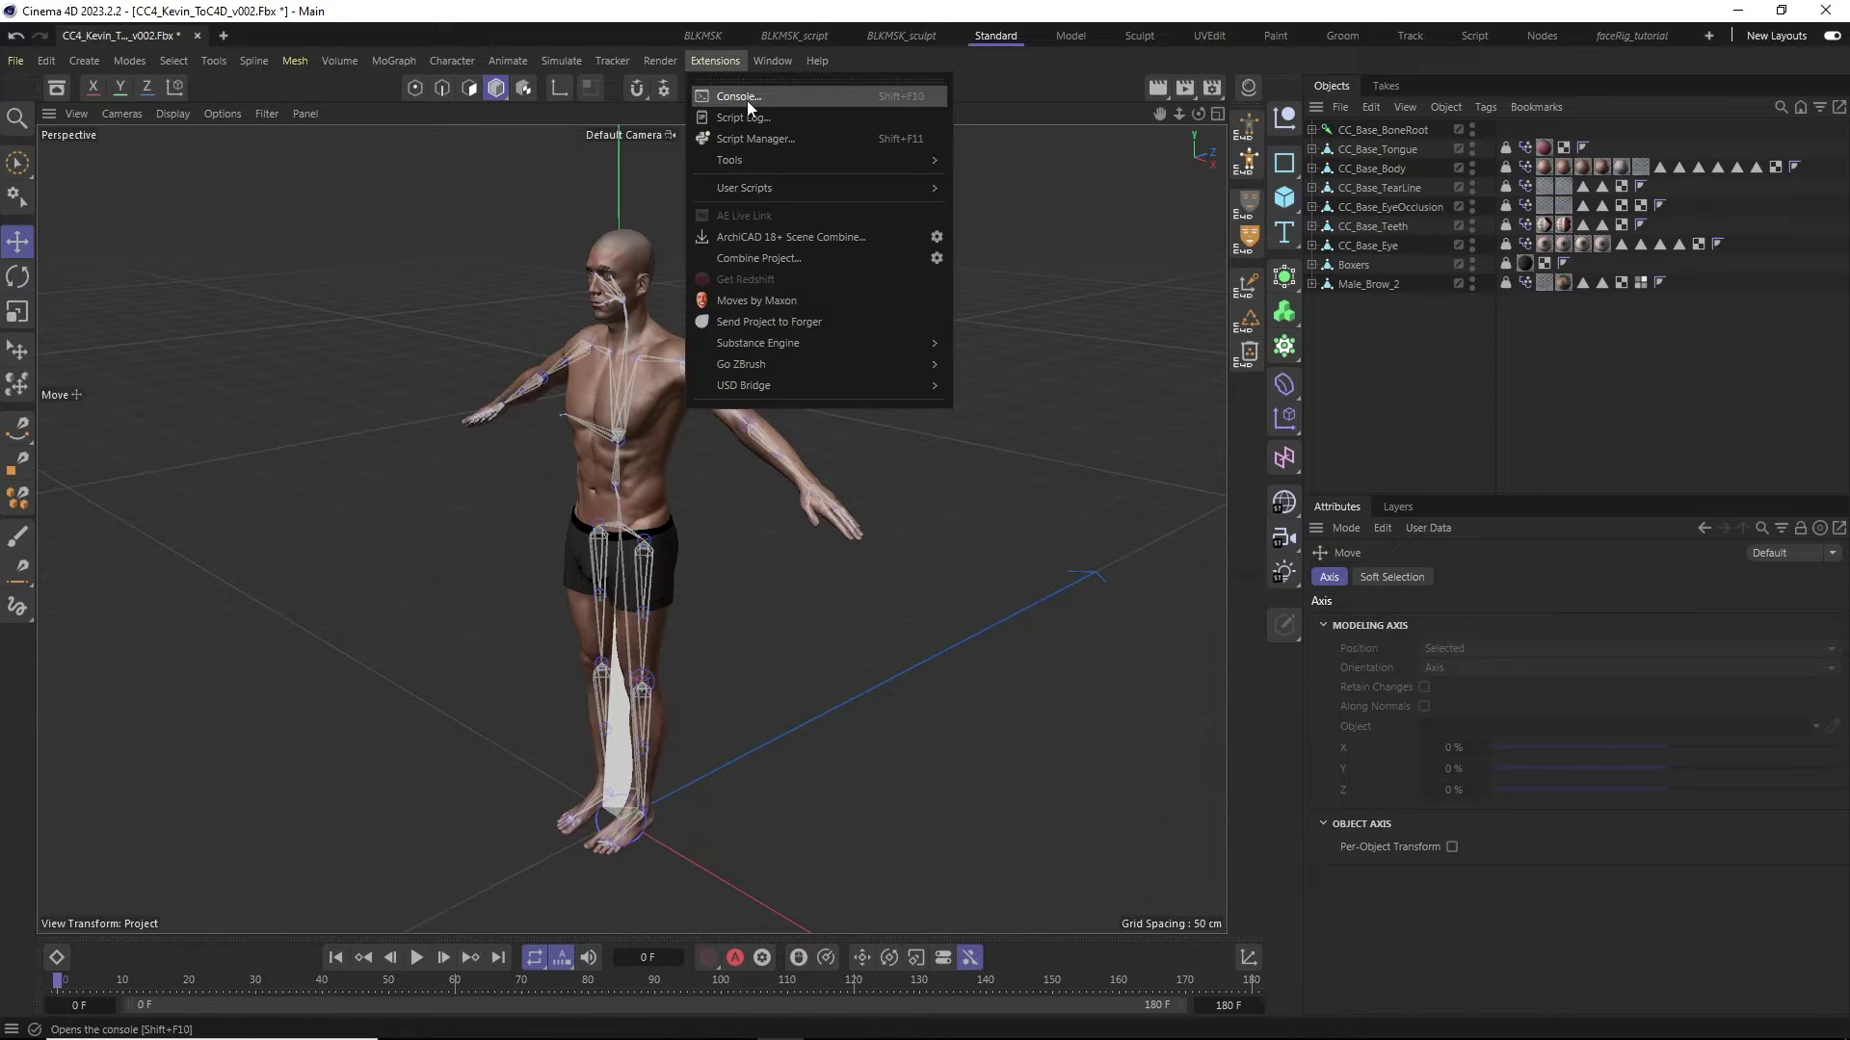
left_click(742, 94)
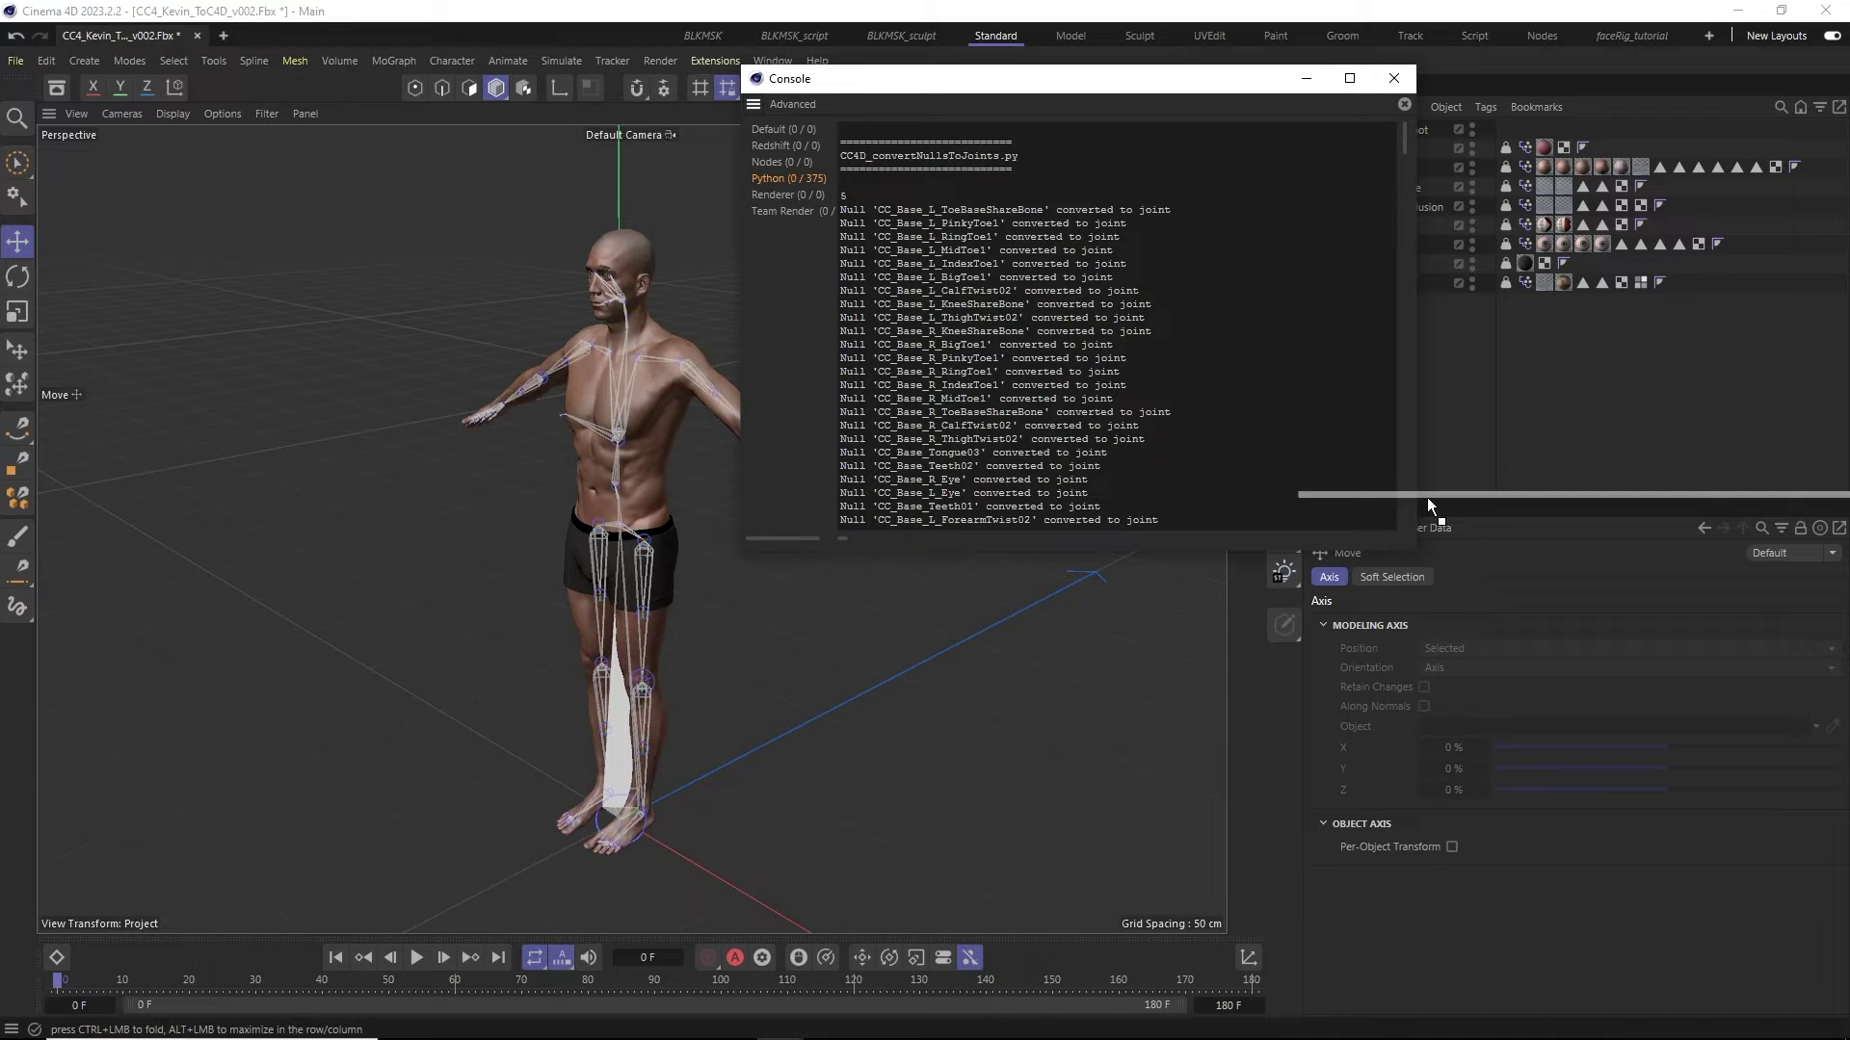
left_click_drag(1428, 518, 1436, 526)
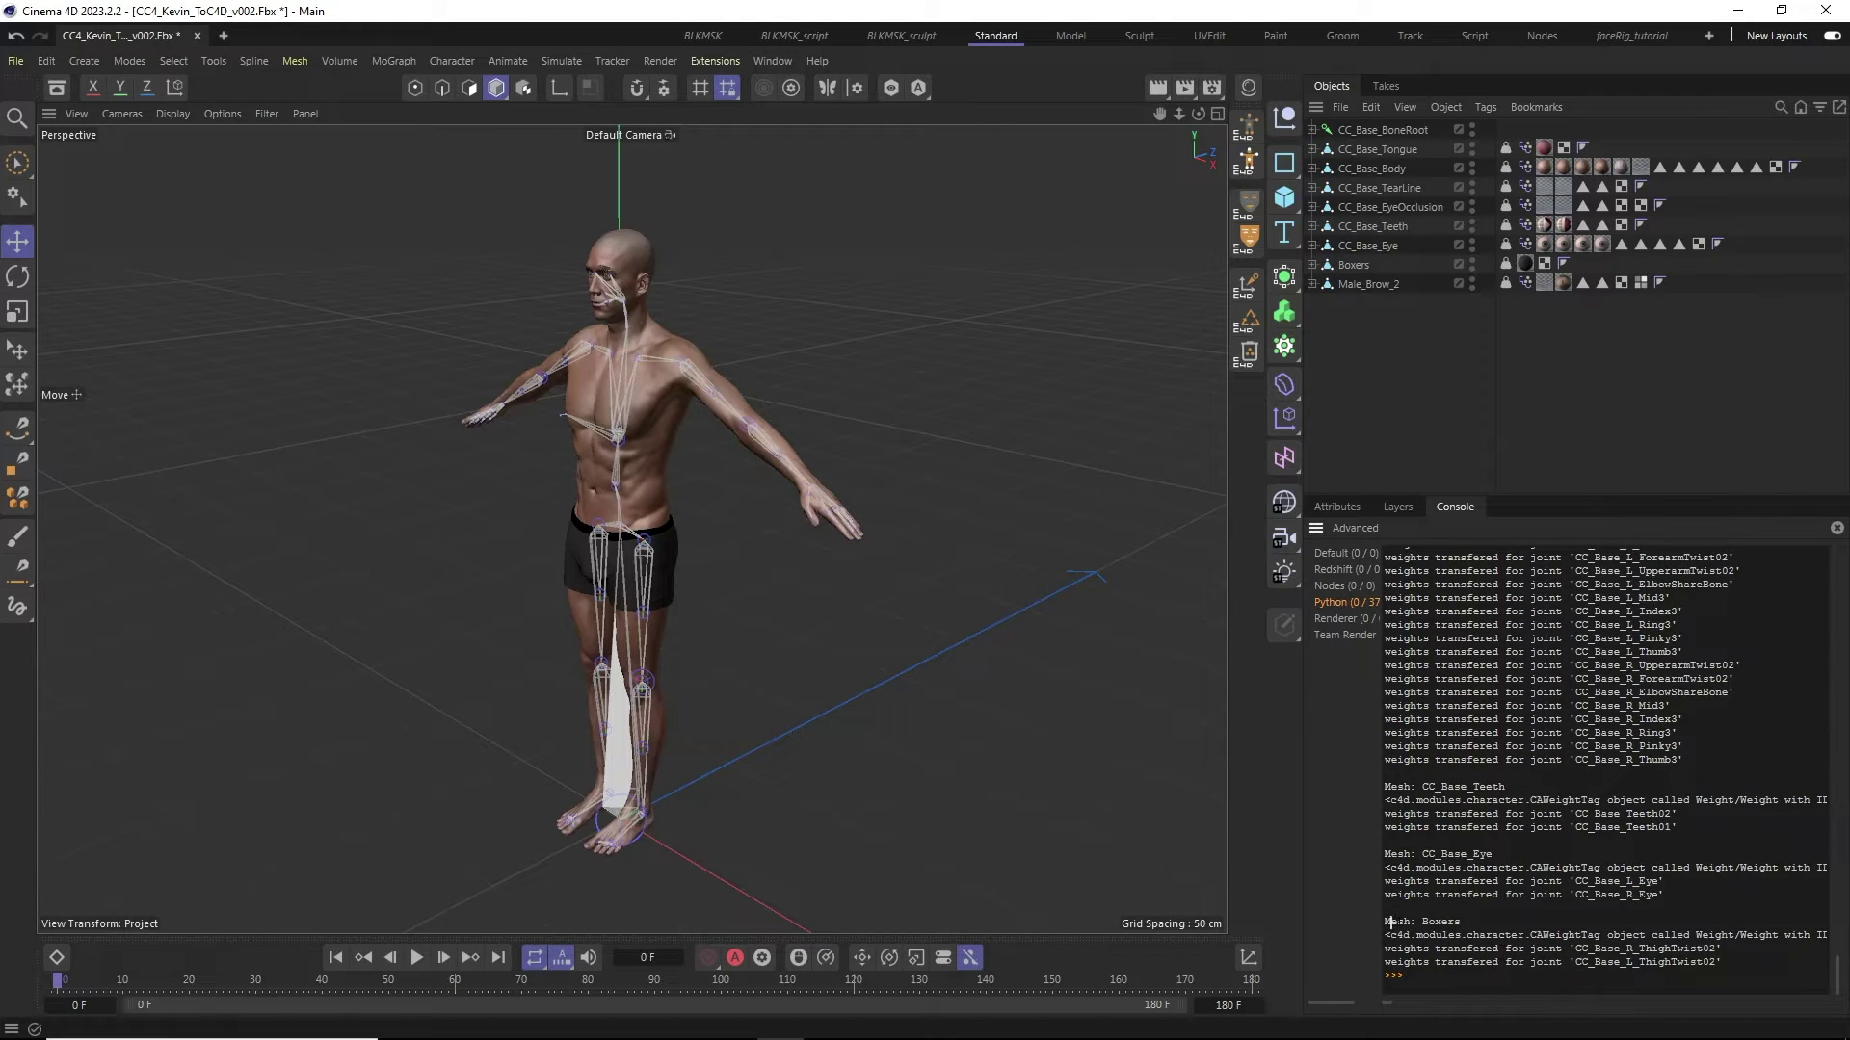
- Optimize and align the joints of the CC_Base_BoneRoot hierarchy with the CC4D joint optimization script
left_click_drag(1389, 922, 1771, 961)
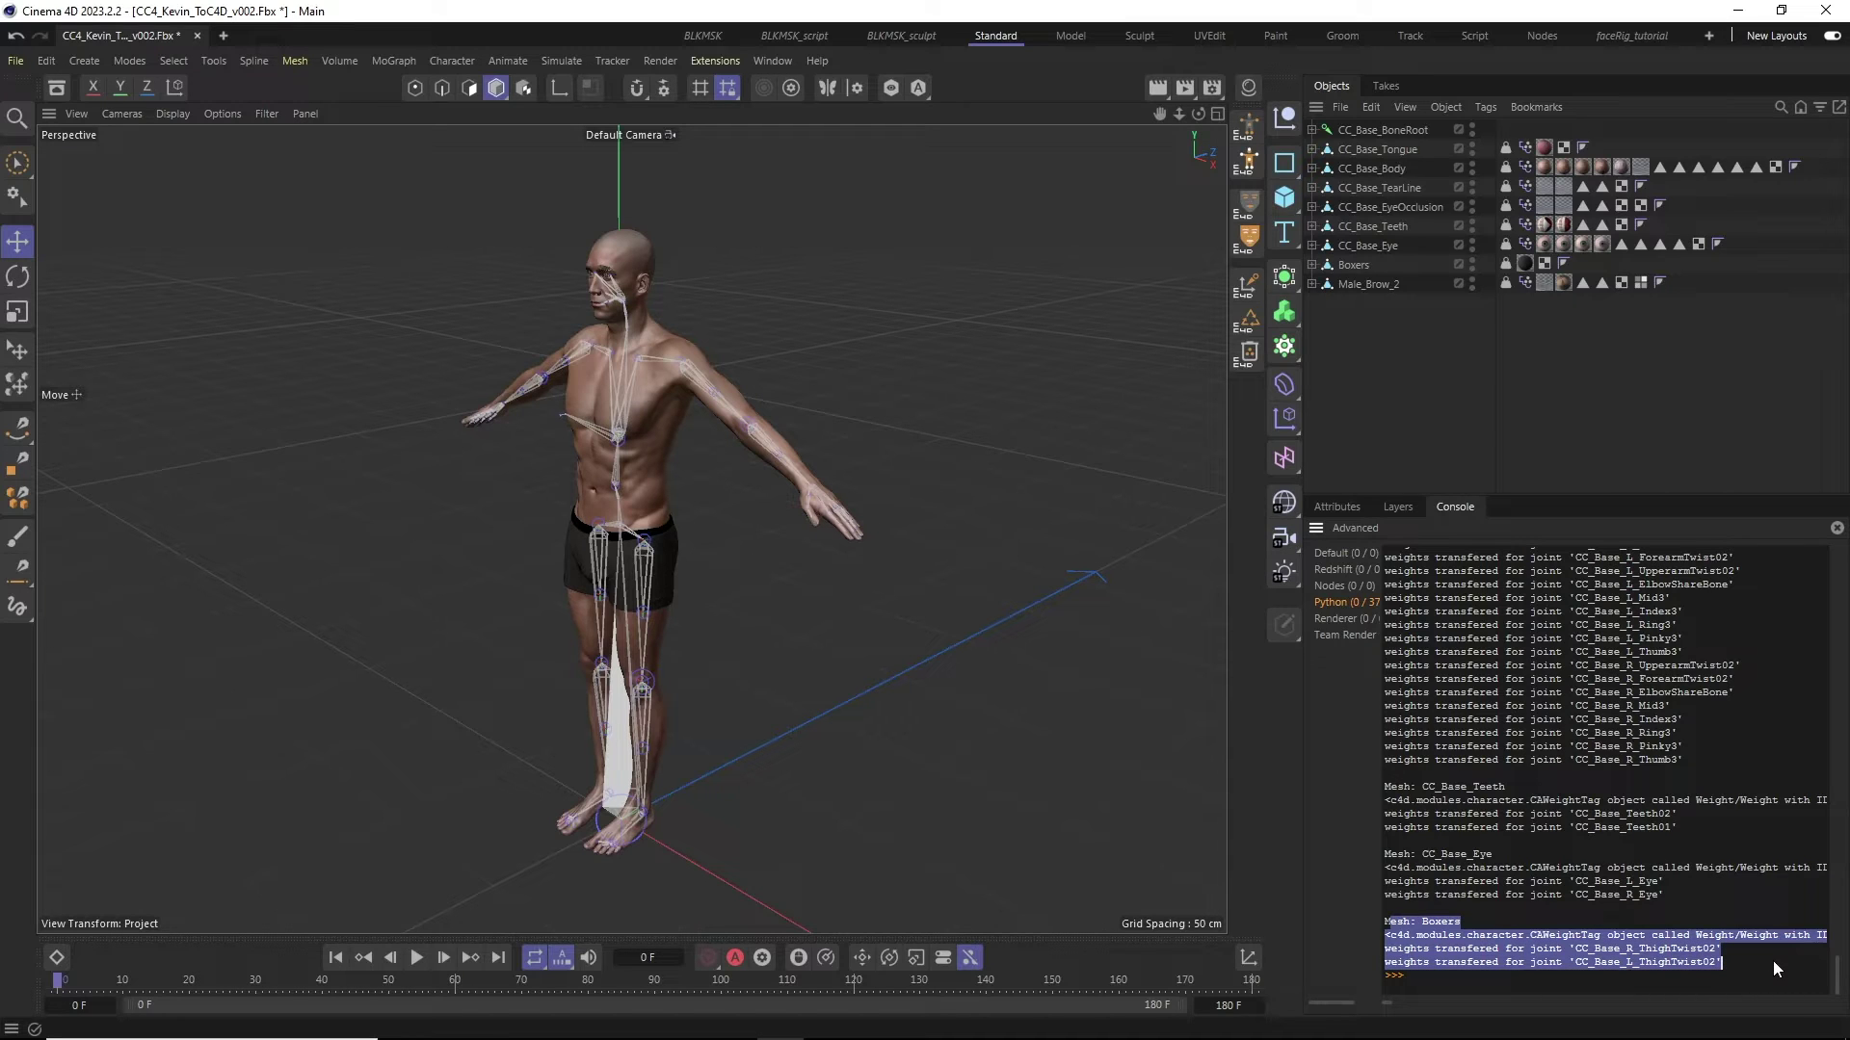
left_click(1632, 706)
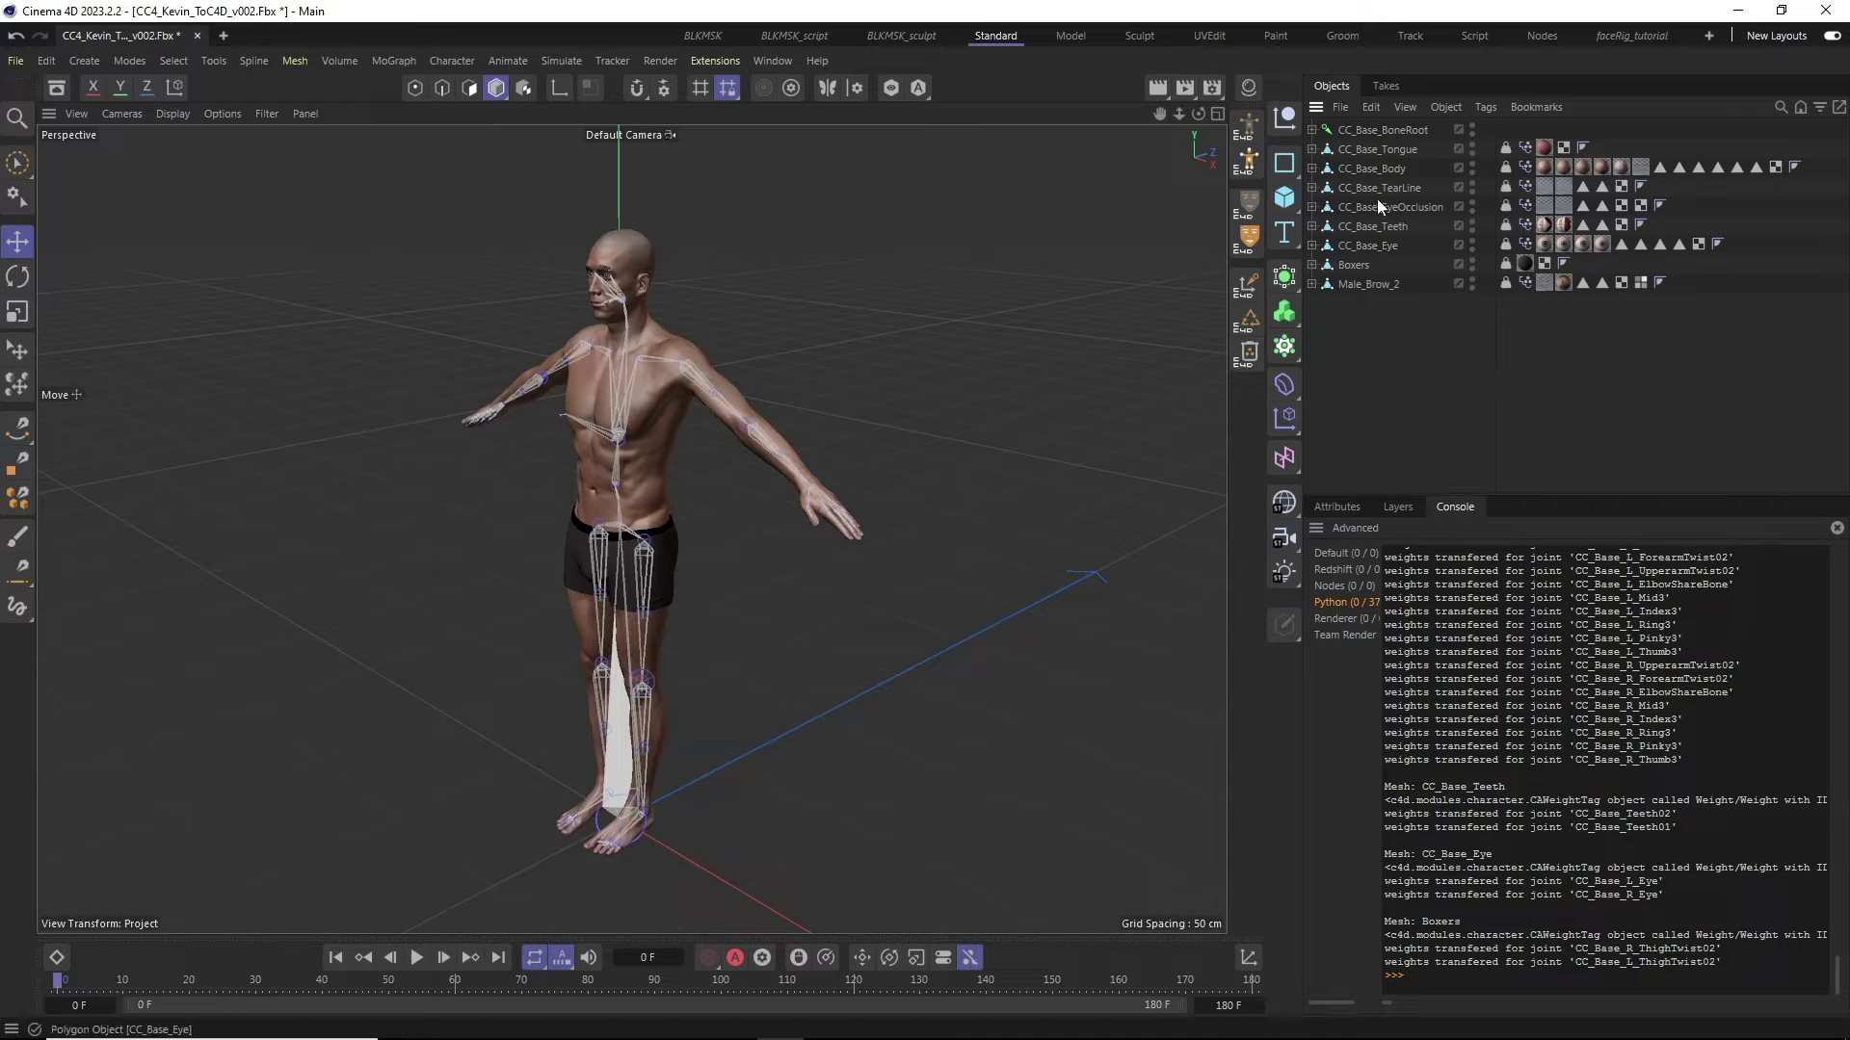
left_click(1366, 131)
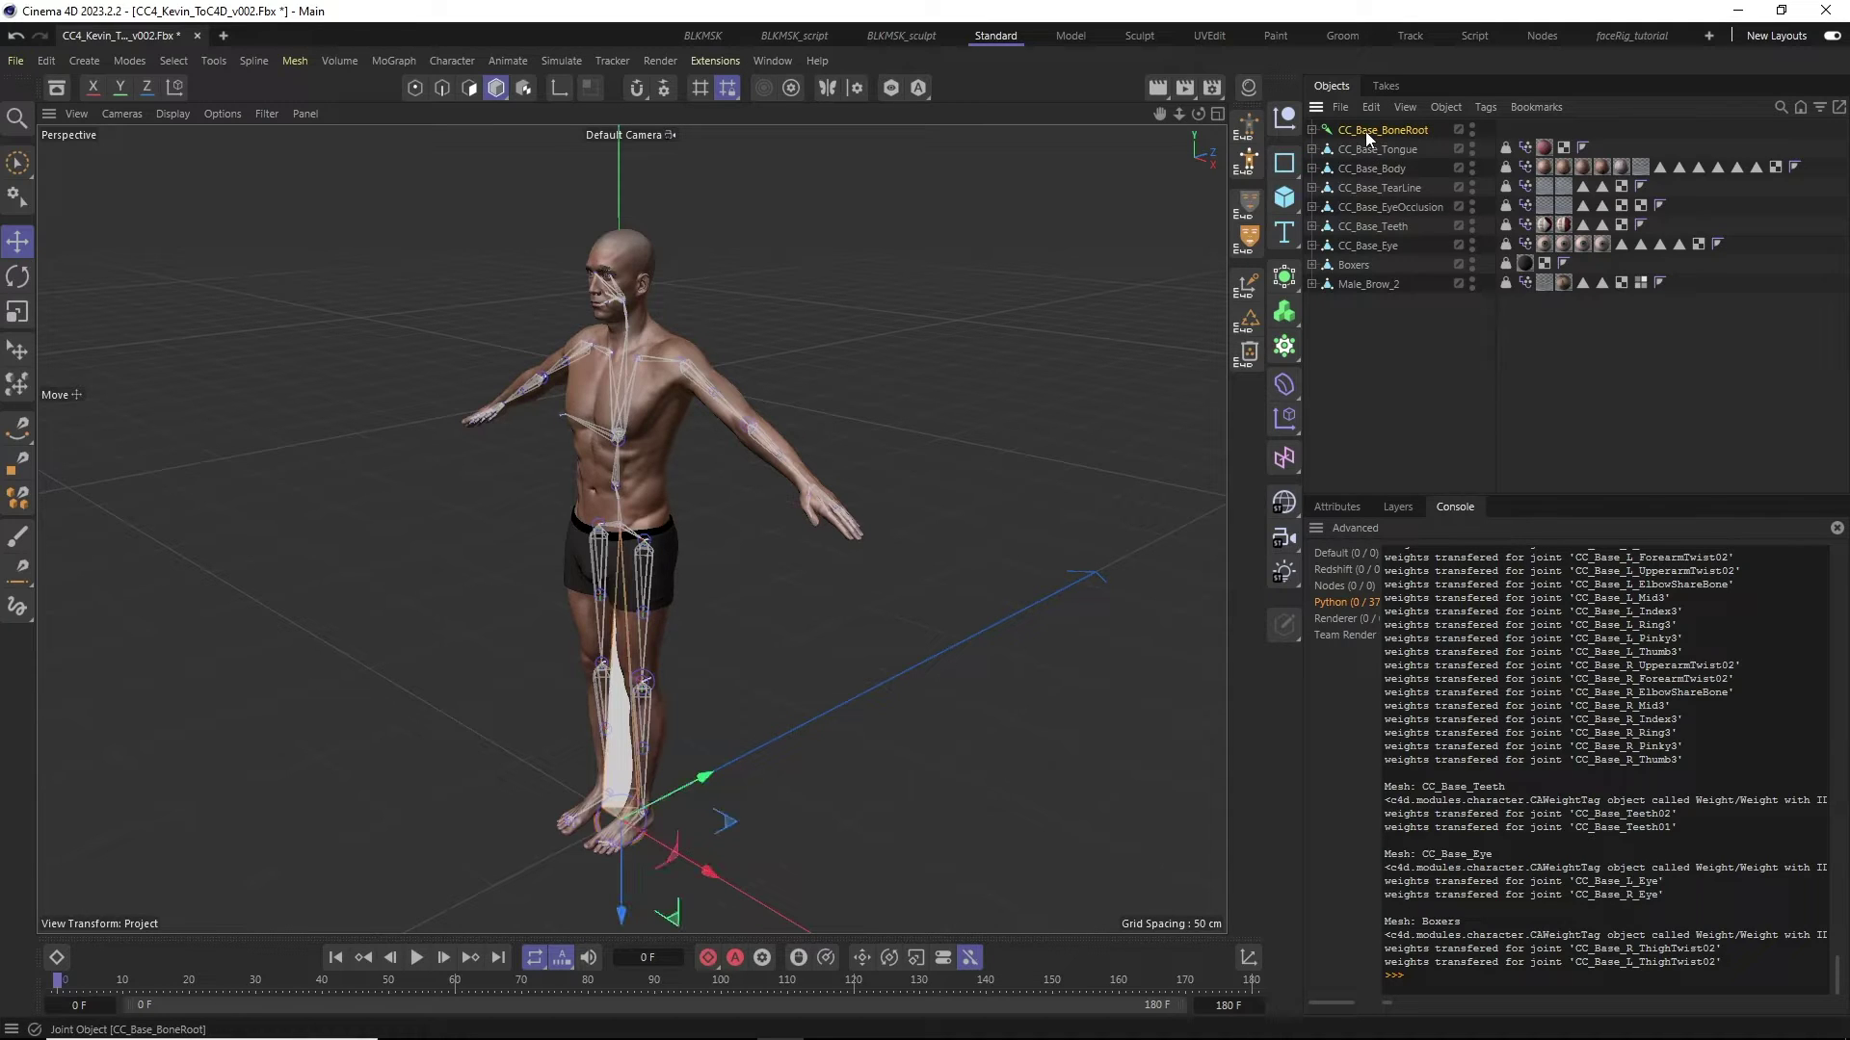
left_click(1245, 327)
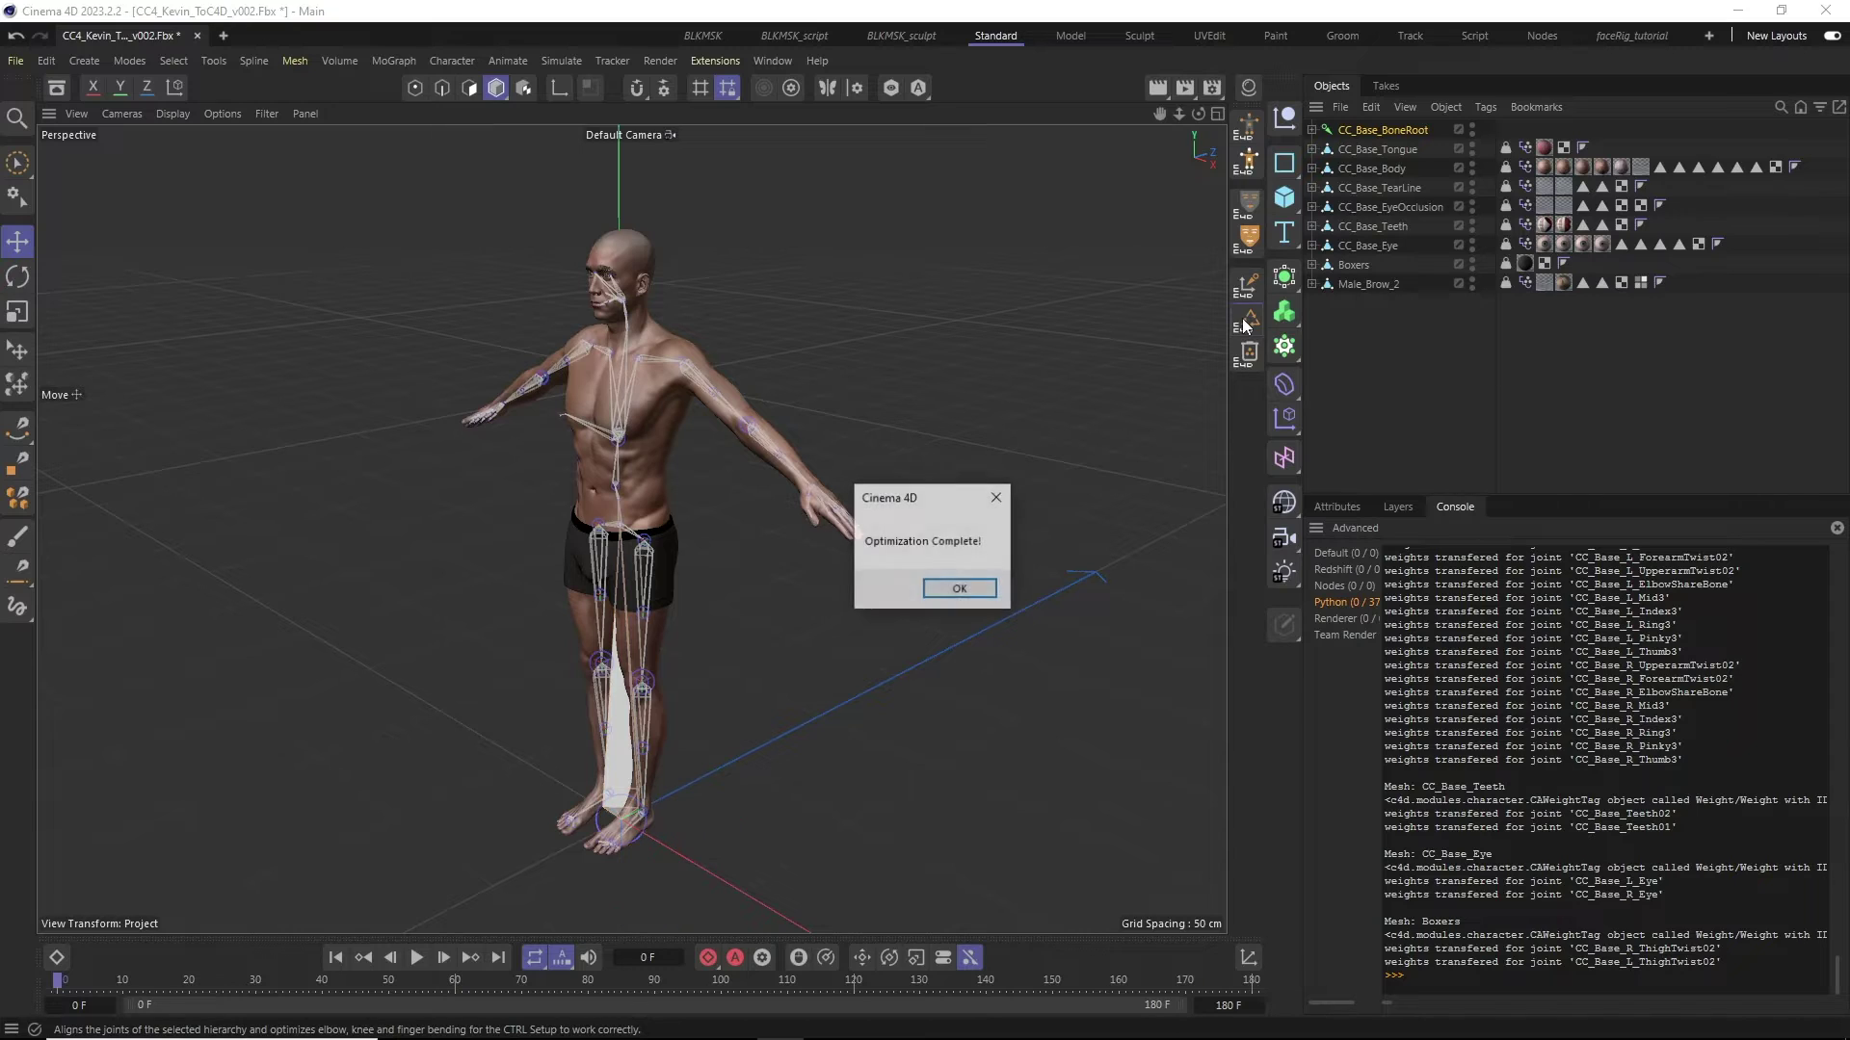
left_click(959, 590)
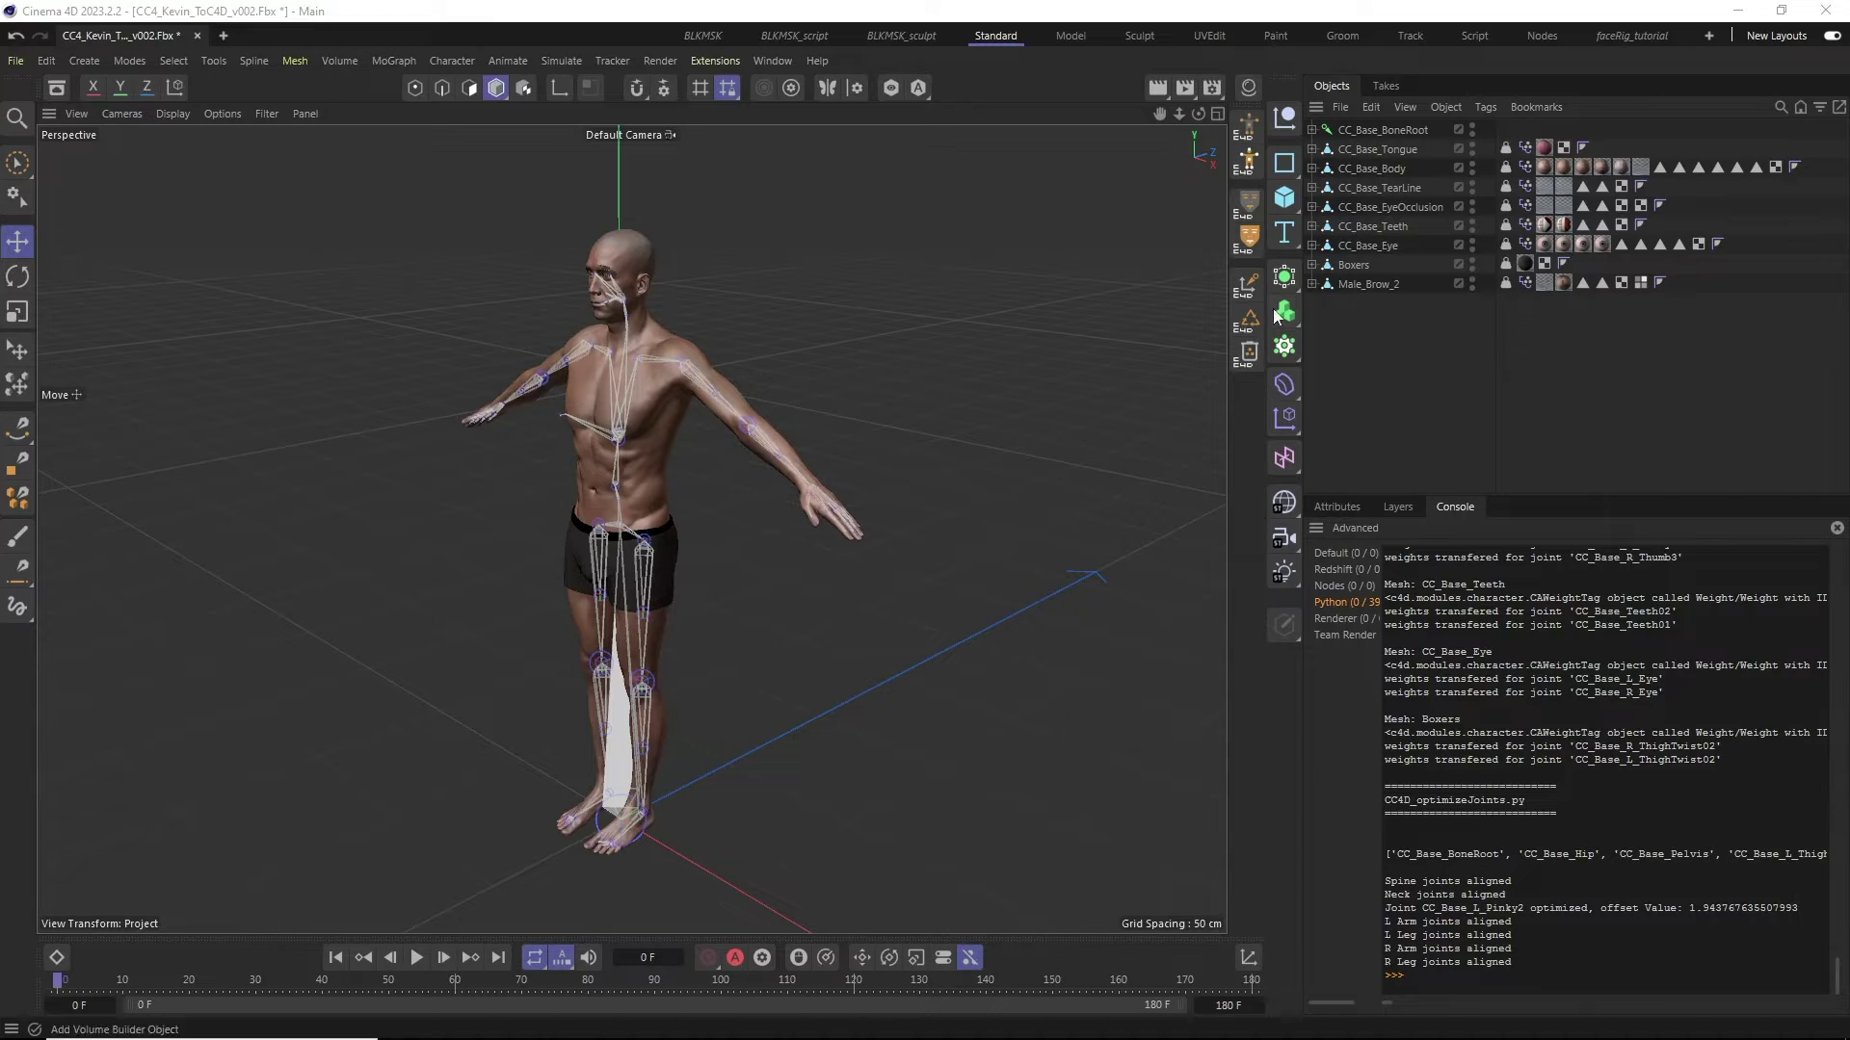
- Show the Attributes and inspect the Pose Morph tags of CC_Base_Teeth and CC_Base_Body
left_click(1247, 355)
left_click(1338, 507)
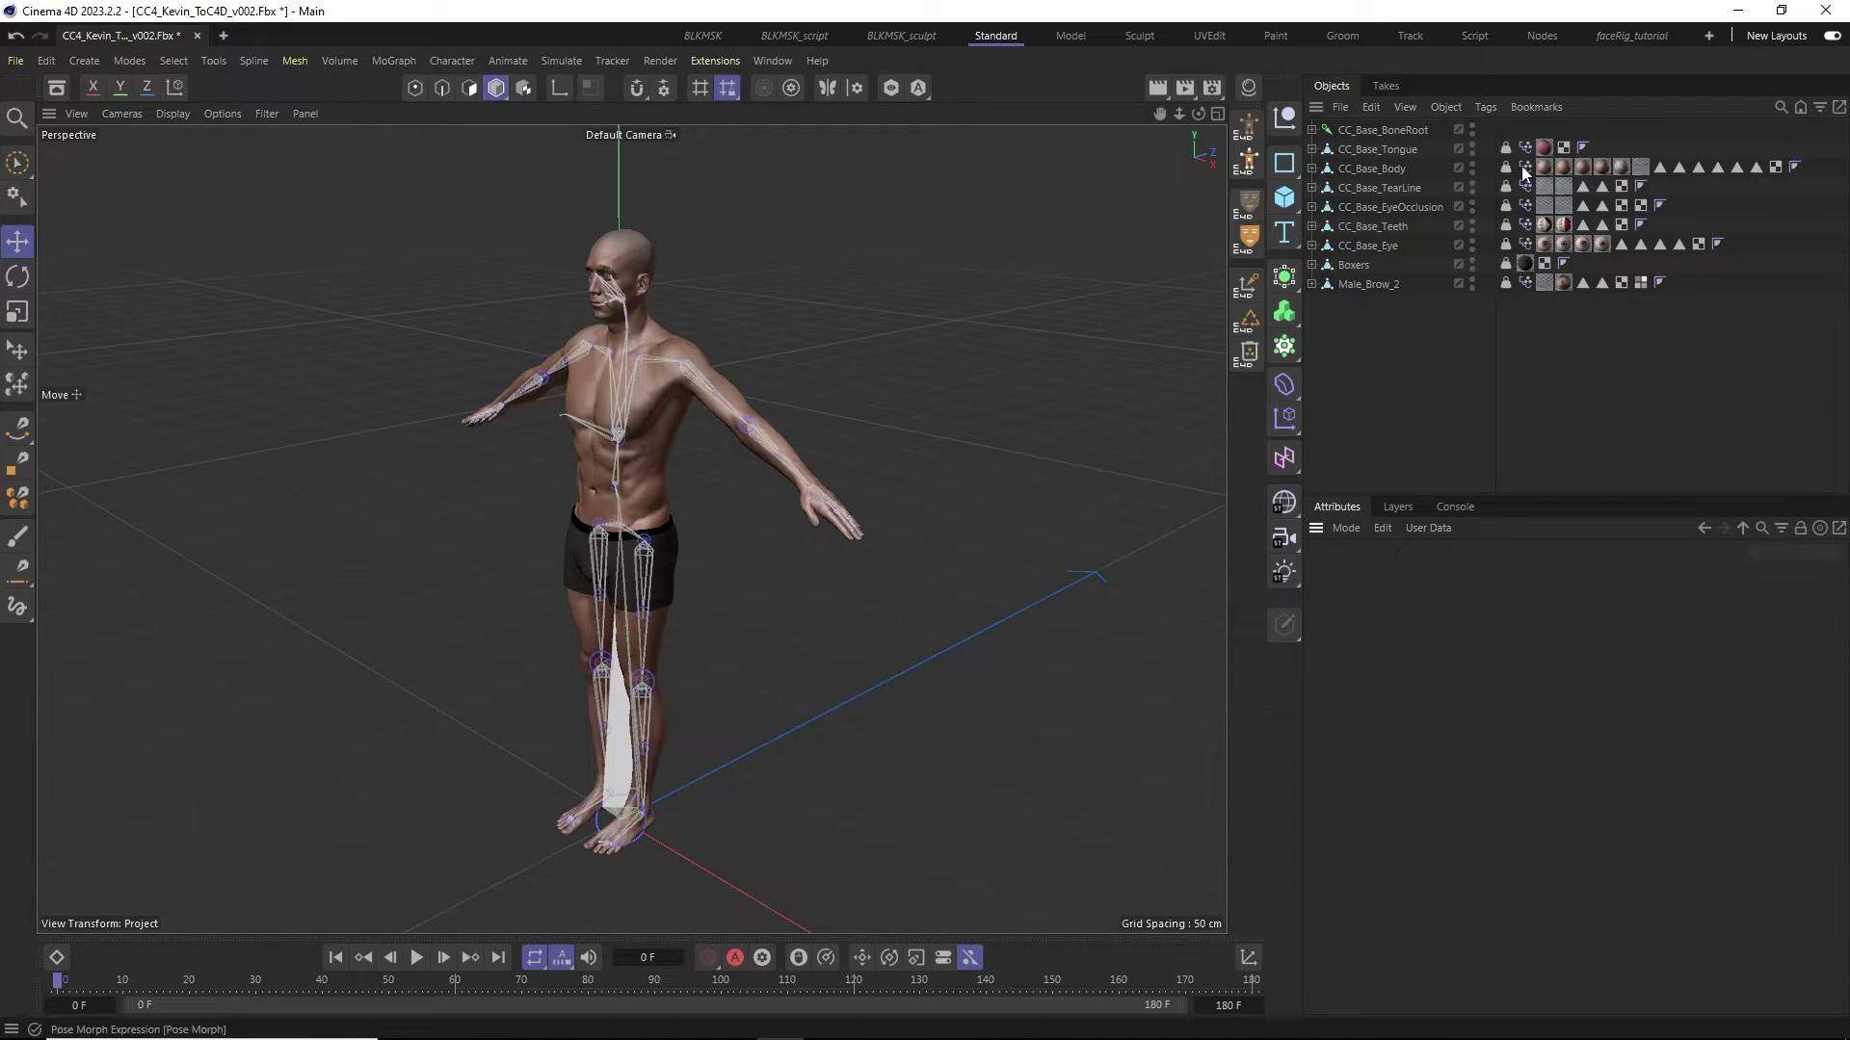
left_click(1525, 225)
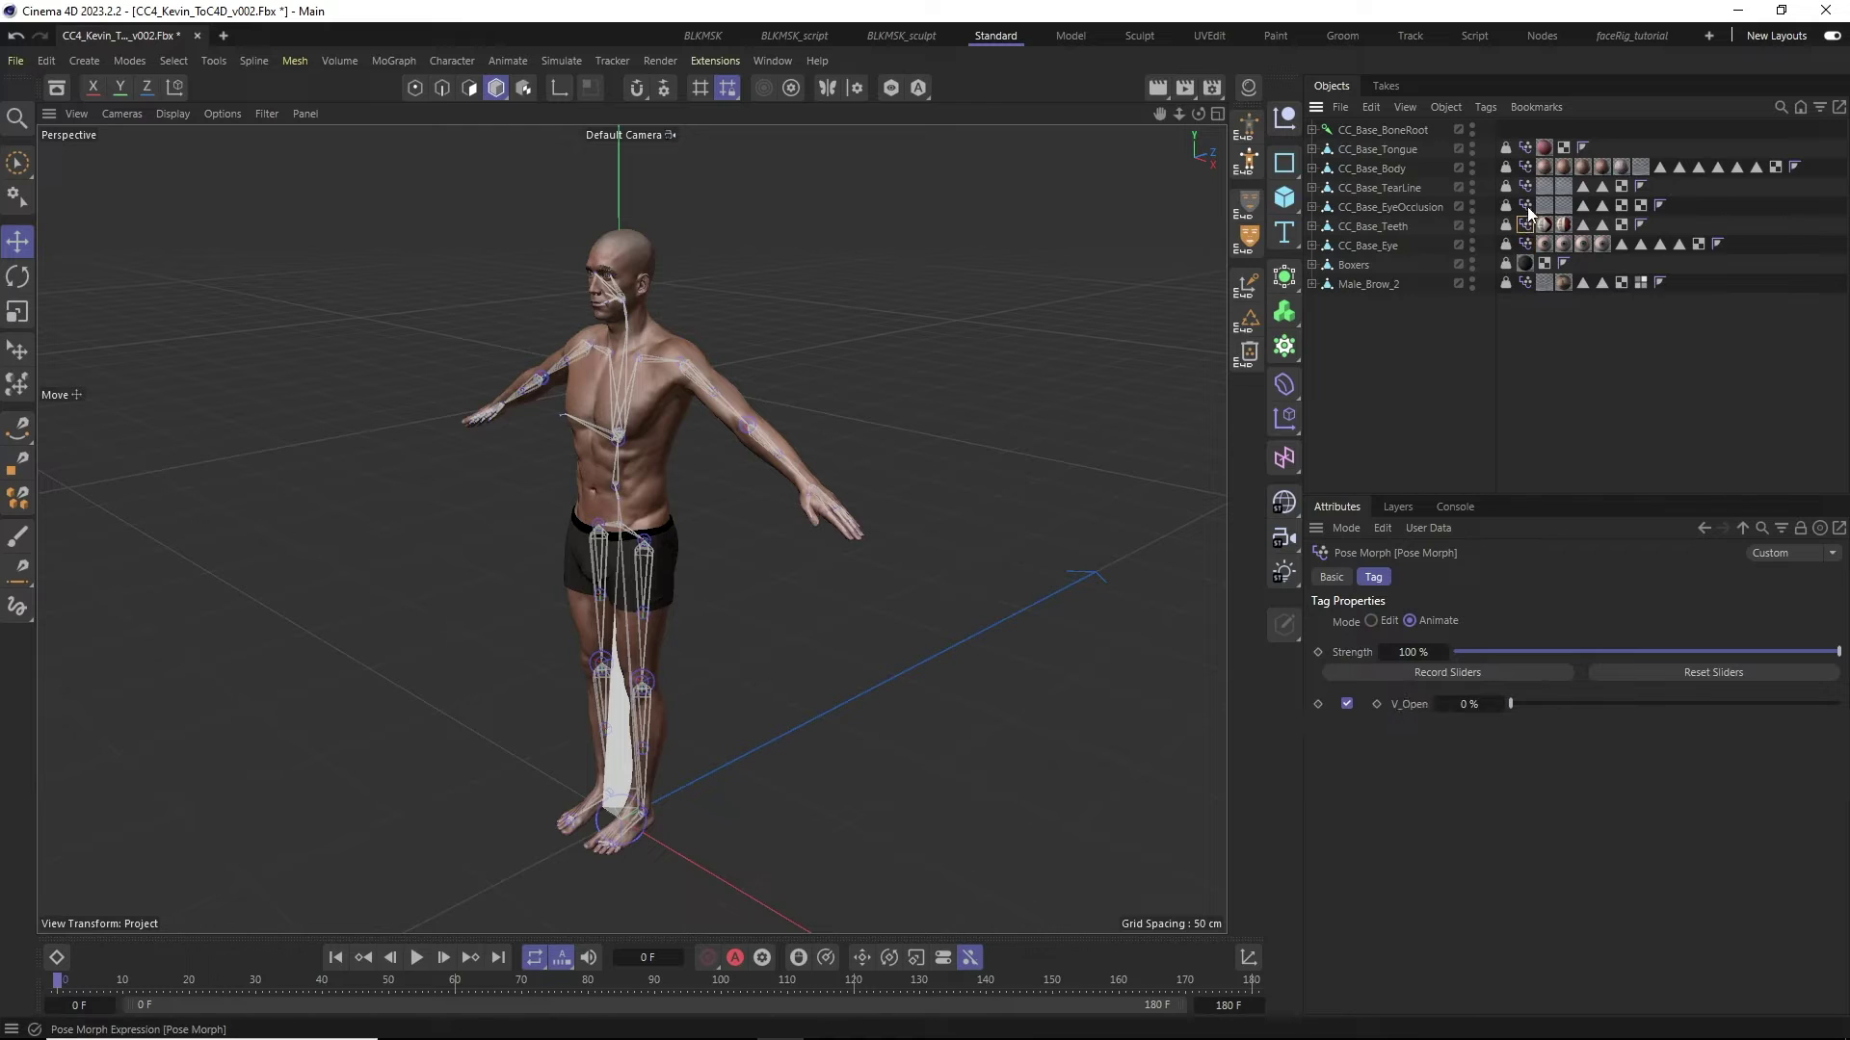
left_click(1525, 168)
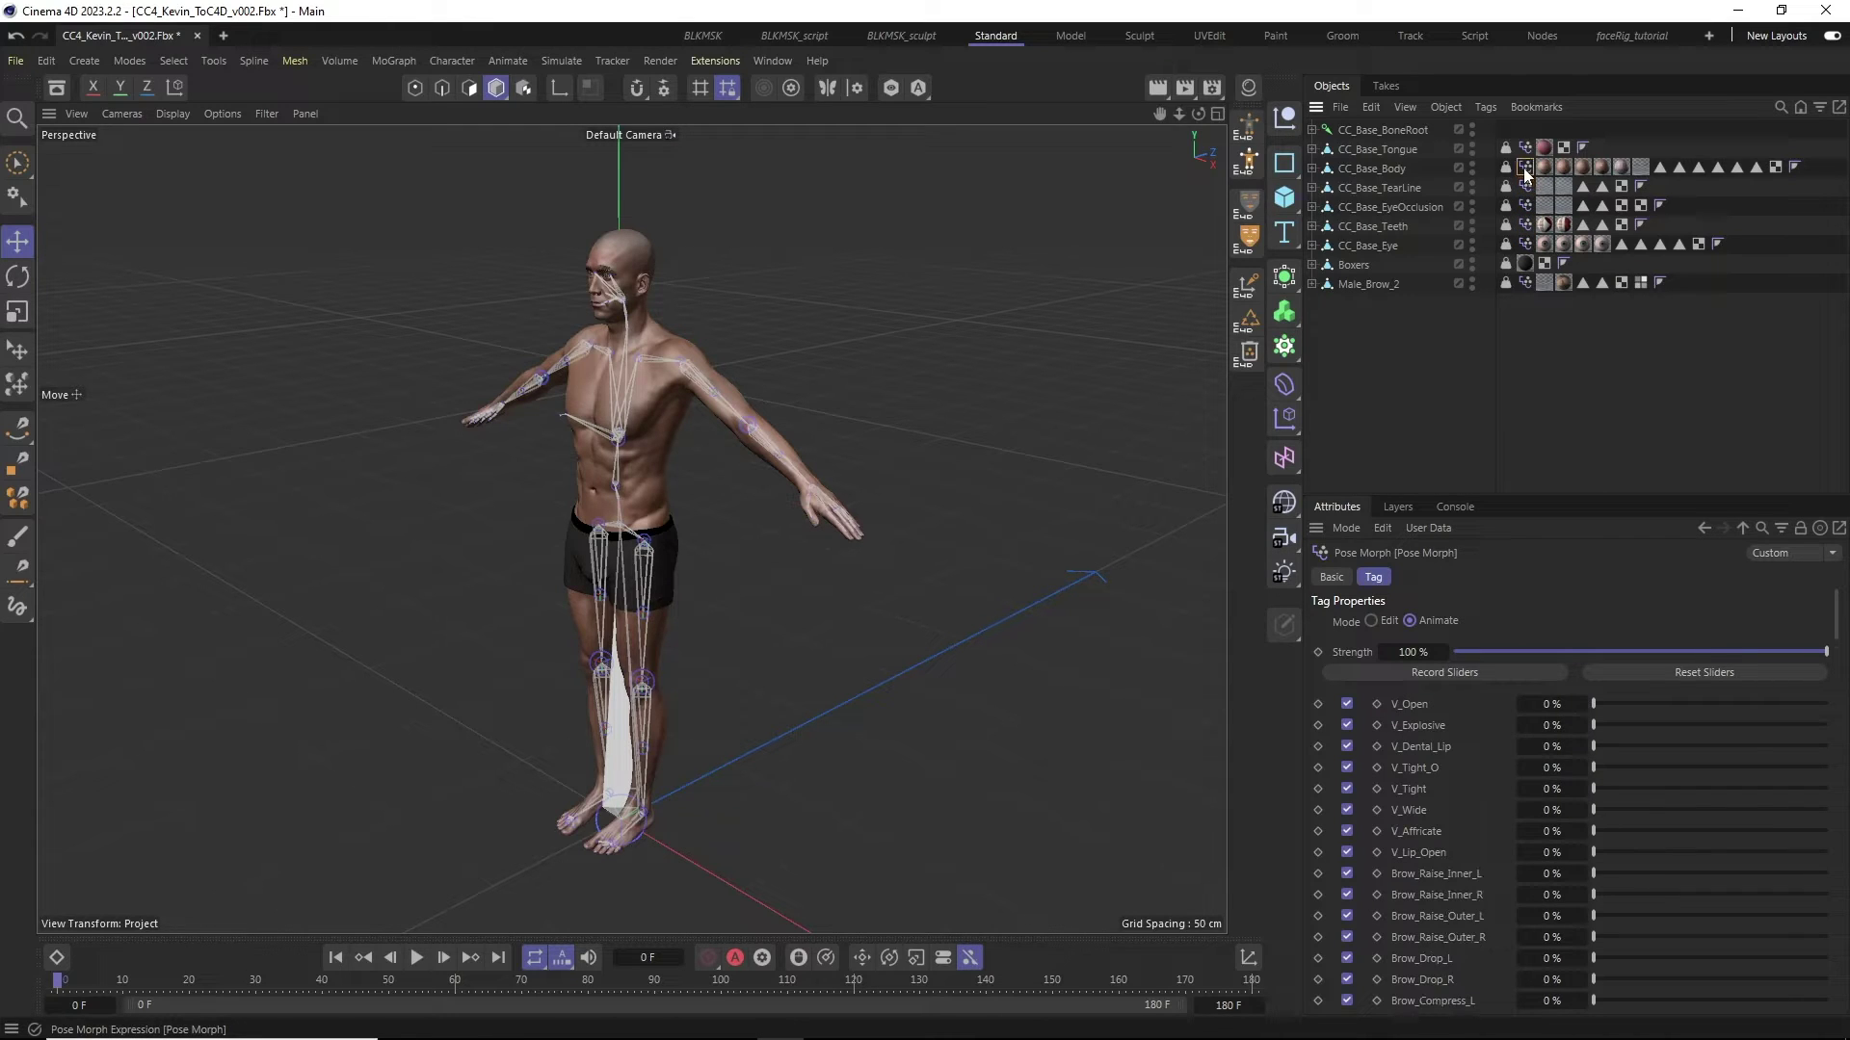
- Unfold CC_Base_Body and its Poses null, and inspect morph target objects such as eyes_smile_shape_R and lips_curve_shape_lower
left_click(1312, 167)
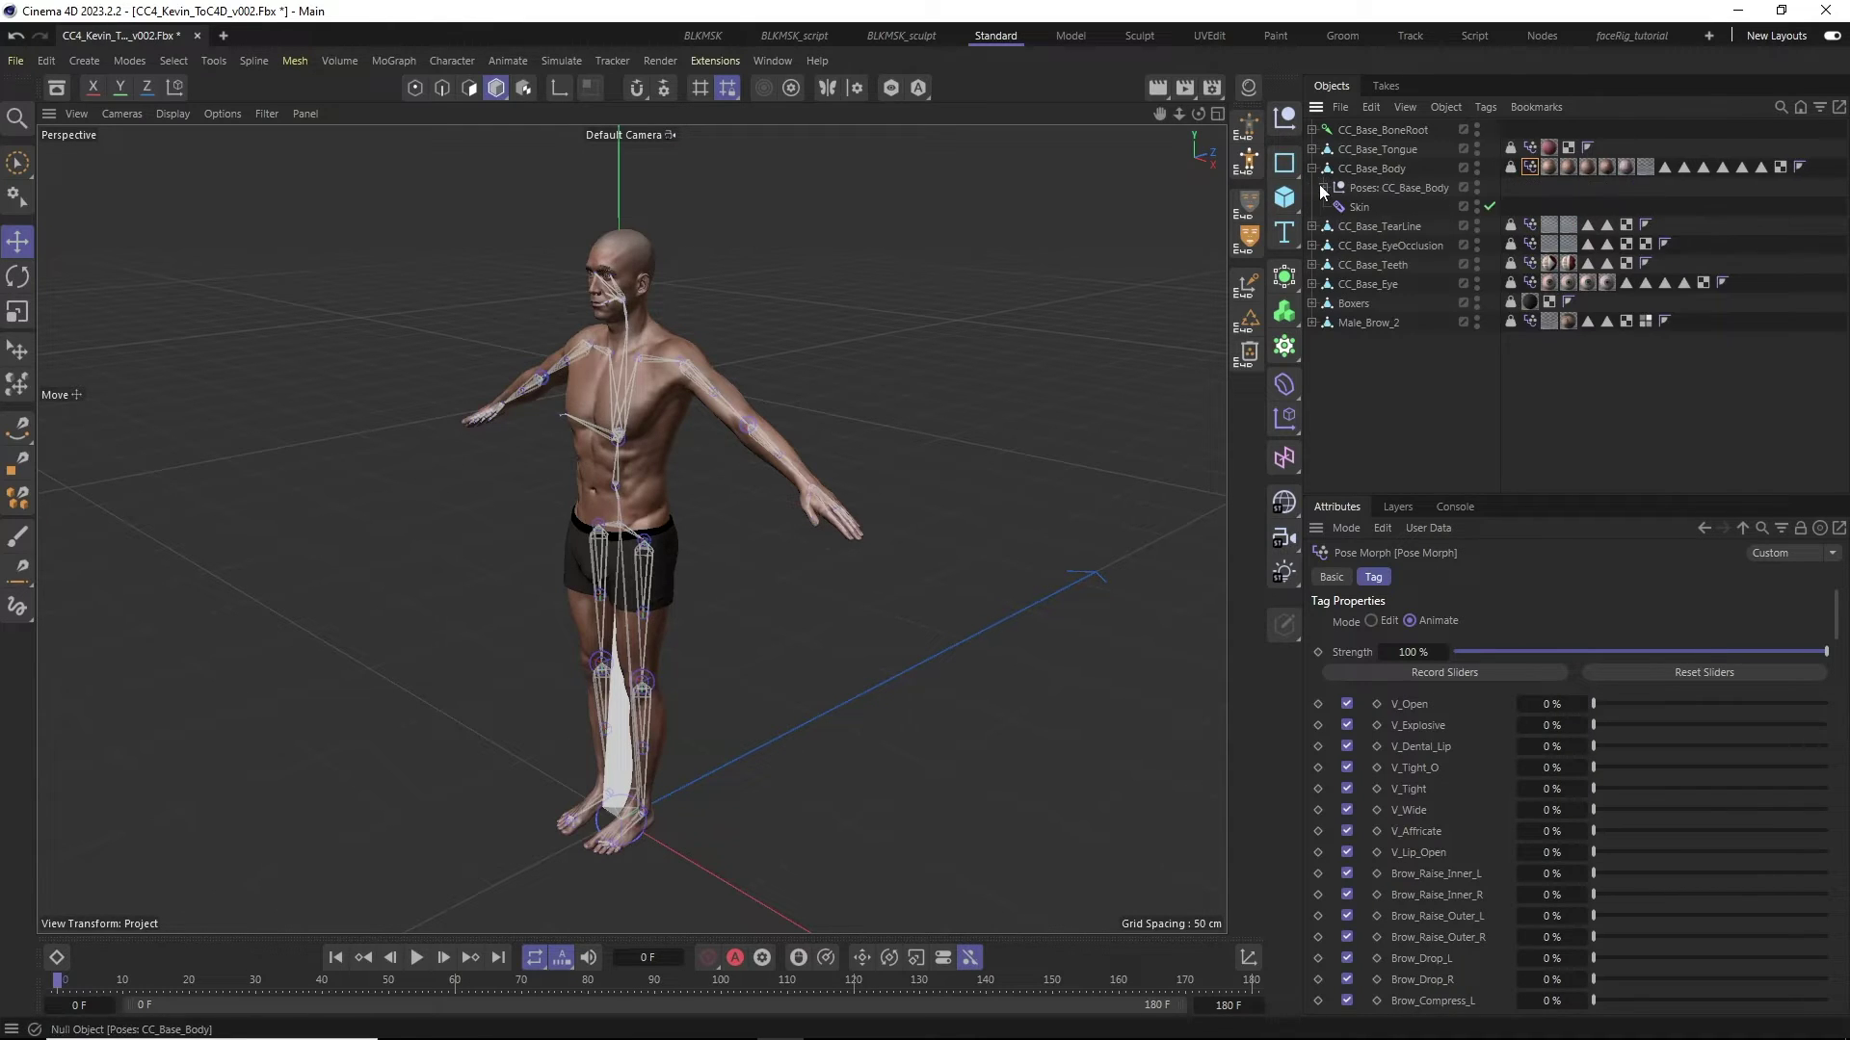
left_click(1324, 188)
left_click(1395, 208)
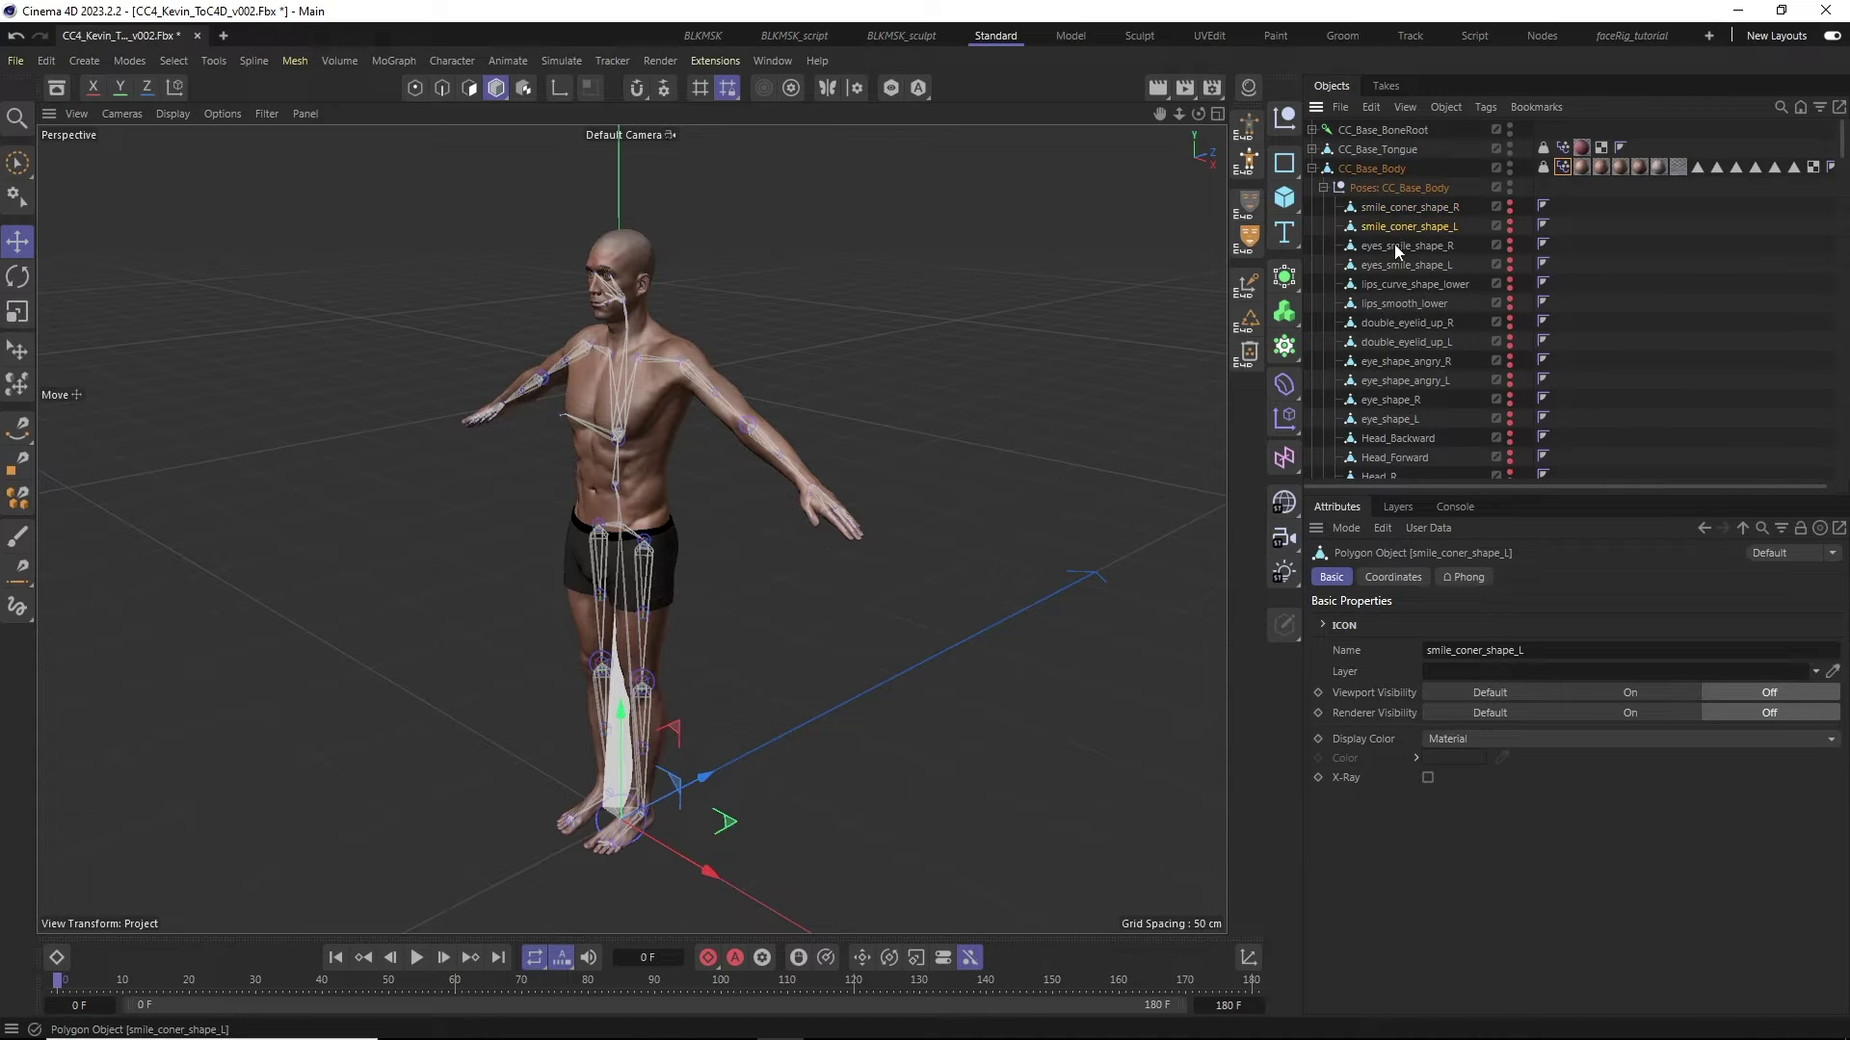
left_click(1395, 246)
left_click(1401, 285)
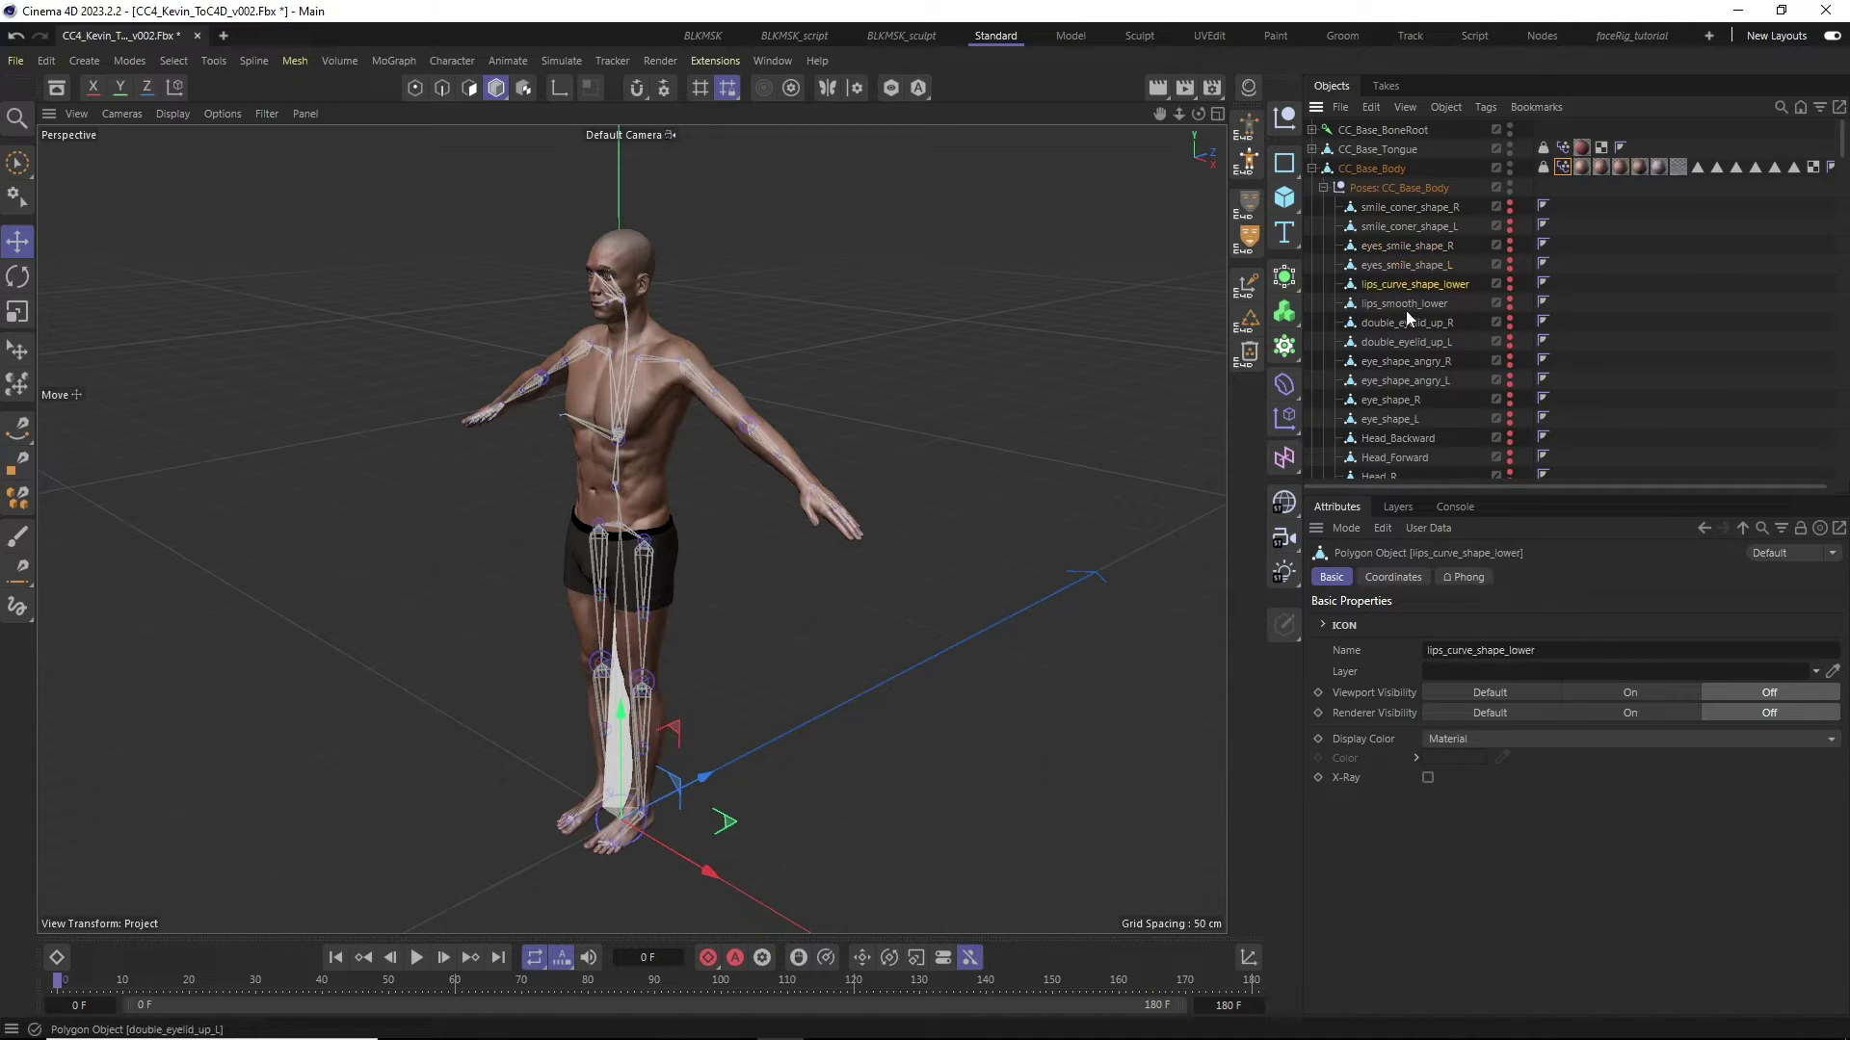
- Use the object filter to select every polygon object in the scene and check how many there are
left_click(1821, 108)
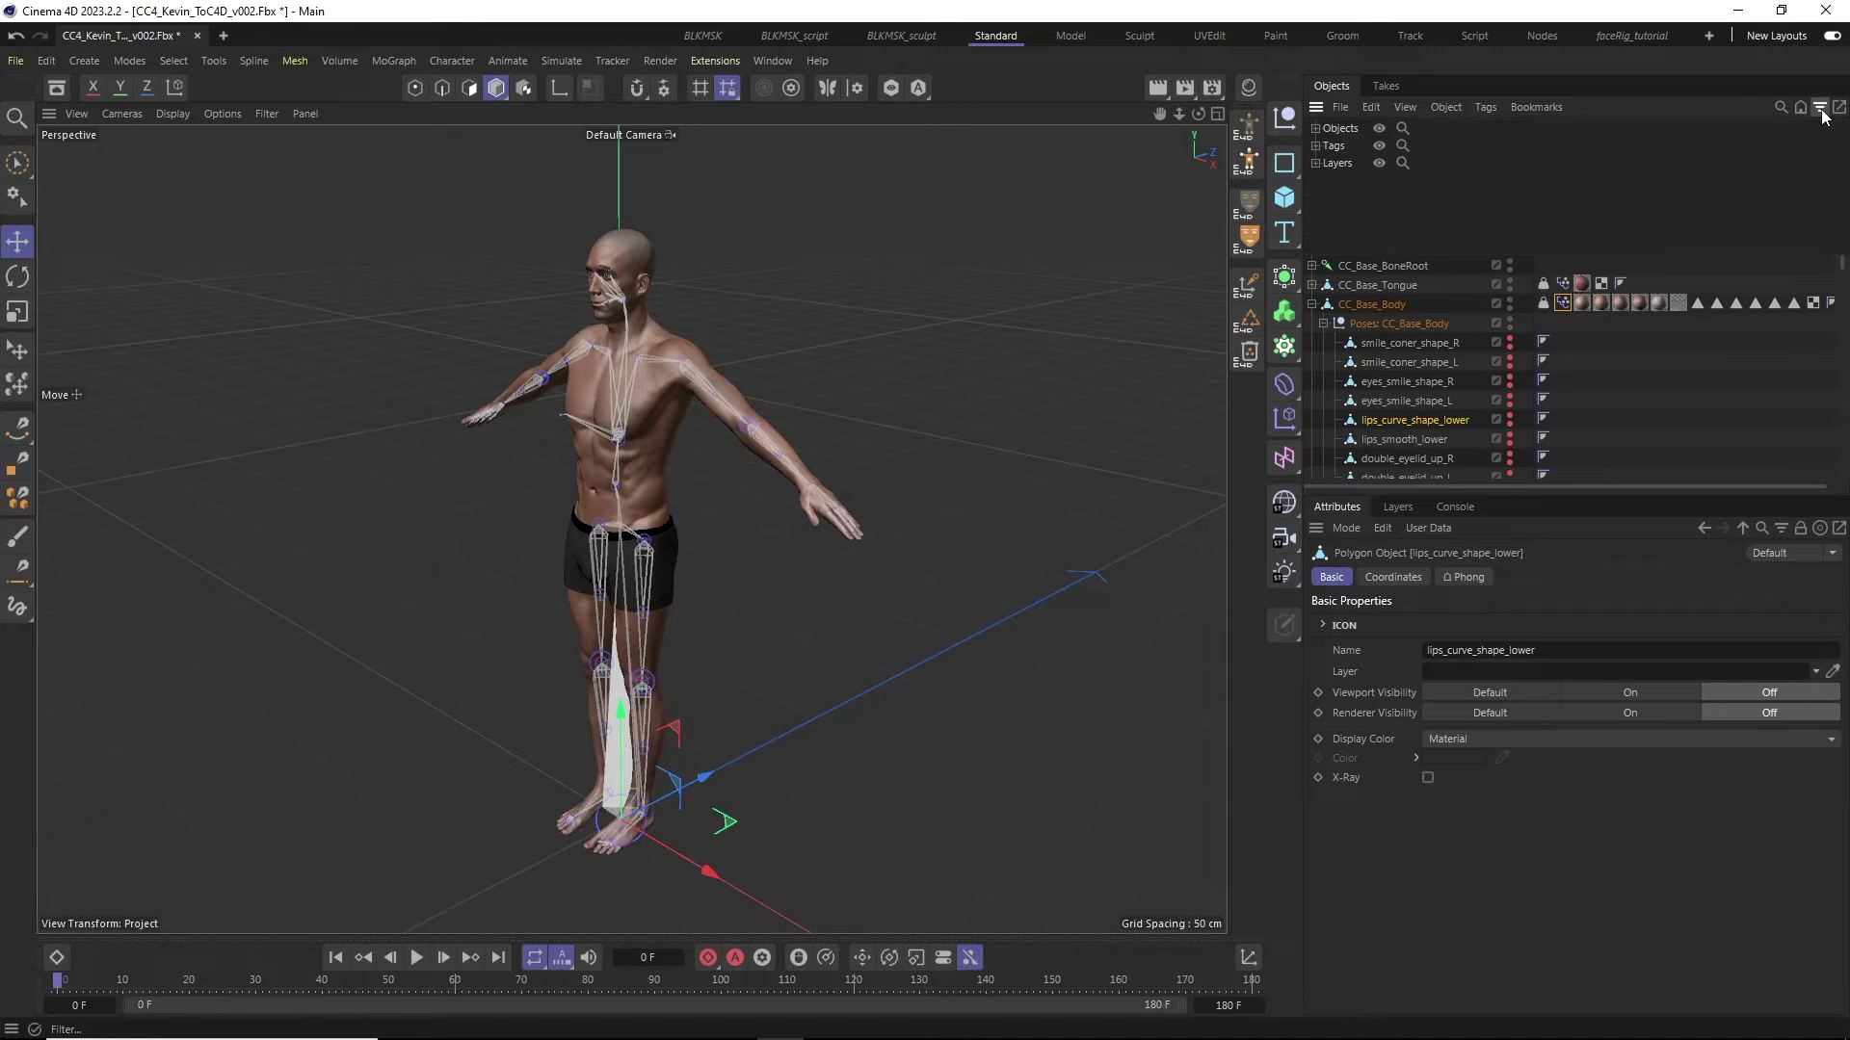
left_click(1315, 128)
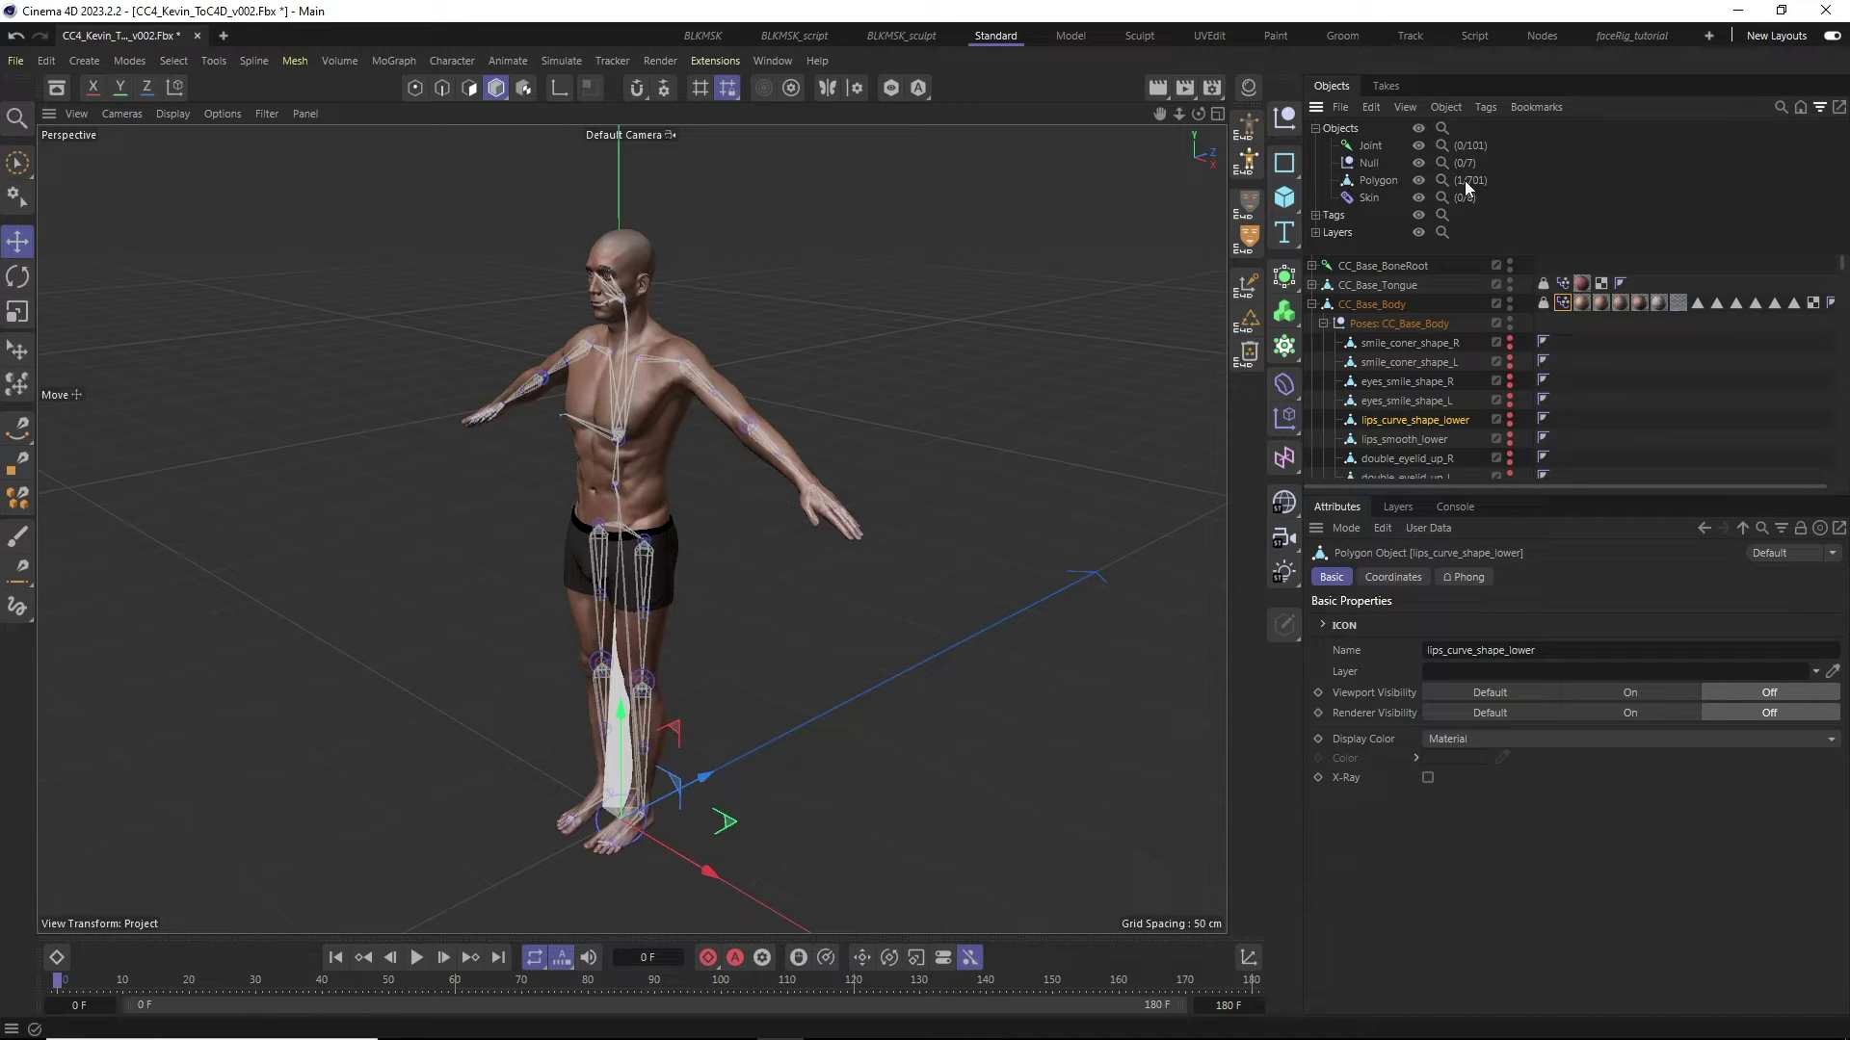
left_click(1376, 179)
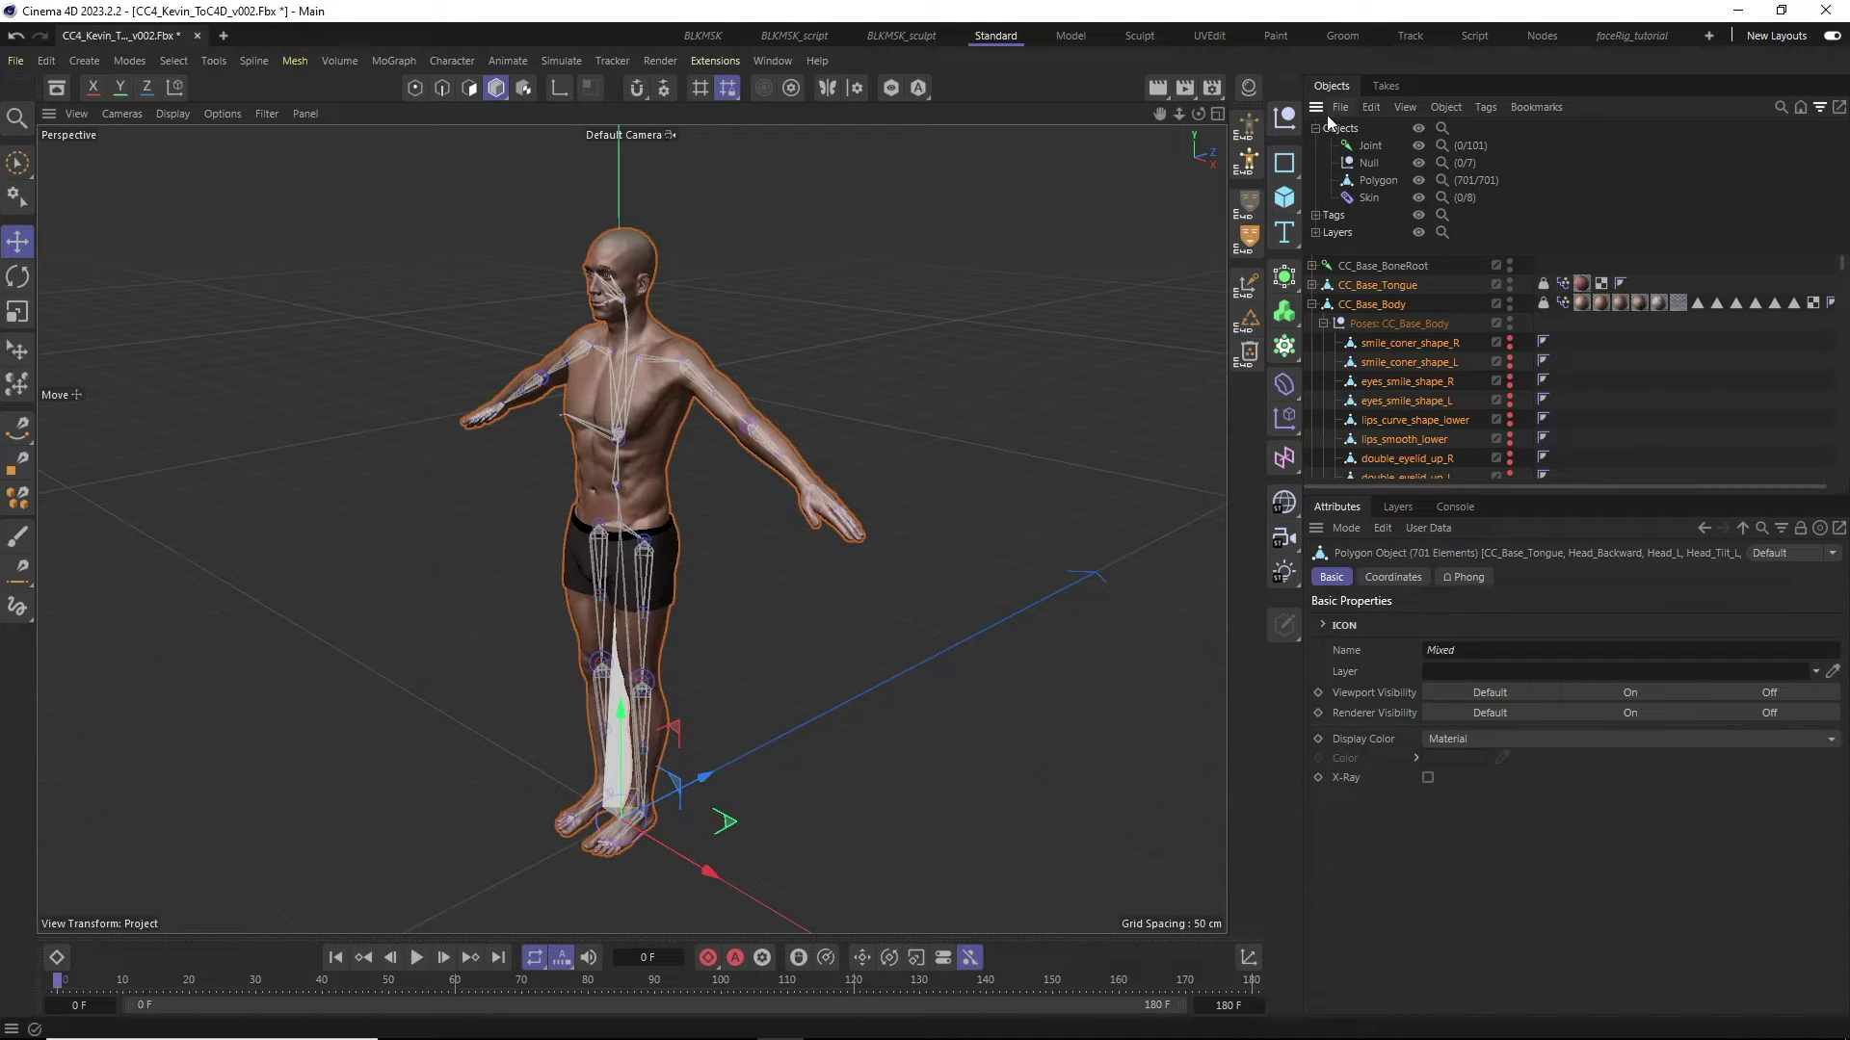
left_click(1821, 108)
- Set the Eye_Blink_L morph of the CC_Base_Body Pose Morph tag to 100 %
left_click(1563, 167)
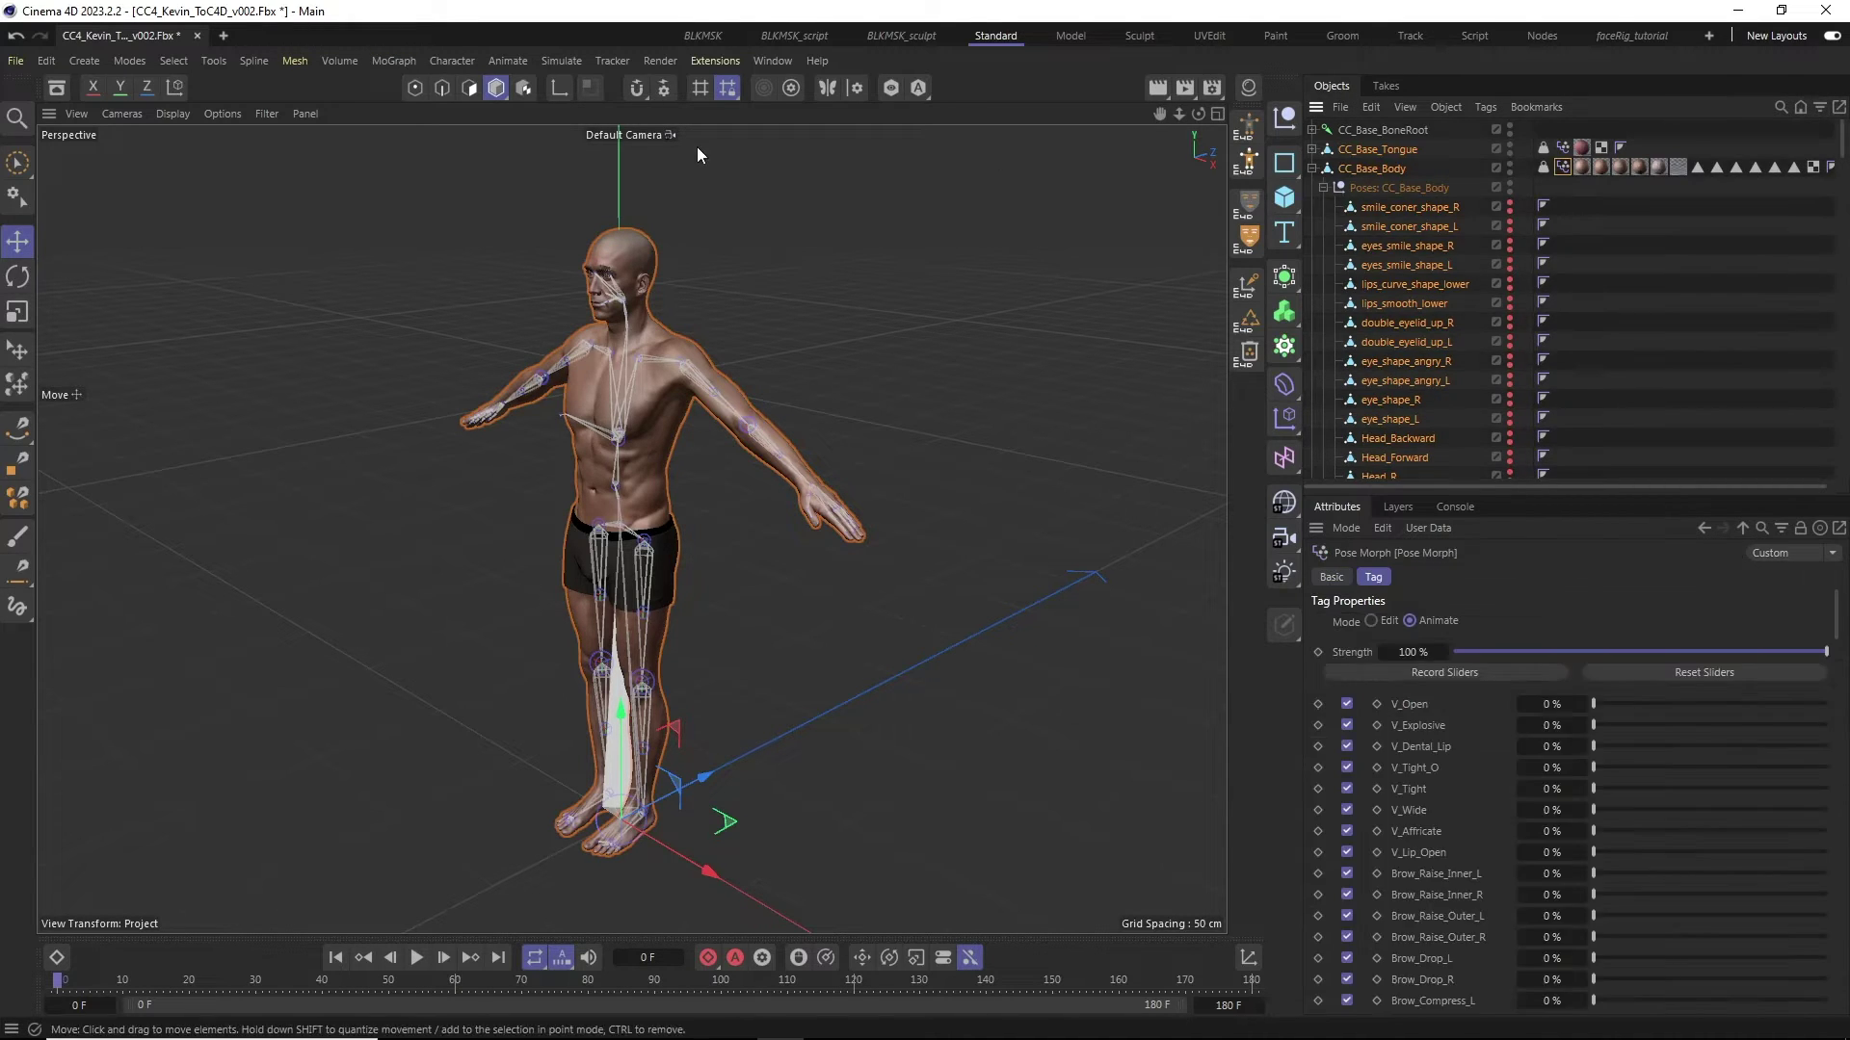
scroll(667, 257, "up", 5)
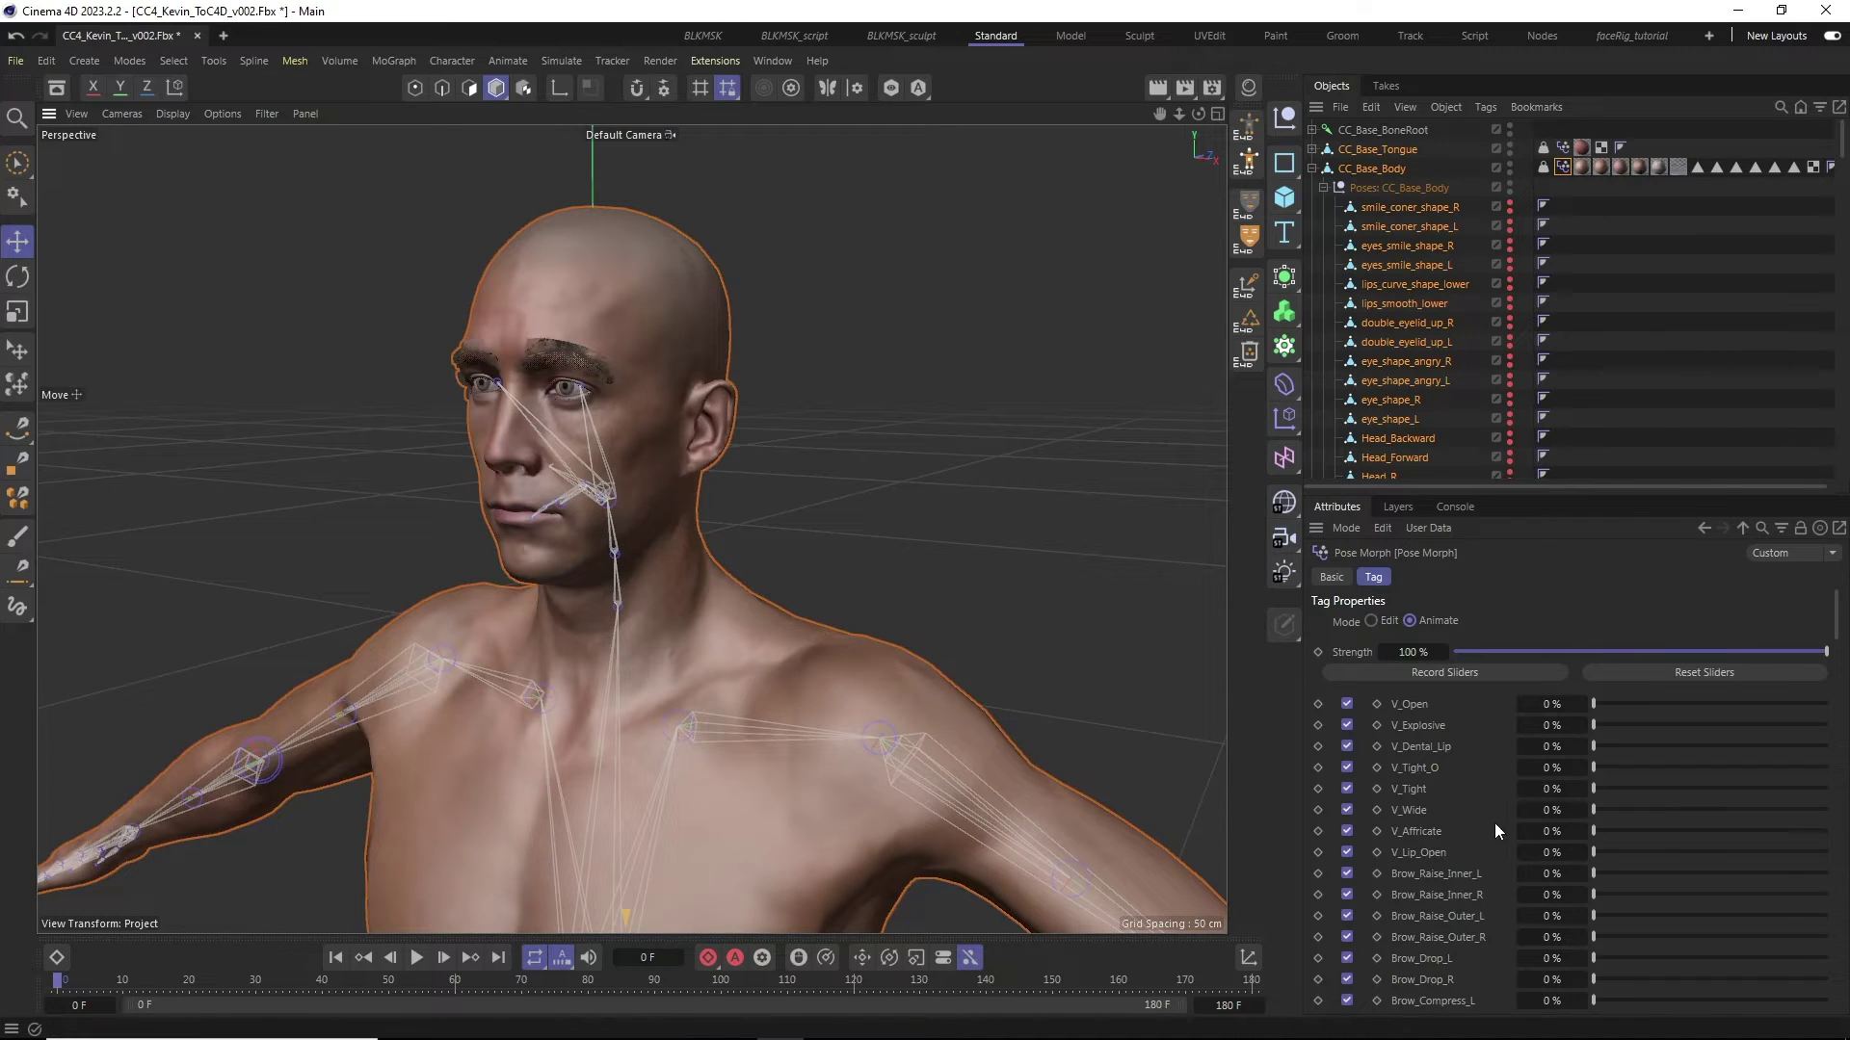
scroll(1484, 785, "down", 3)
left_click_drag(1594, 928, 1826, 928)
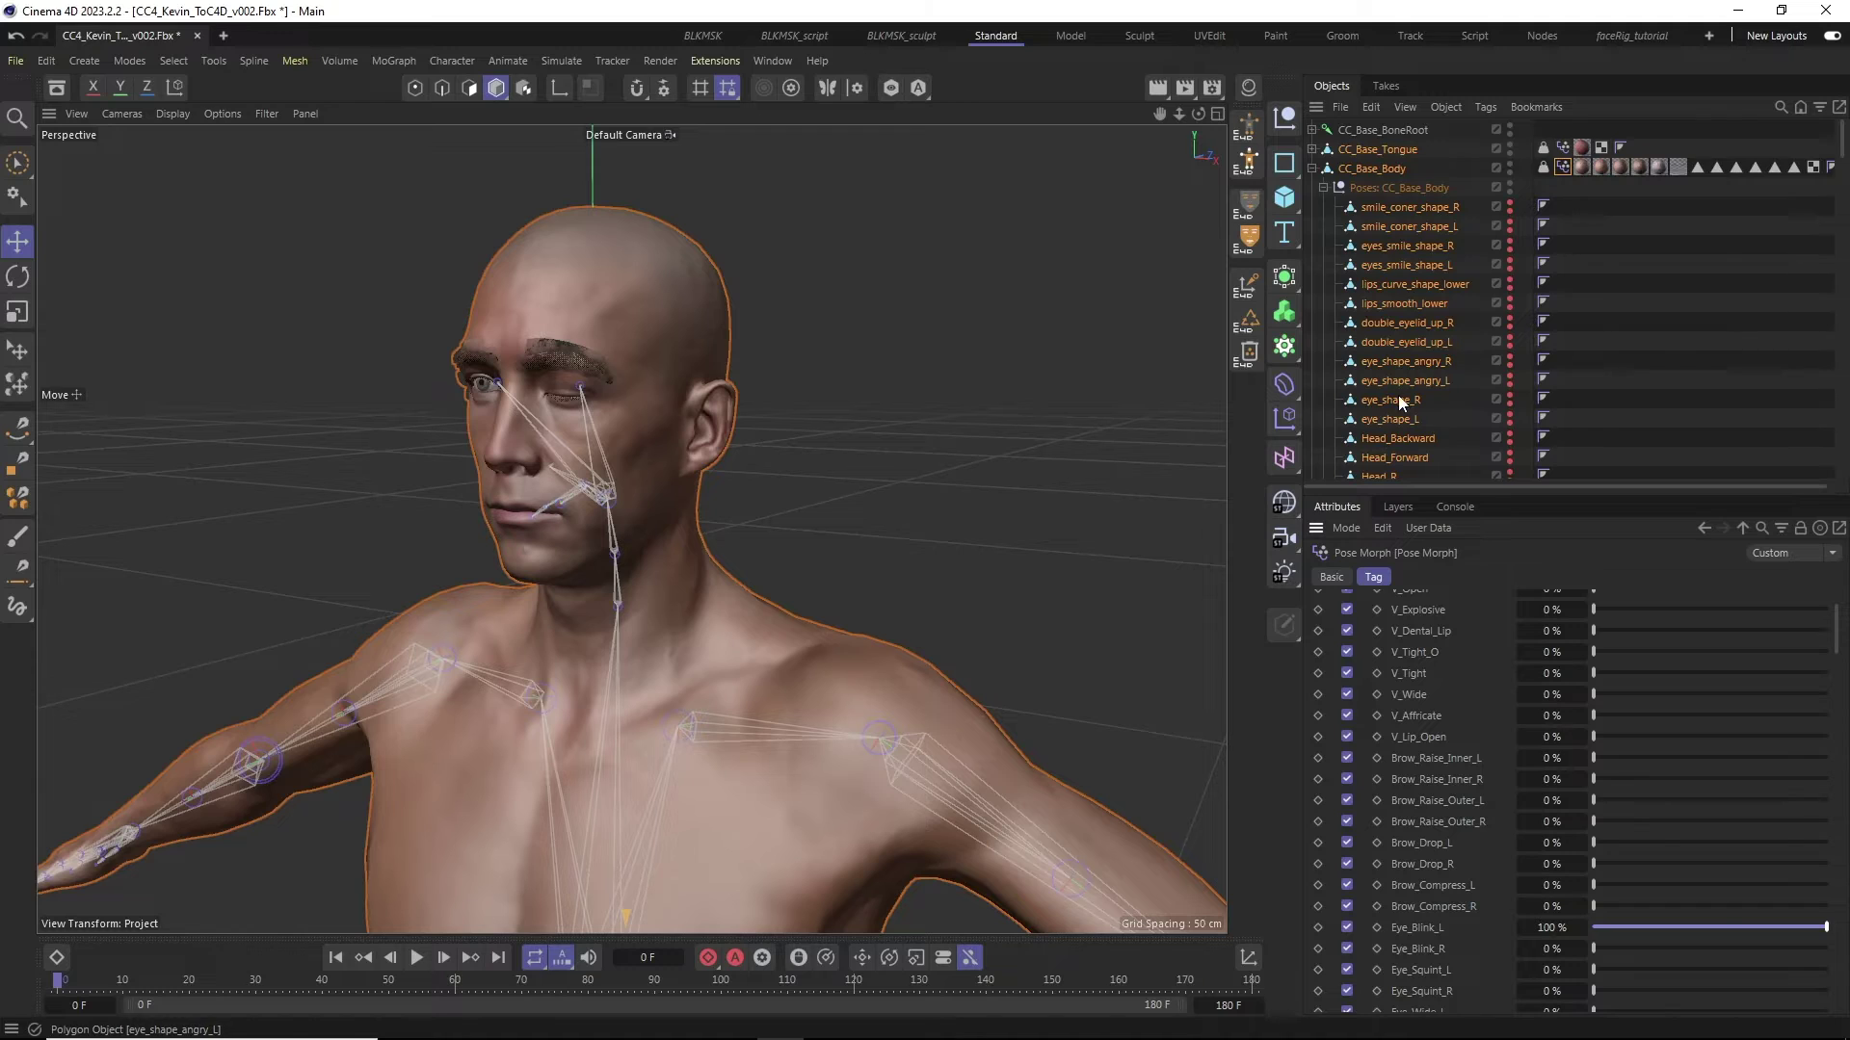
- Try deleting the Eye_Blink_L morph target object beneath CC_Base_Body, and undo the deletion
scroll(1406, 356, "down", 10)
left_click(1391, 305)
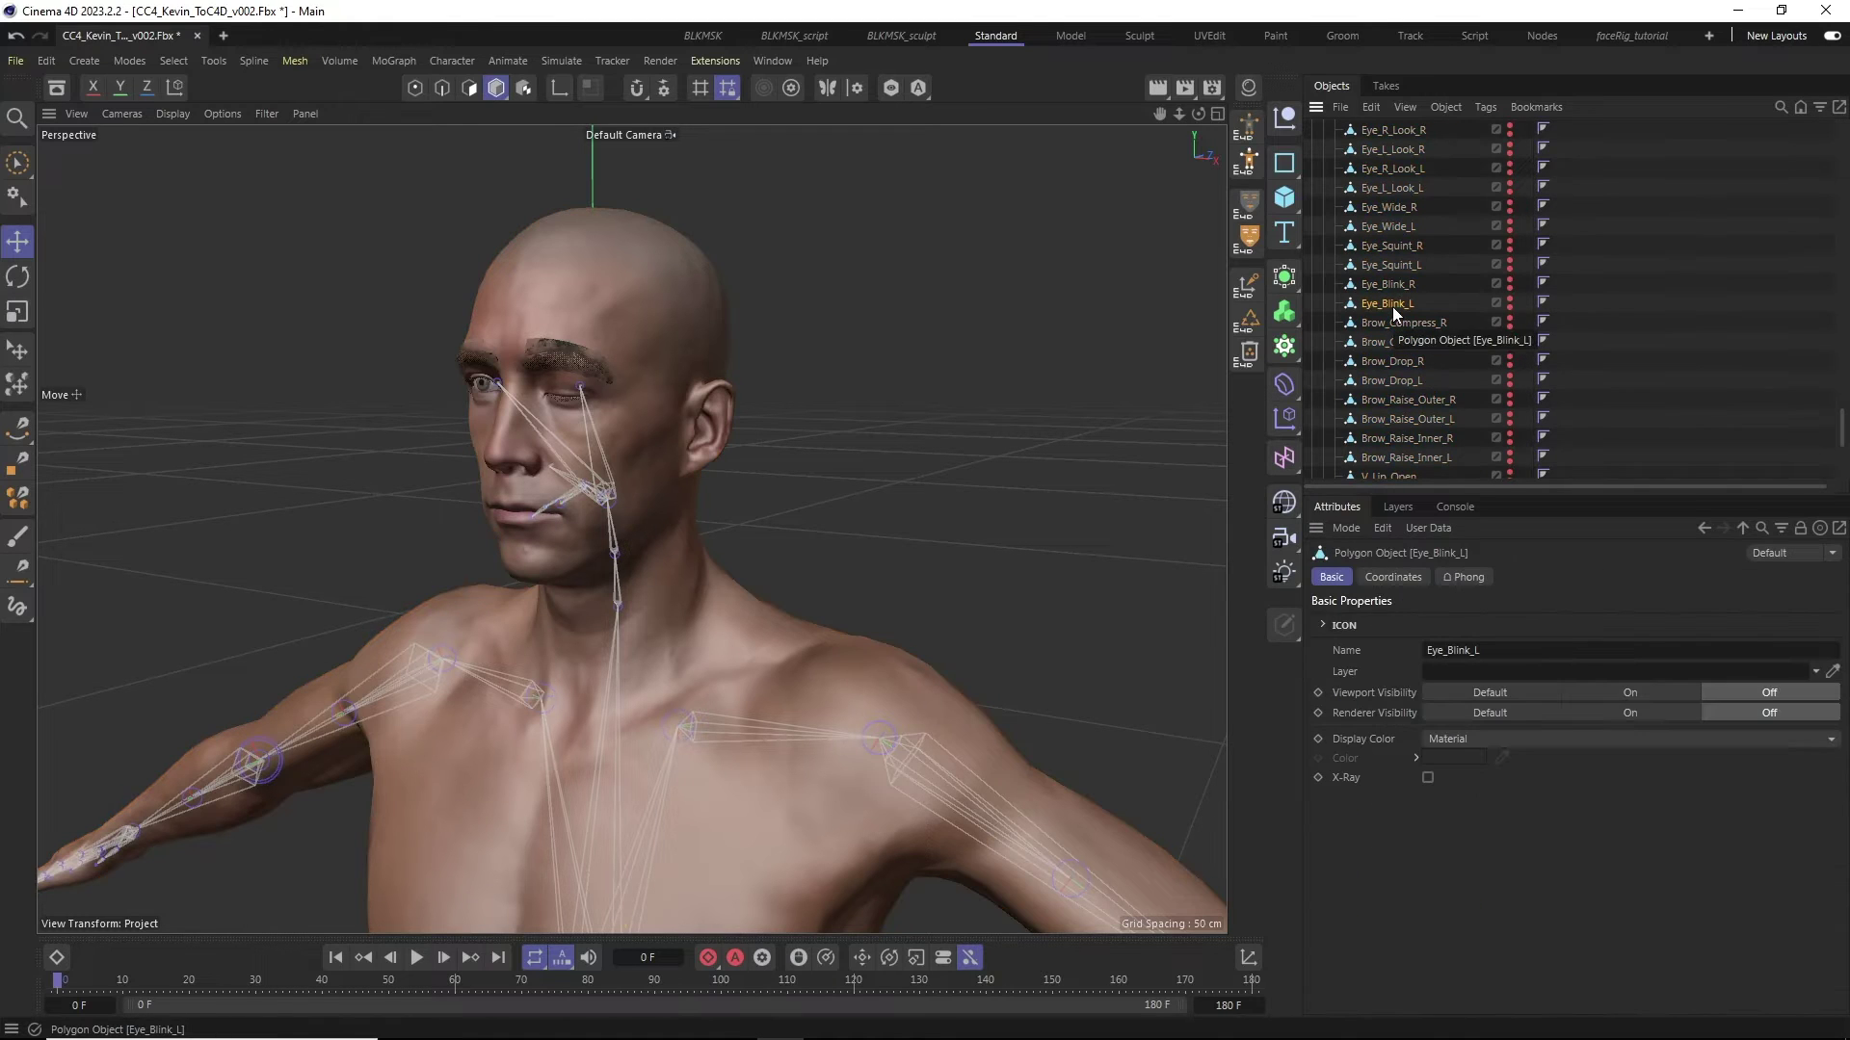
key("Delete")
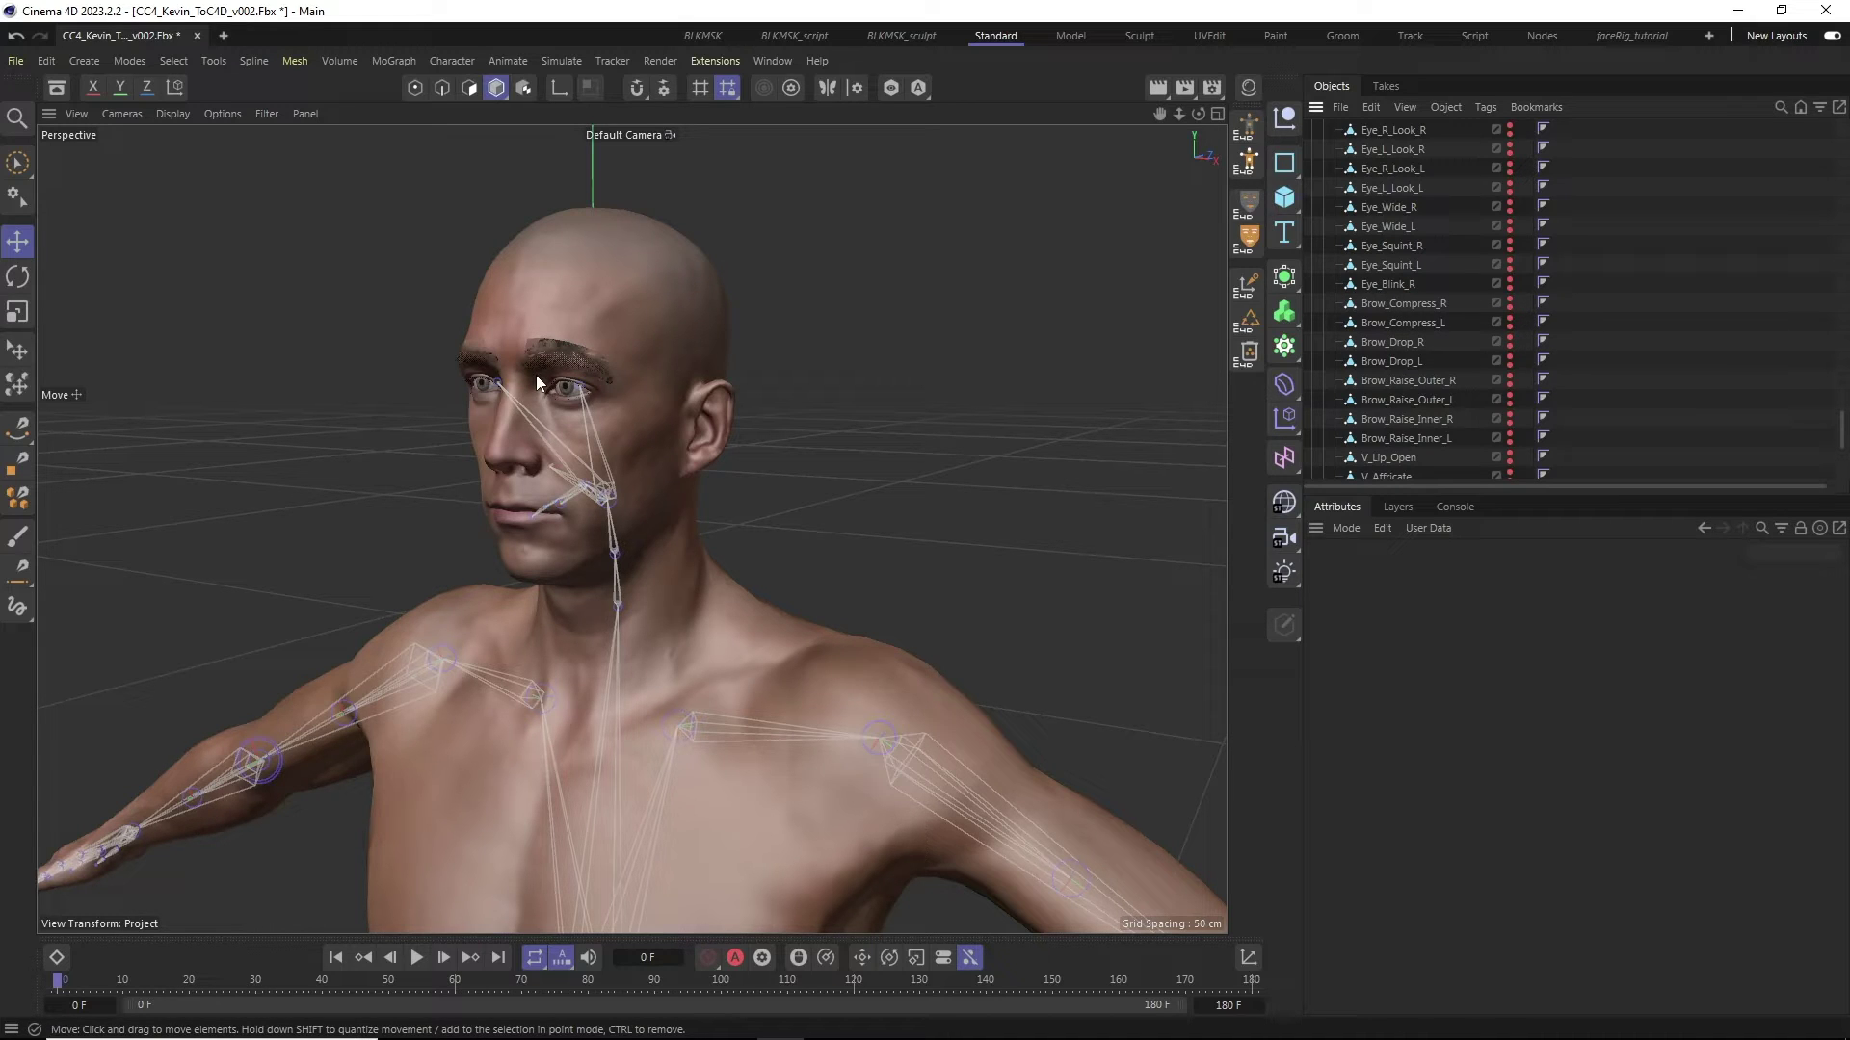
key("ctrl+z")
- Switch the body's Pose Morph tag to Edit mode and try to clear the Eye_Blink_L pose's advanced target link
scroll(1405, 327, "up", 10)
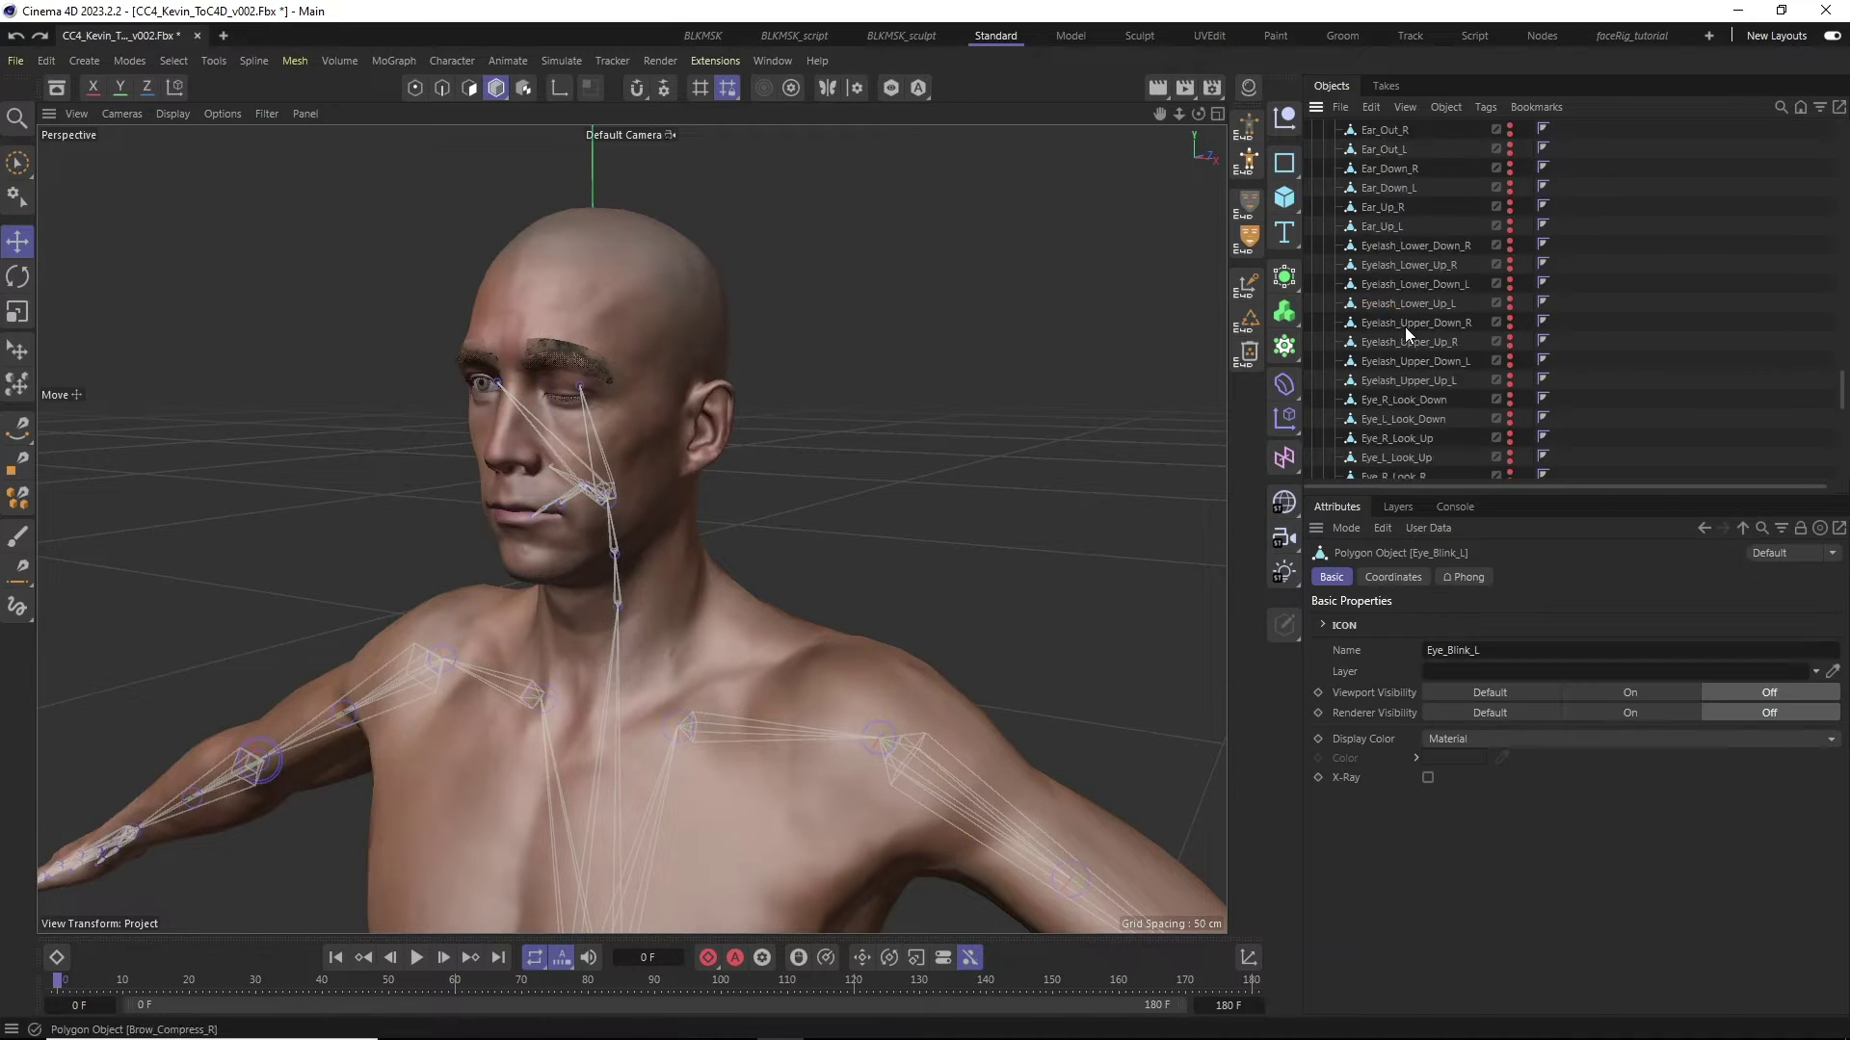
left_click(1611, 165)
scroll(1443, 807, "down", 5)
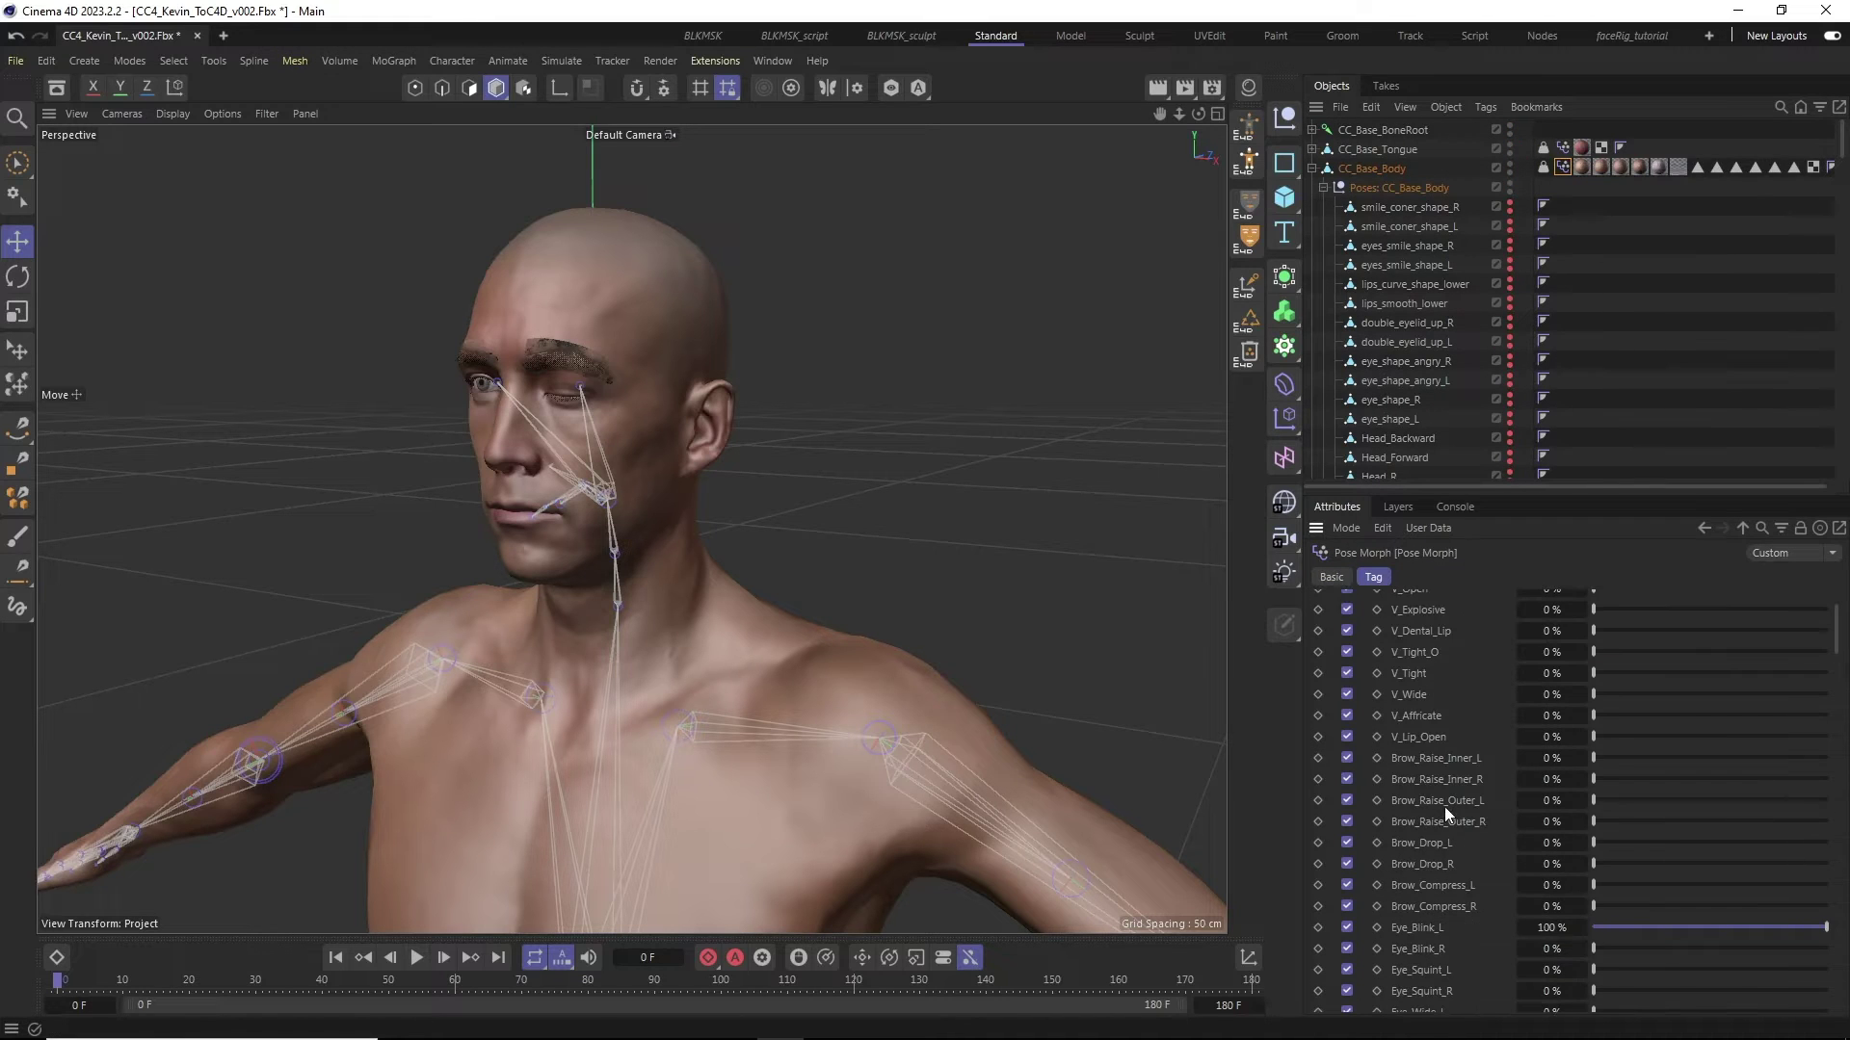
scroll(1401, 668, "up", 5)
left_click(1372, 620)
scroll(1445, 693, "down", 8)
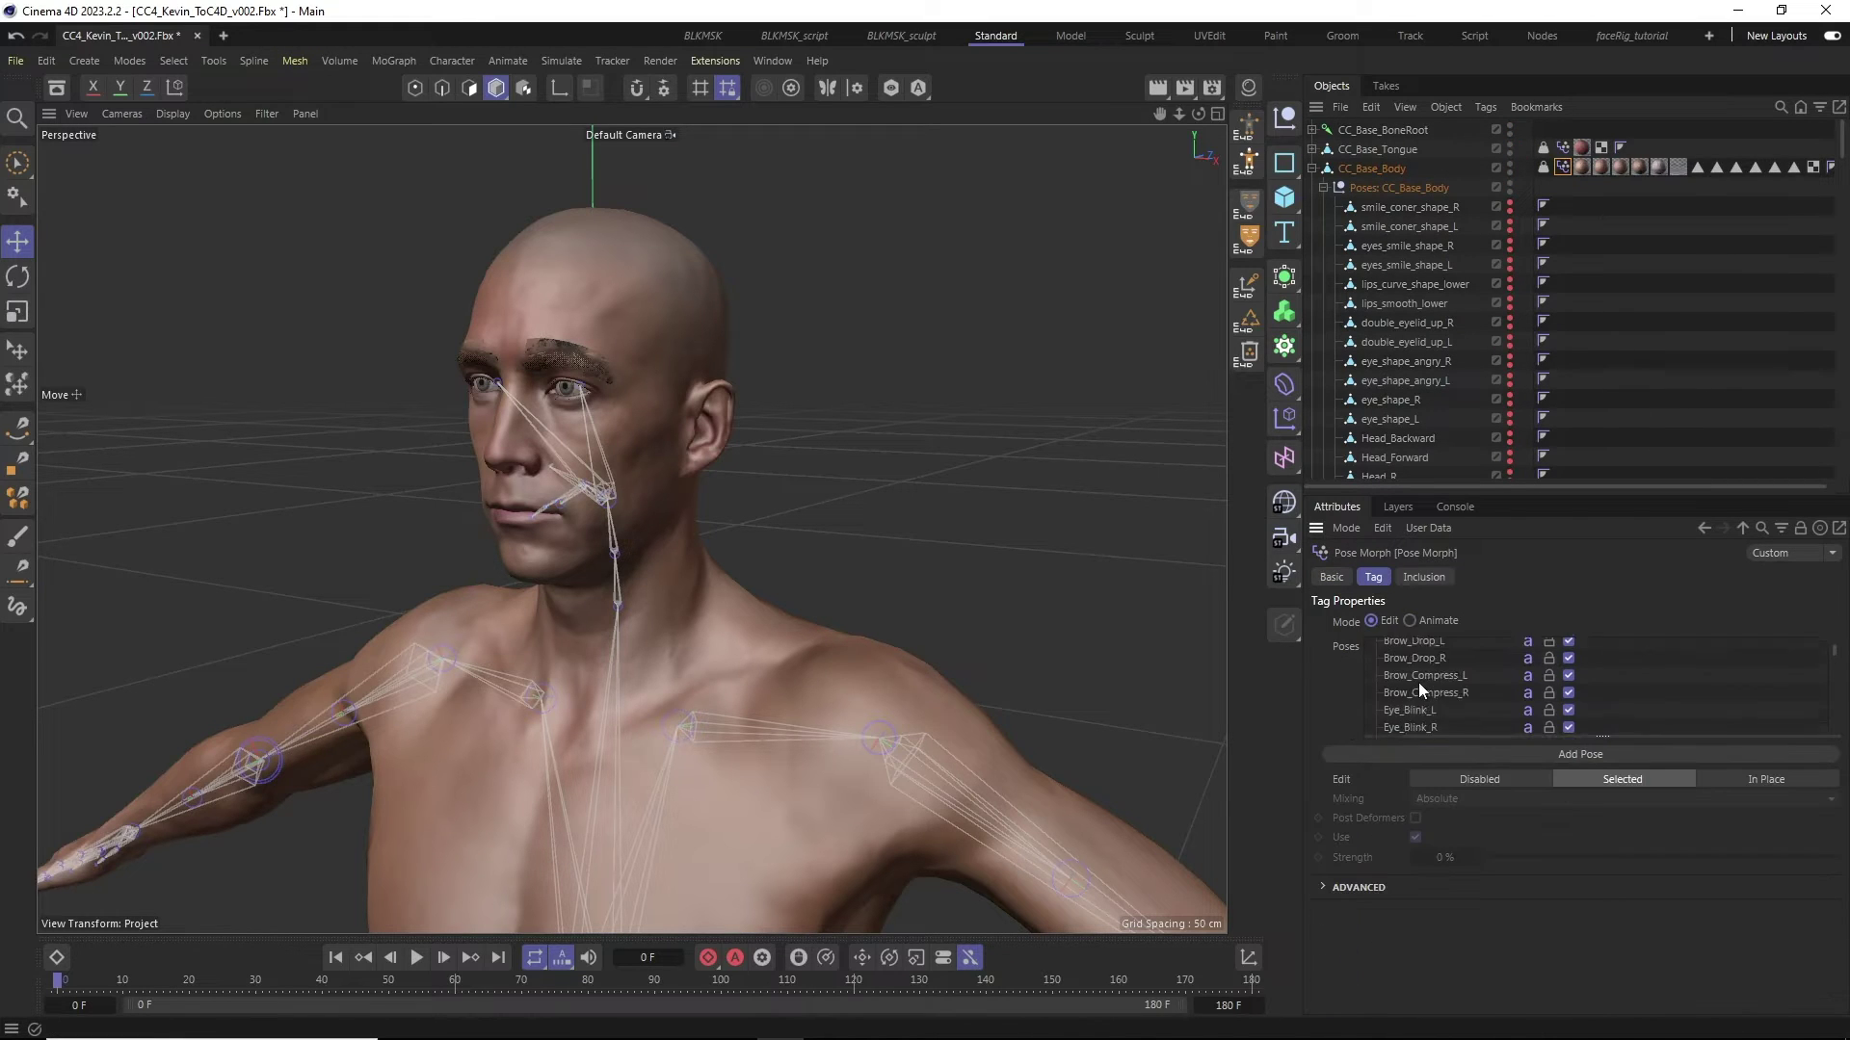
left_click(1416, 713)
left_click(1333, 880)
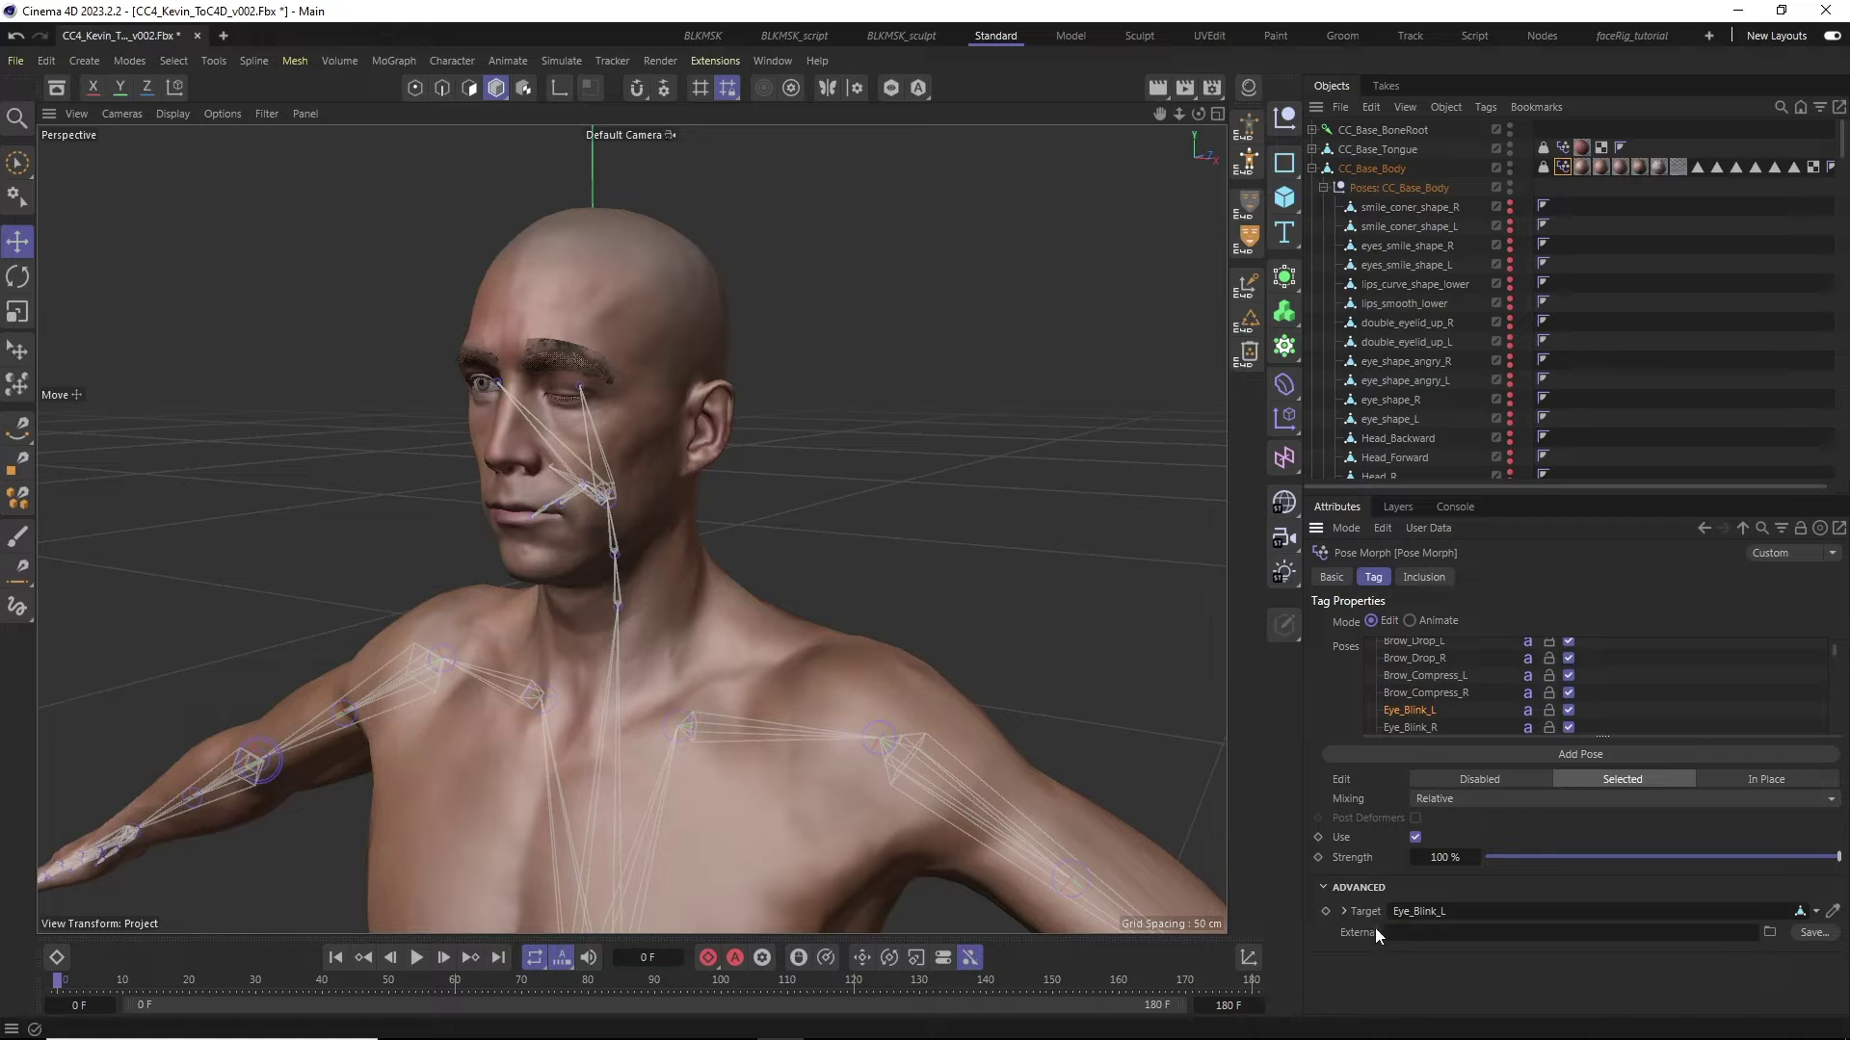
left_click(1816, 913)
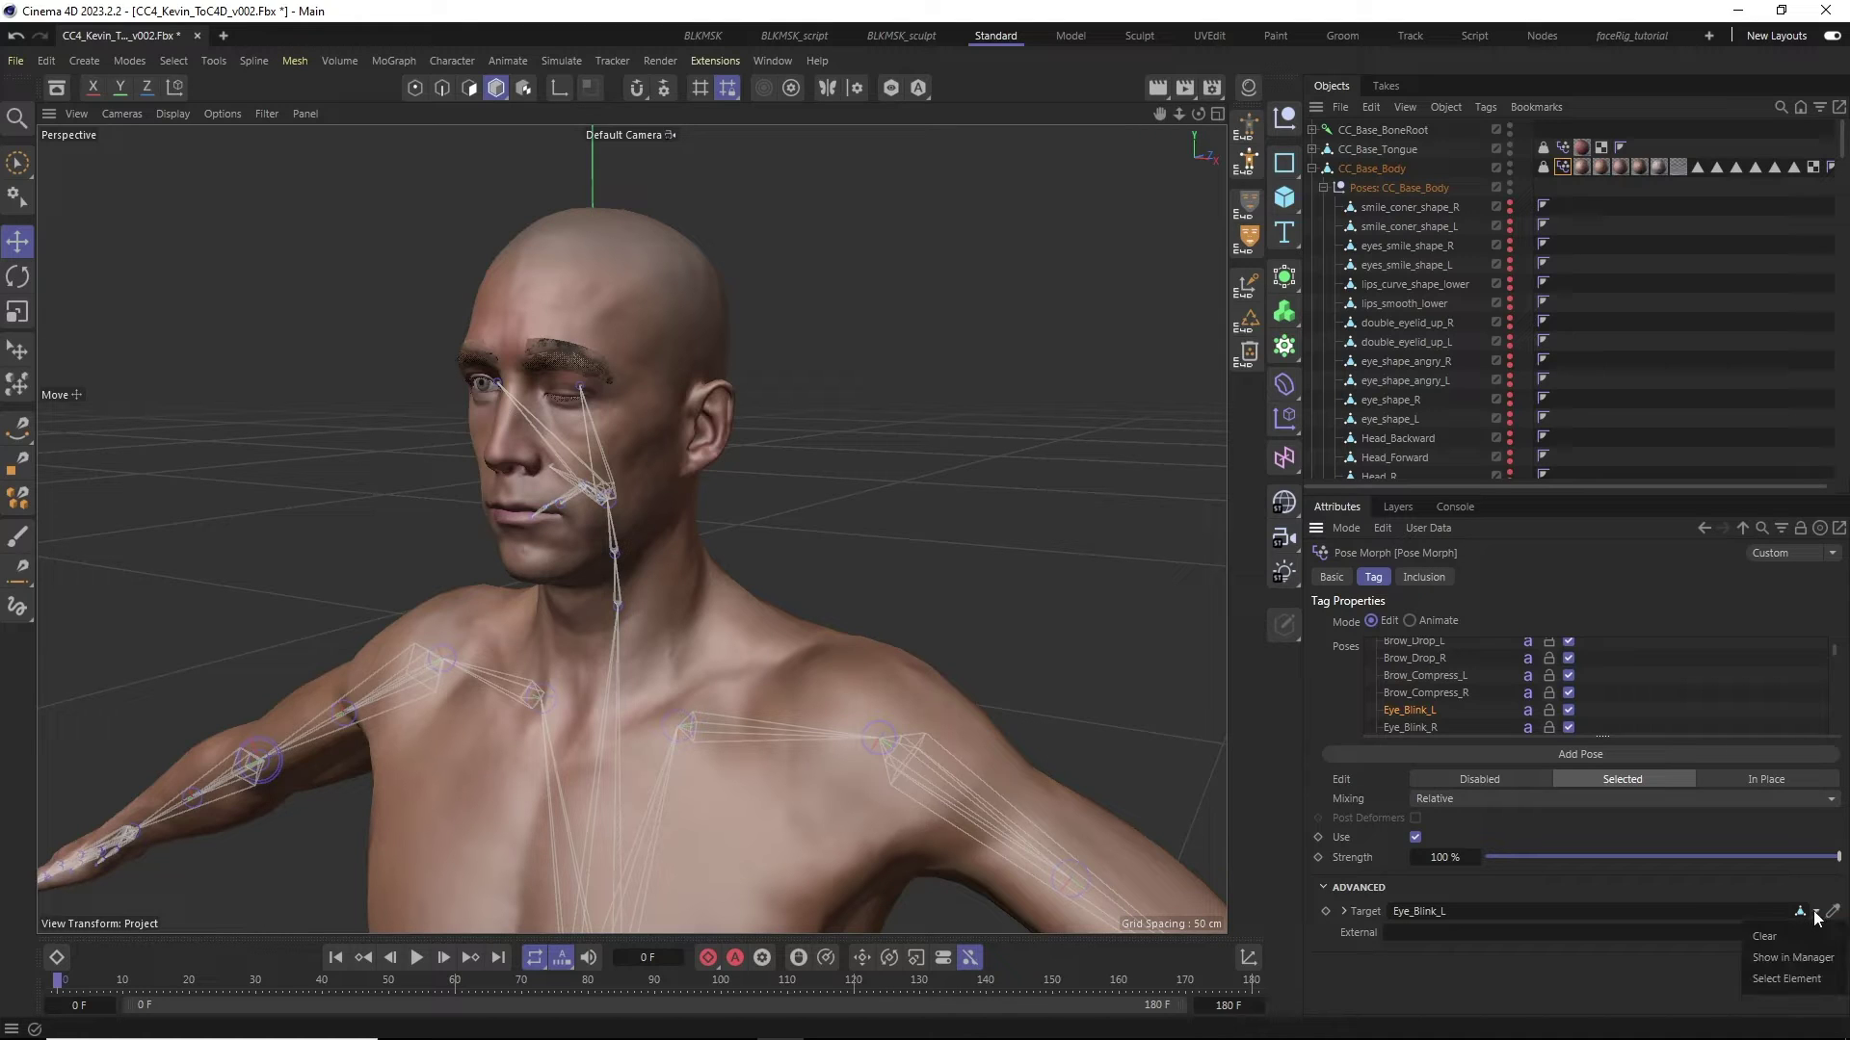
left_click(1759, 938)
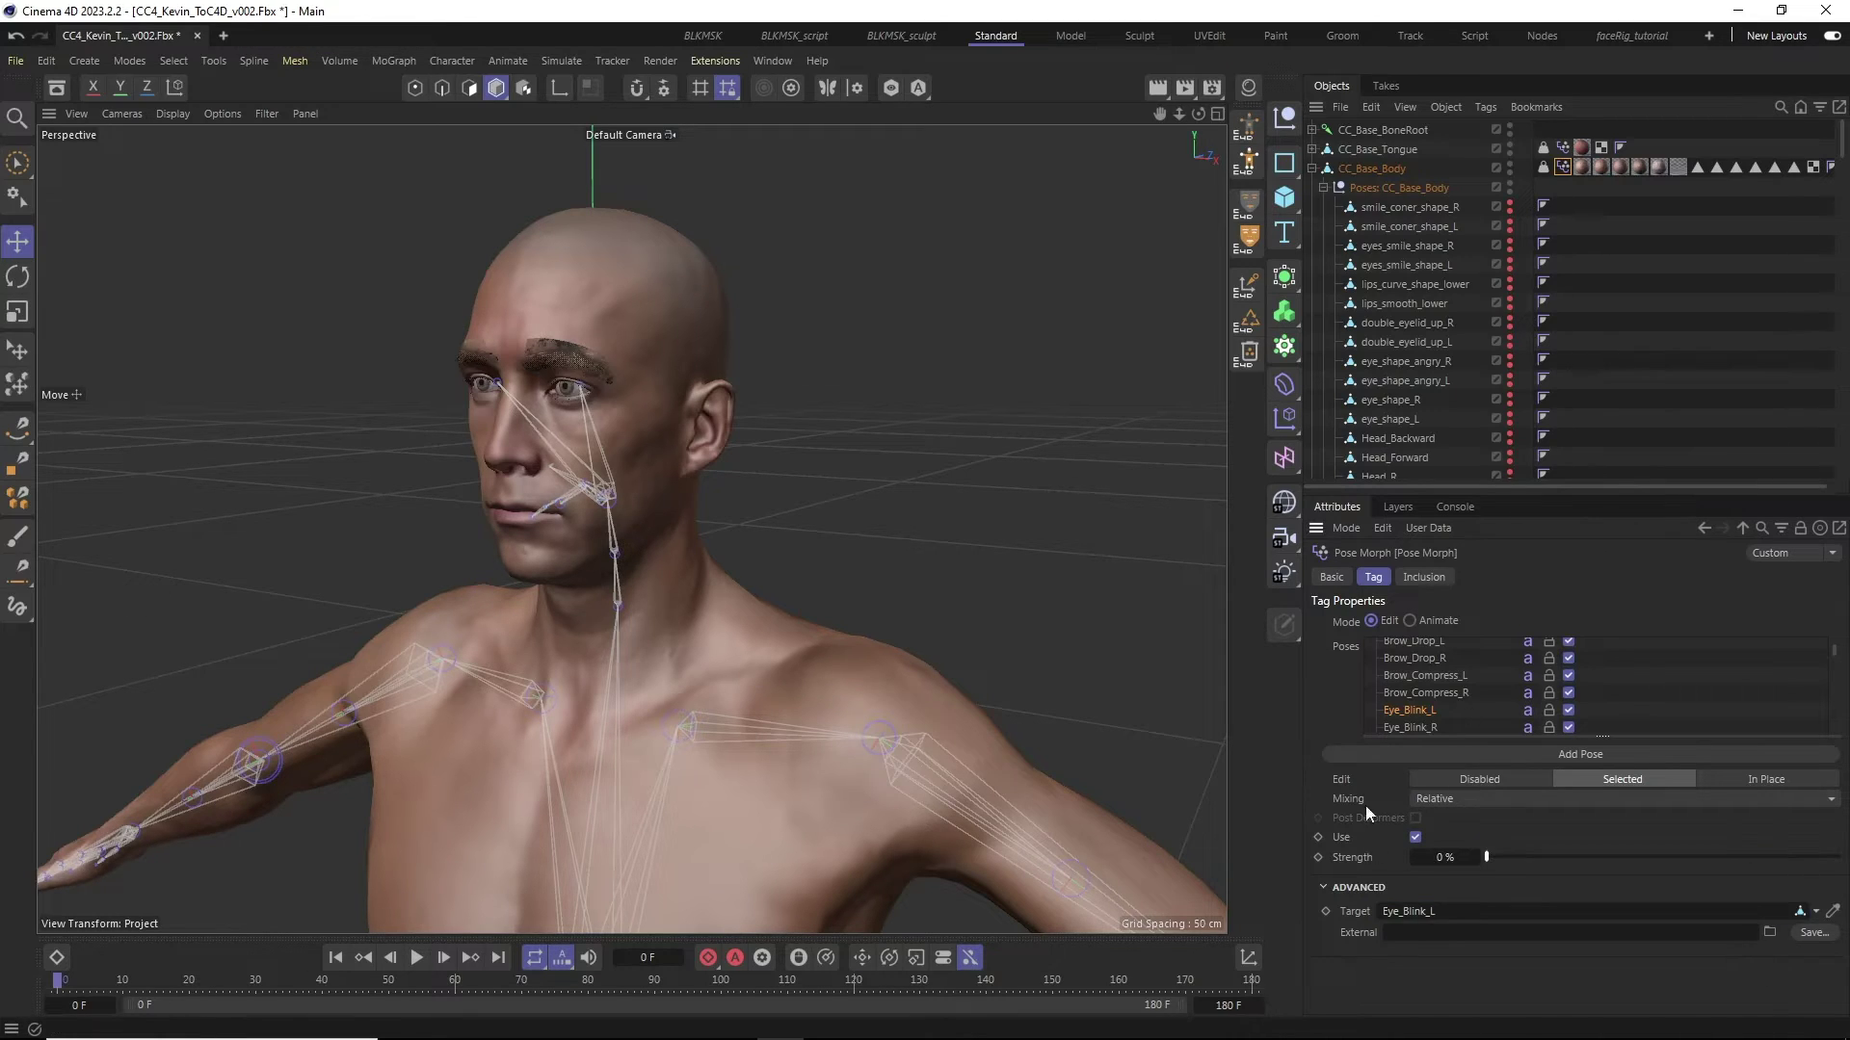
- Return the body's Pose Morph tag to Animate mode, fold the CC_Base_Body hierarchy and clear the selection
left_click(1409, 620)
left_click(1311, 168)
left_click(1401, 367)
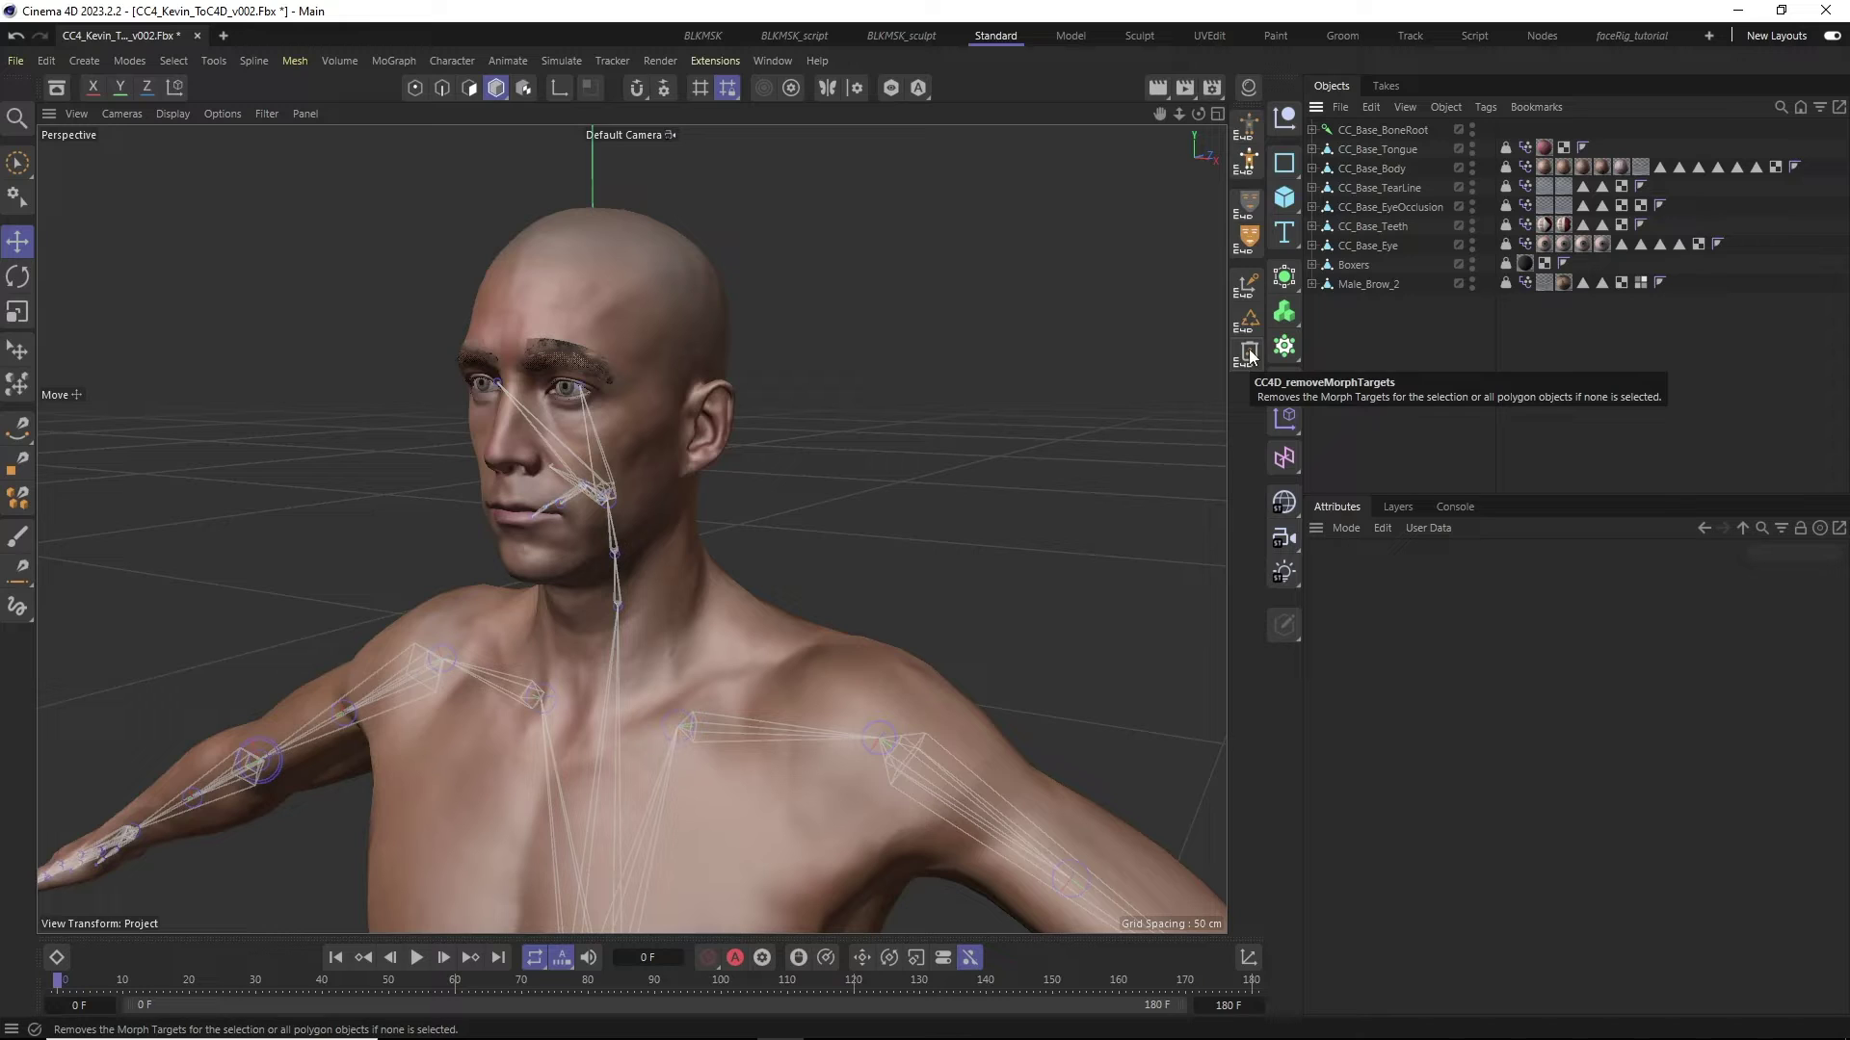
- Remove the morph targets from all polygon objects by running CC4D_removeMorphTargets with nothing selected
left_click(1365, 150)
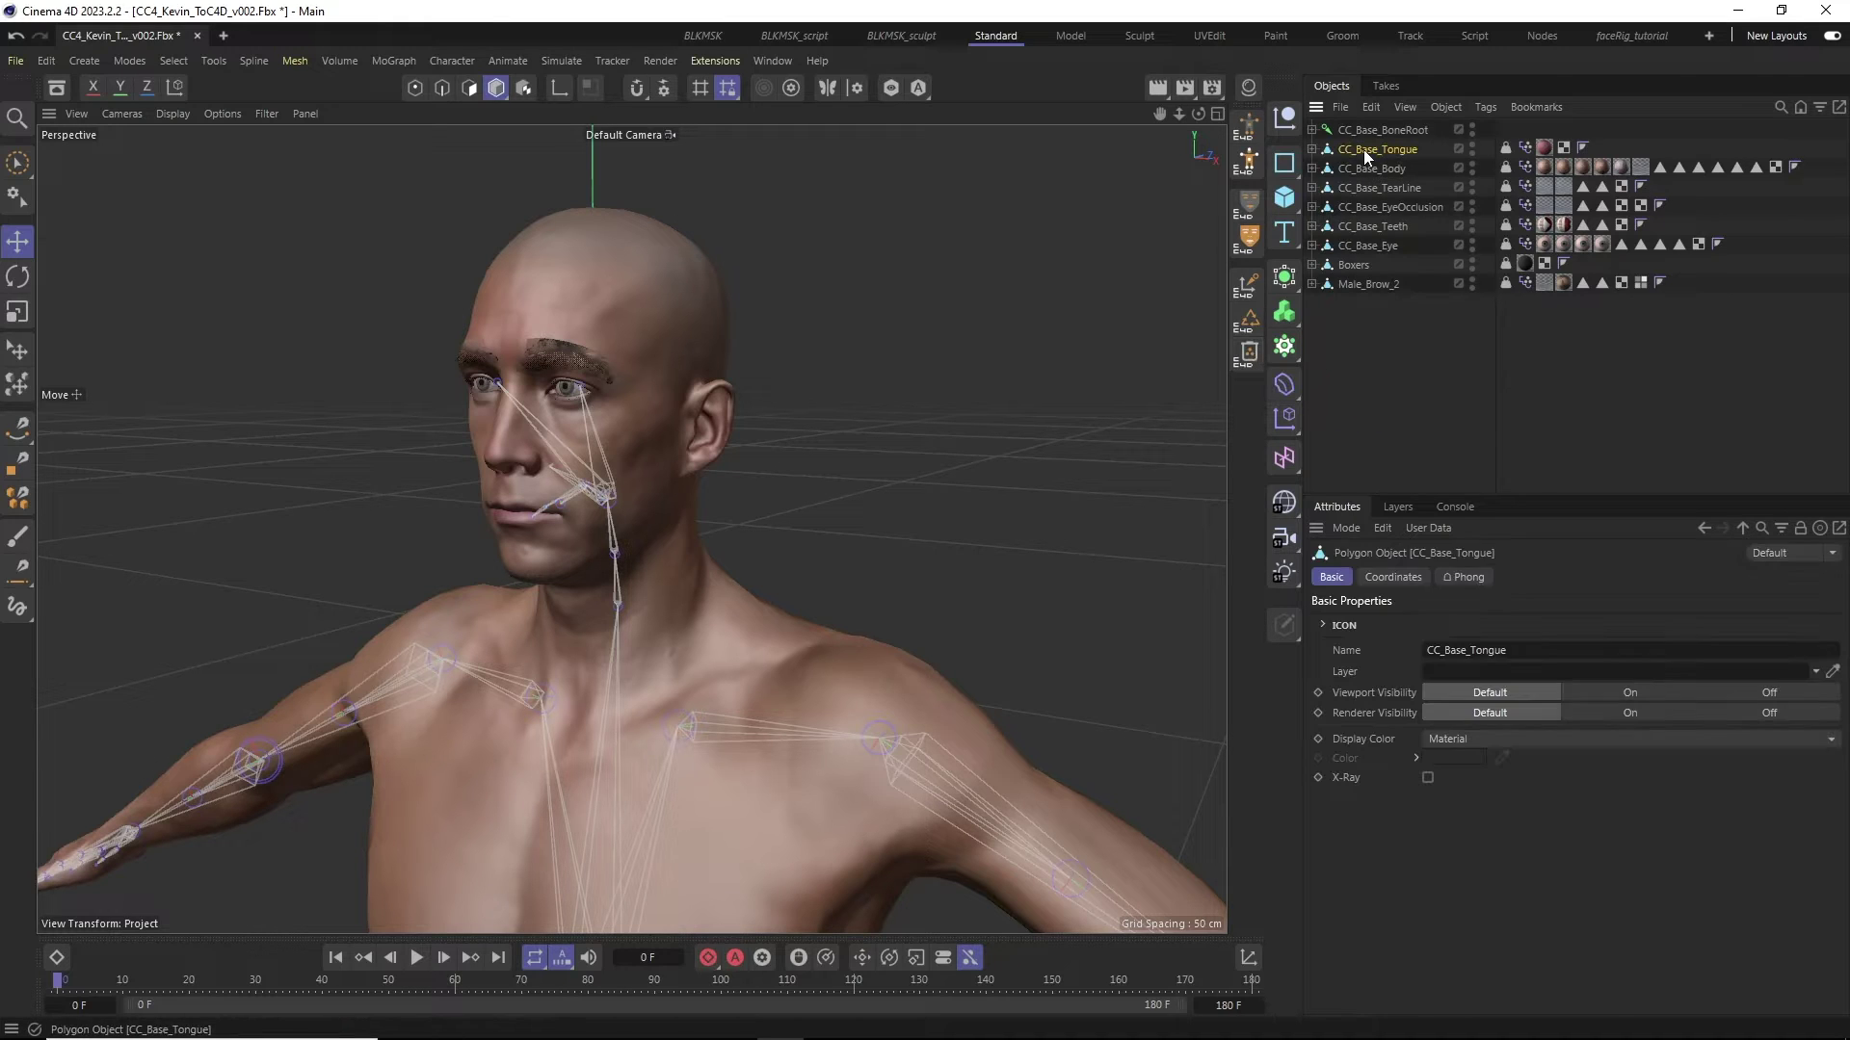
left_click(1384, 185, "shift")
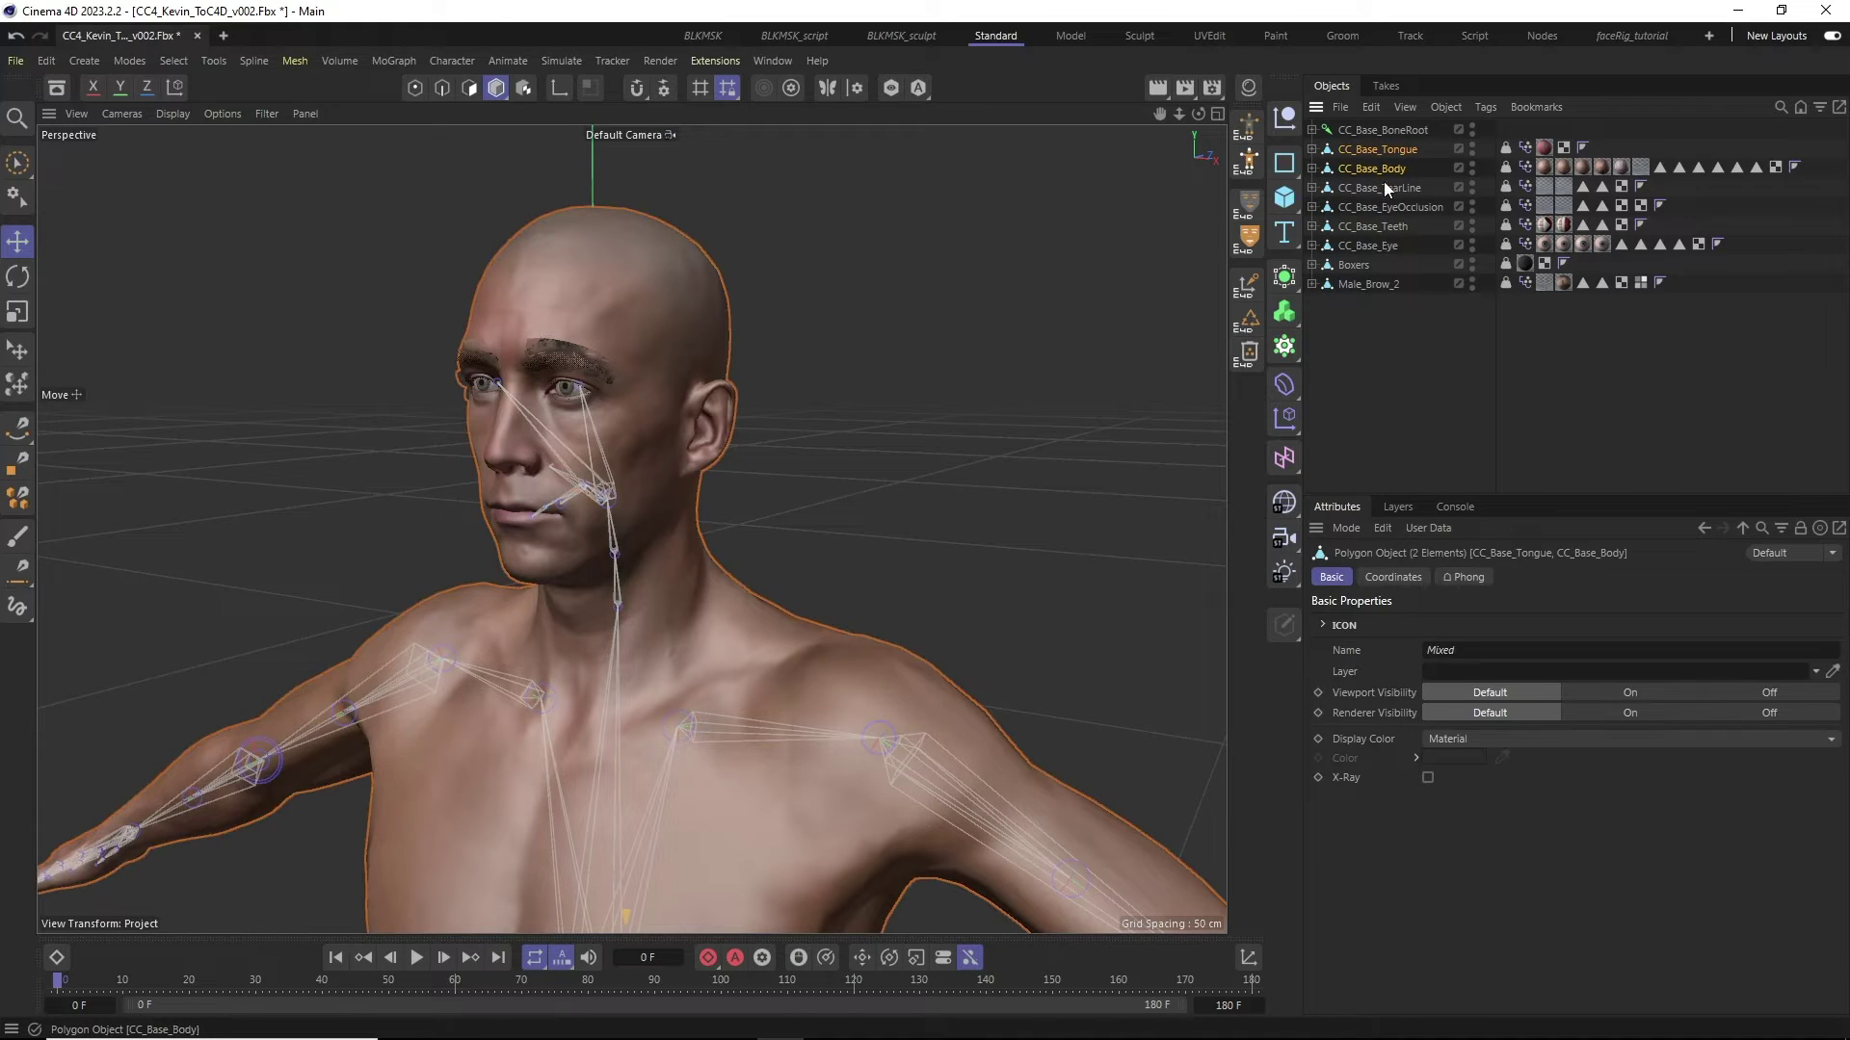
left_click(1384, 358)
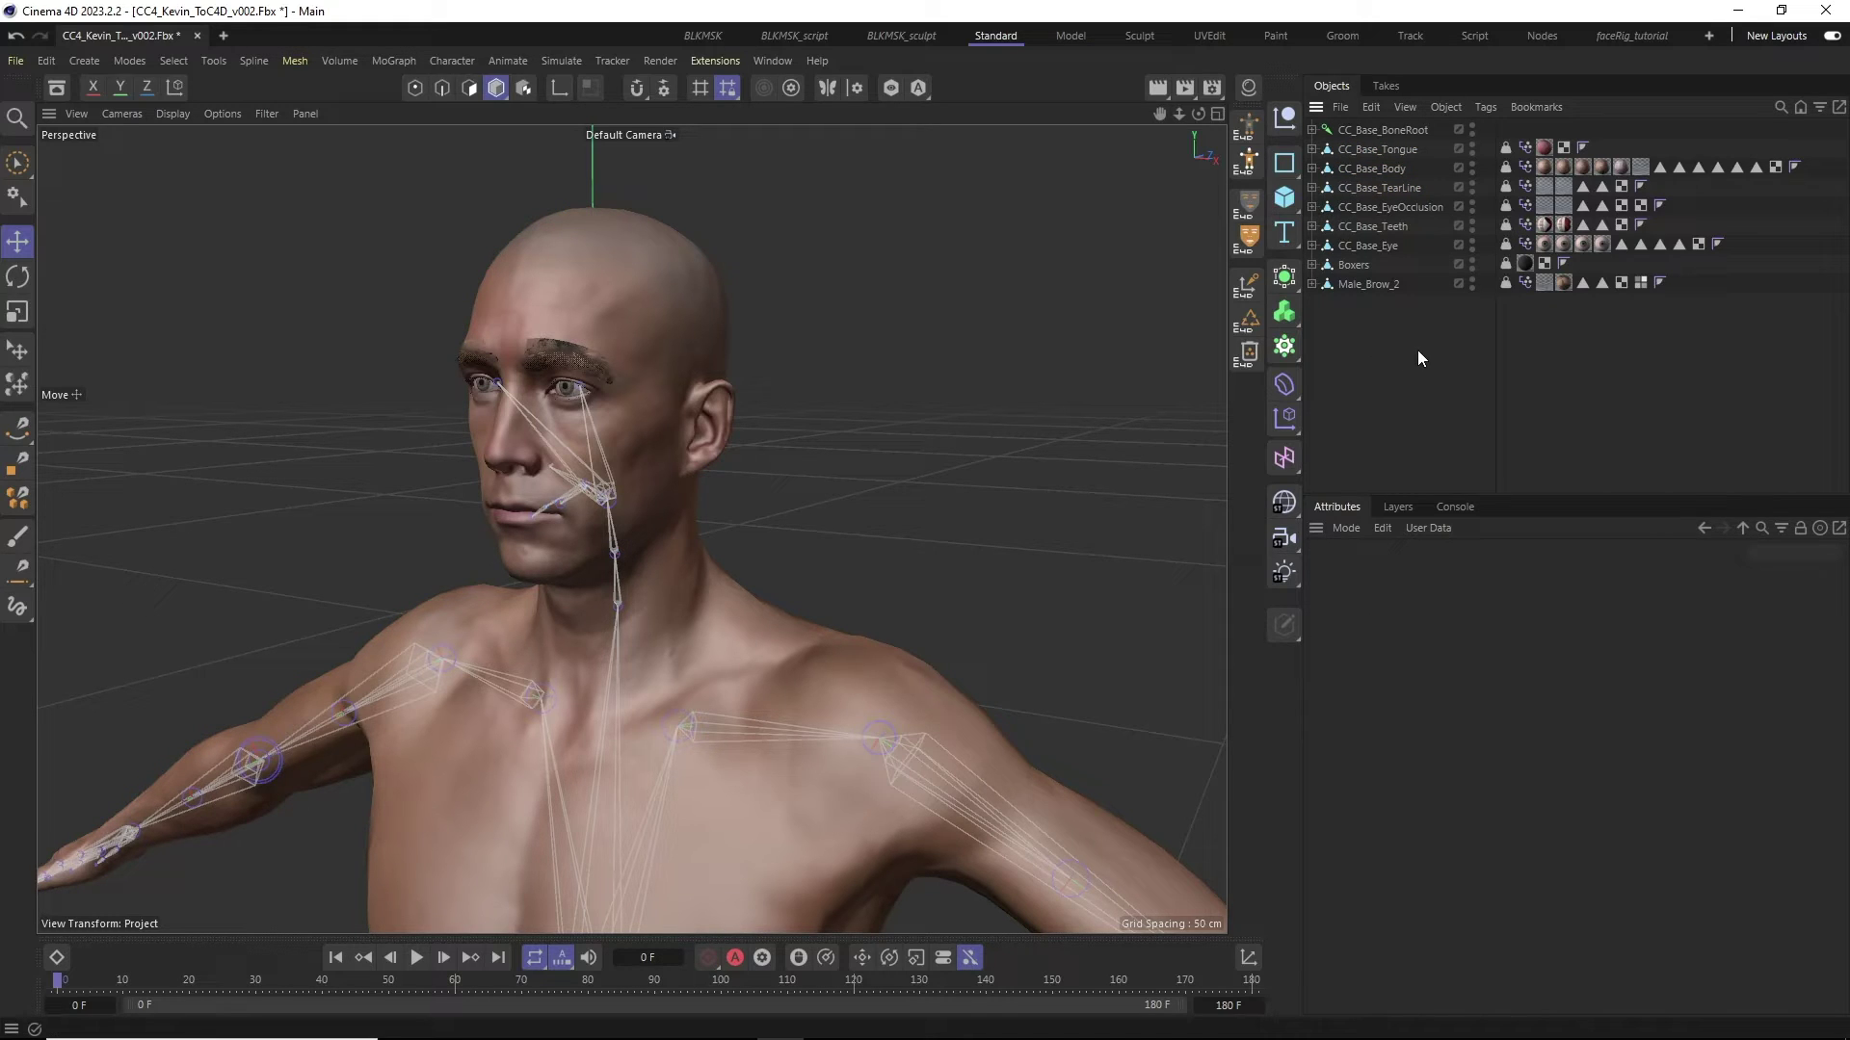
left_click(1249, 355)
- Unfold the mesh objects to check for leftover morph targets, and select all polygon objects through the object filter
left_click(1311, 168)
left_click(1311, 206)
left_click(1312, 245)
left_click(1311, 284)
left_click(1312, 322)
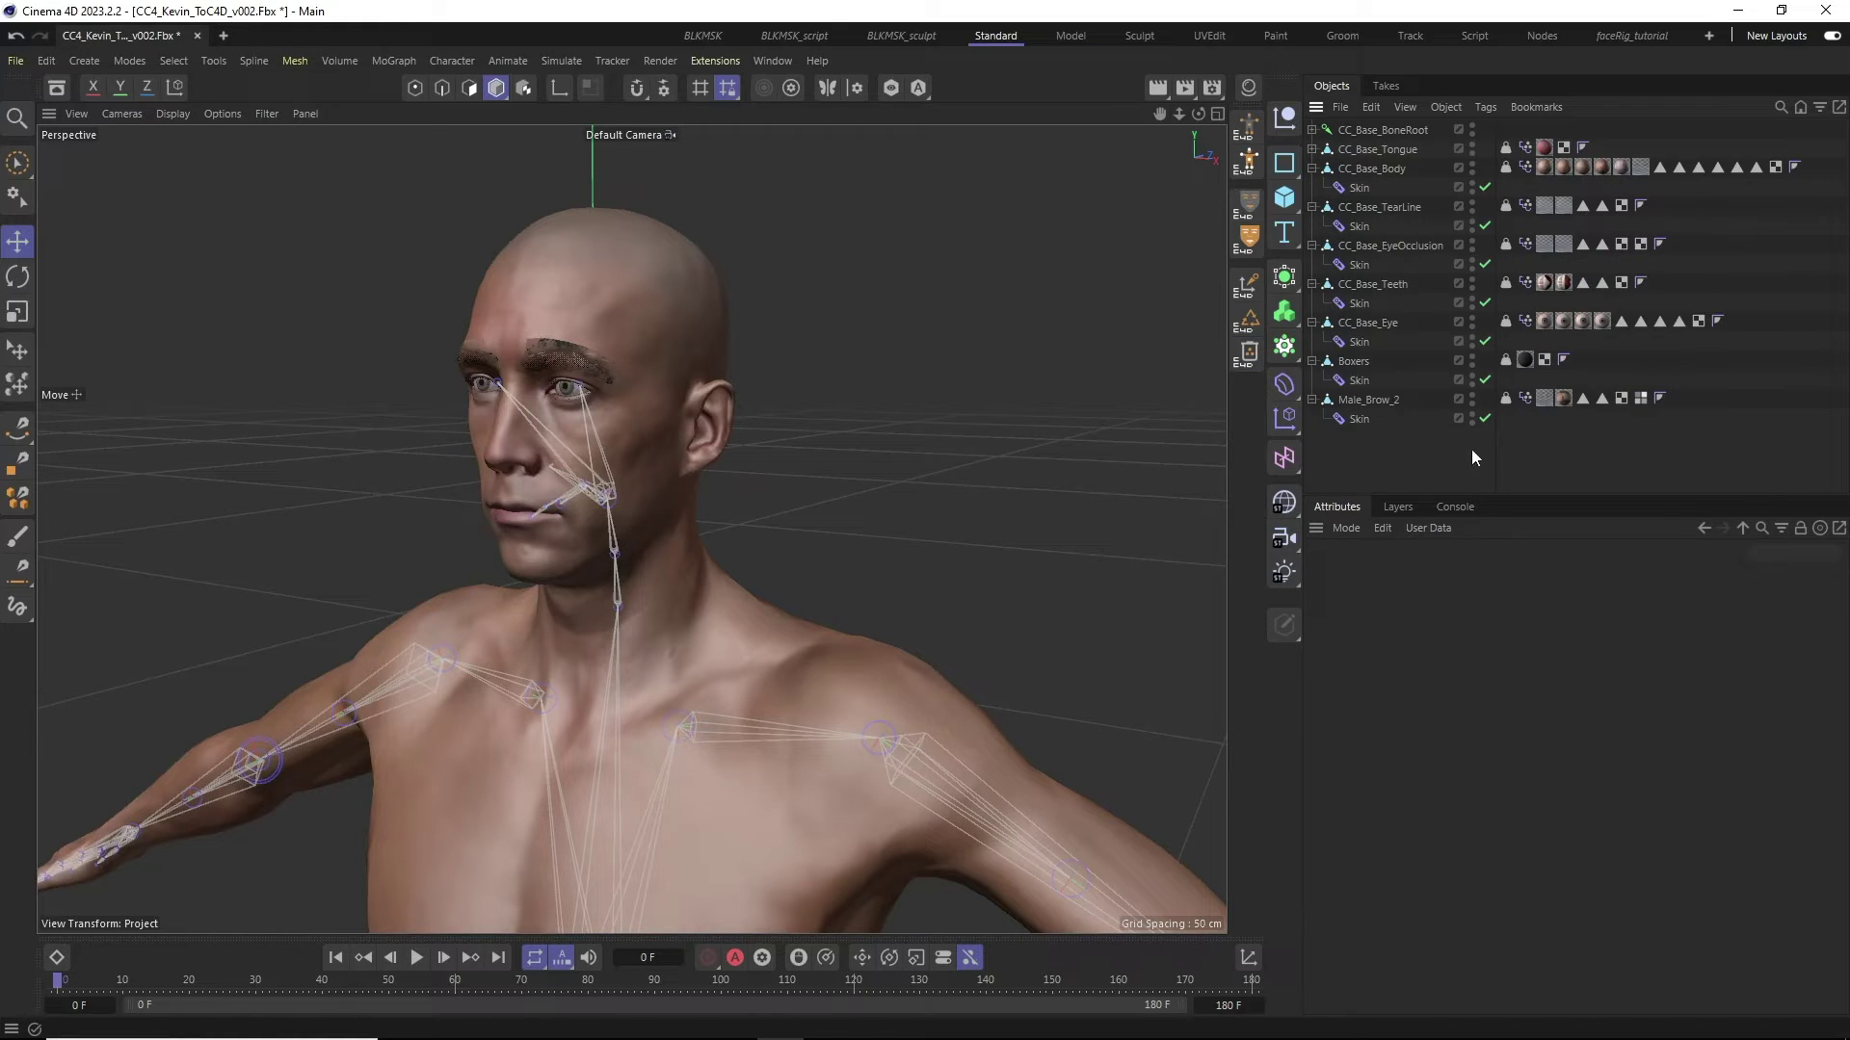
left_click(1820, 106)
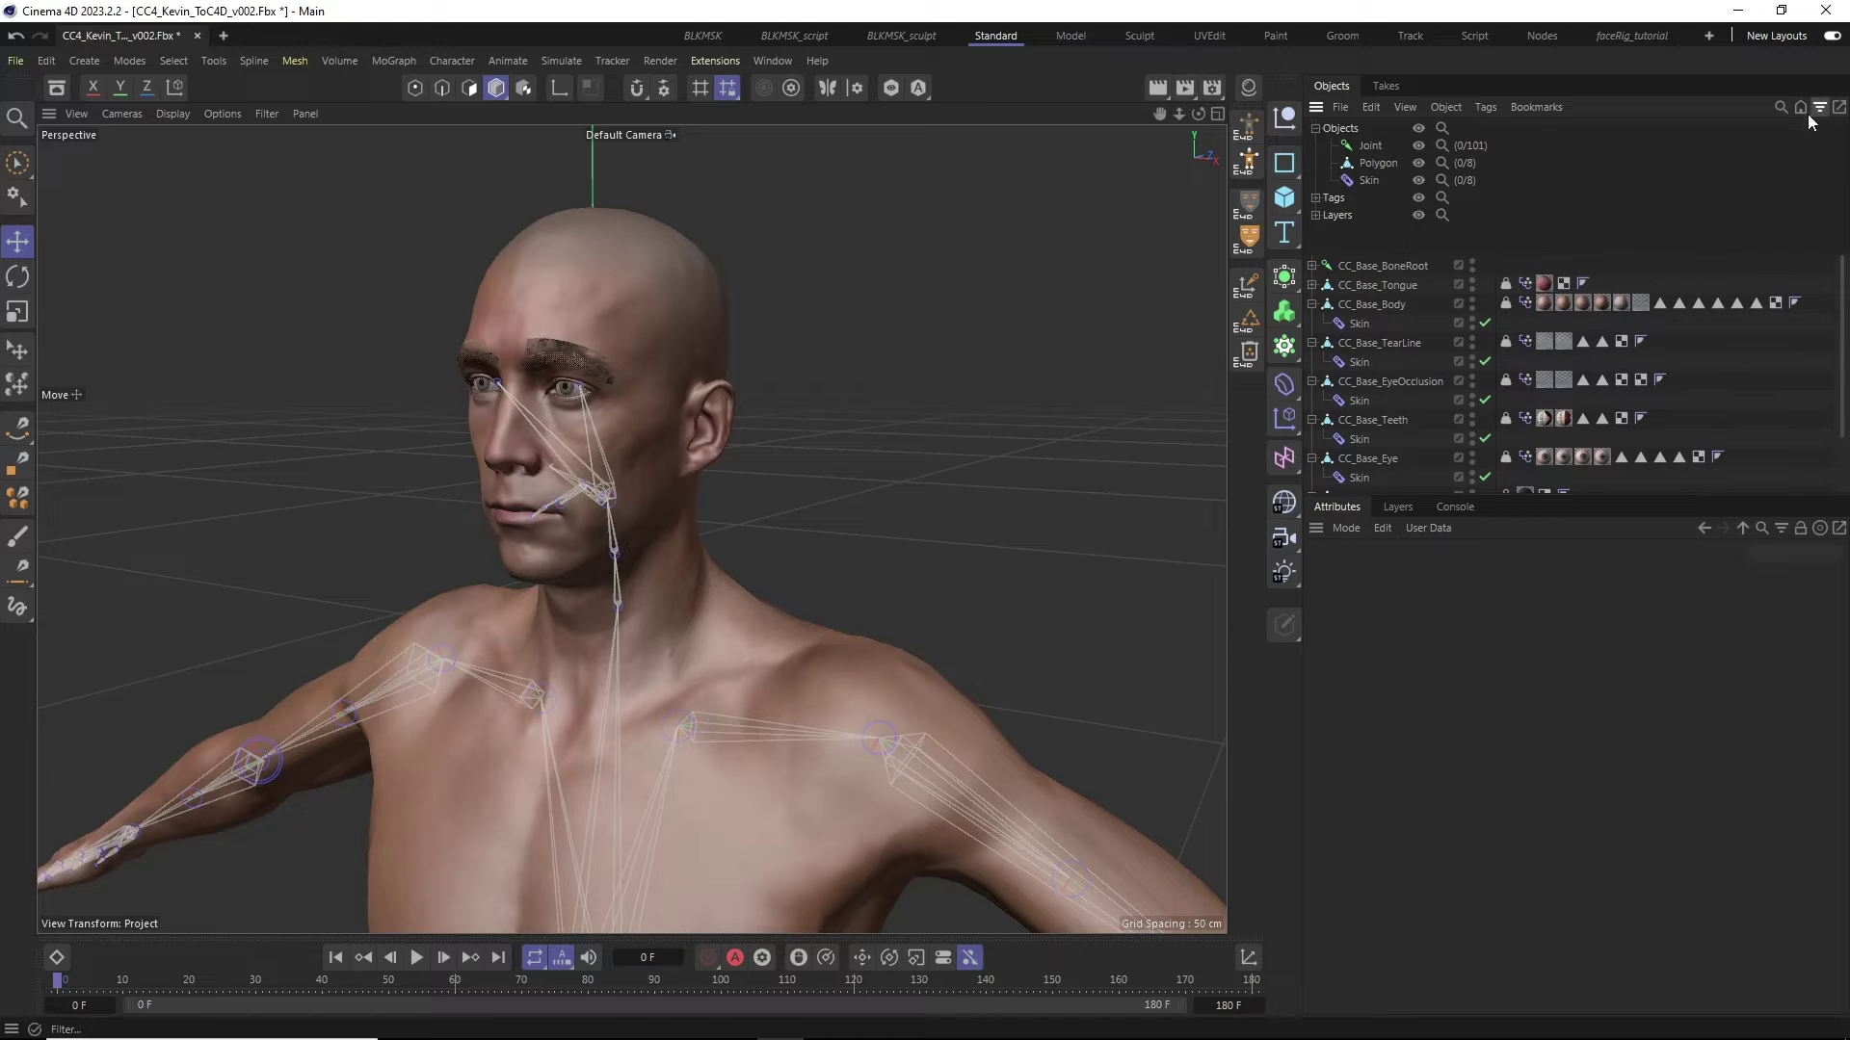
left_click(1374, 162)
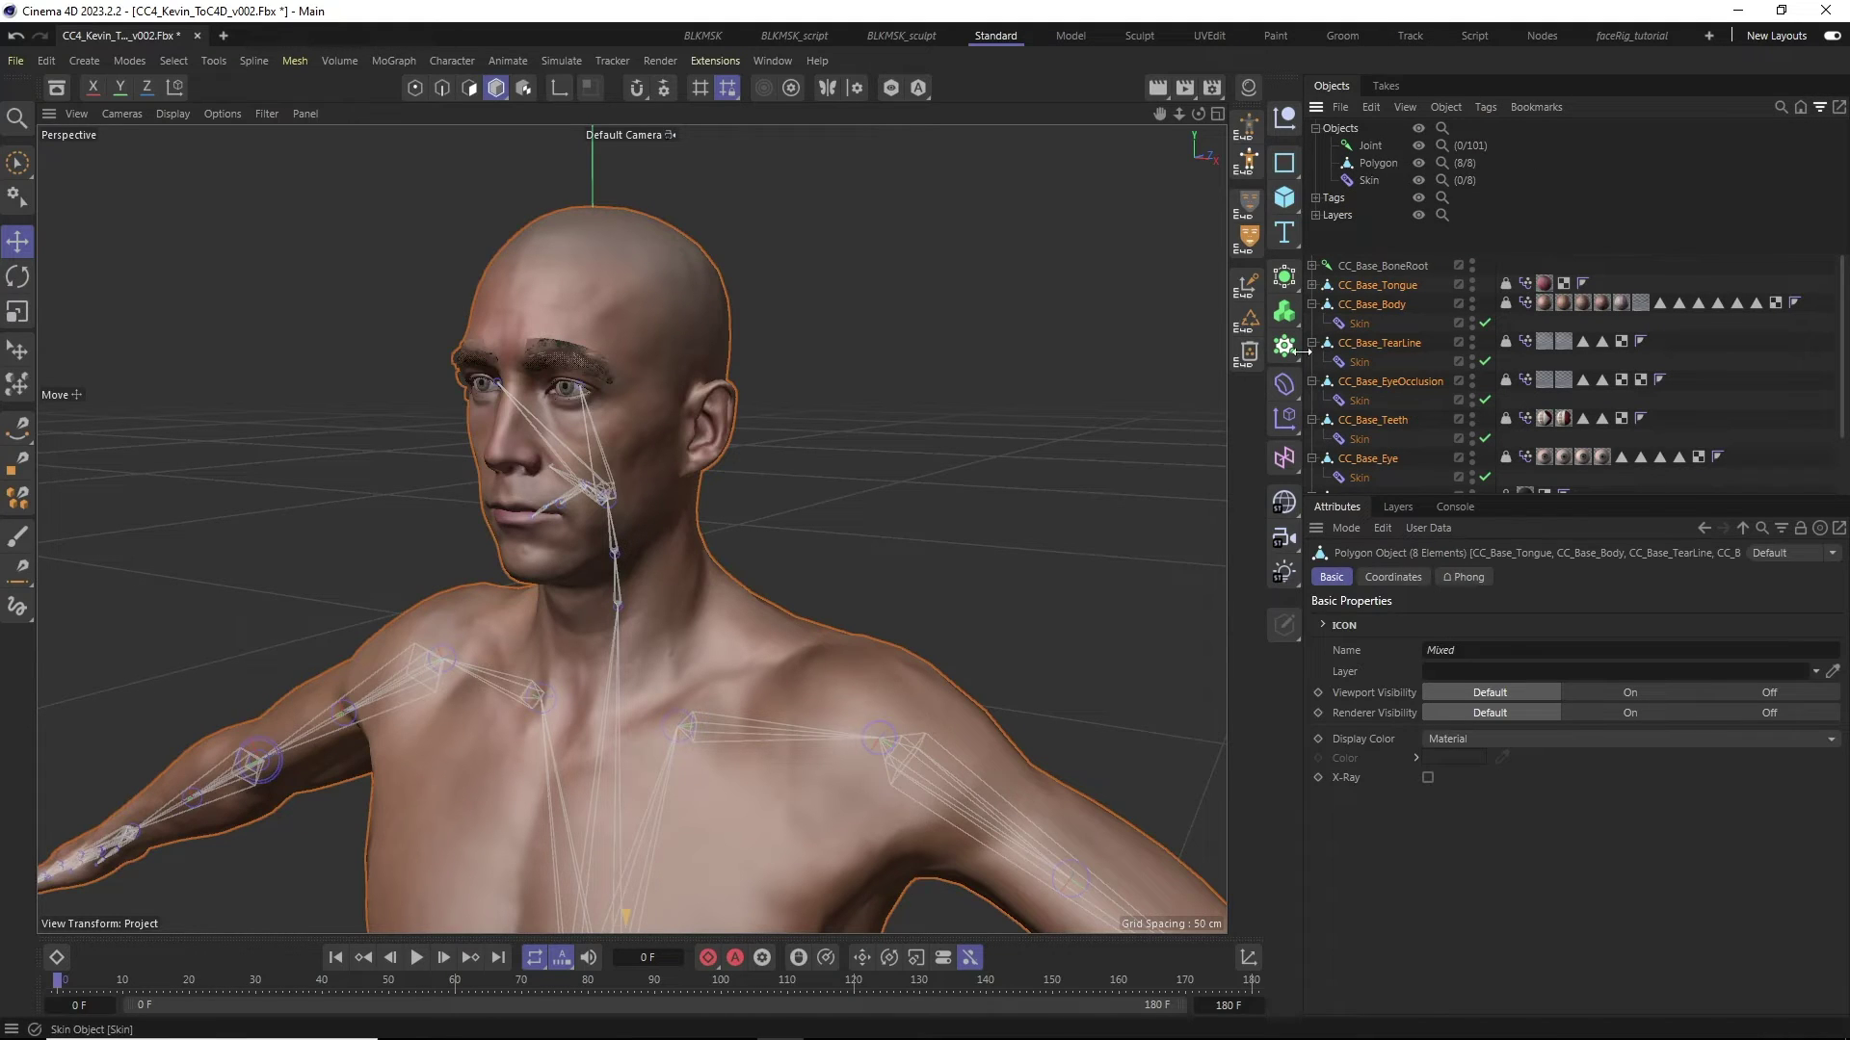
- Test the Eye_Blink_L morph in the CC_Base_Body Pose Morph tag, clear the selection and hide the object filter
left_click(1526, 302)
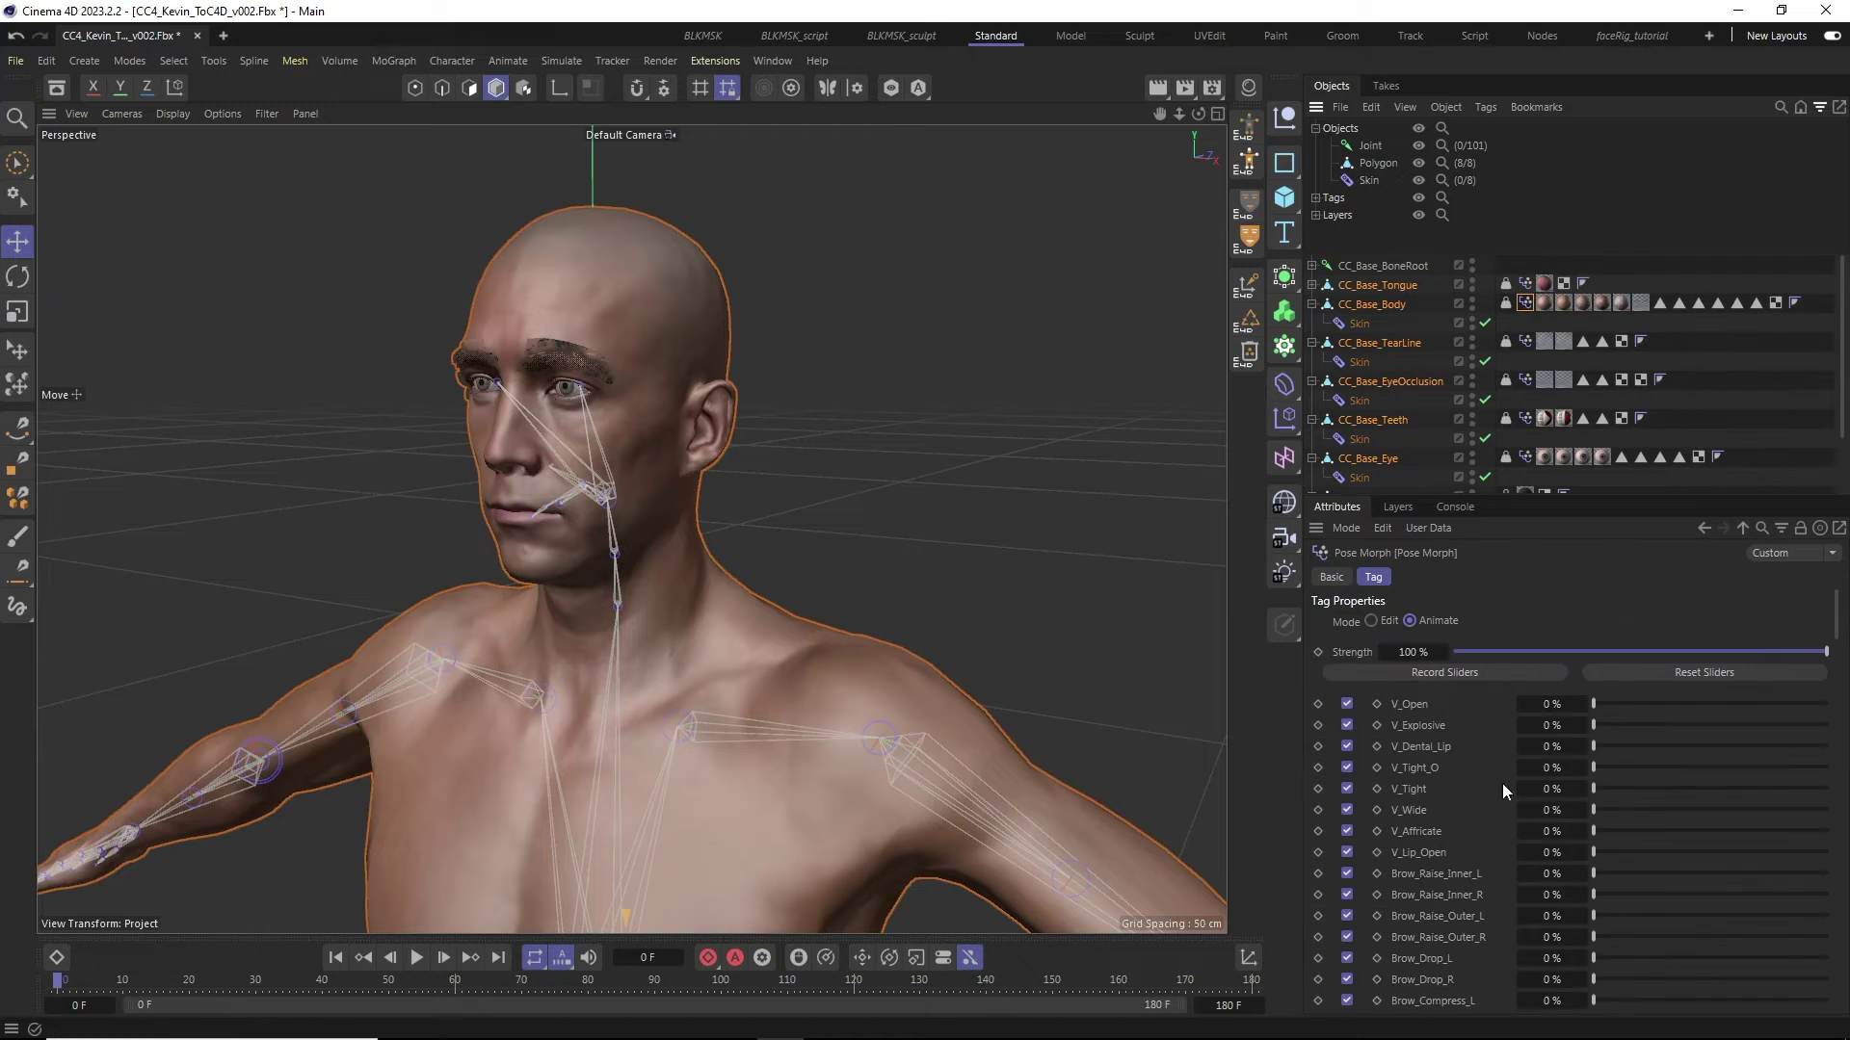
scroll(1456, 956, "down", 3)
left_click_drag(1594, 926, 1827, 949)
left_click(1088, 616)
scroll(528, 486, "down", 10)
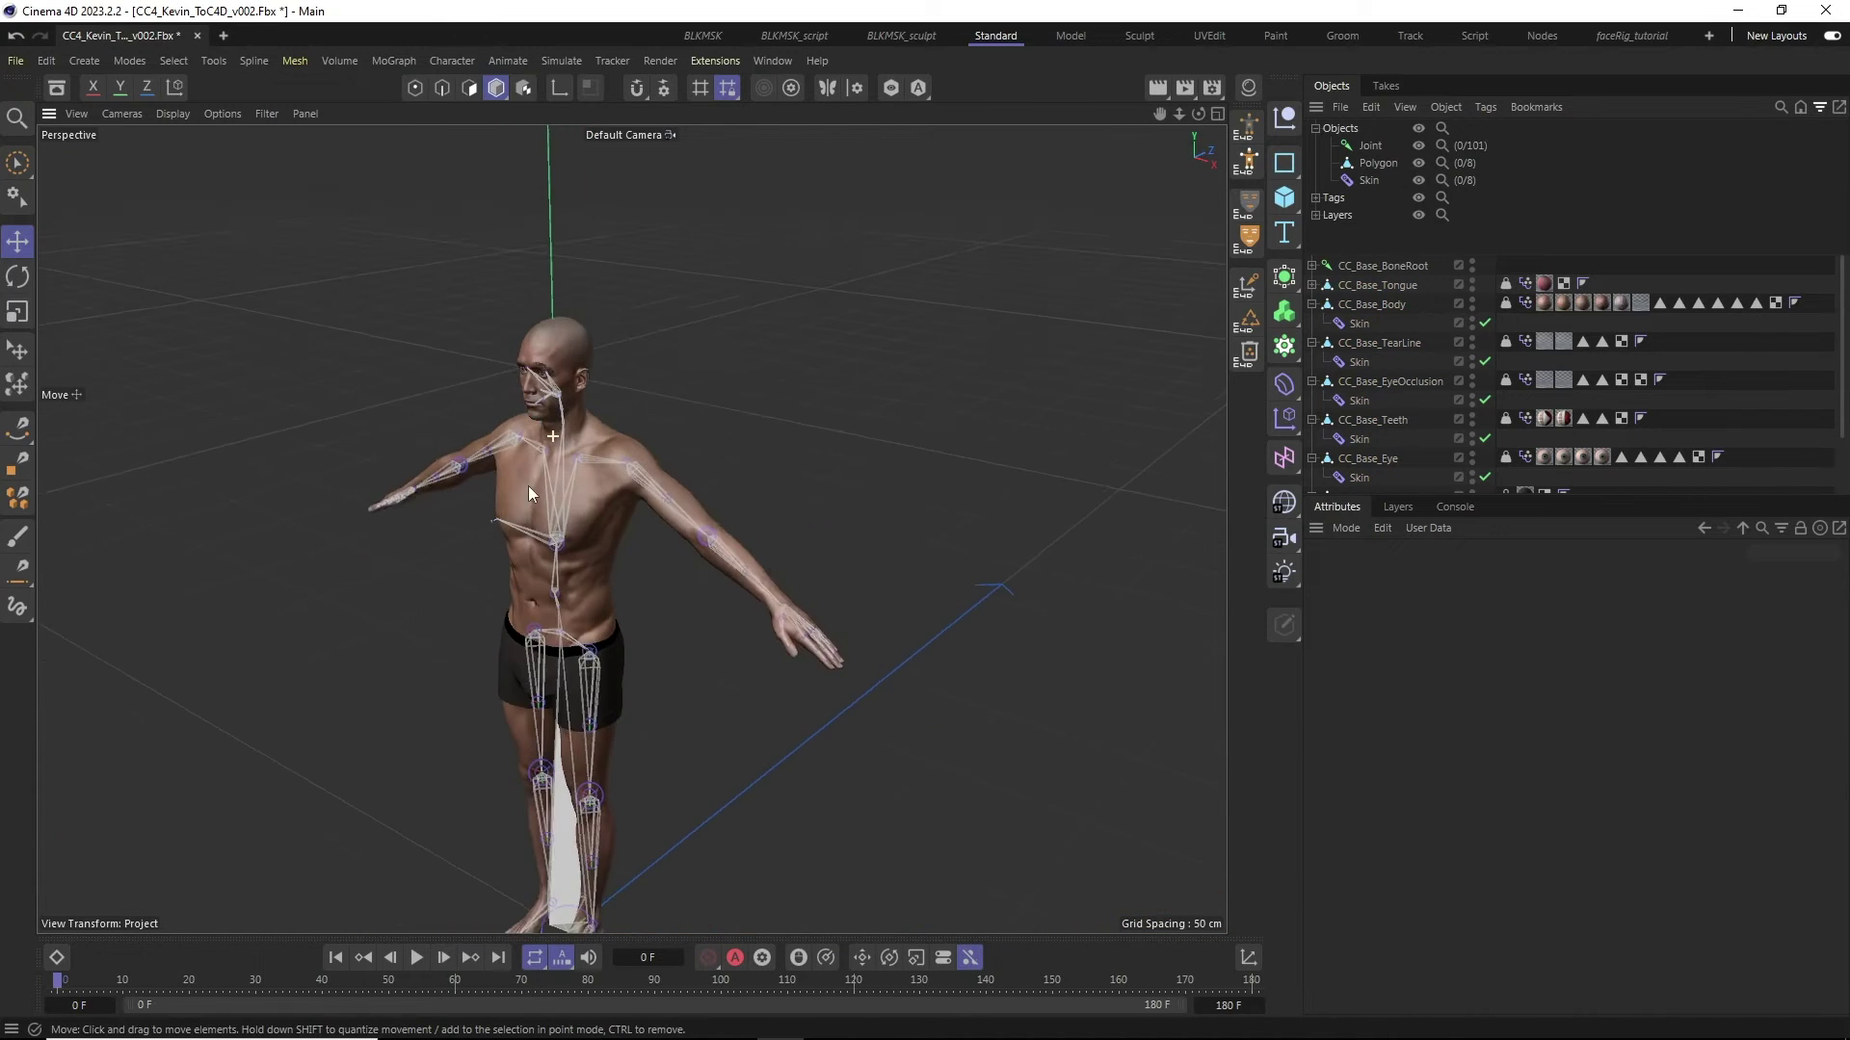
scroll(620, 369, "up", 1)
left_click(1820, 107)
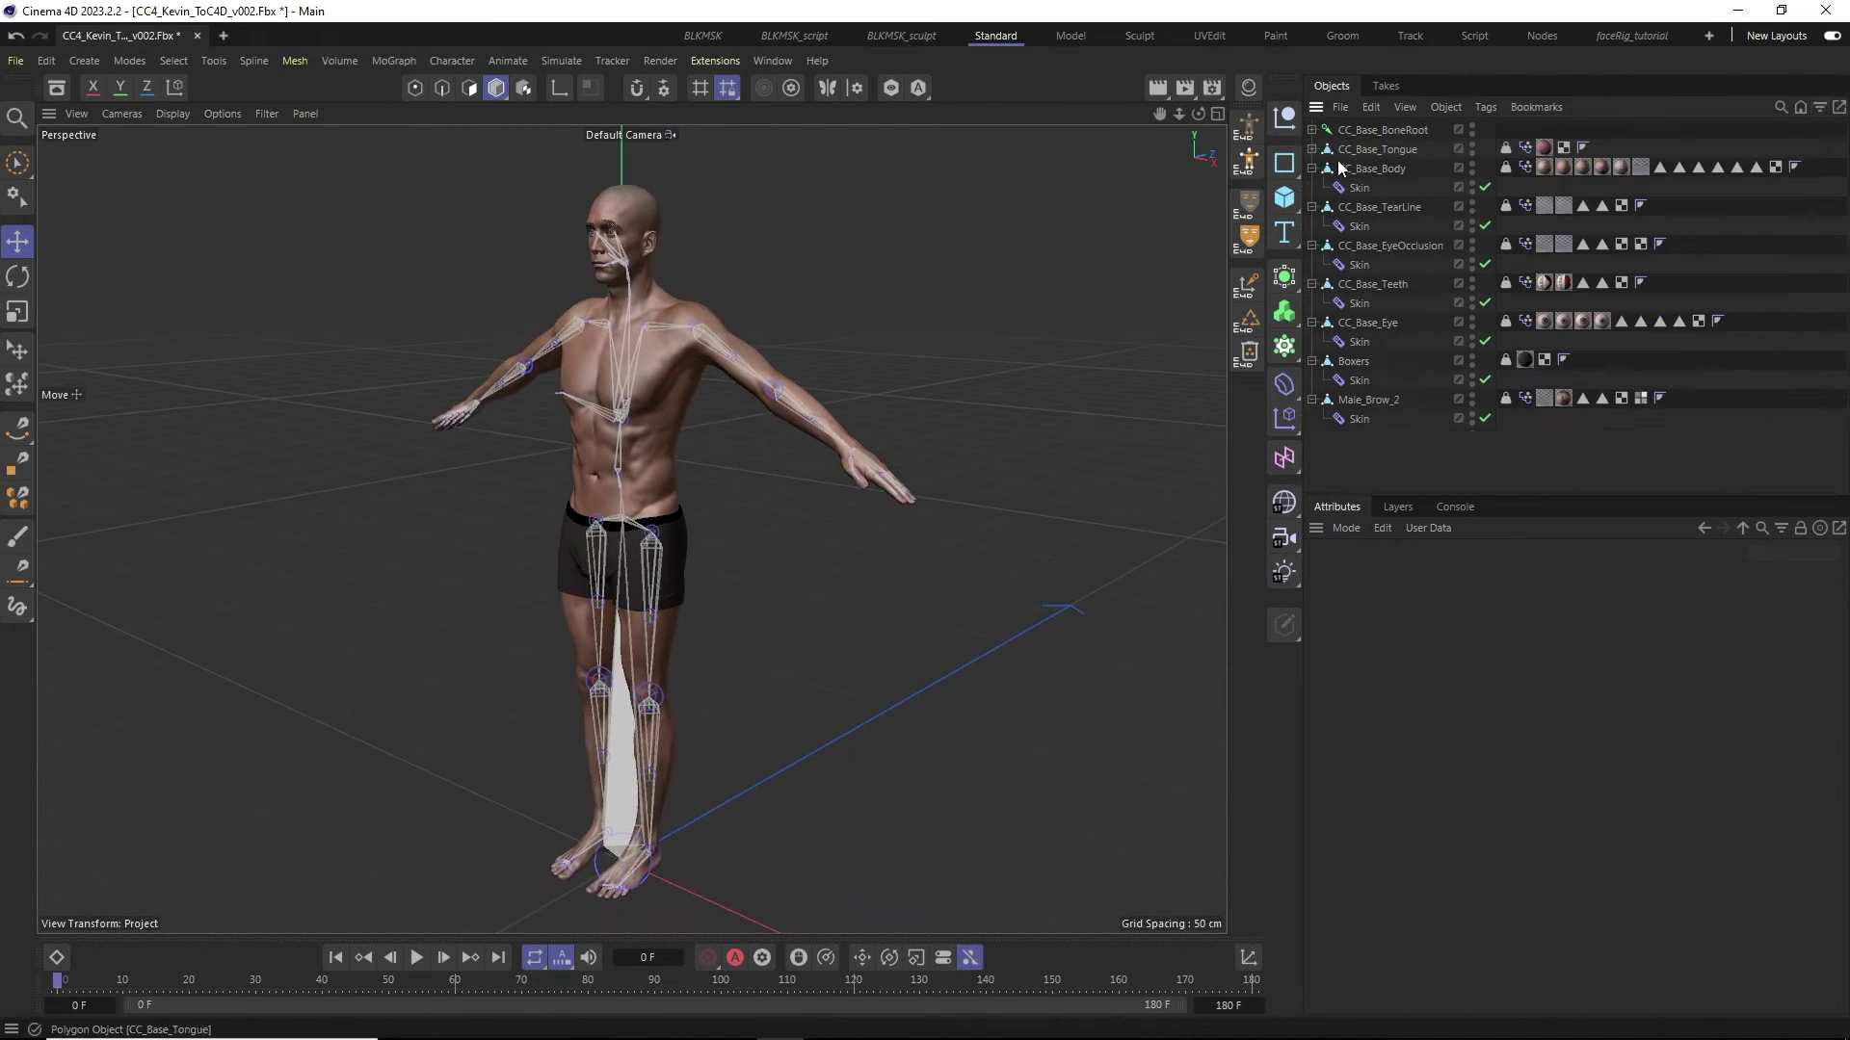
- Fold all unfolded mesh objects, from CC_Base_Body to Male_Brow_2, and show the Python console
left_click(1311, 168)
left_click(1312, 187)
left_click(1311, 206)
left_click(1311, 226)
left_click(1311, 245)
left_click(1312, 264)
left_click(1311, 283)
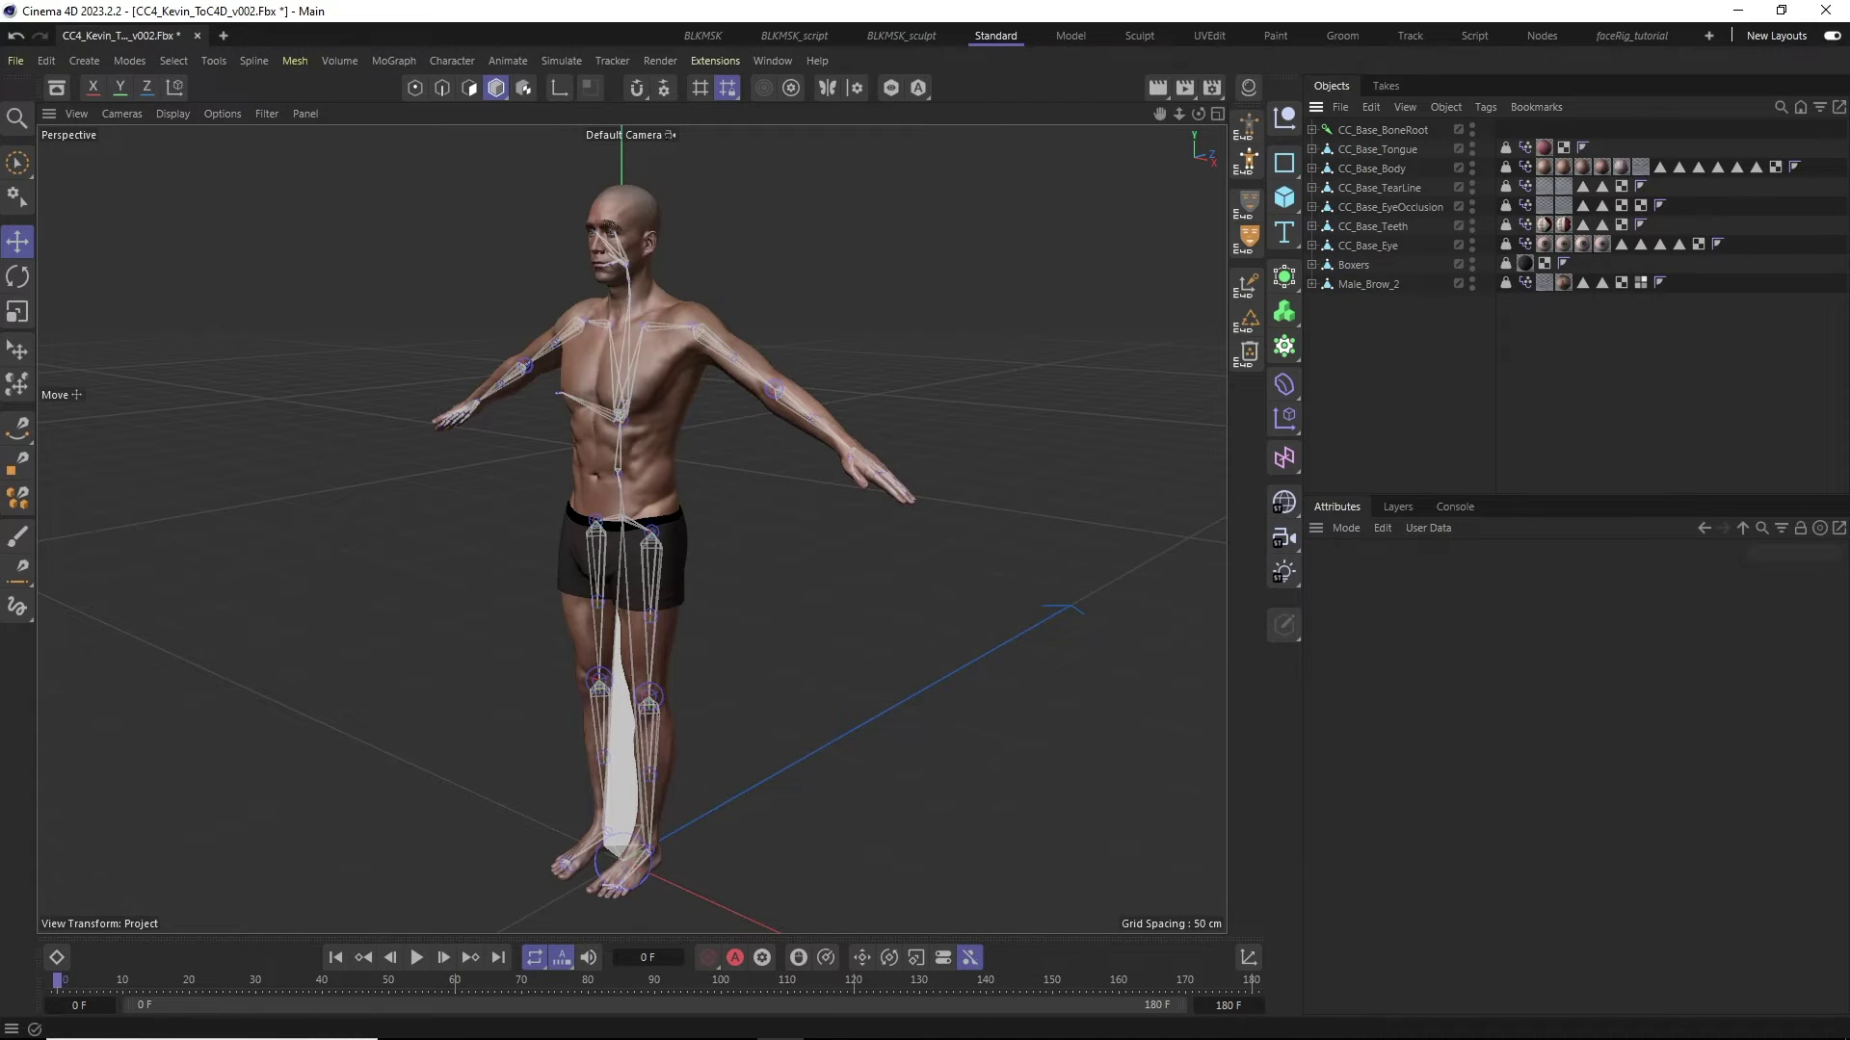
key("shift+F10")
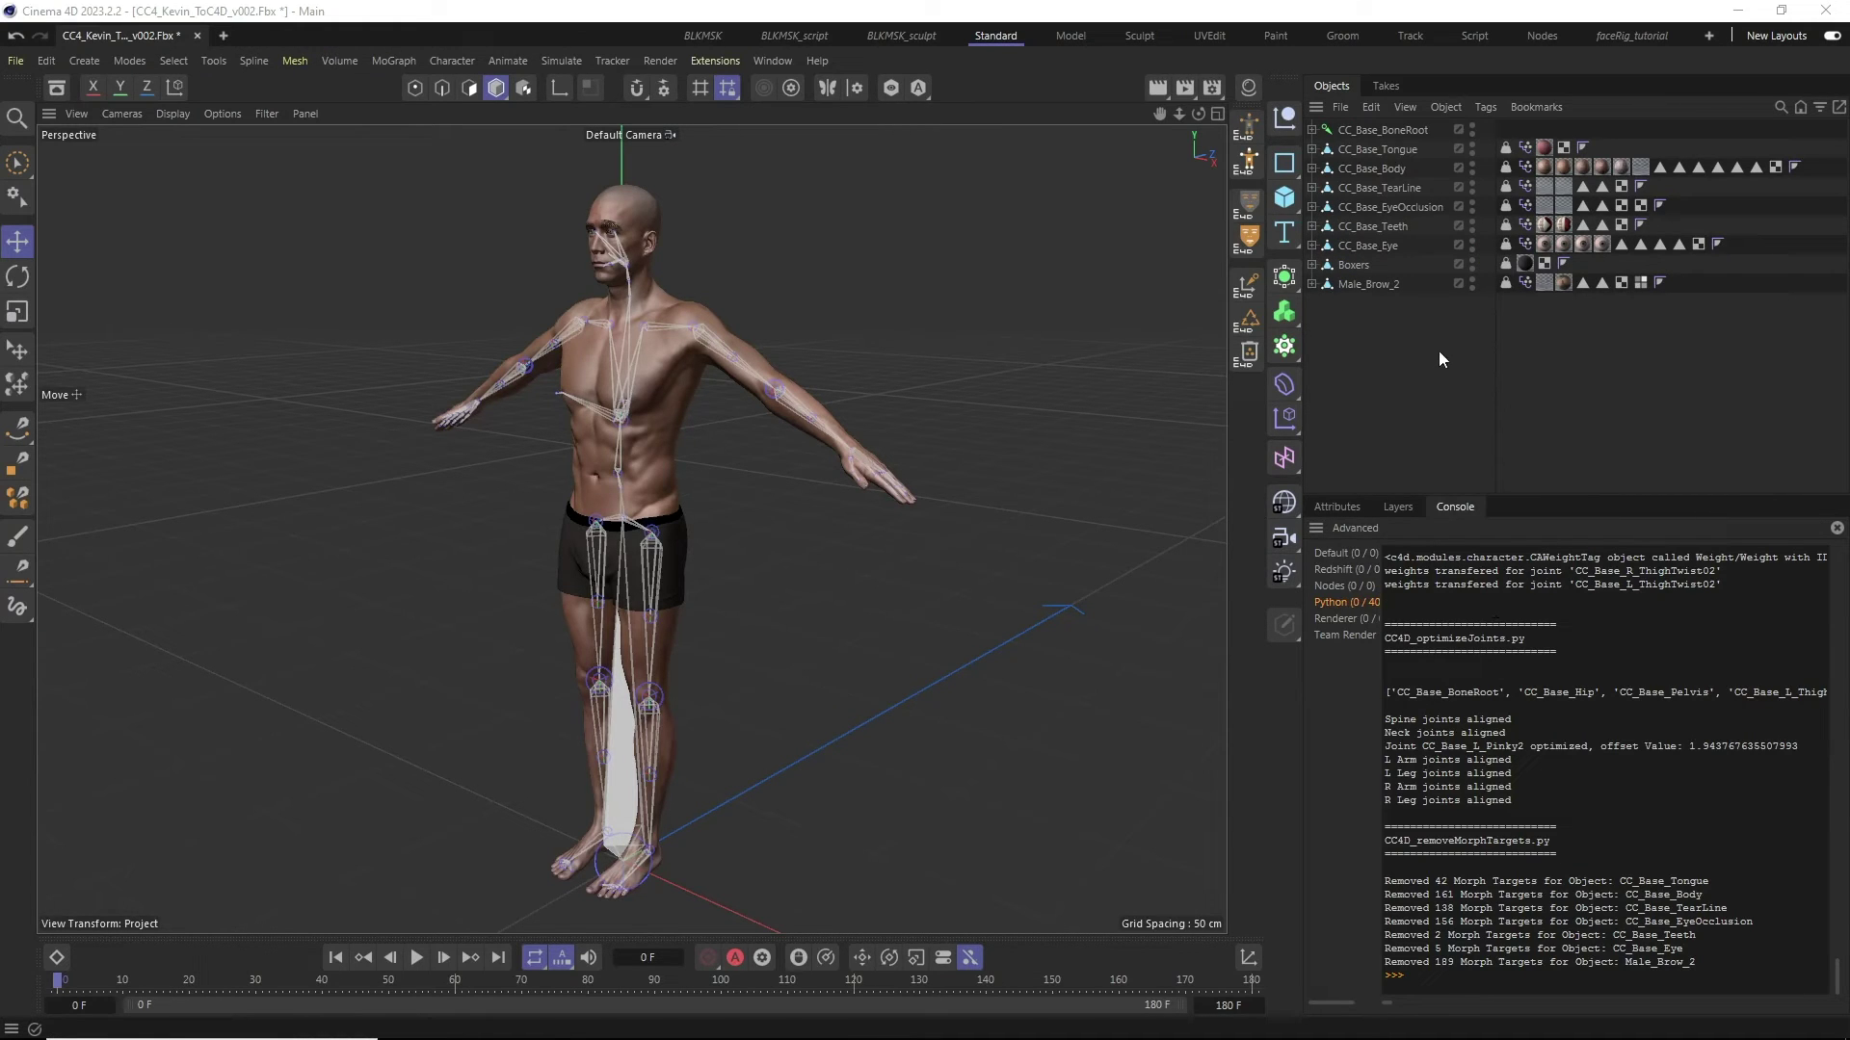
- Add the CC4_CTRL control rig, run the control rig setup on the character and highlight the reported character type in the console
left_click(1247, 130)
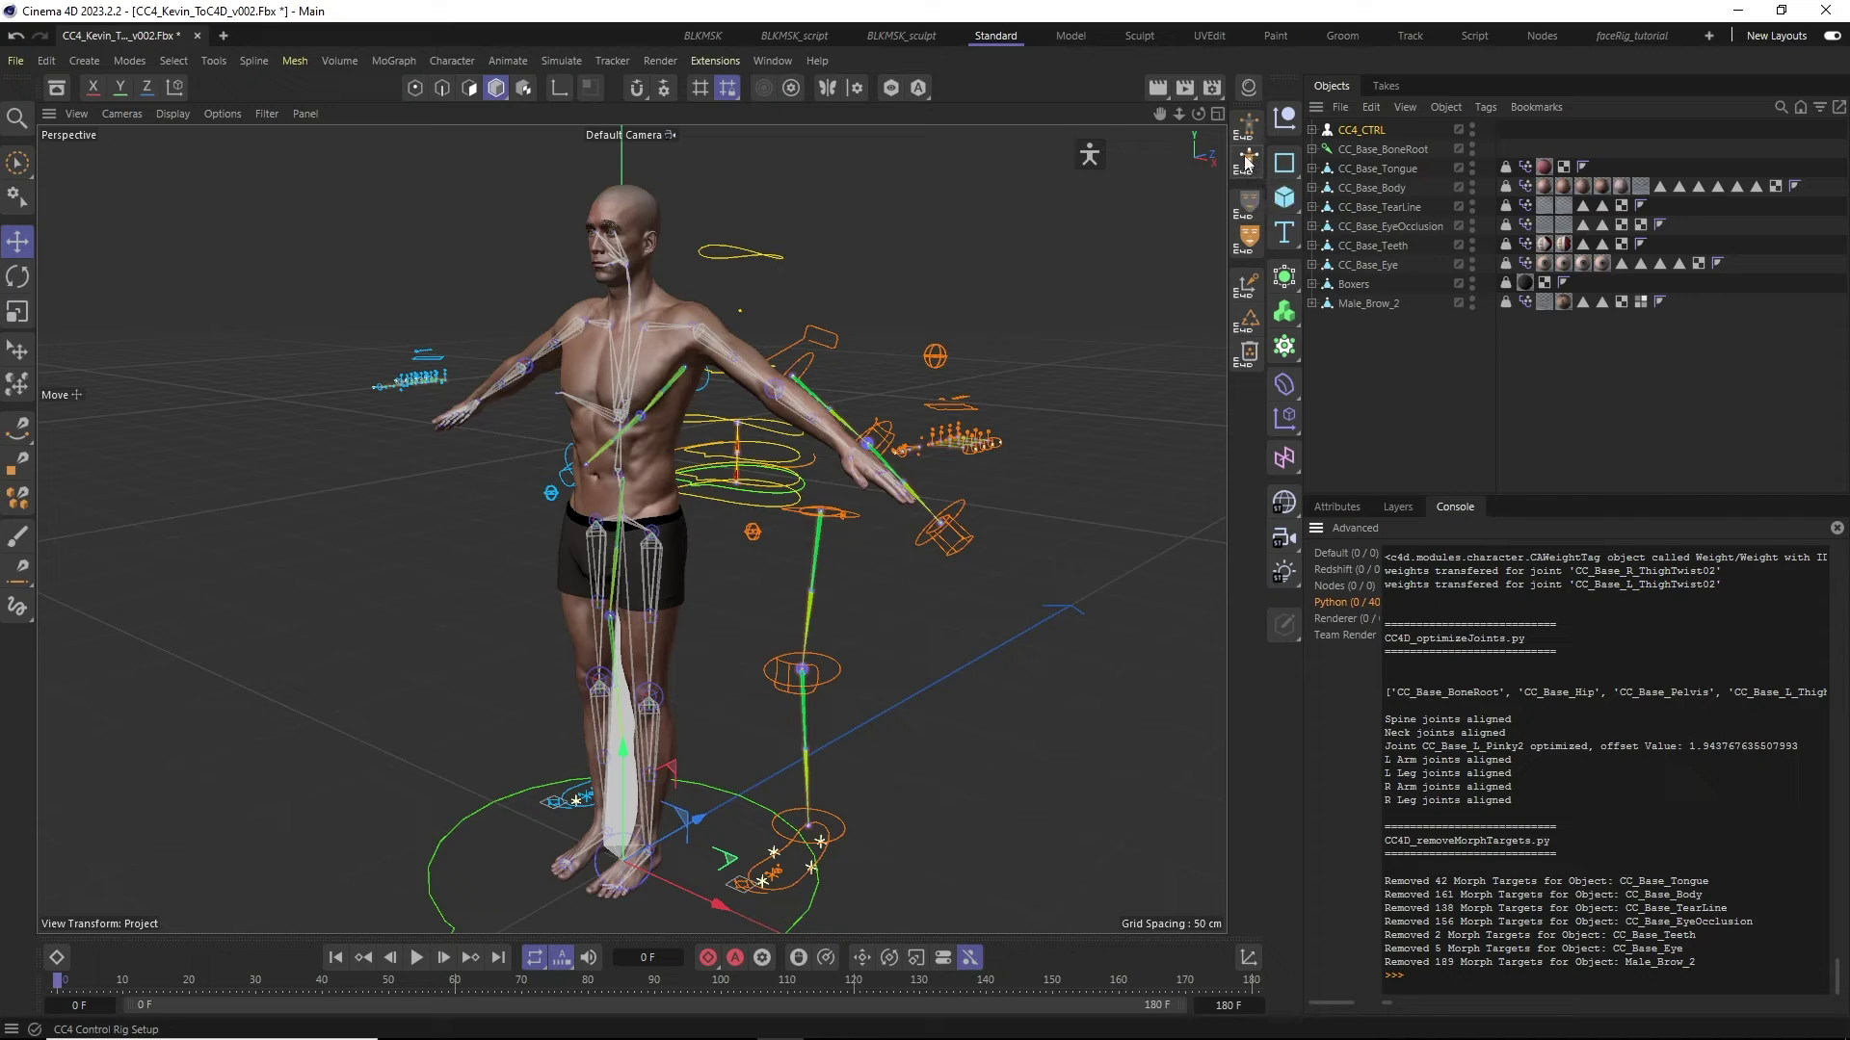
left_click(1246, 162)
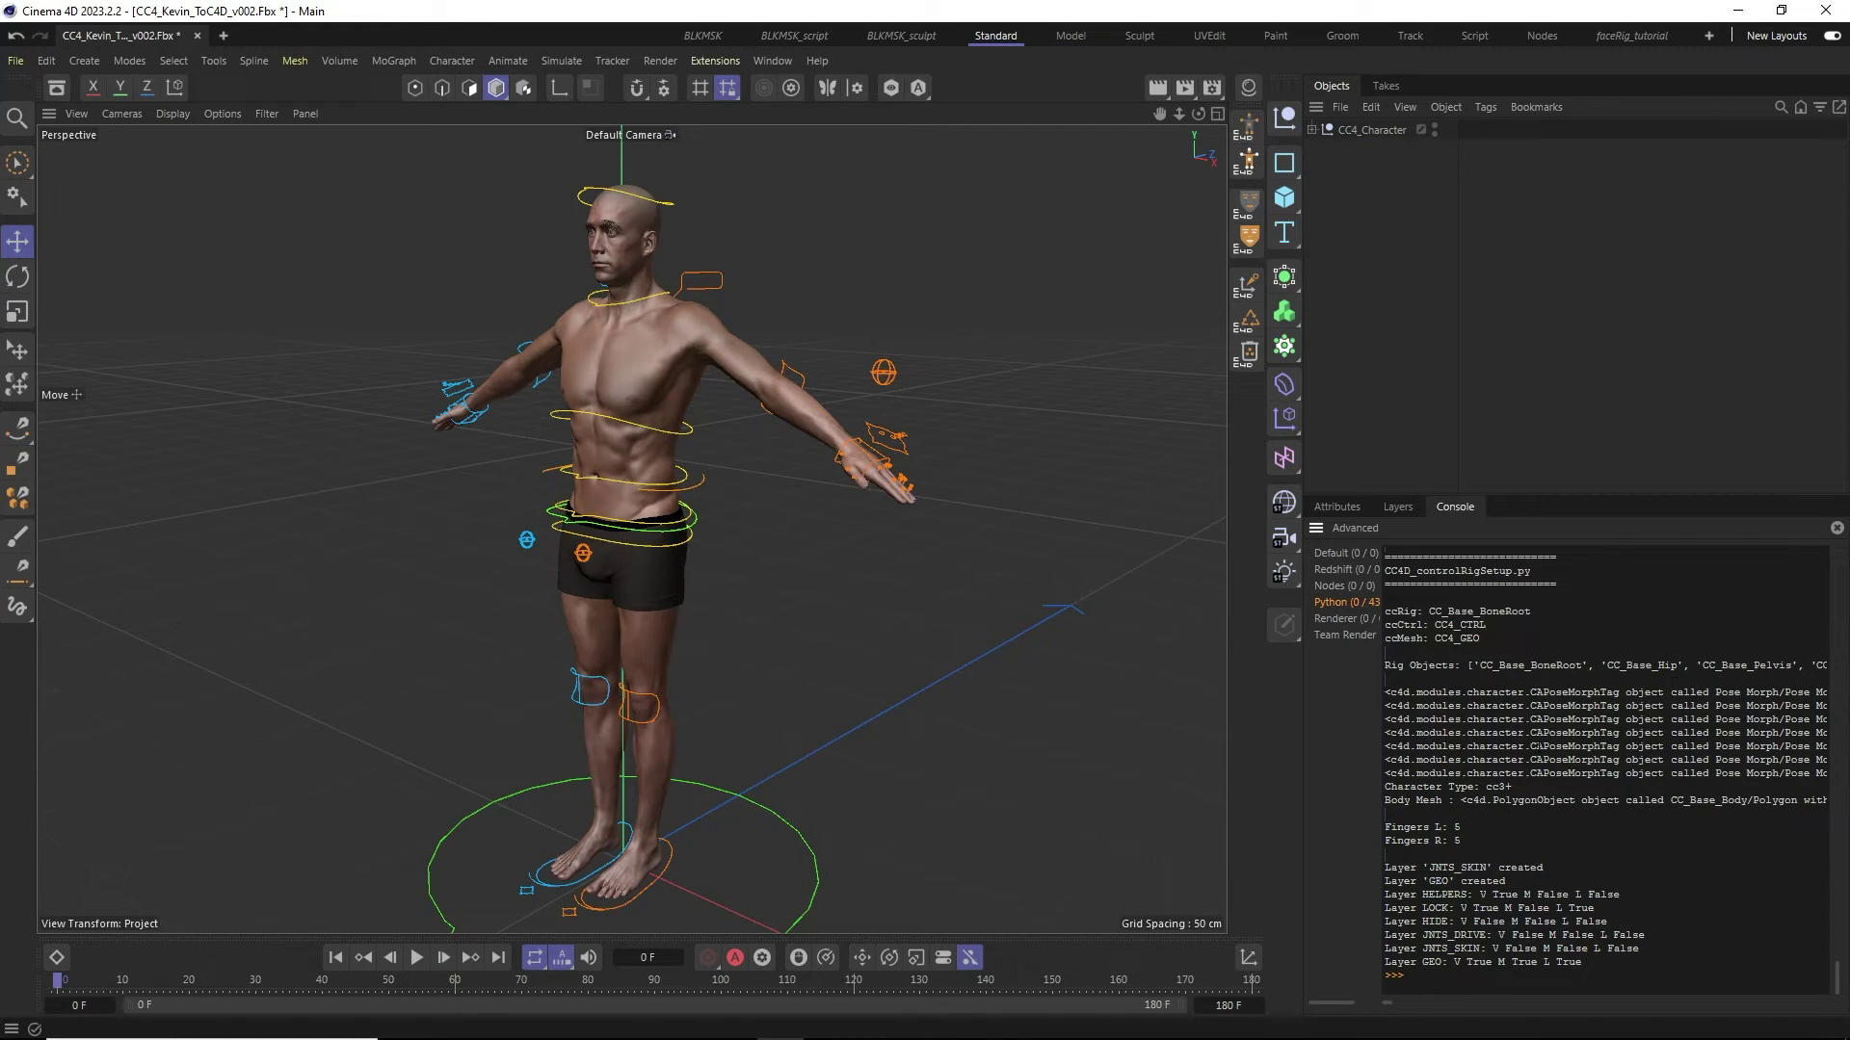
left_click_drag(1448, 787, 1514, 787)
- Inspect the CC4_Character null by reviewing the scene layers and unfolding its control and geometry groups
left_click(1363, 131)
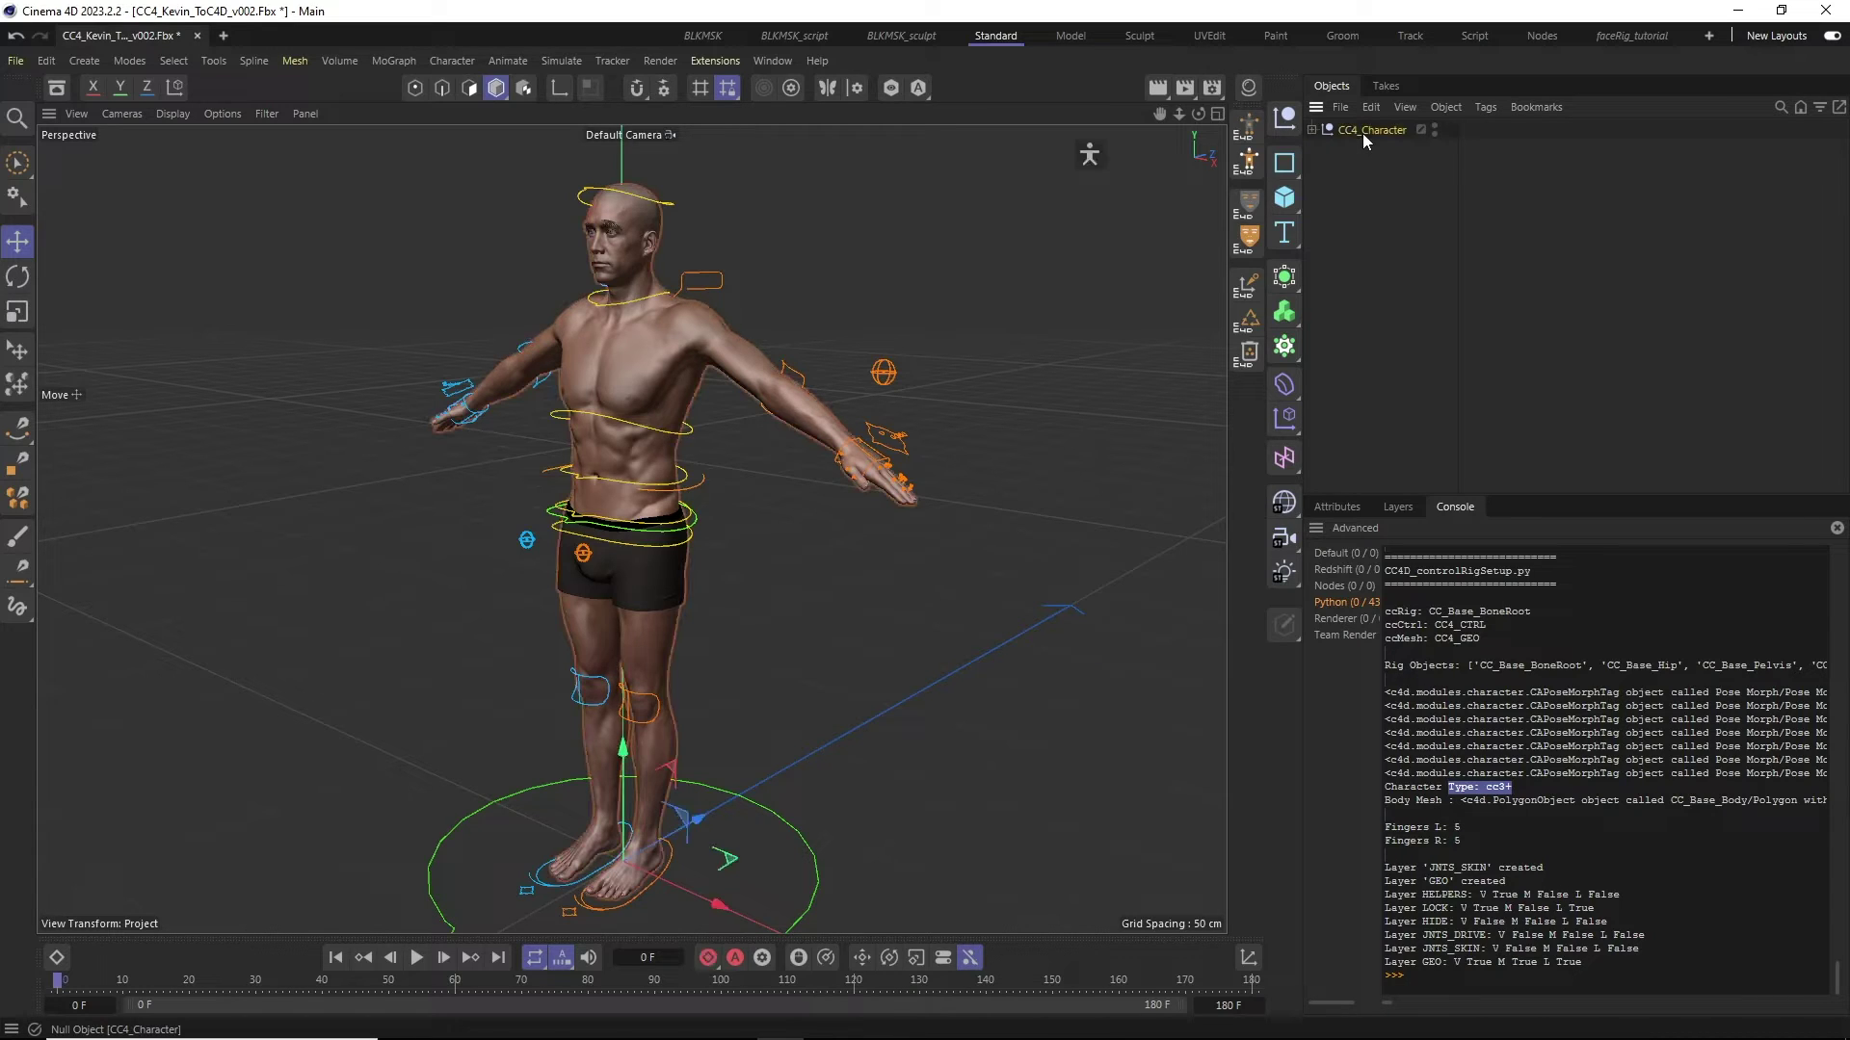
left_click(1398, 507)
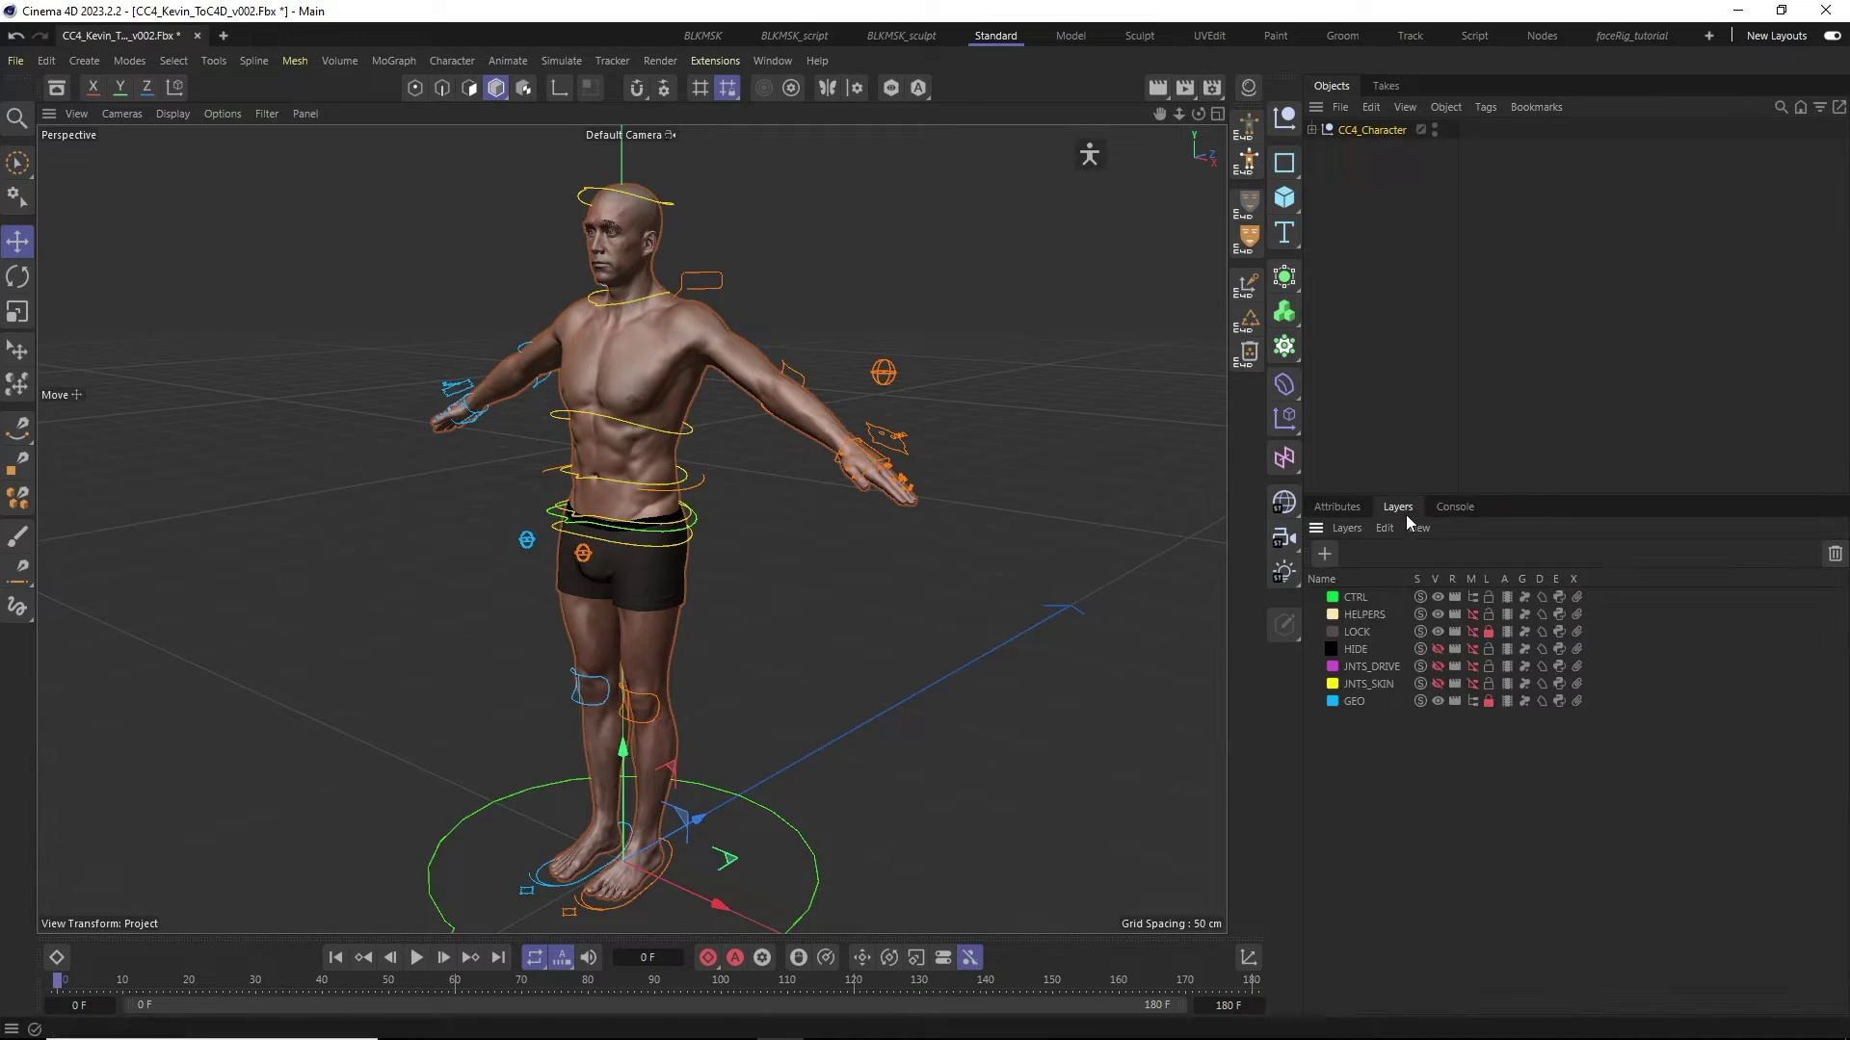
left_click(1312, 130)
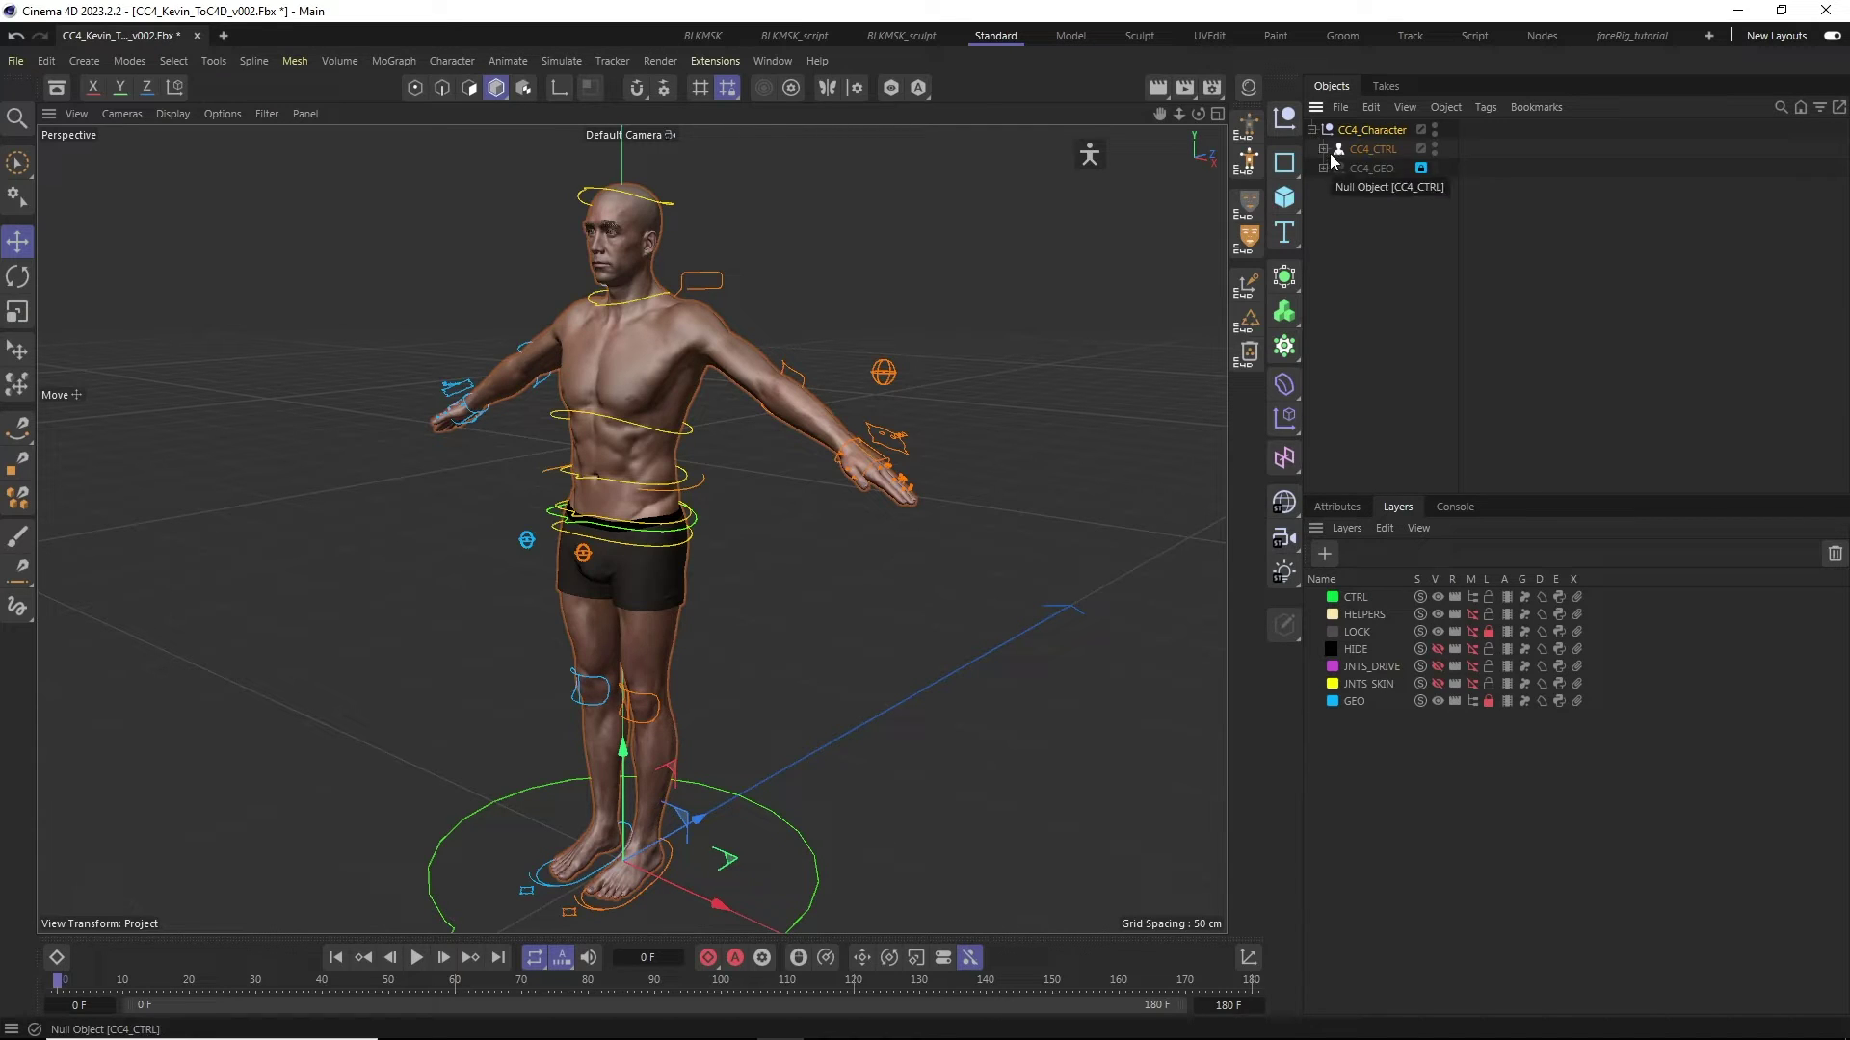
left_click(1324, 148)
left_click(1324, 206)
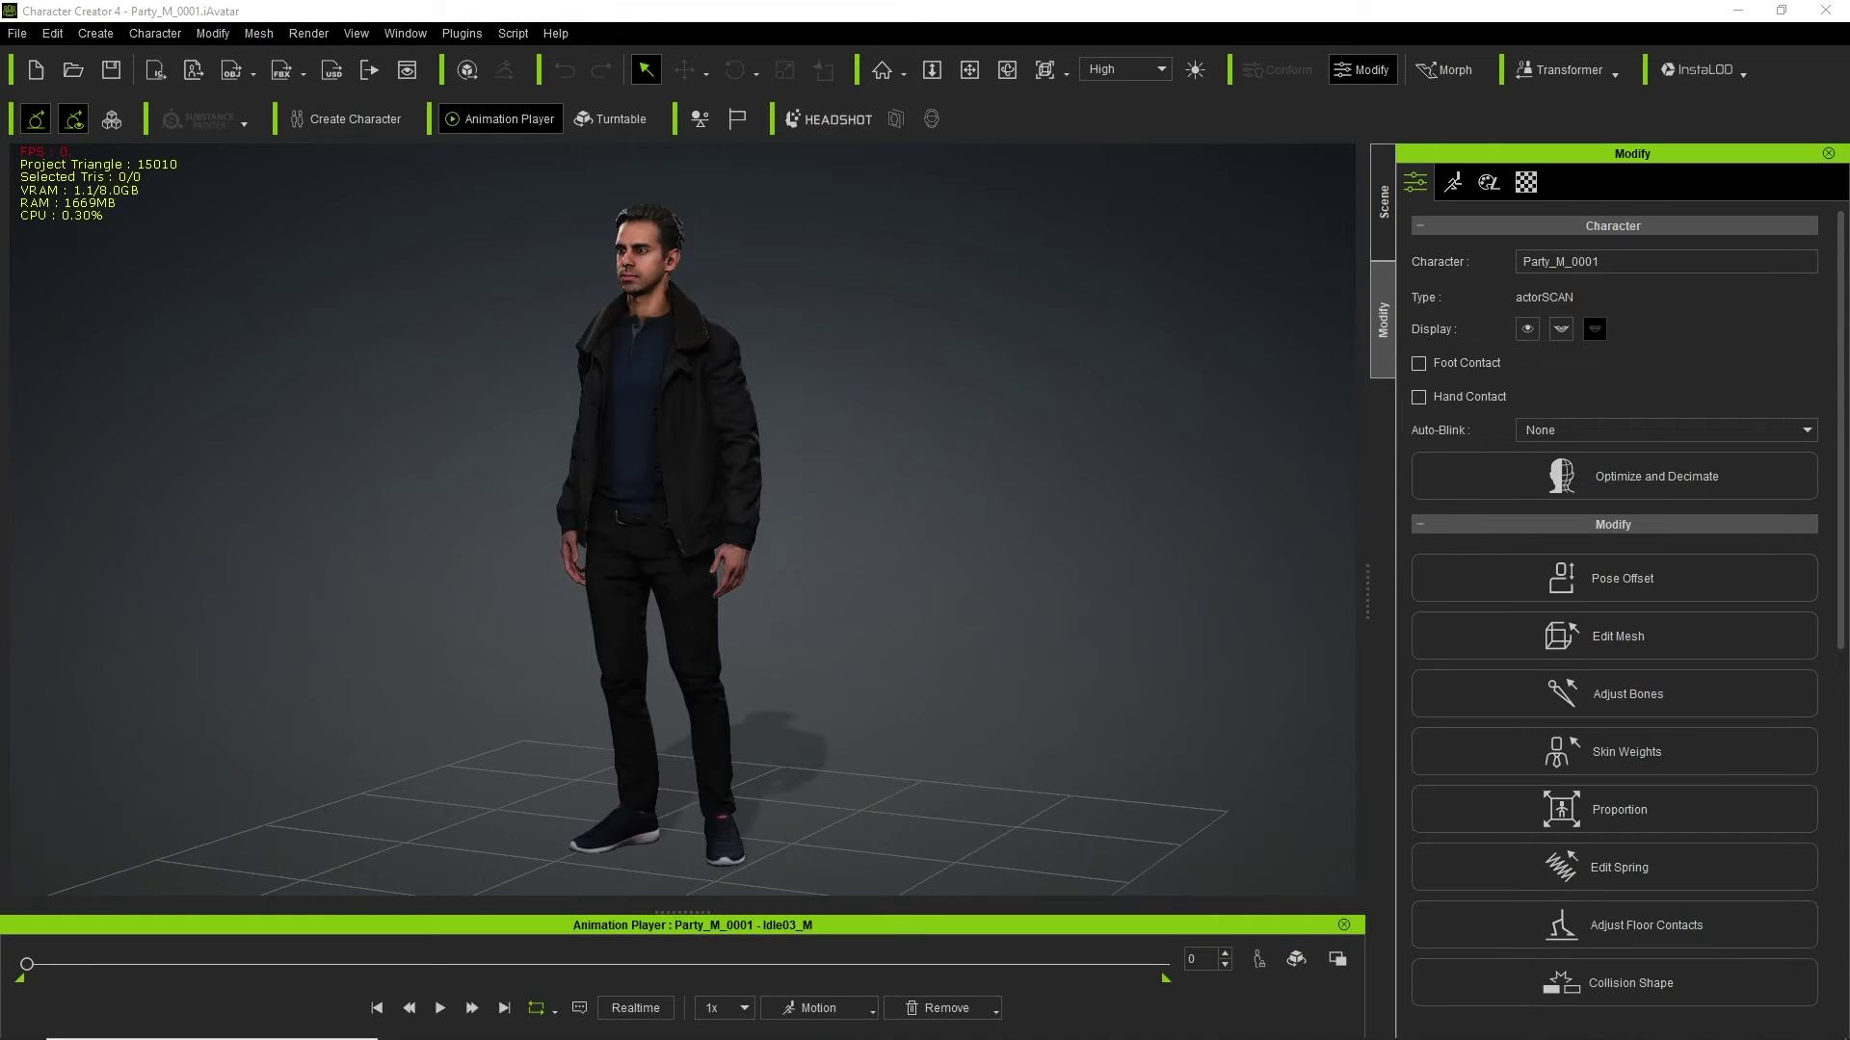
- Switch to Character Creator 4 and restore the bind pose of the Party_M_0001 actorSCAN character
key("F4")
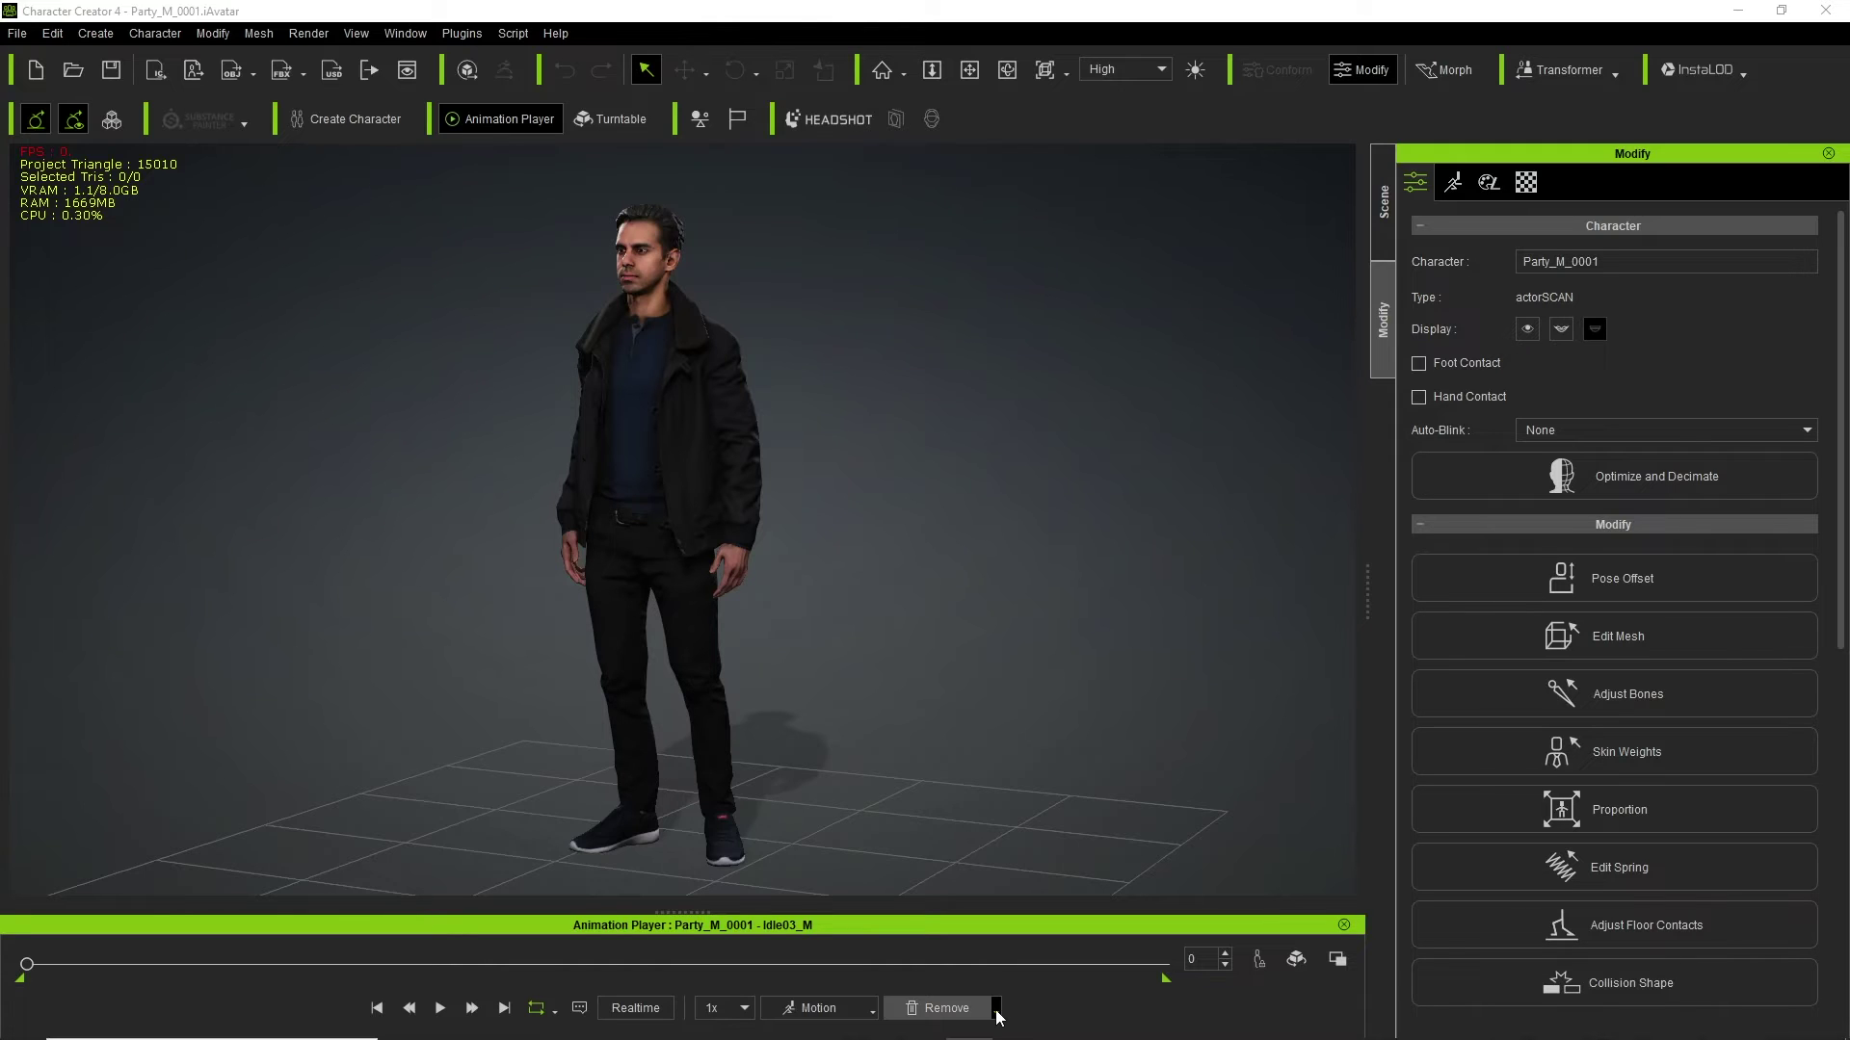
left_click(998, 1008)
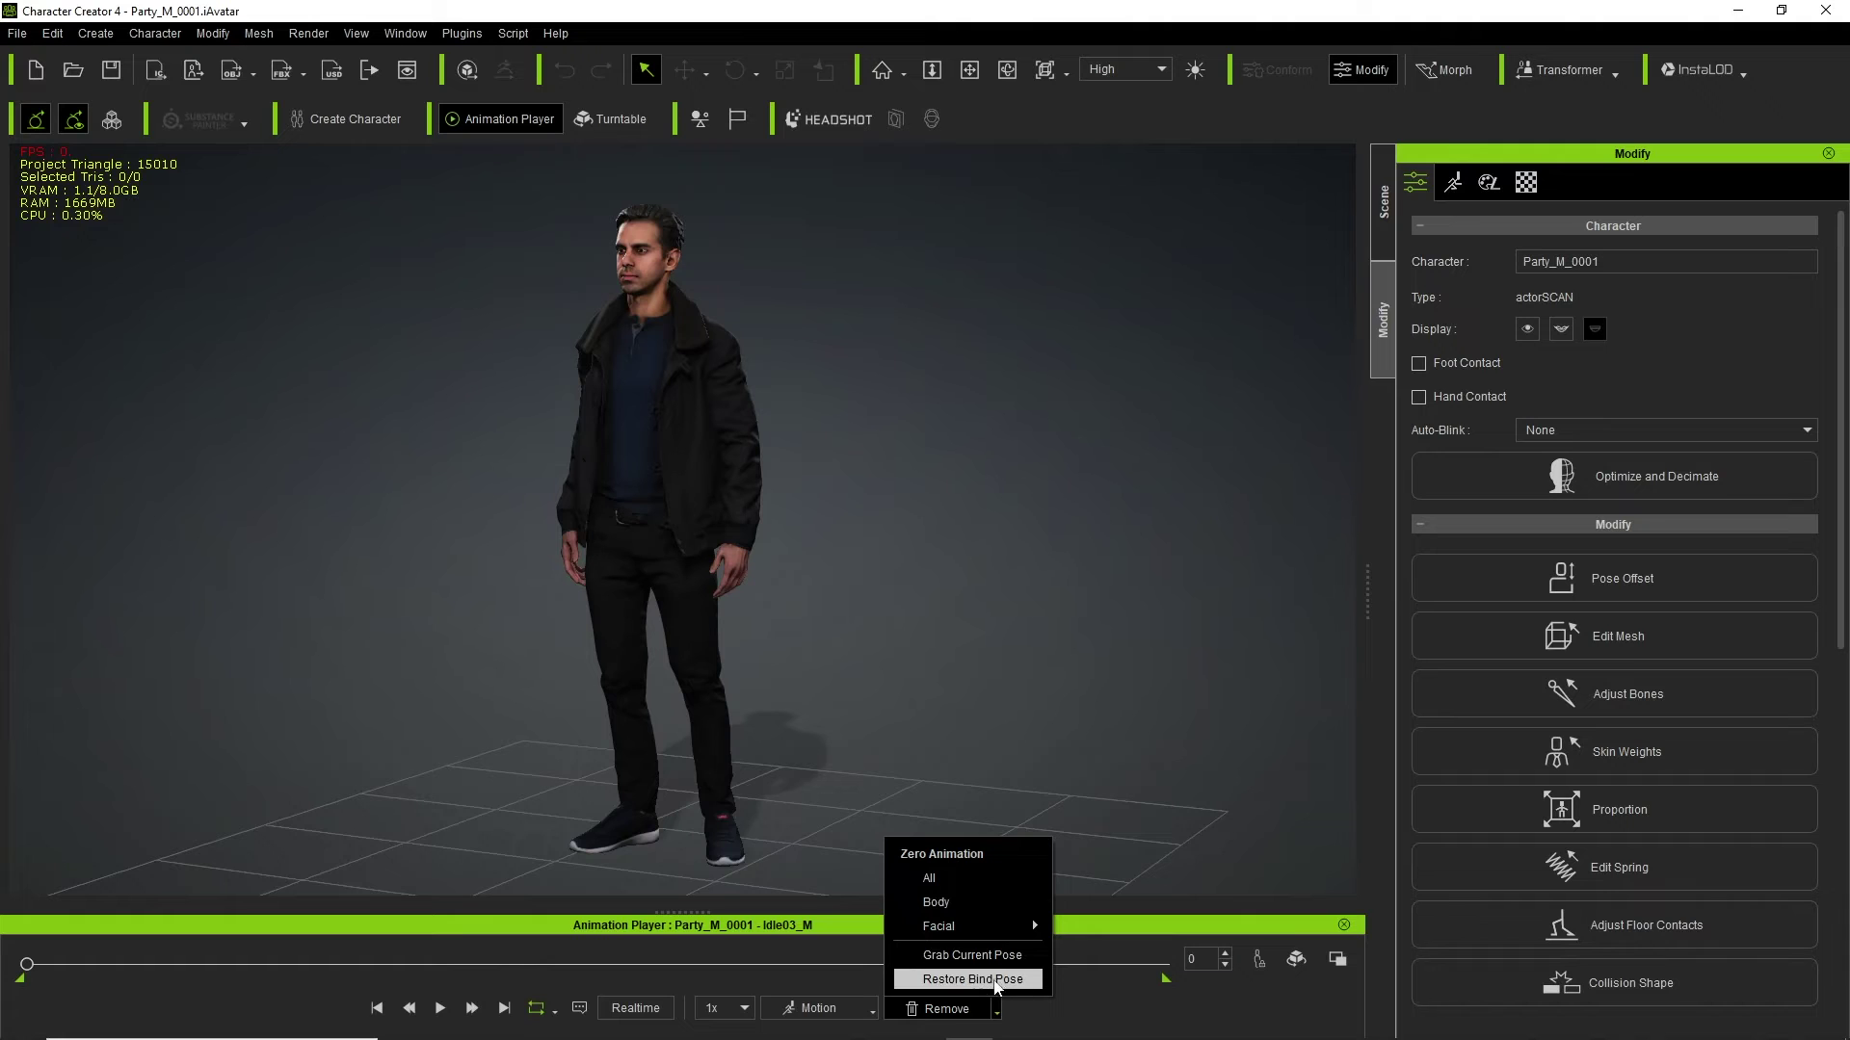
left_click(958, 980)
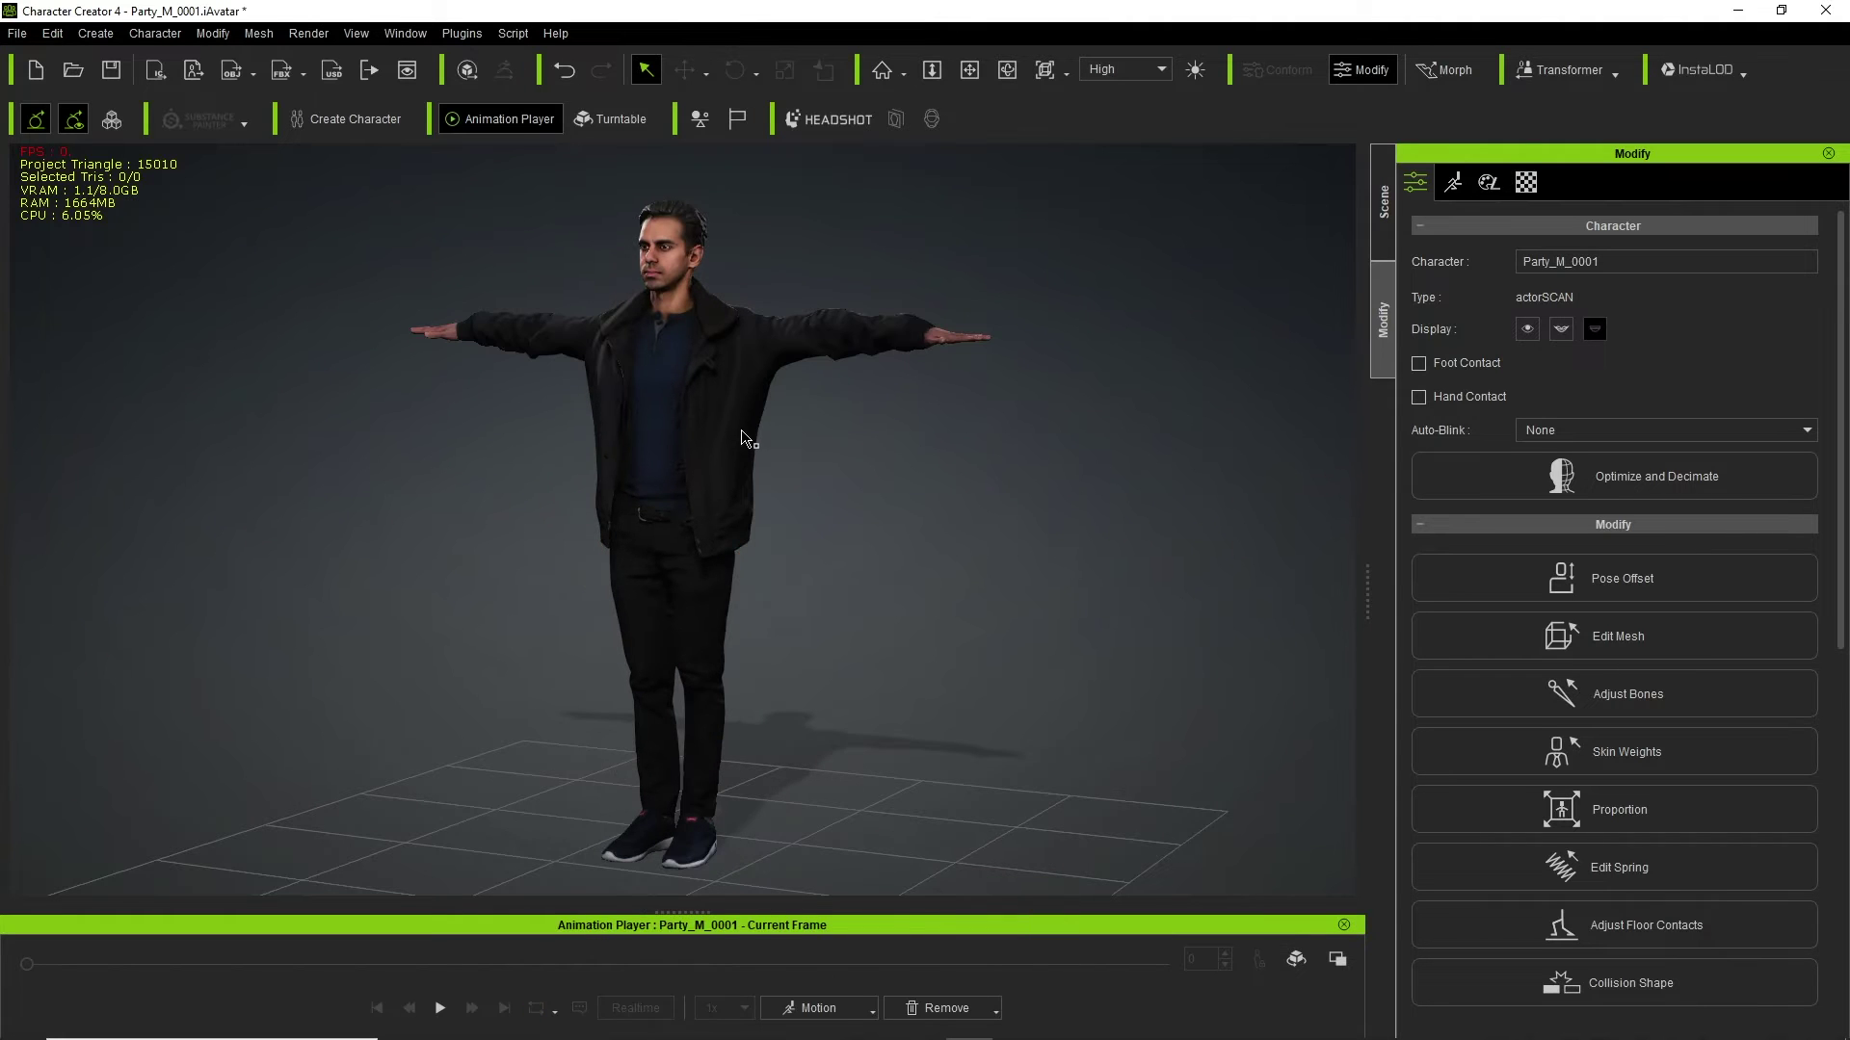
right_click_drag(737, 439, 683, 465)
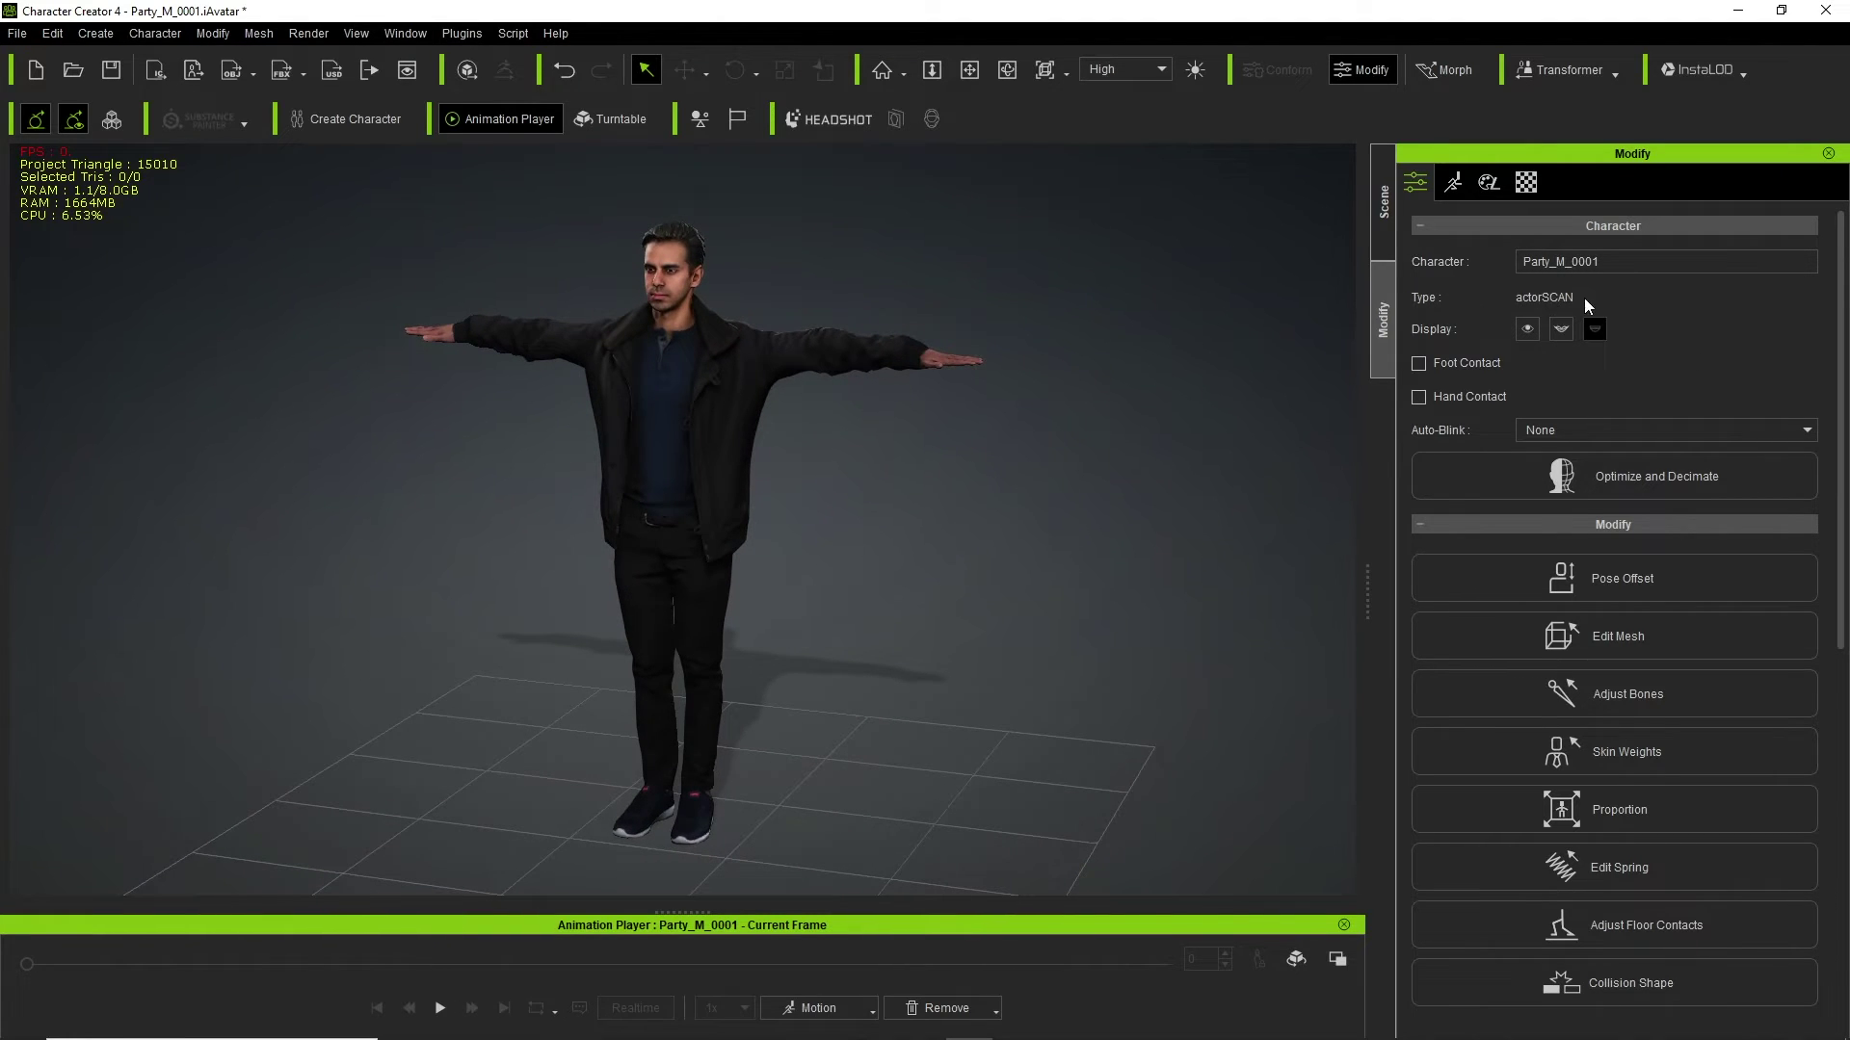
right_click_drag(682, 414, 659, 403)
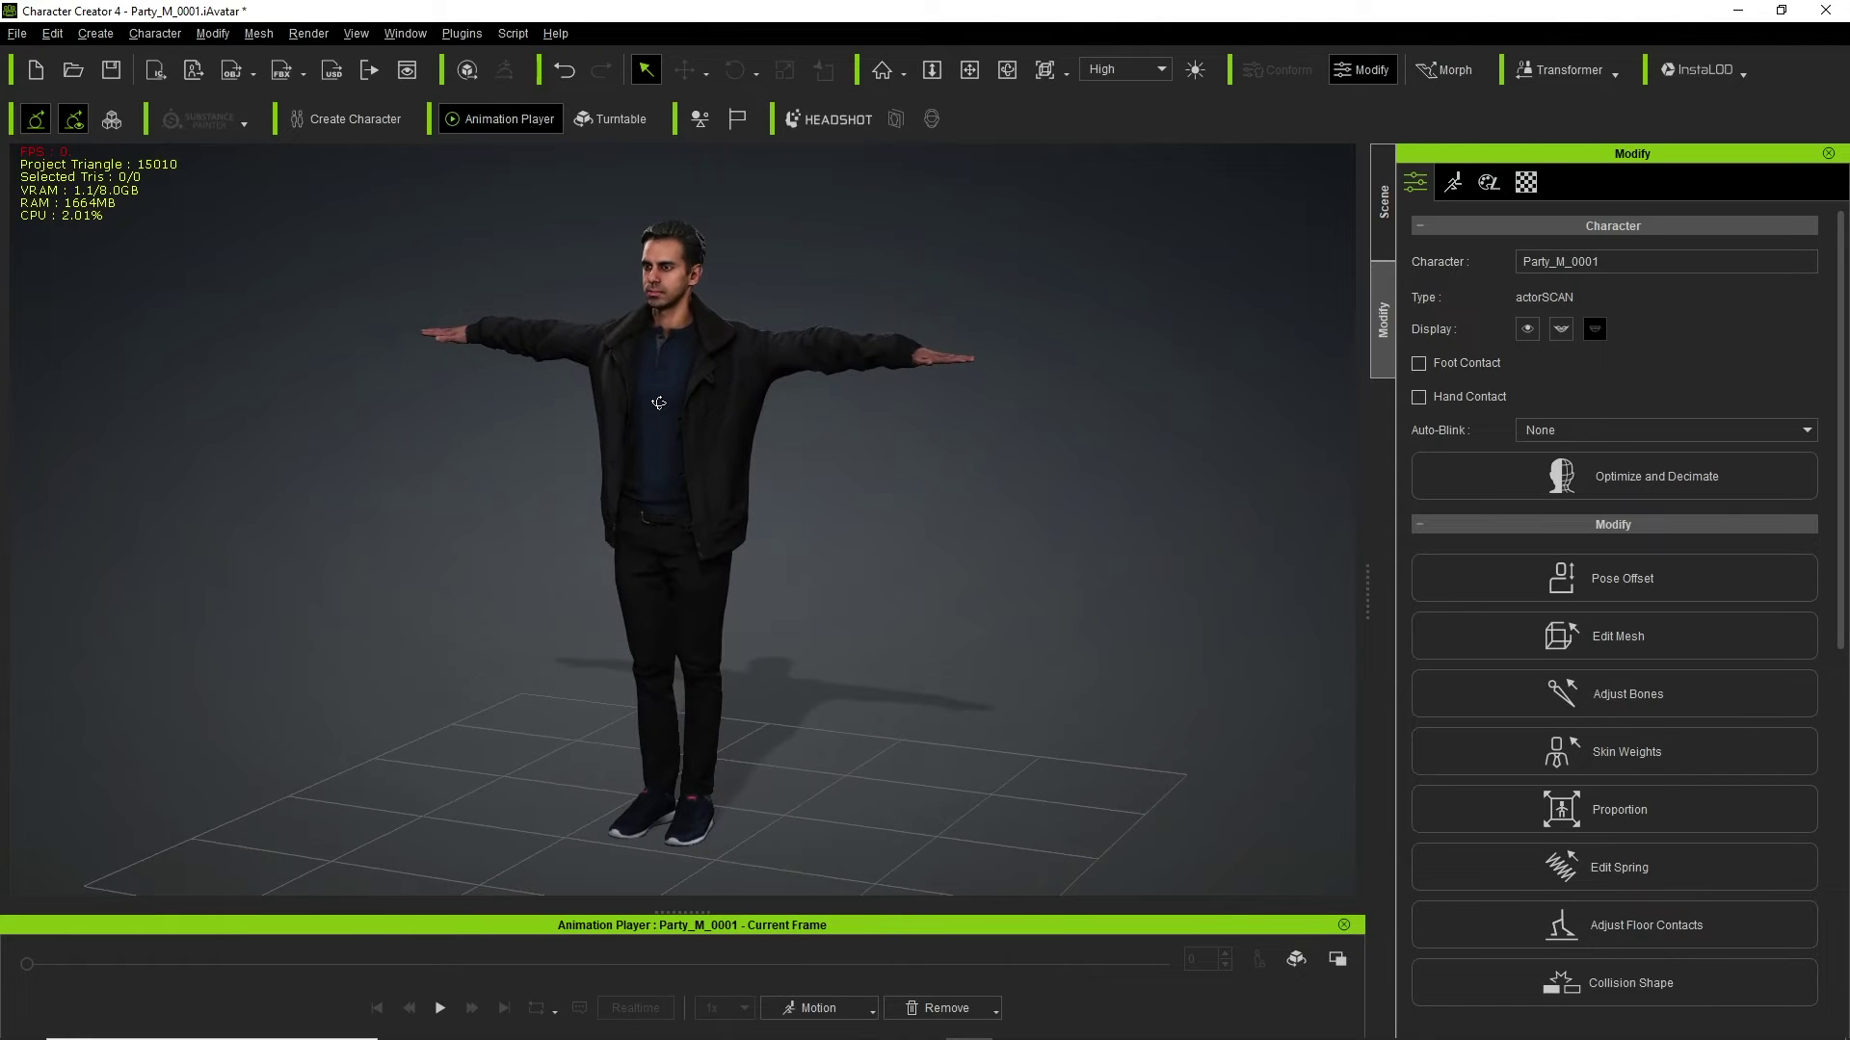
- Start an FBX export of the clothed character using the Cinema 4D target tool preset
left_click(16, 33)
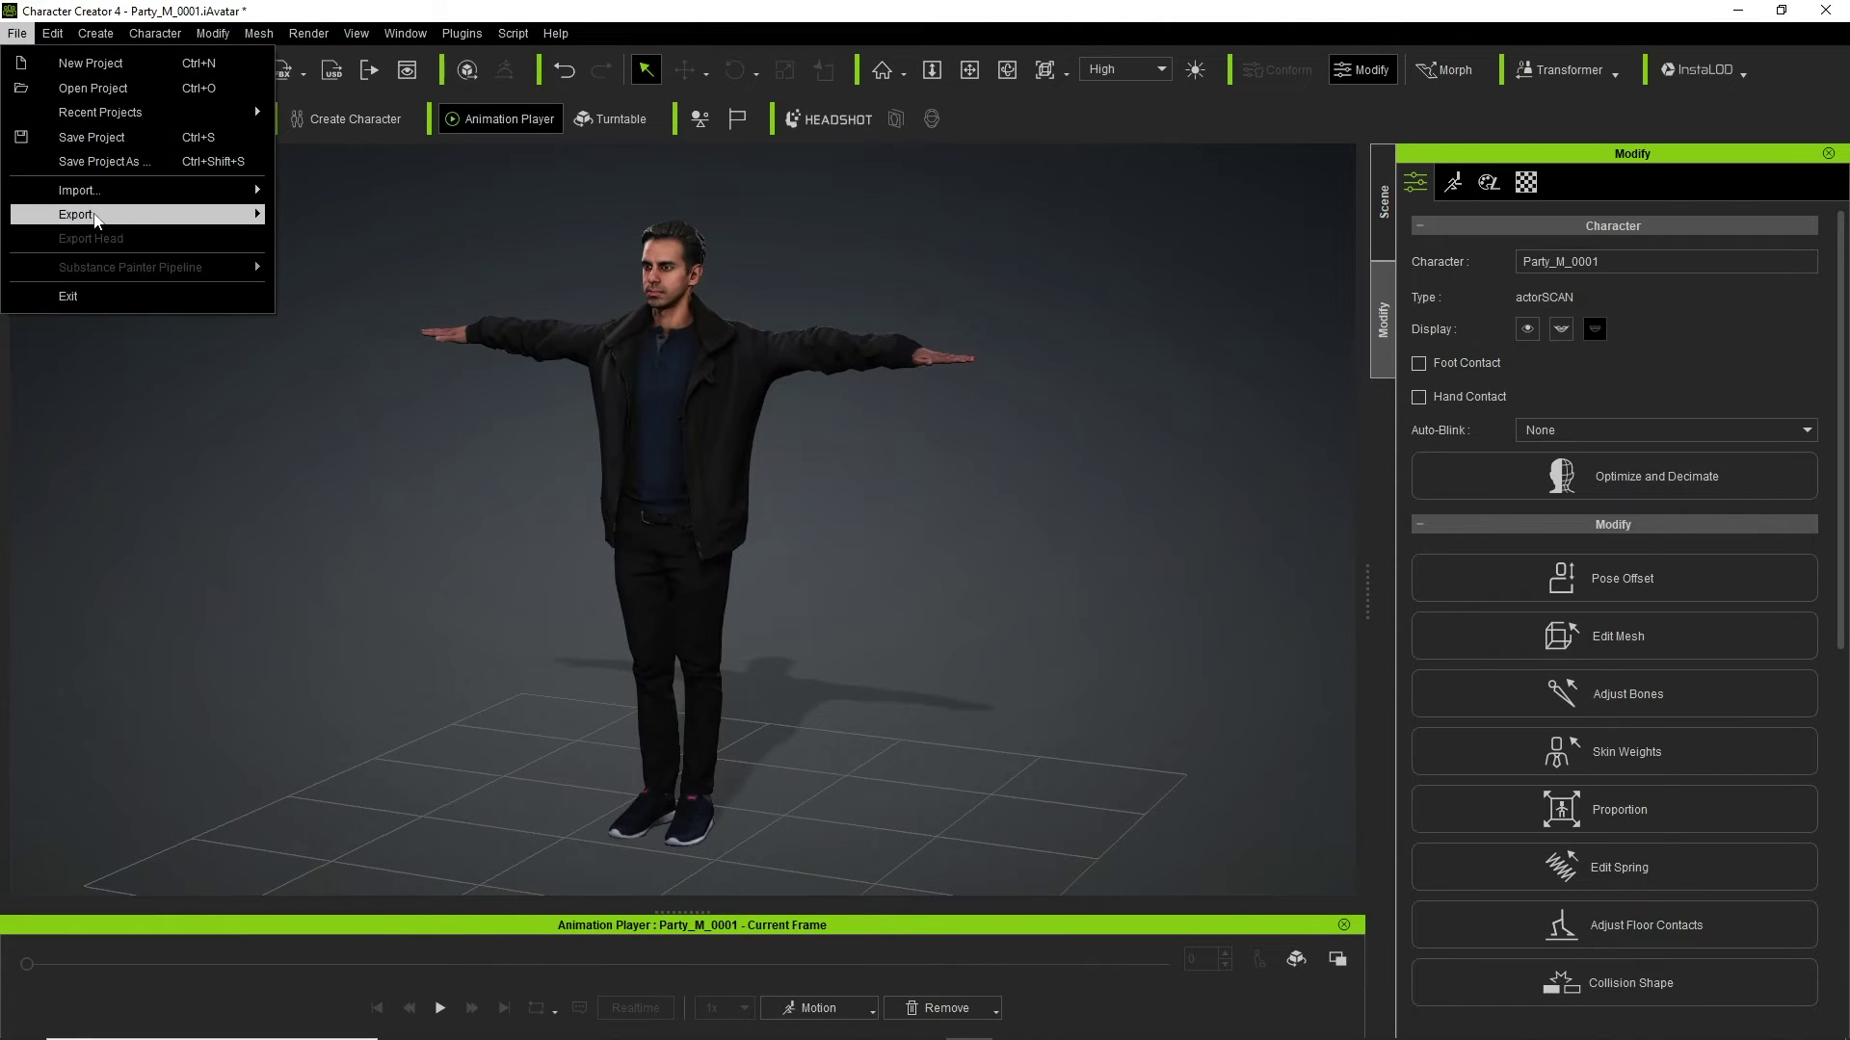
mouse_move(94, 221)
mouse_move(362, 314)
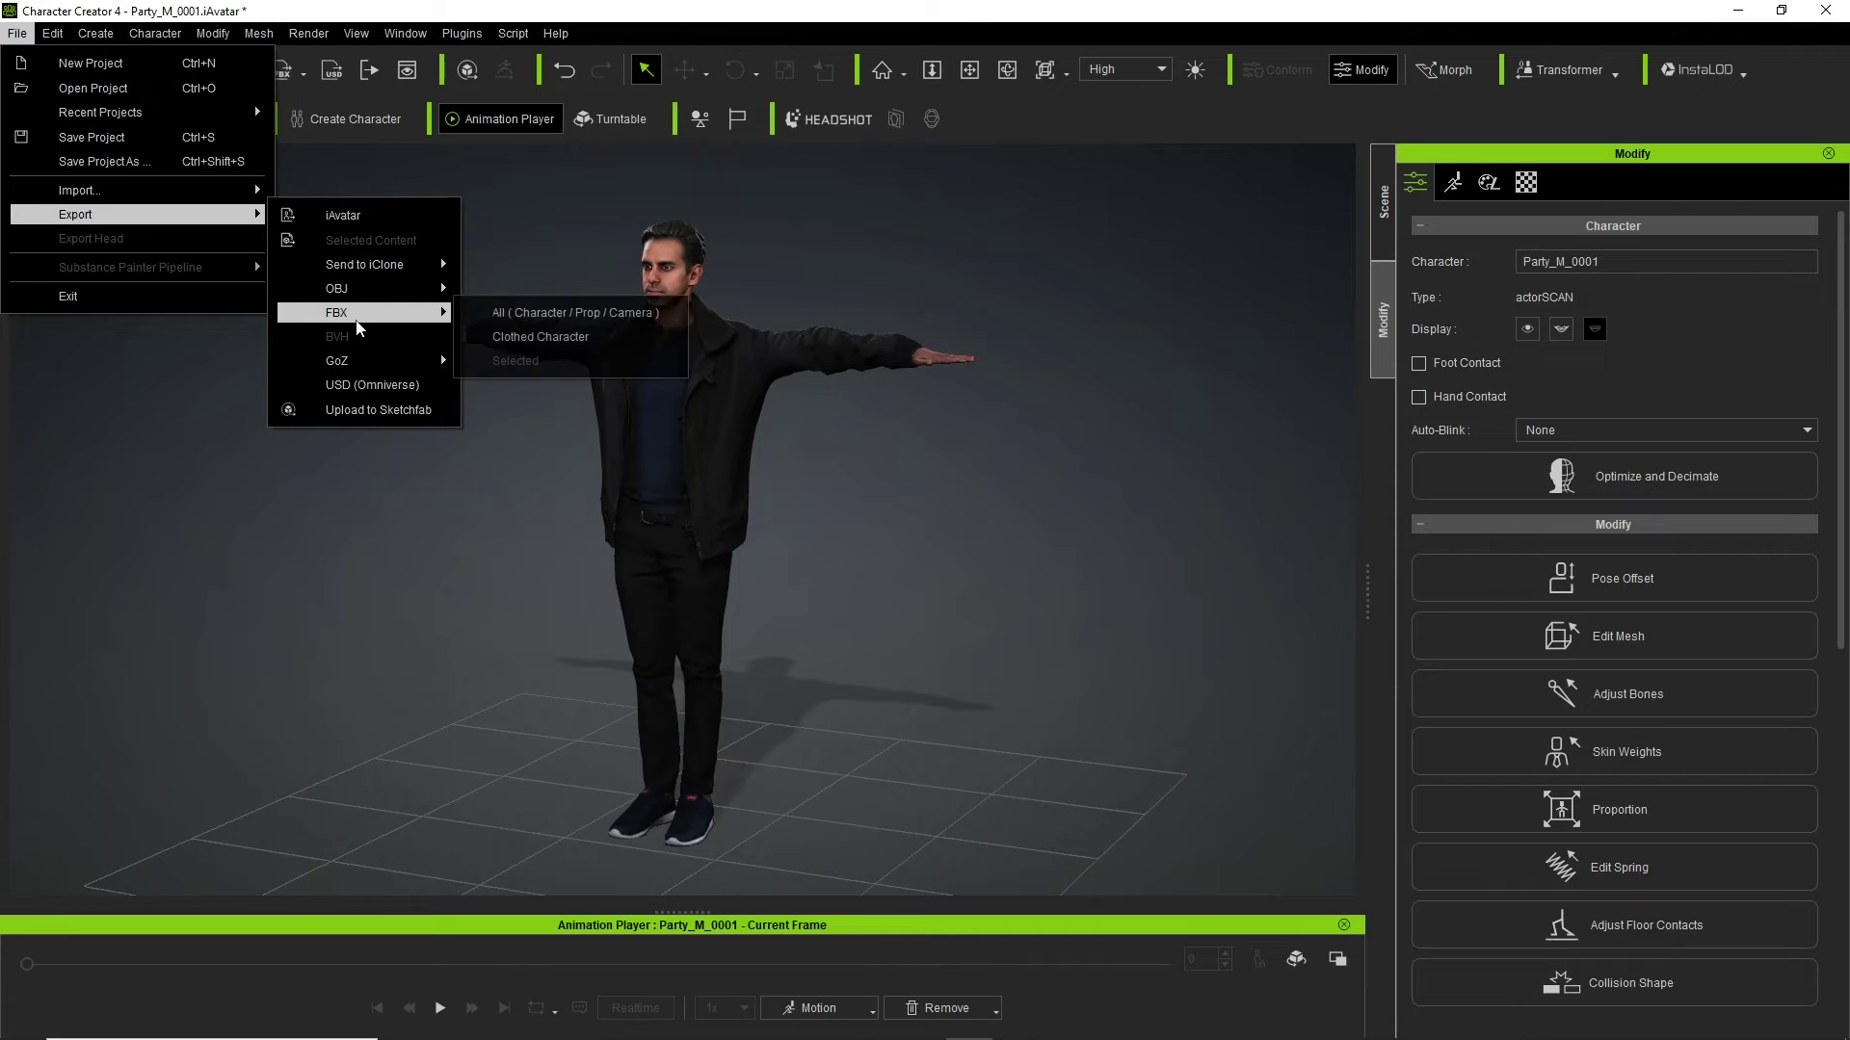
left_click(542, 338)
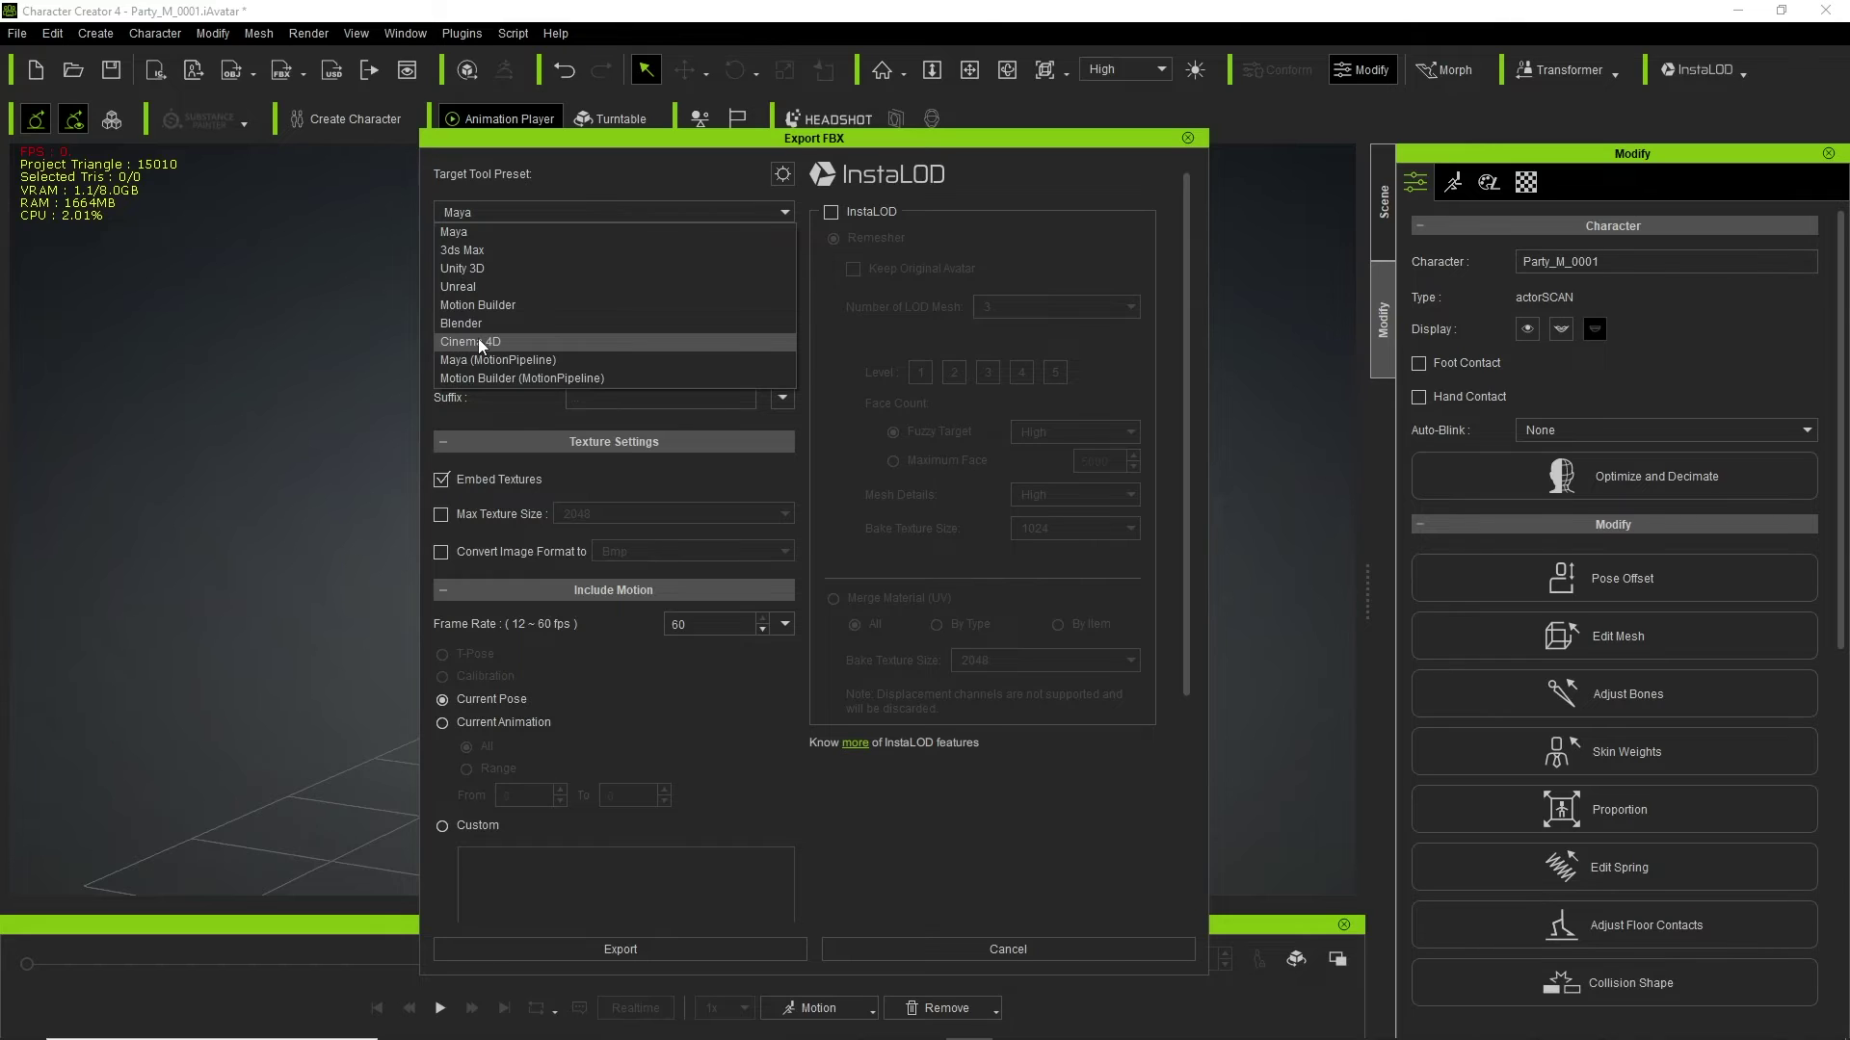
left_click(478, 339)
- Try the Mesh FBX option, expand its Default Pose section and move the export dialog aside to reveal the character
left_click(472, 279)
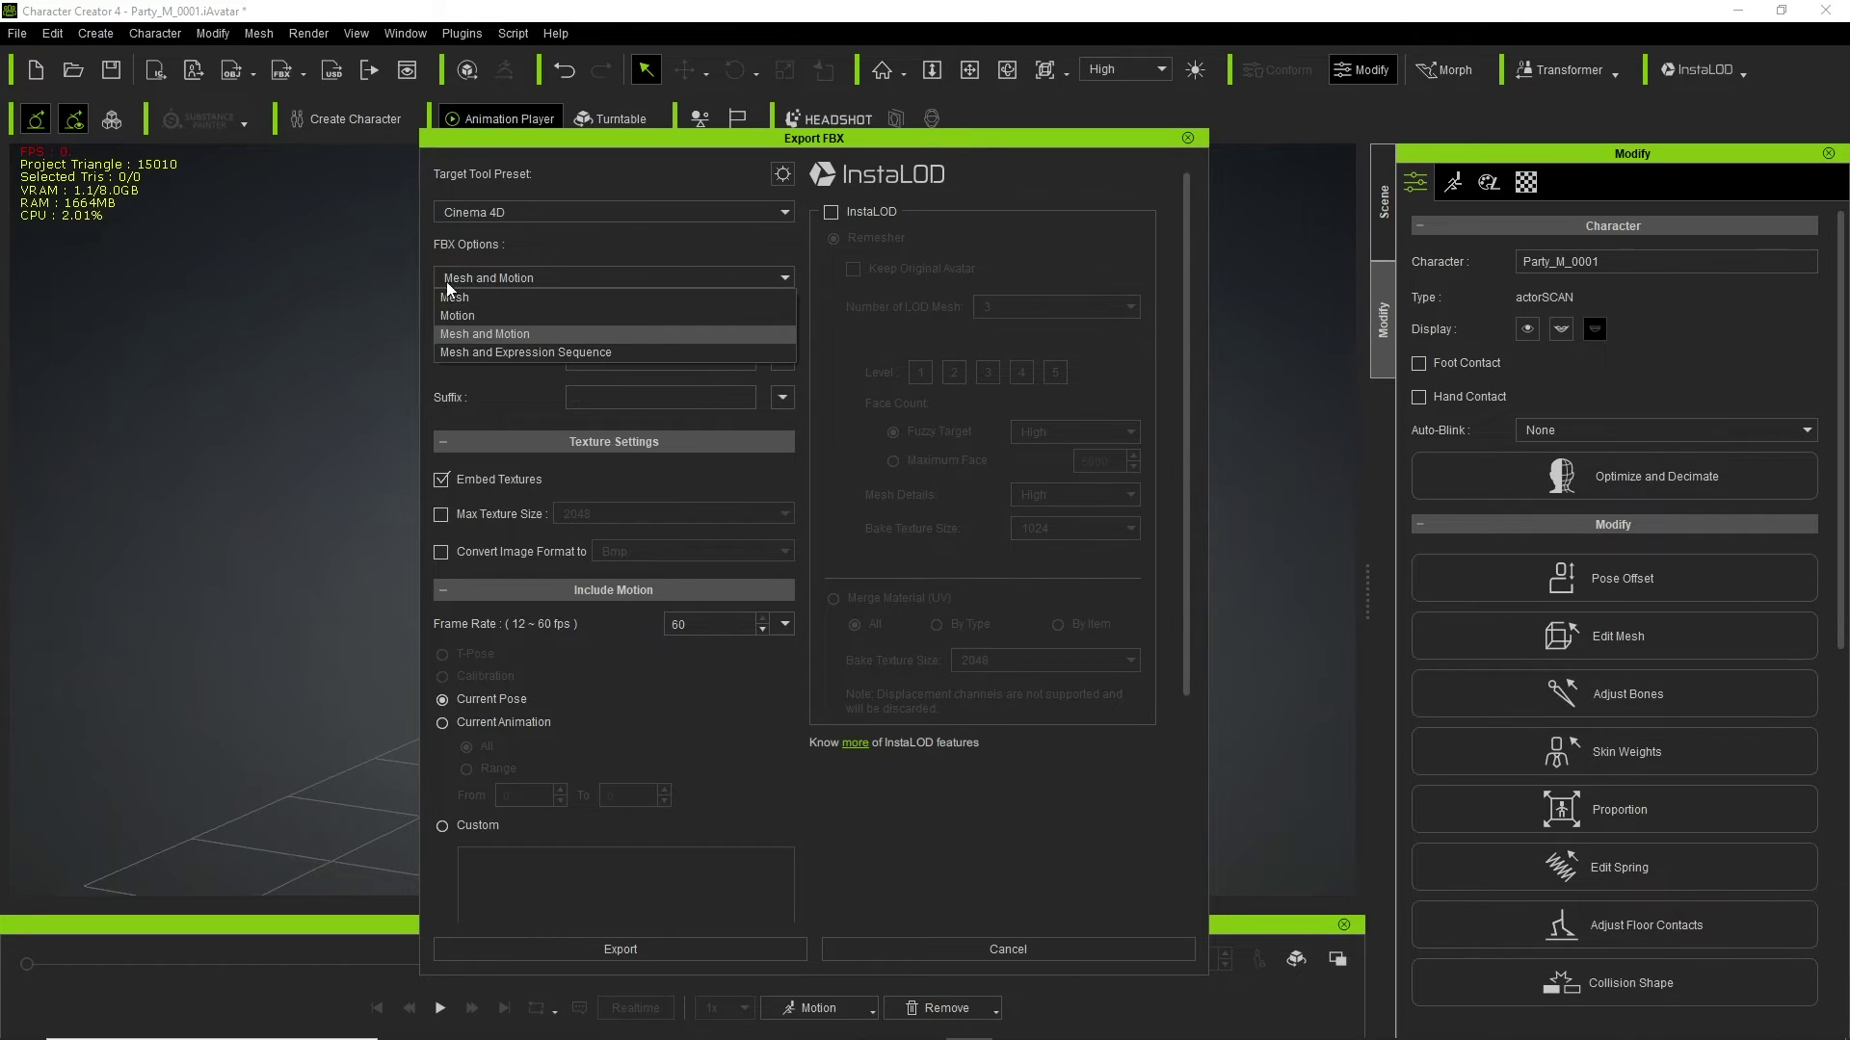
left_click(557, 293)
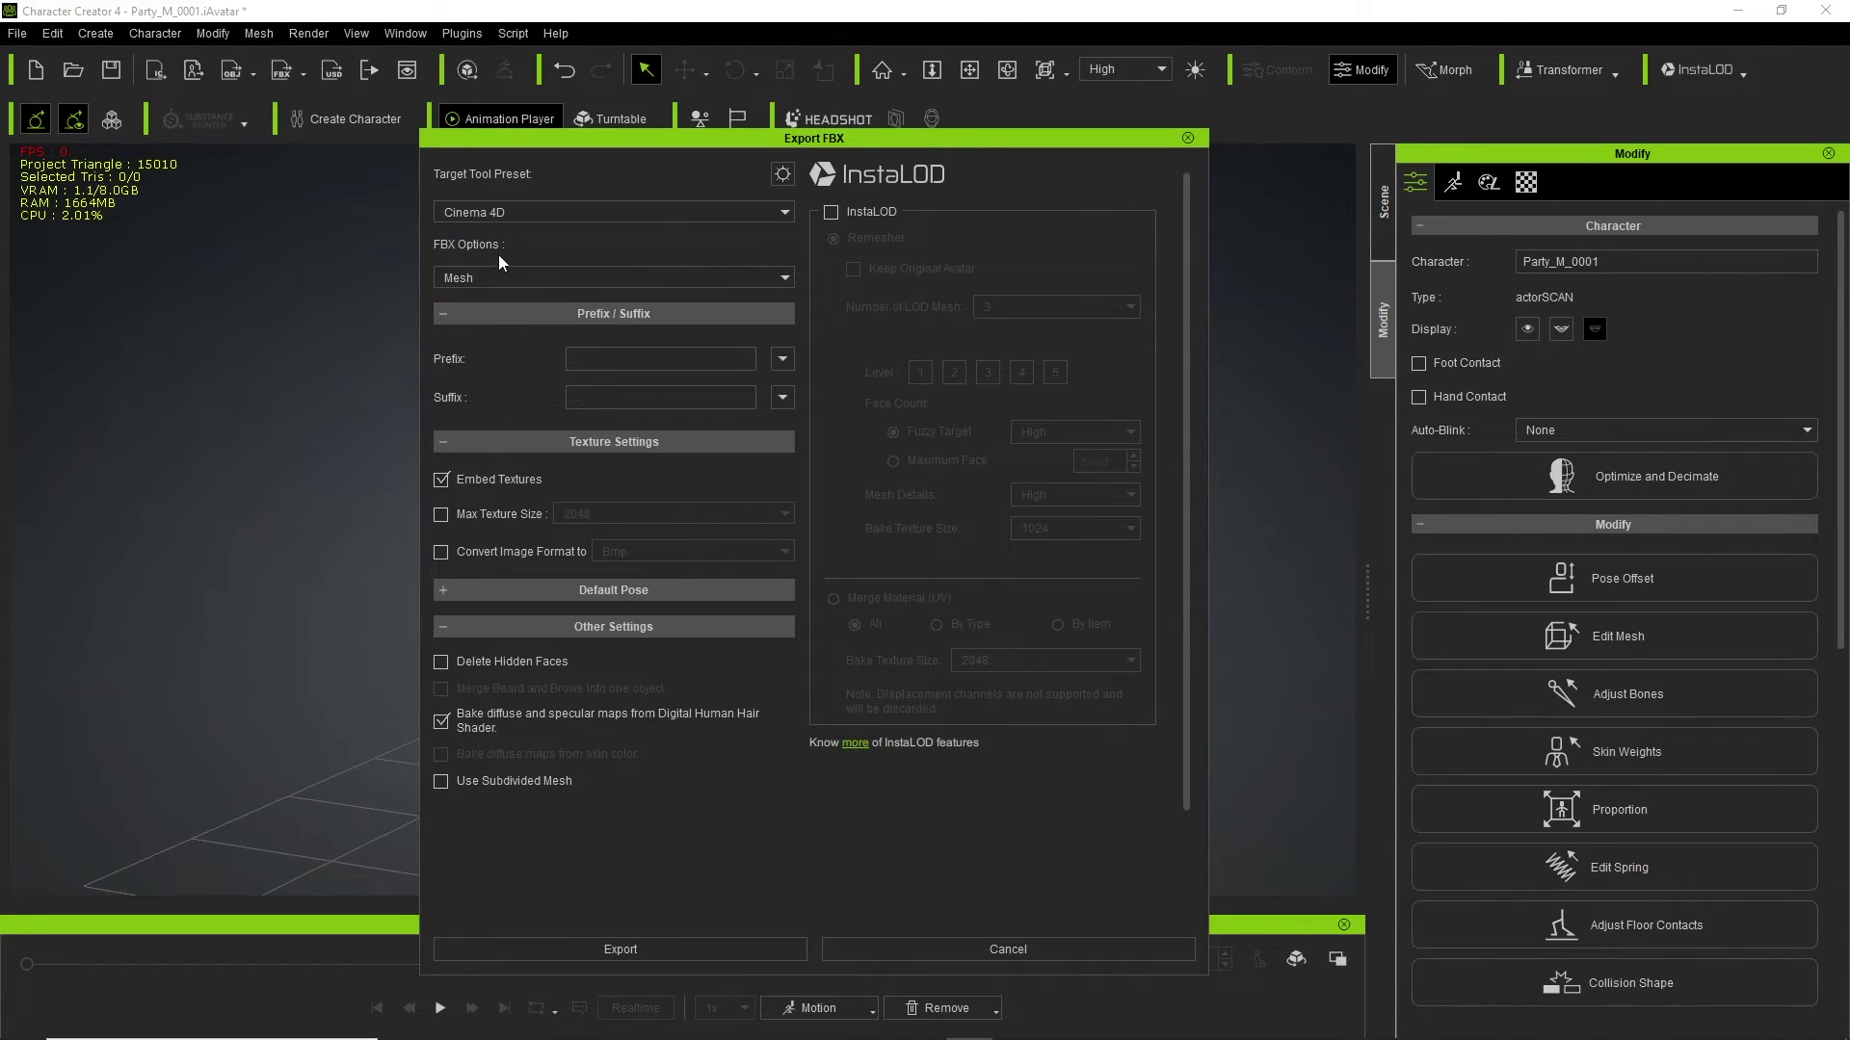
left_click(444, 591)
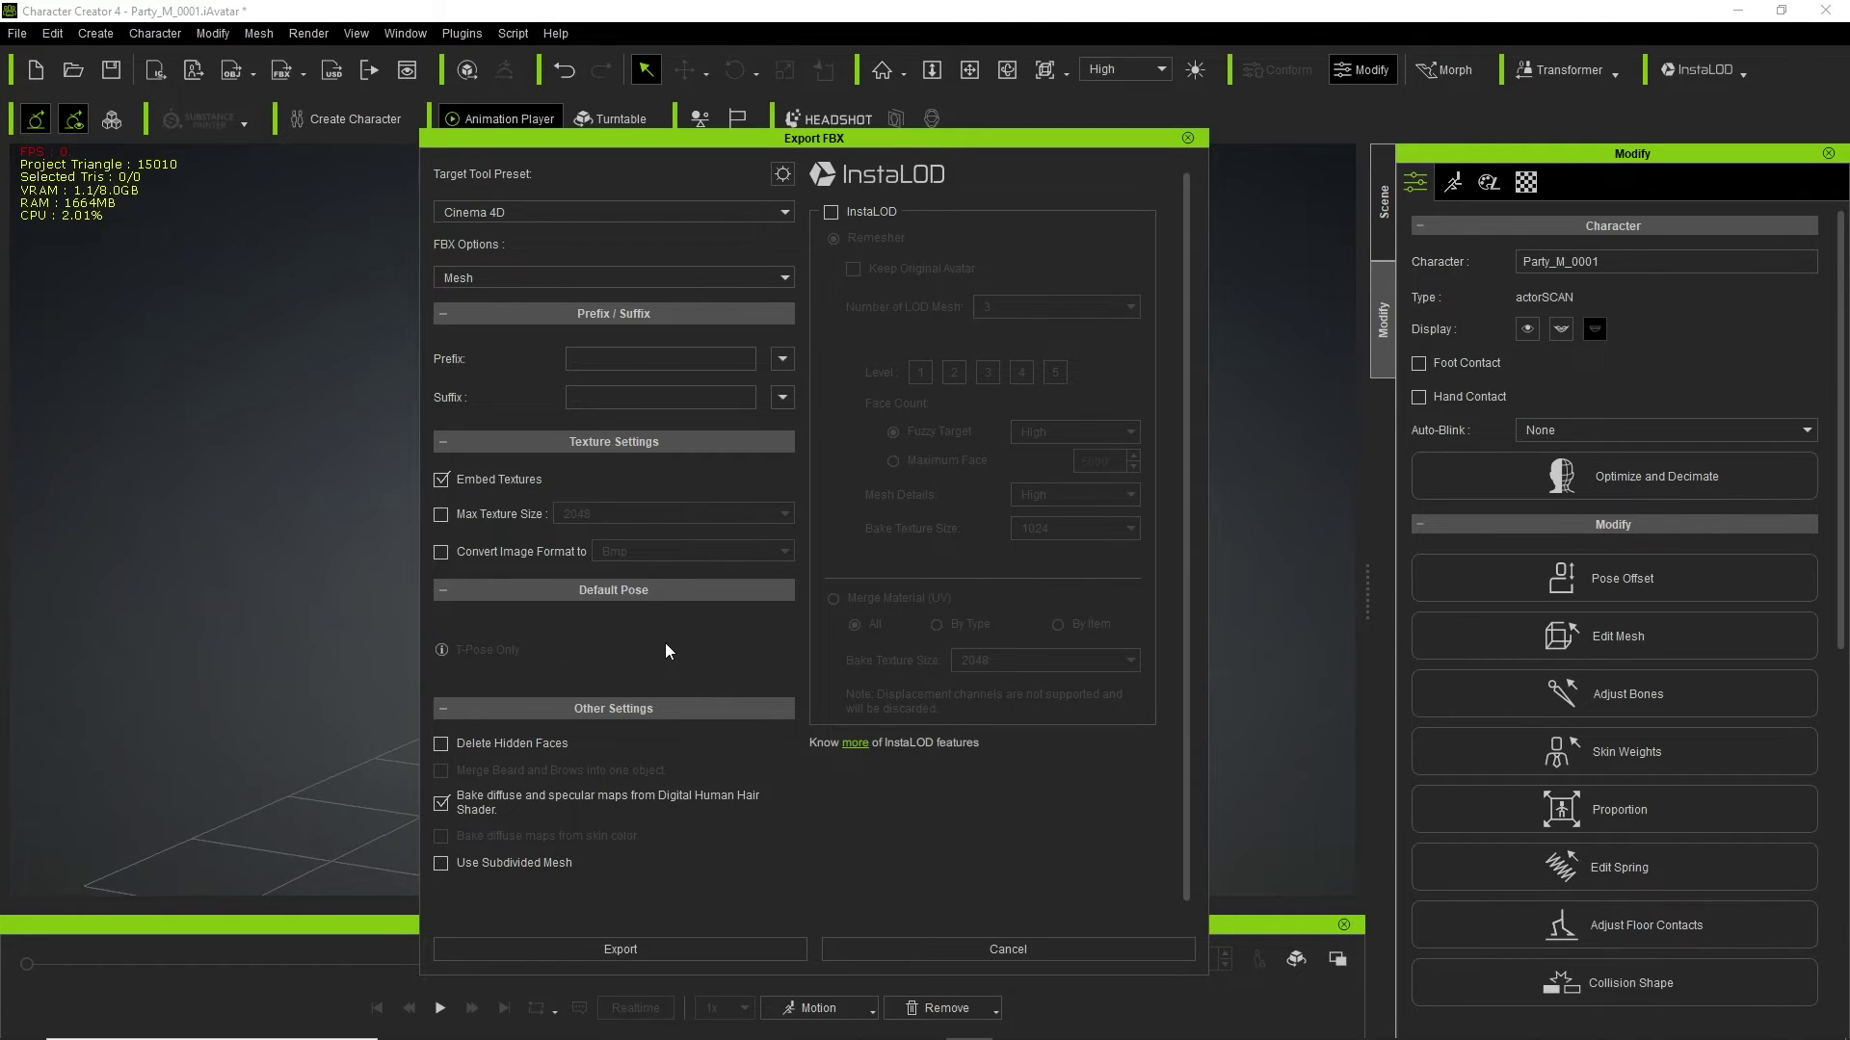
left_click_drag(627, 141, 1113, 99)
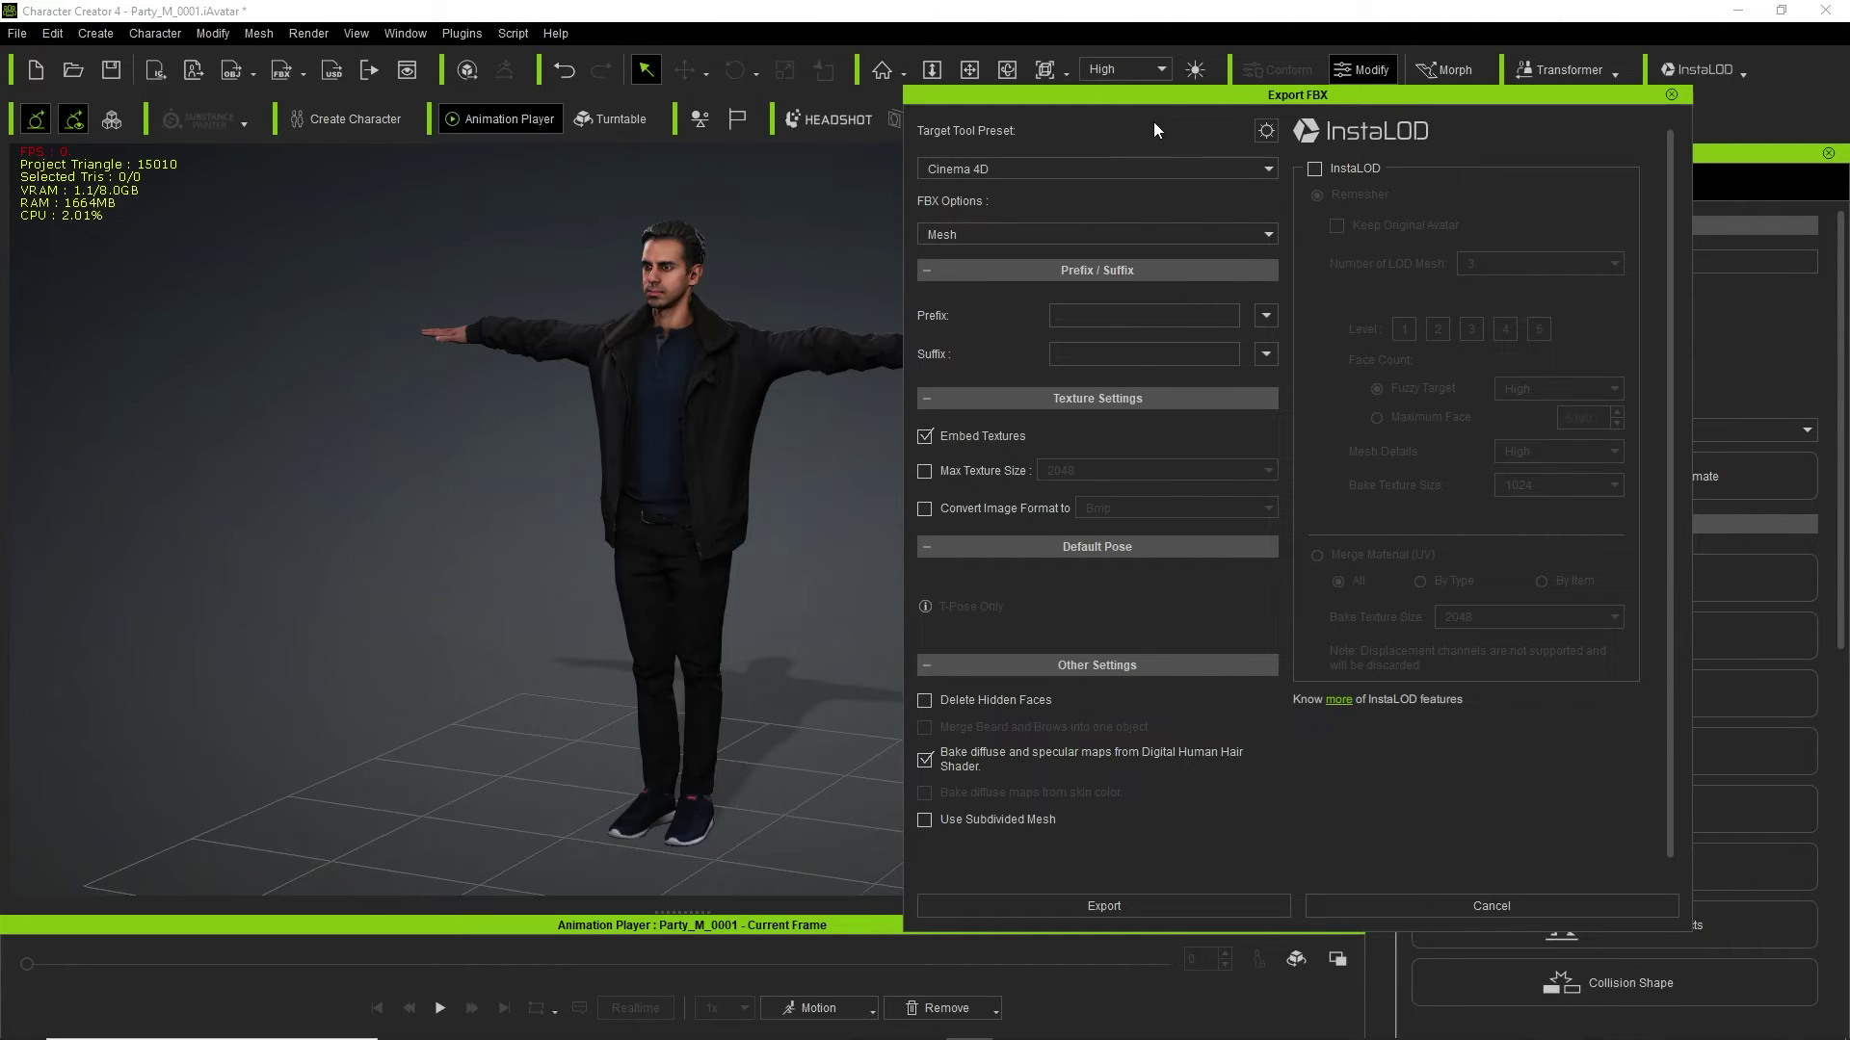
- Set the FBX option to Mesh and Motion and export the character in its current pose
left_click(954, 235)
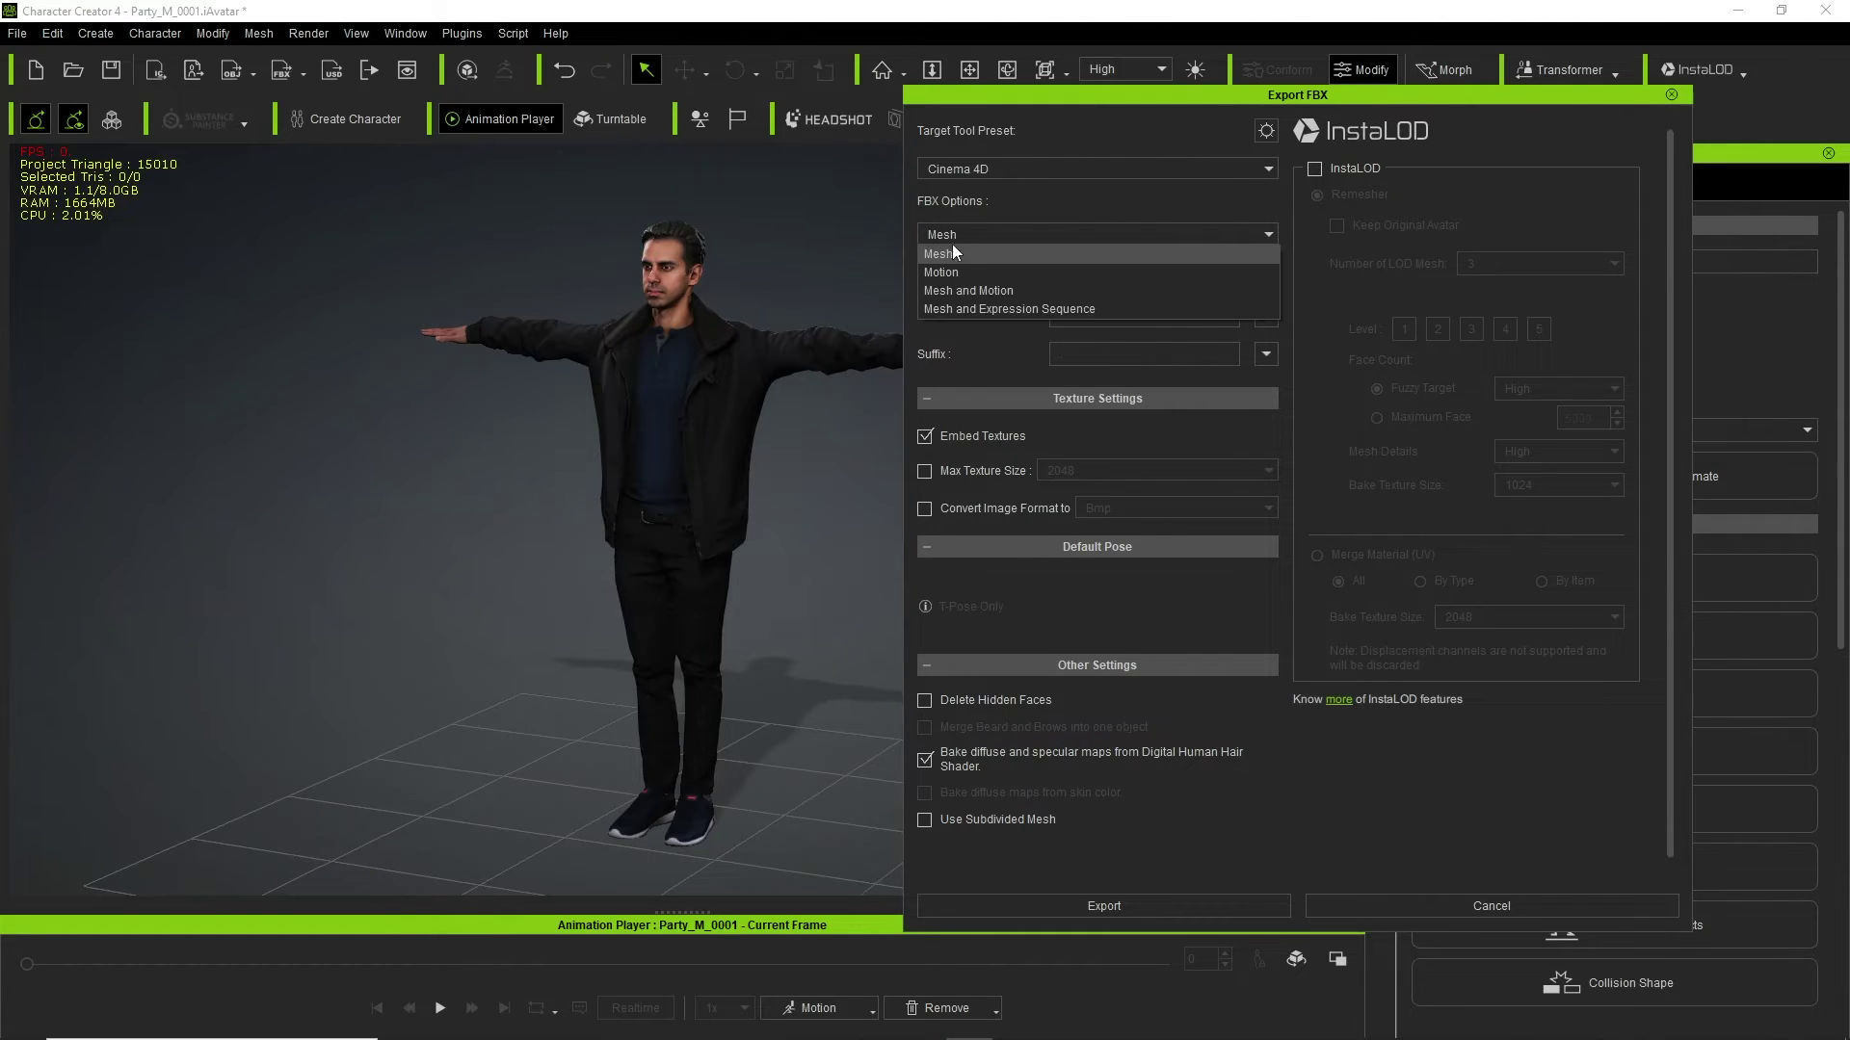
left_click(934, 287)
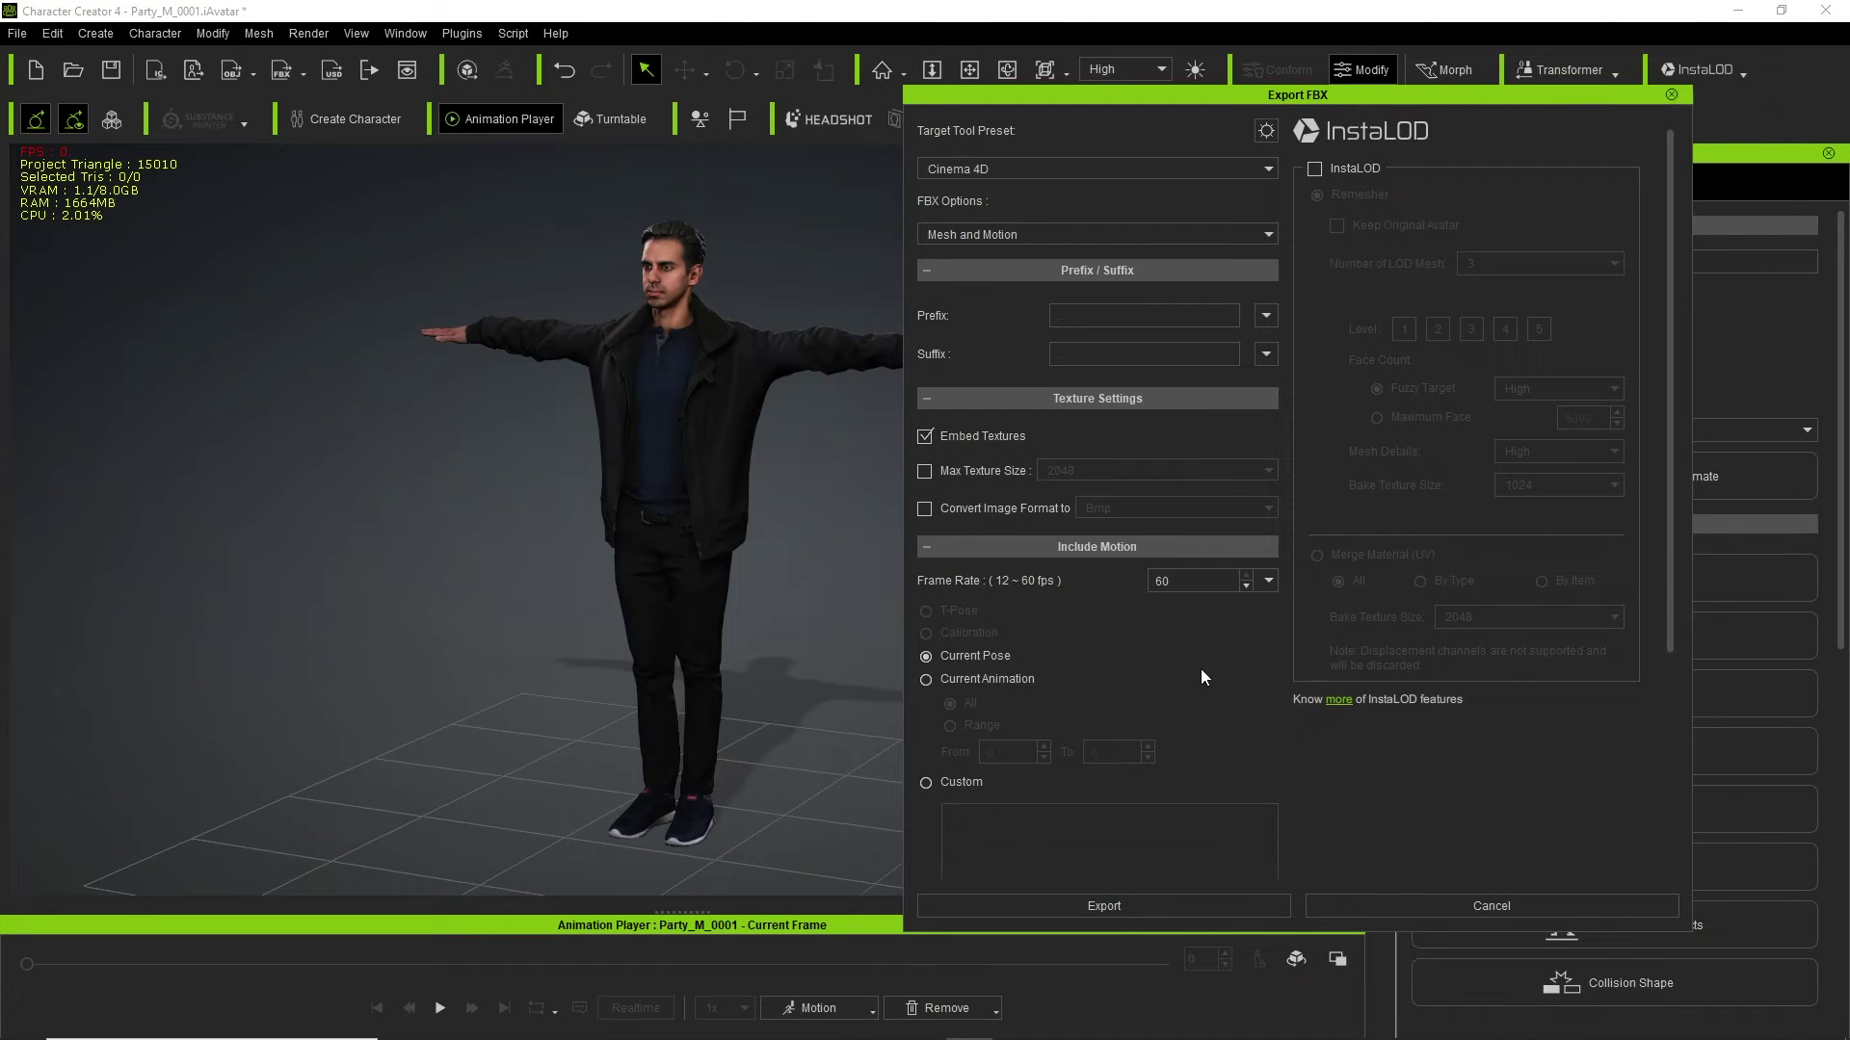
scroll(1214, 677, "down", 3)
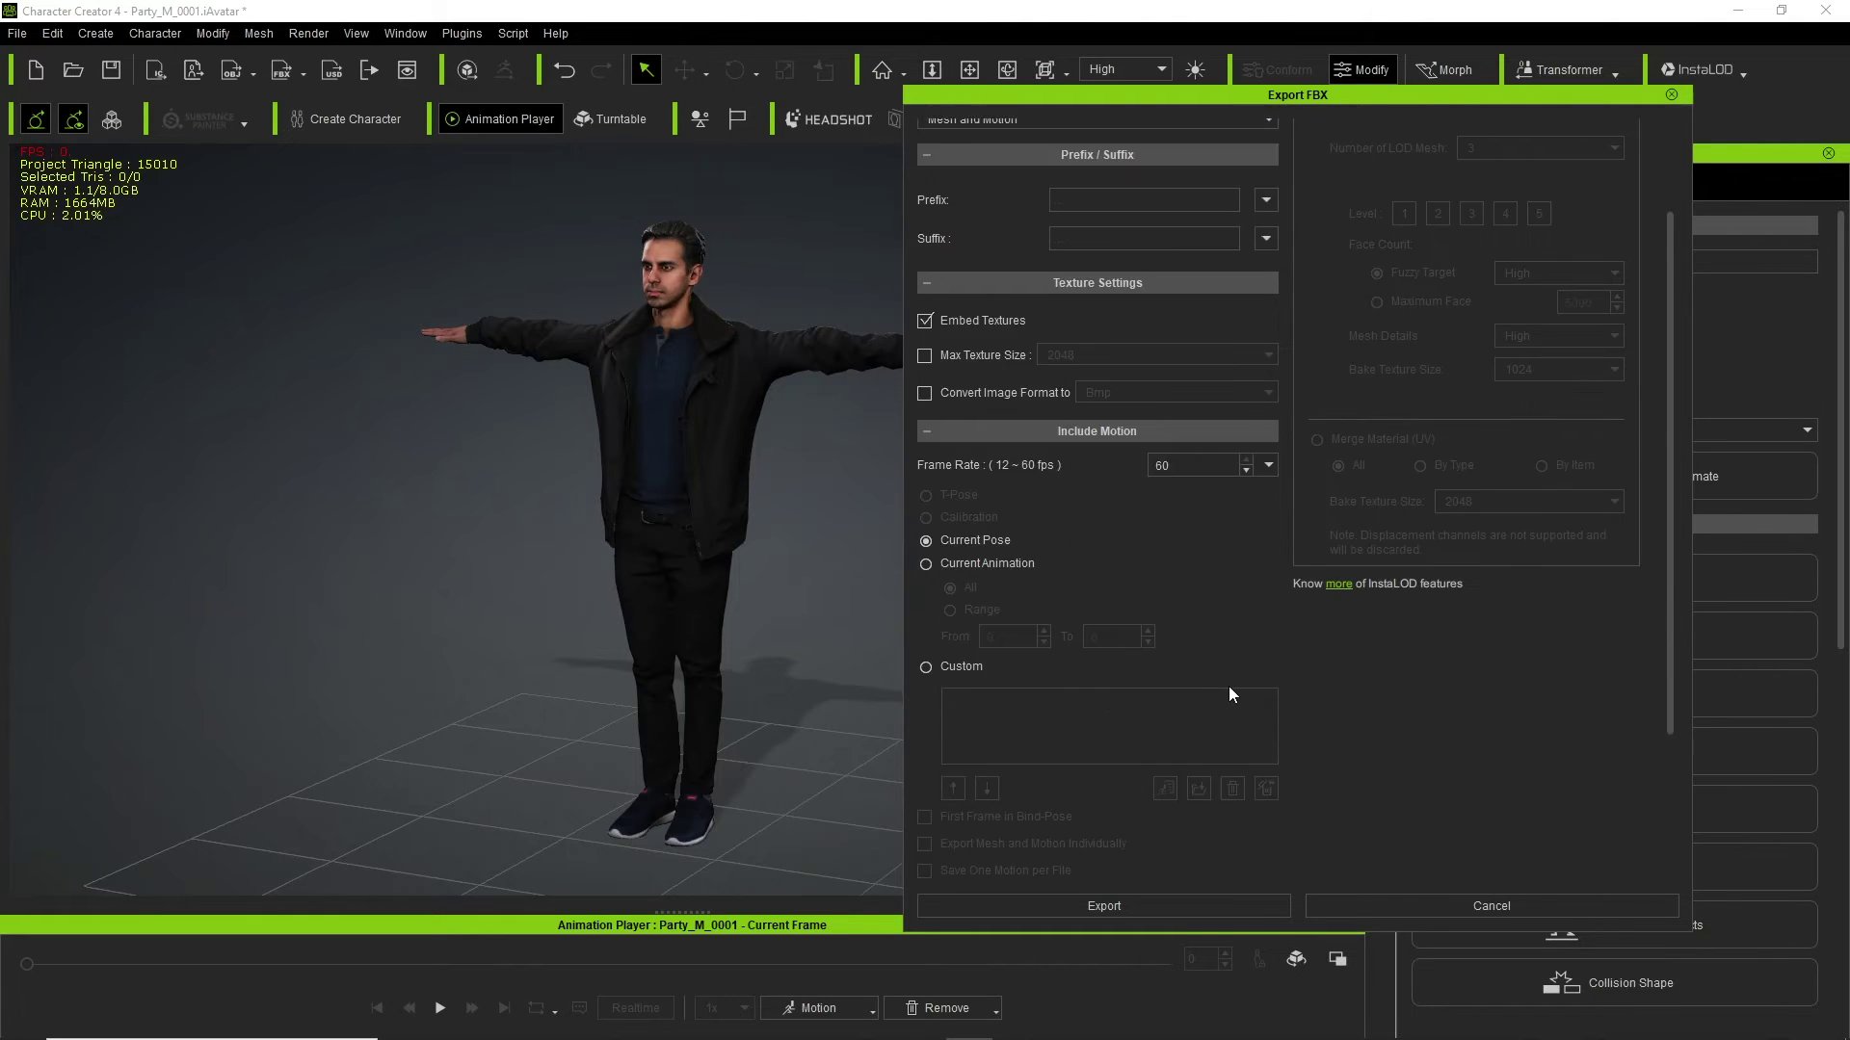
left_click(1158, 910)
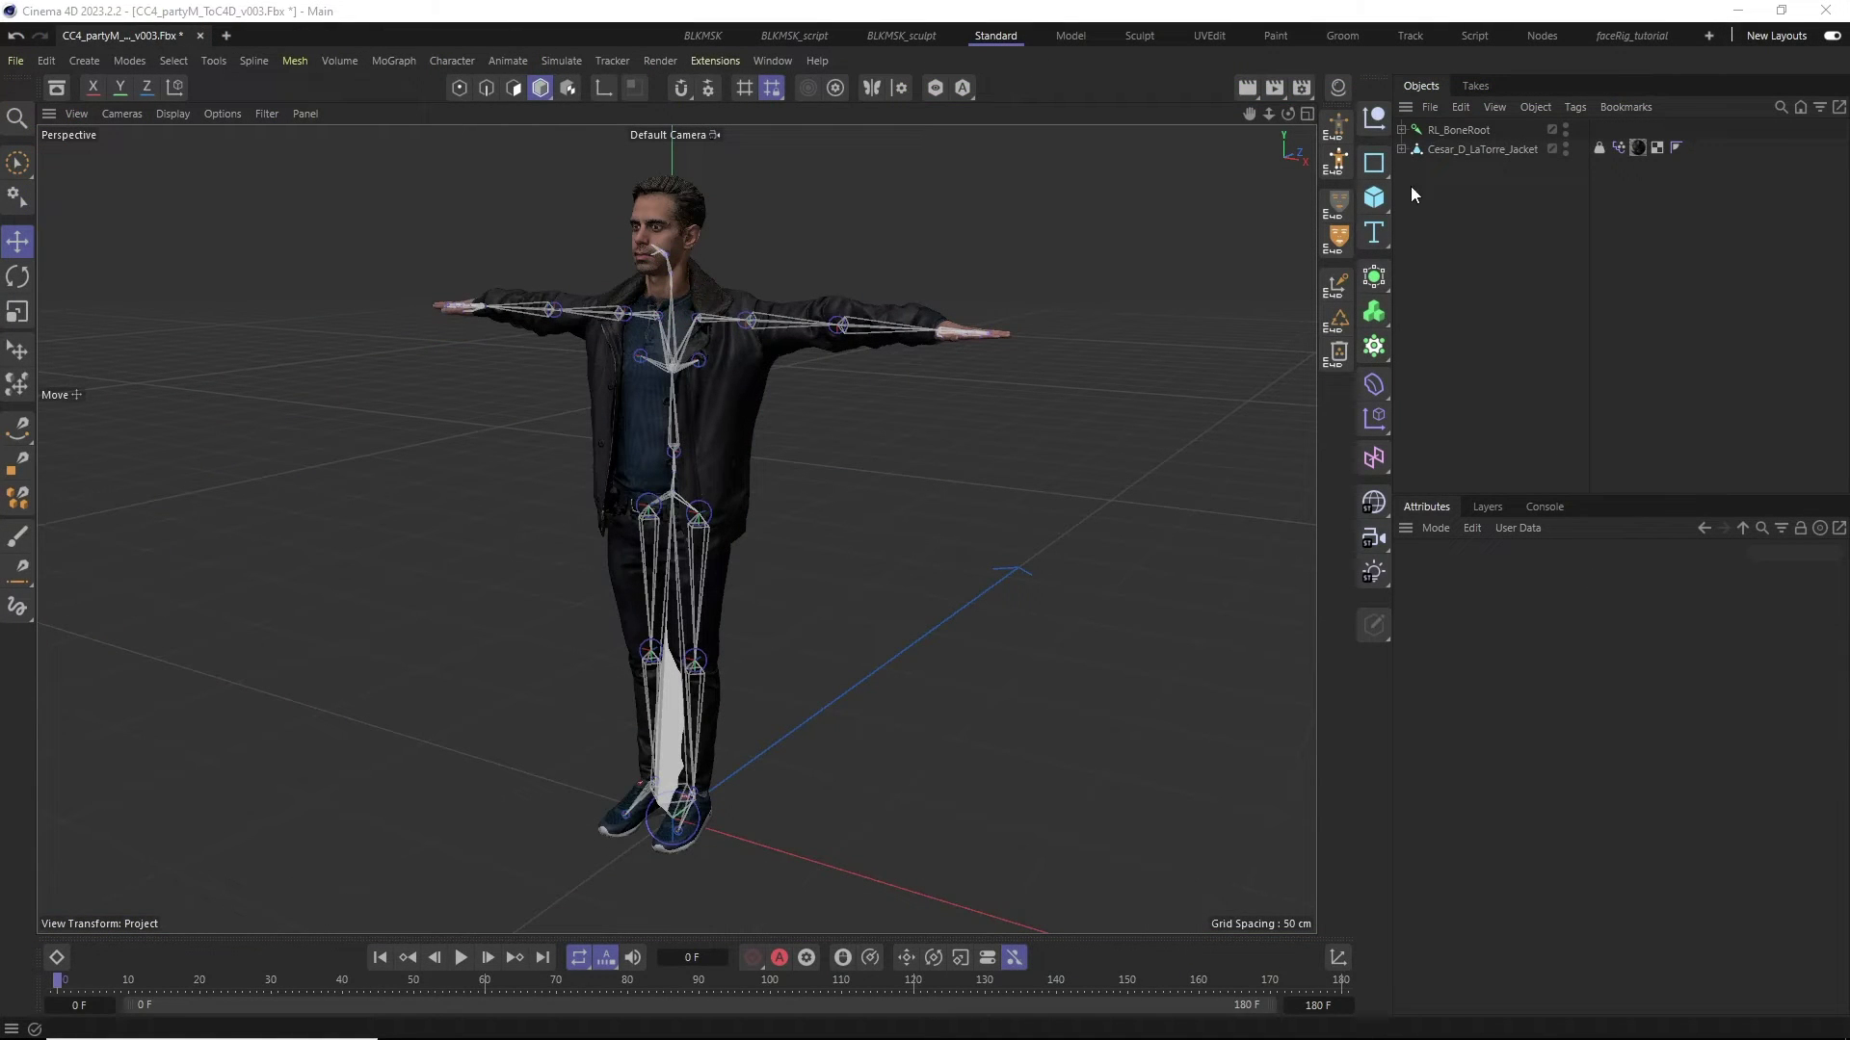
- Switch to Cinema 4D and examine the imported RL_BoneRoot joint and the jacket mesh object, ending with nothing selected
left_click(1445, 130)
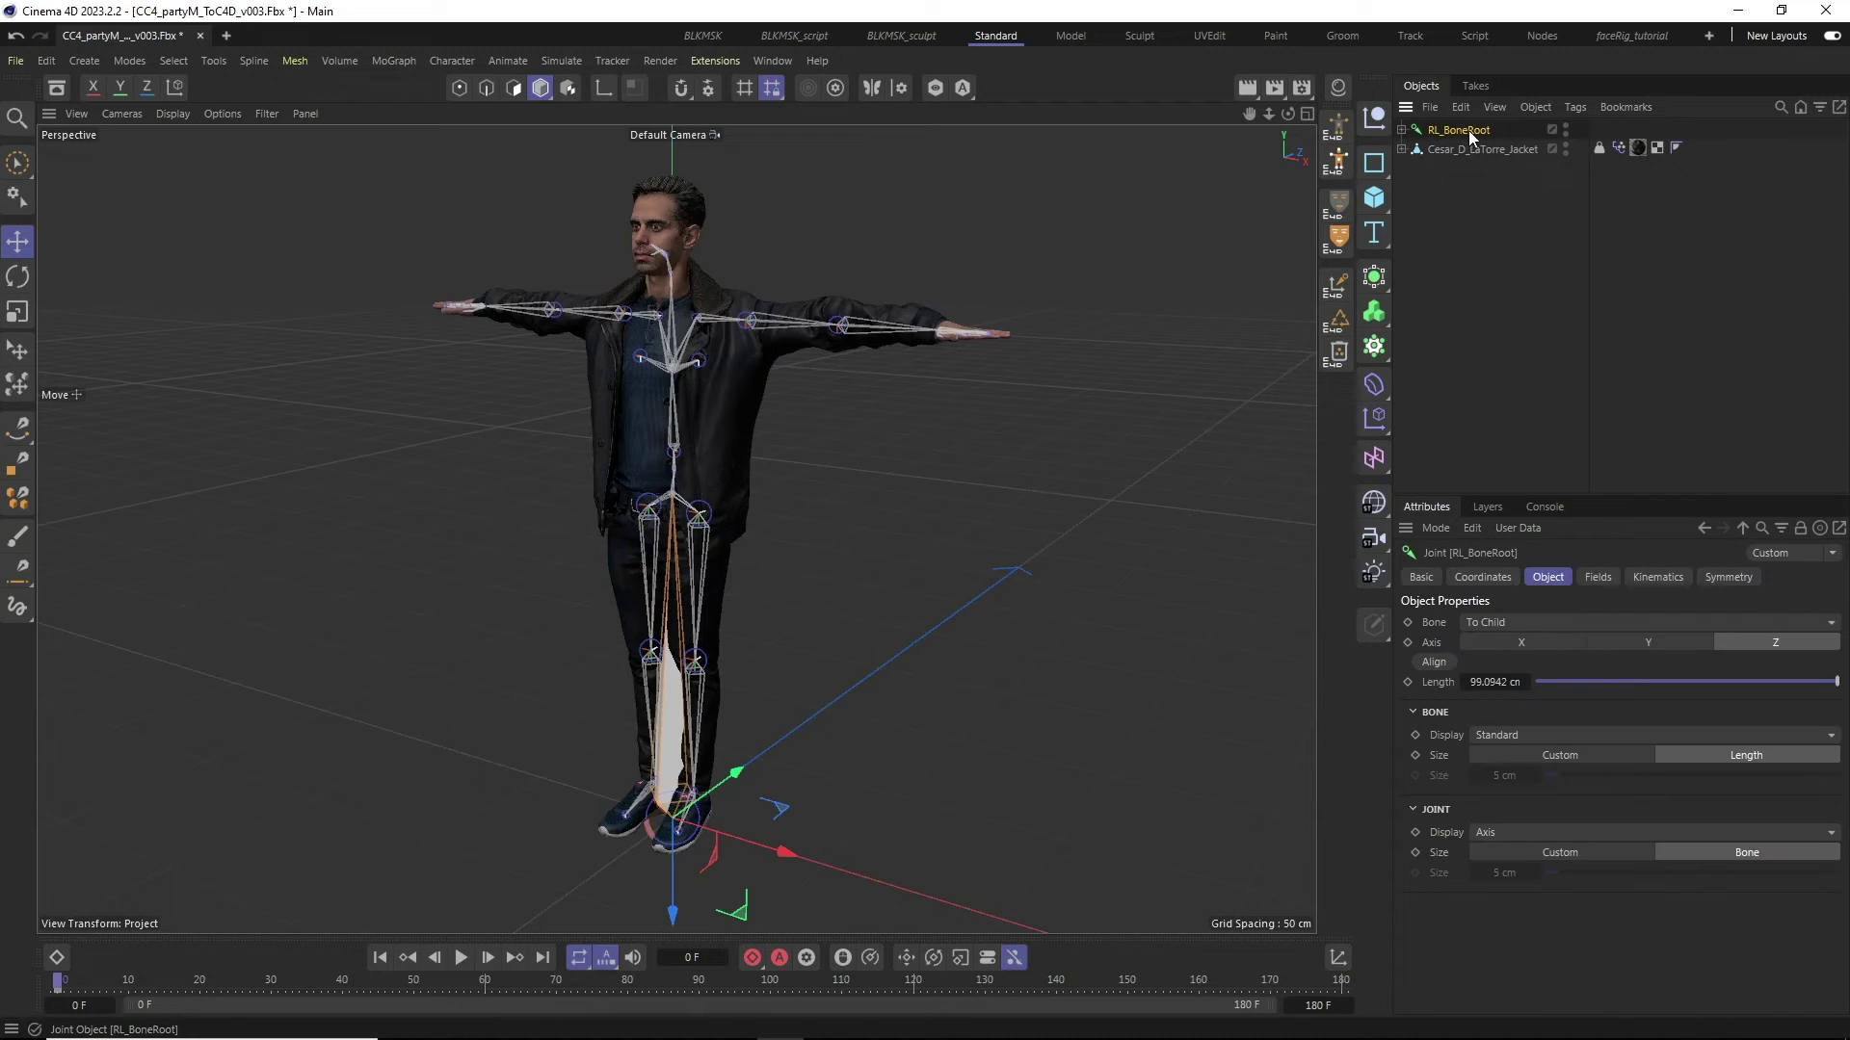
left_click(1465, 150)
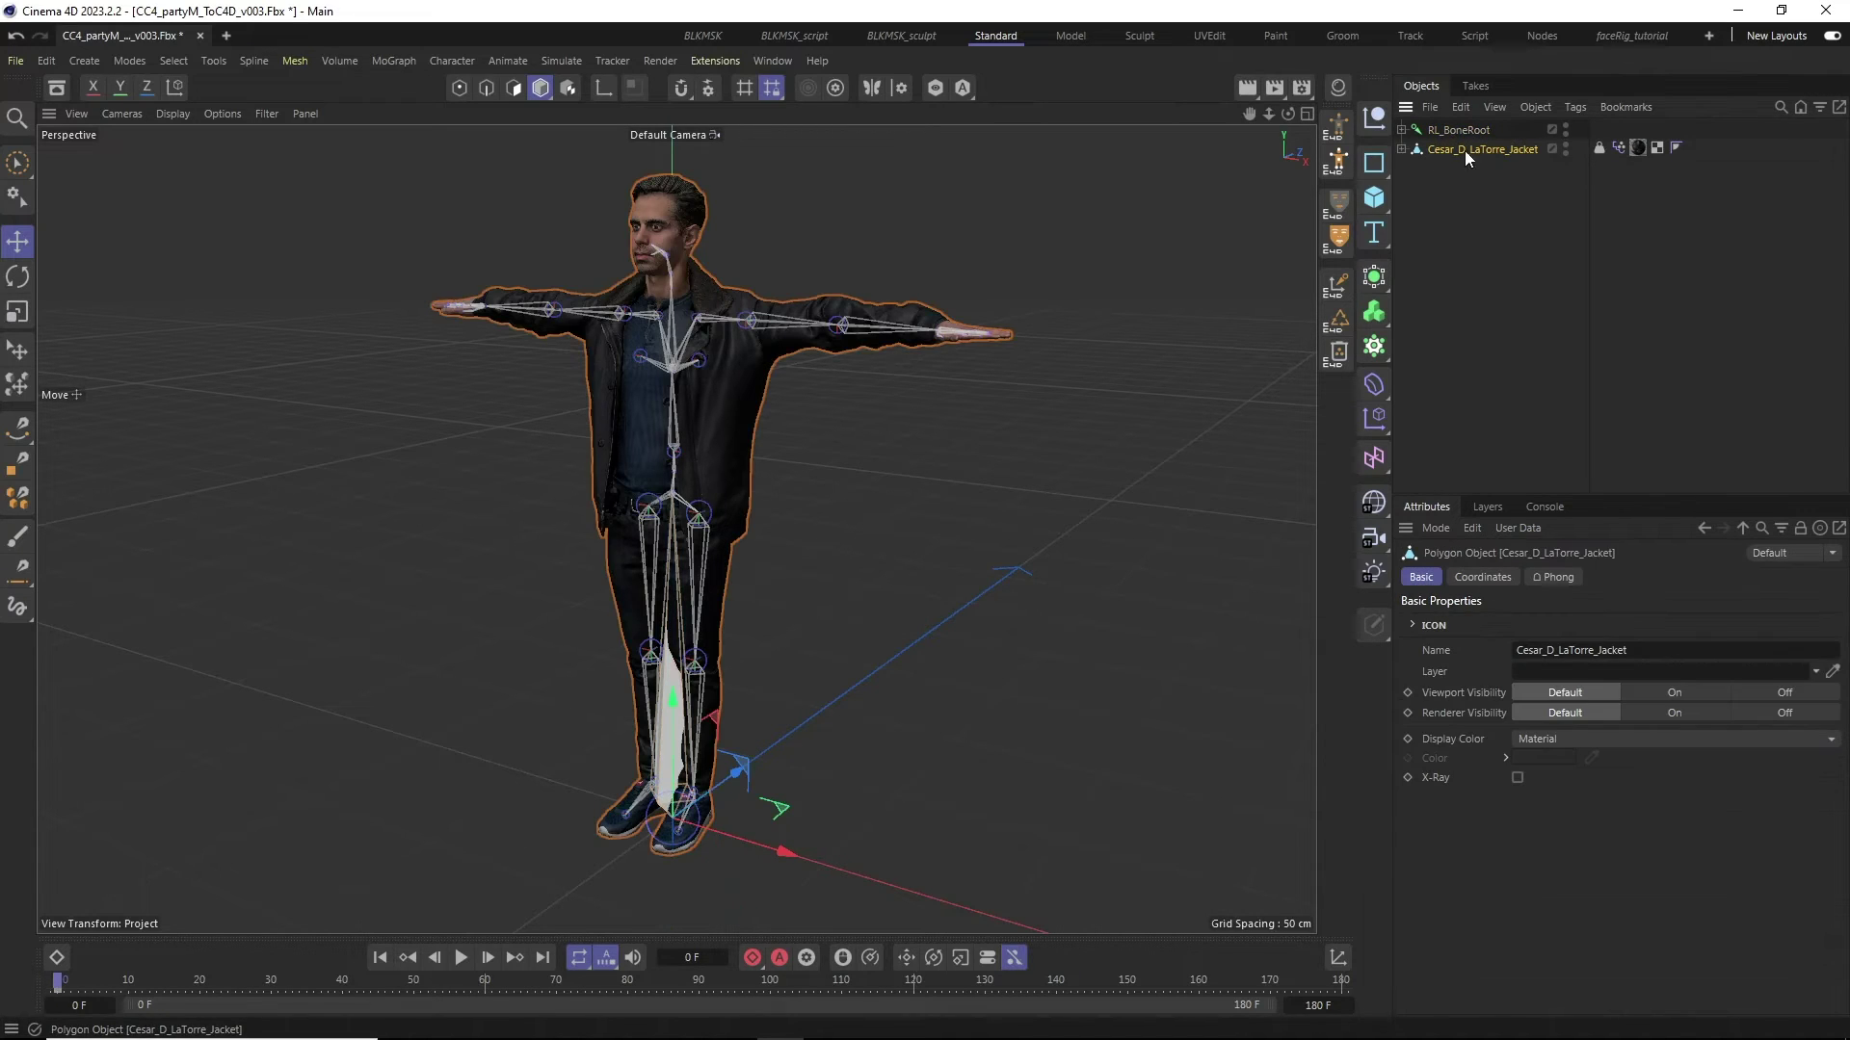
left_click(1528, 254)
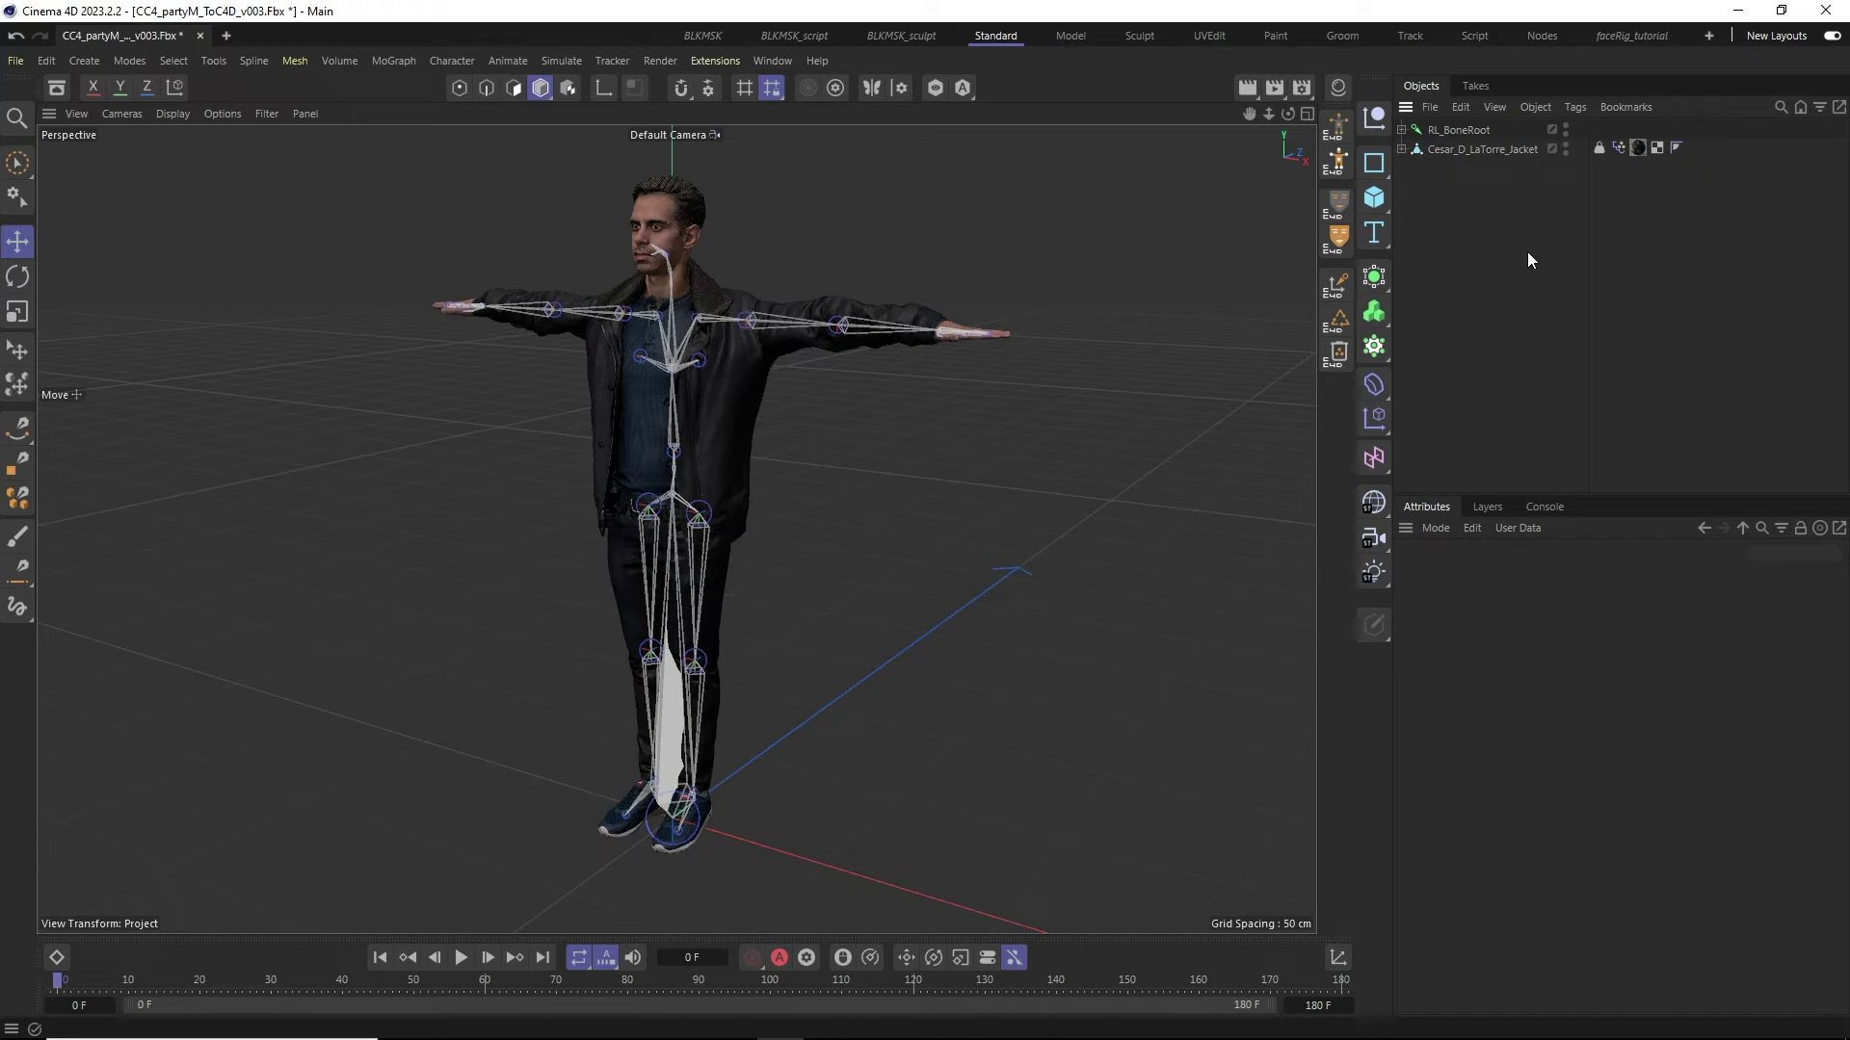
- Unfold the full RL_BoneRoot hierarchy, inspect the pinky toe and ThighTwist02 nulls, and fold the hierarchy back up
left_click(1463, 131)
left_click(1498, 108)
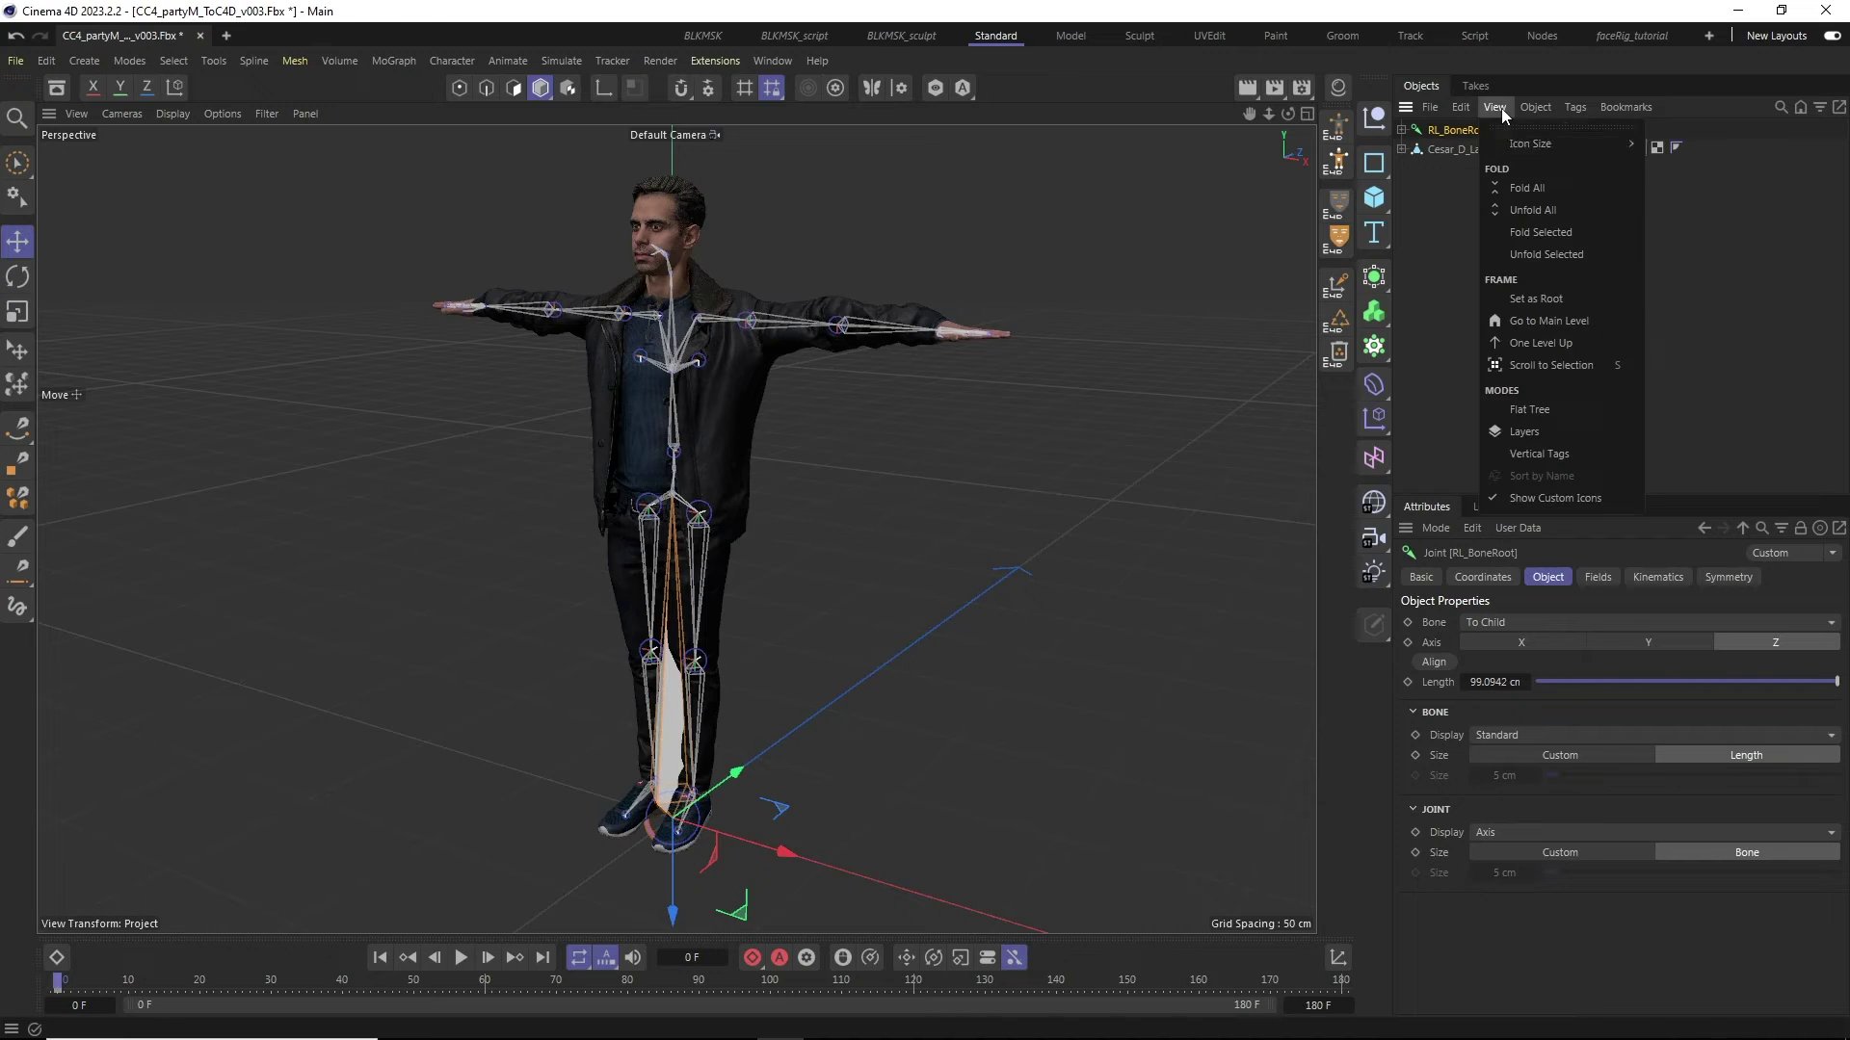
left_click(1556, 253)
left_click(1539, 302)
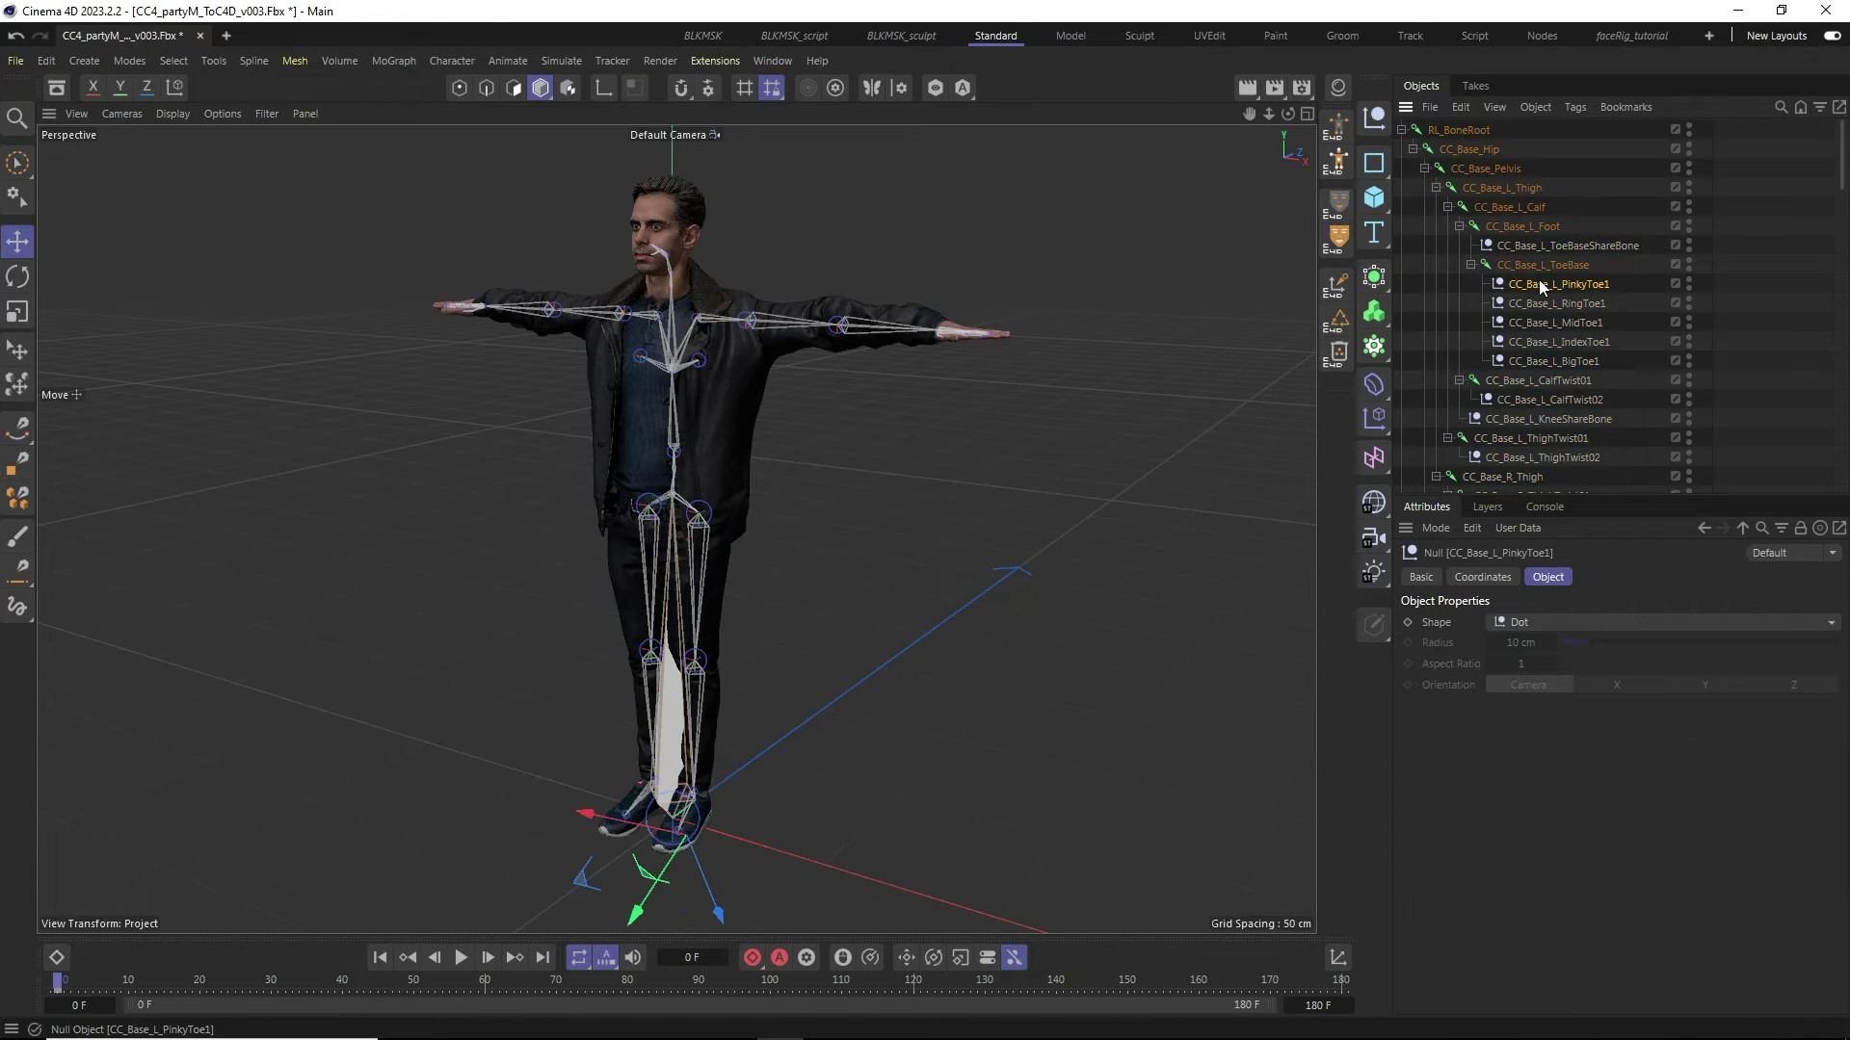
left_click(1539, 457)
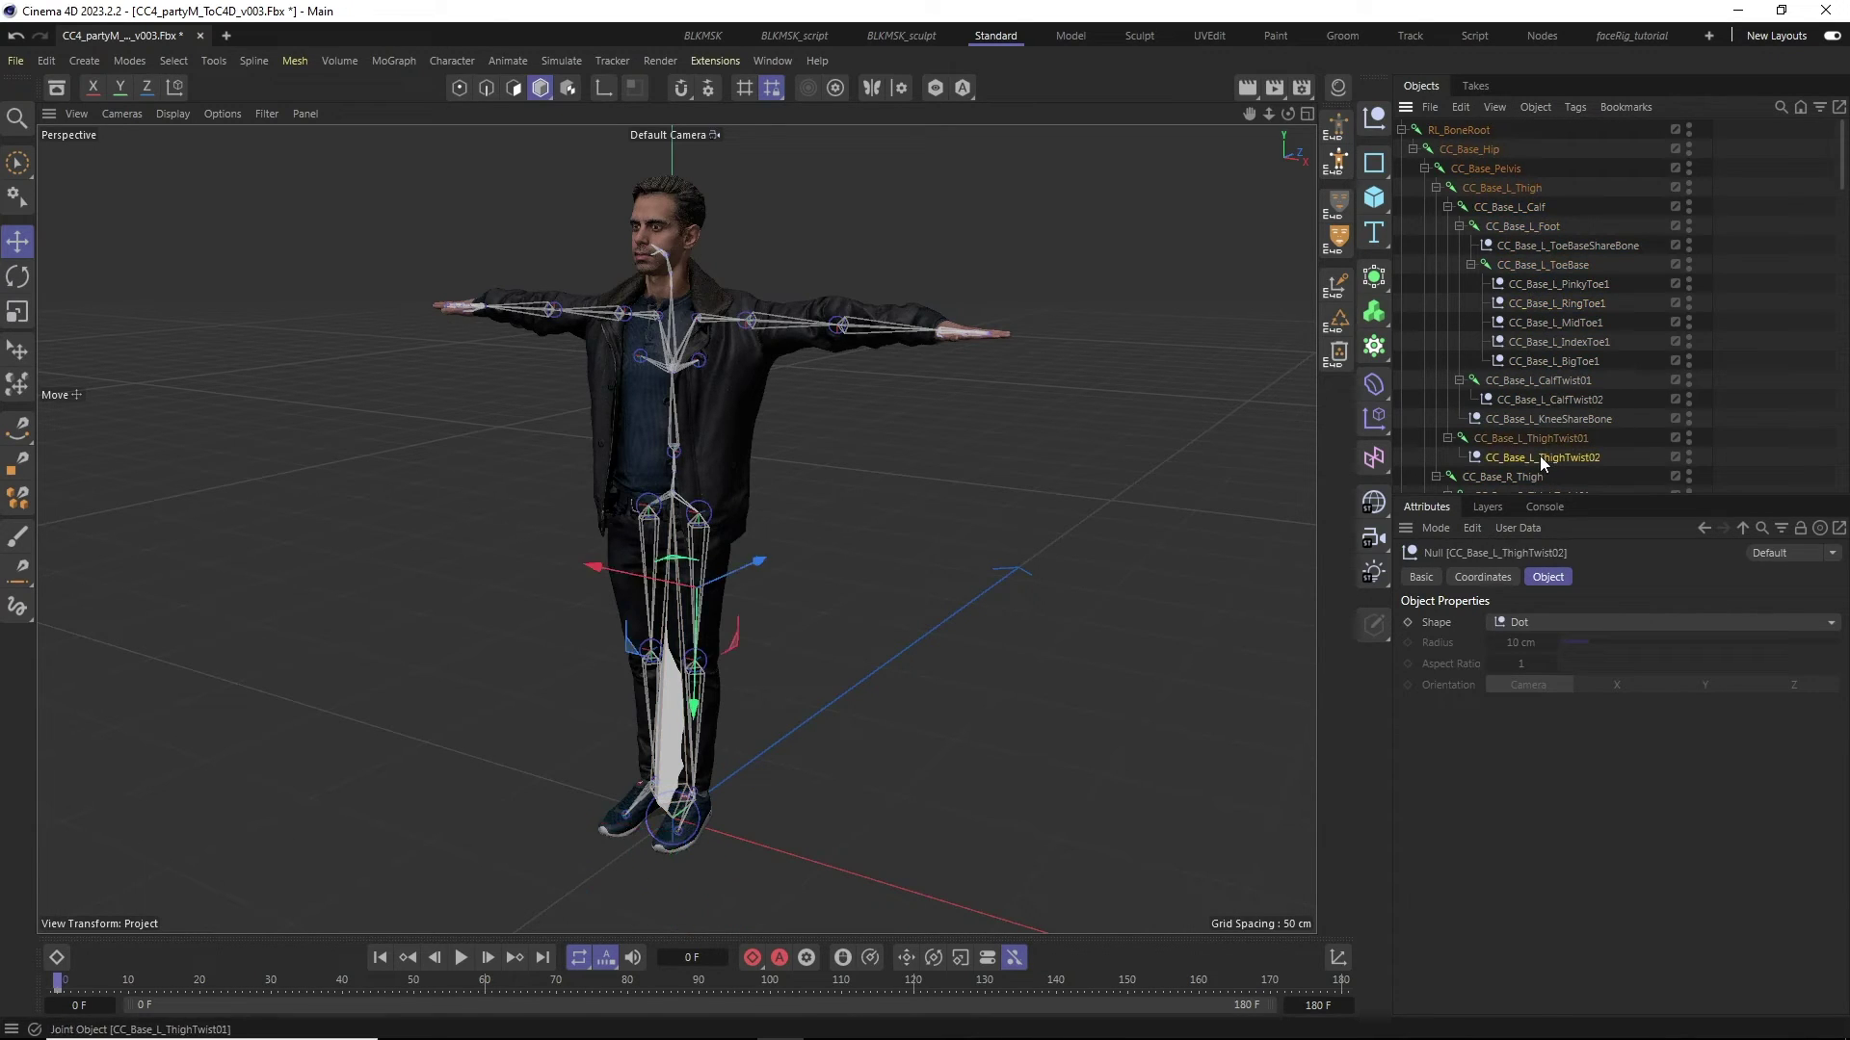
left_click(1402, 131)
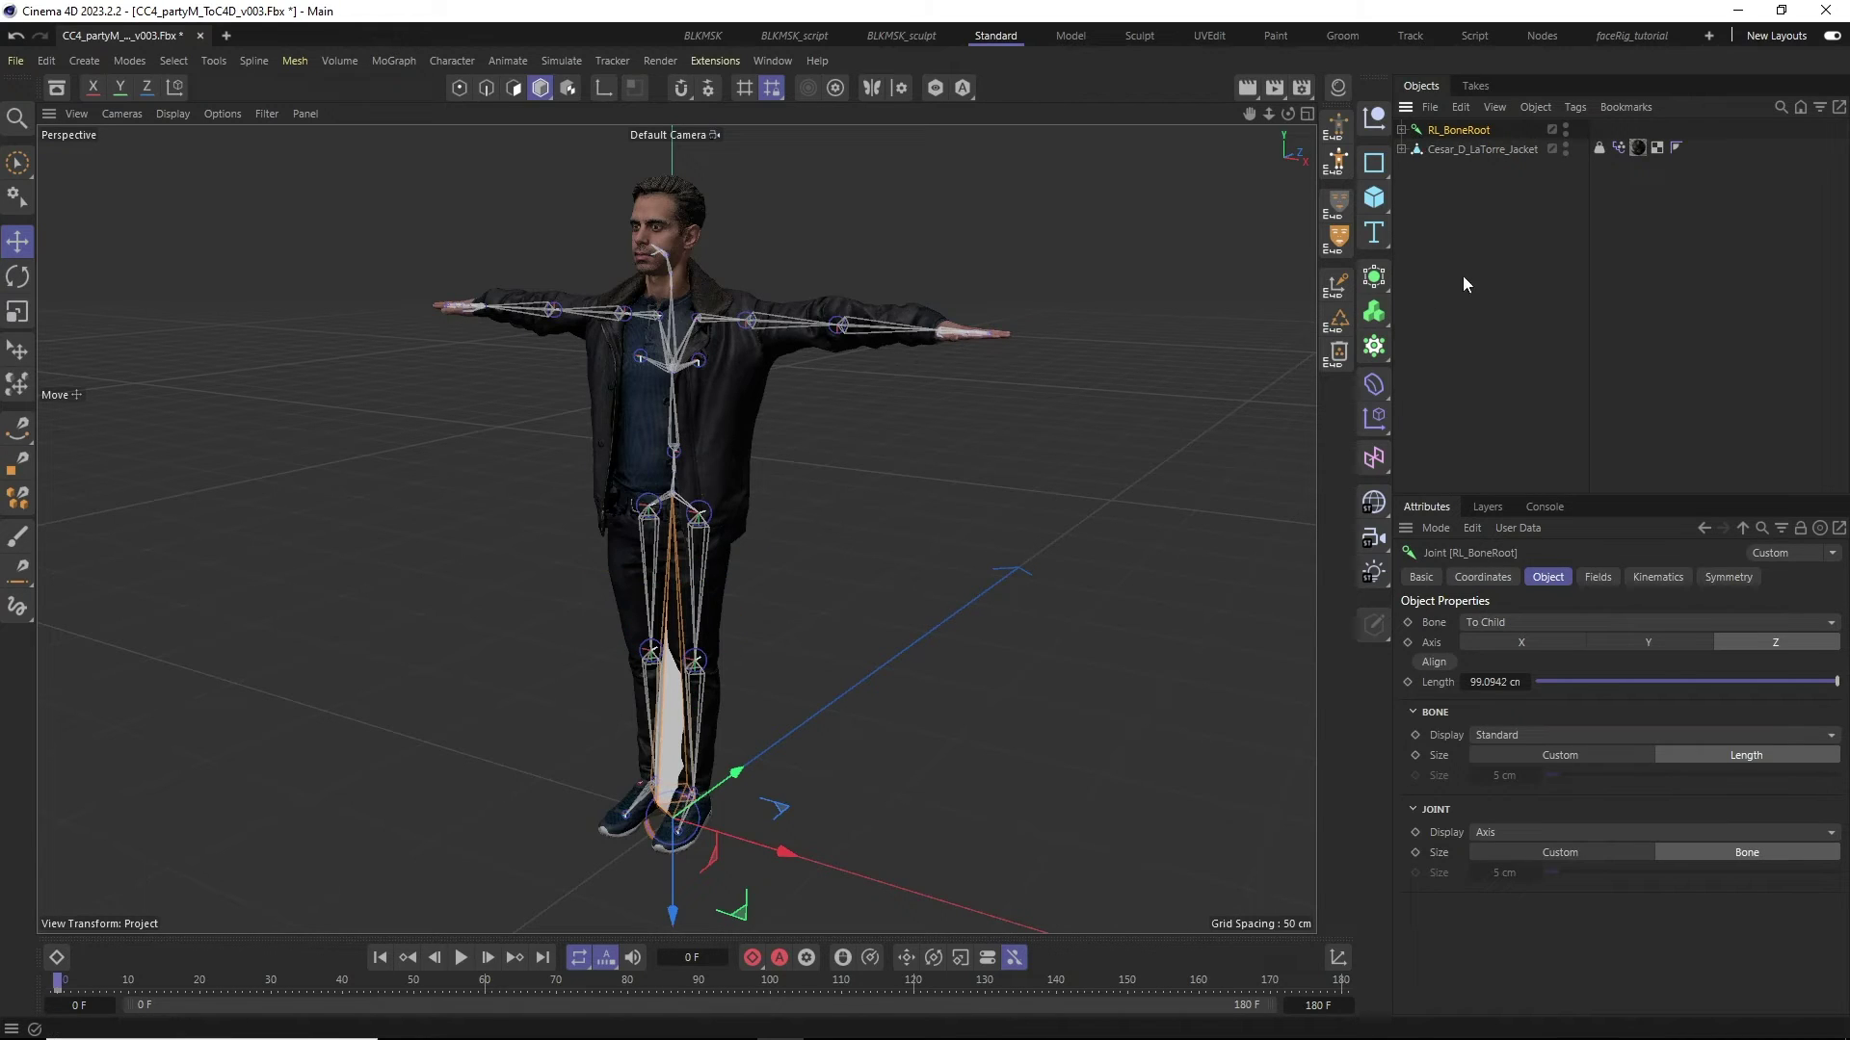
- Convert the null objects in the RL_BoneRoot hierarchy to joints, clear the selection and review the conversion log in the console
left_click(1334, 285)
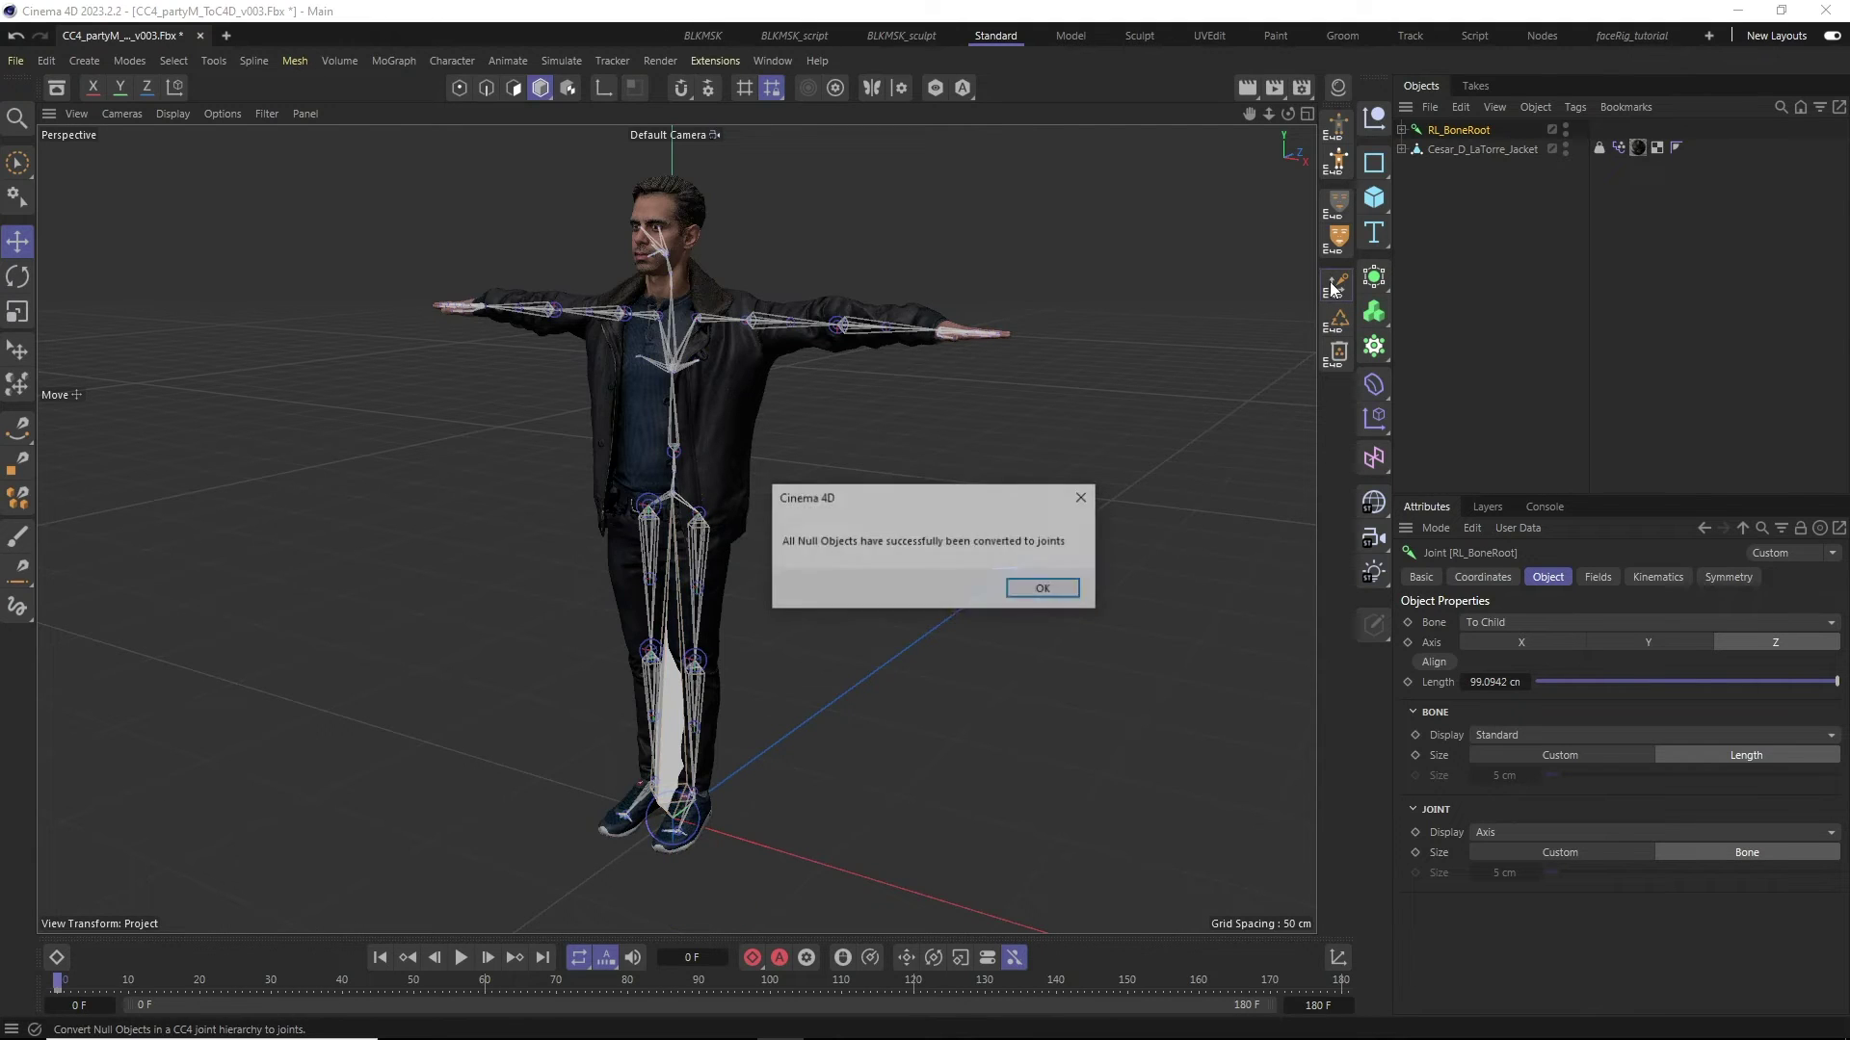
left_click(1046, 588)
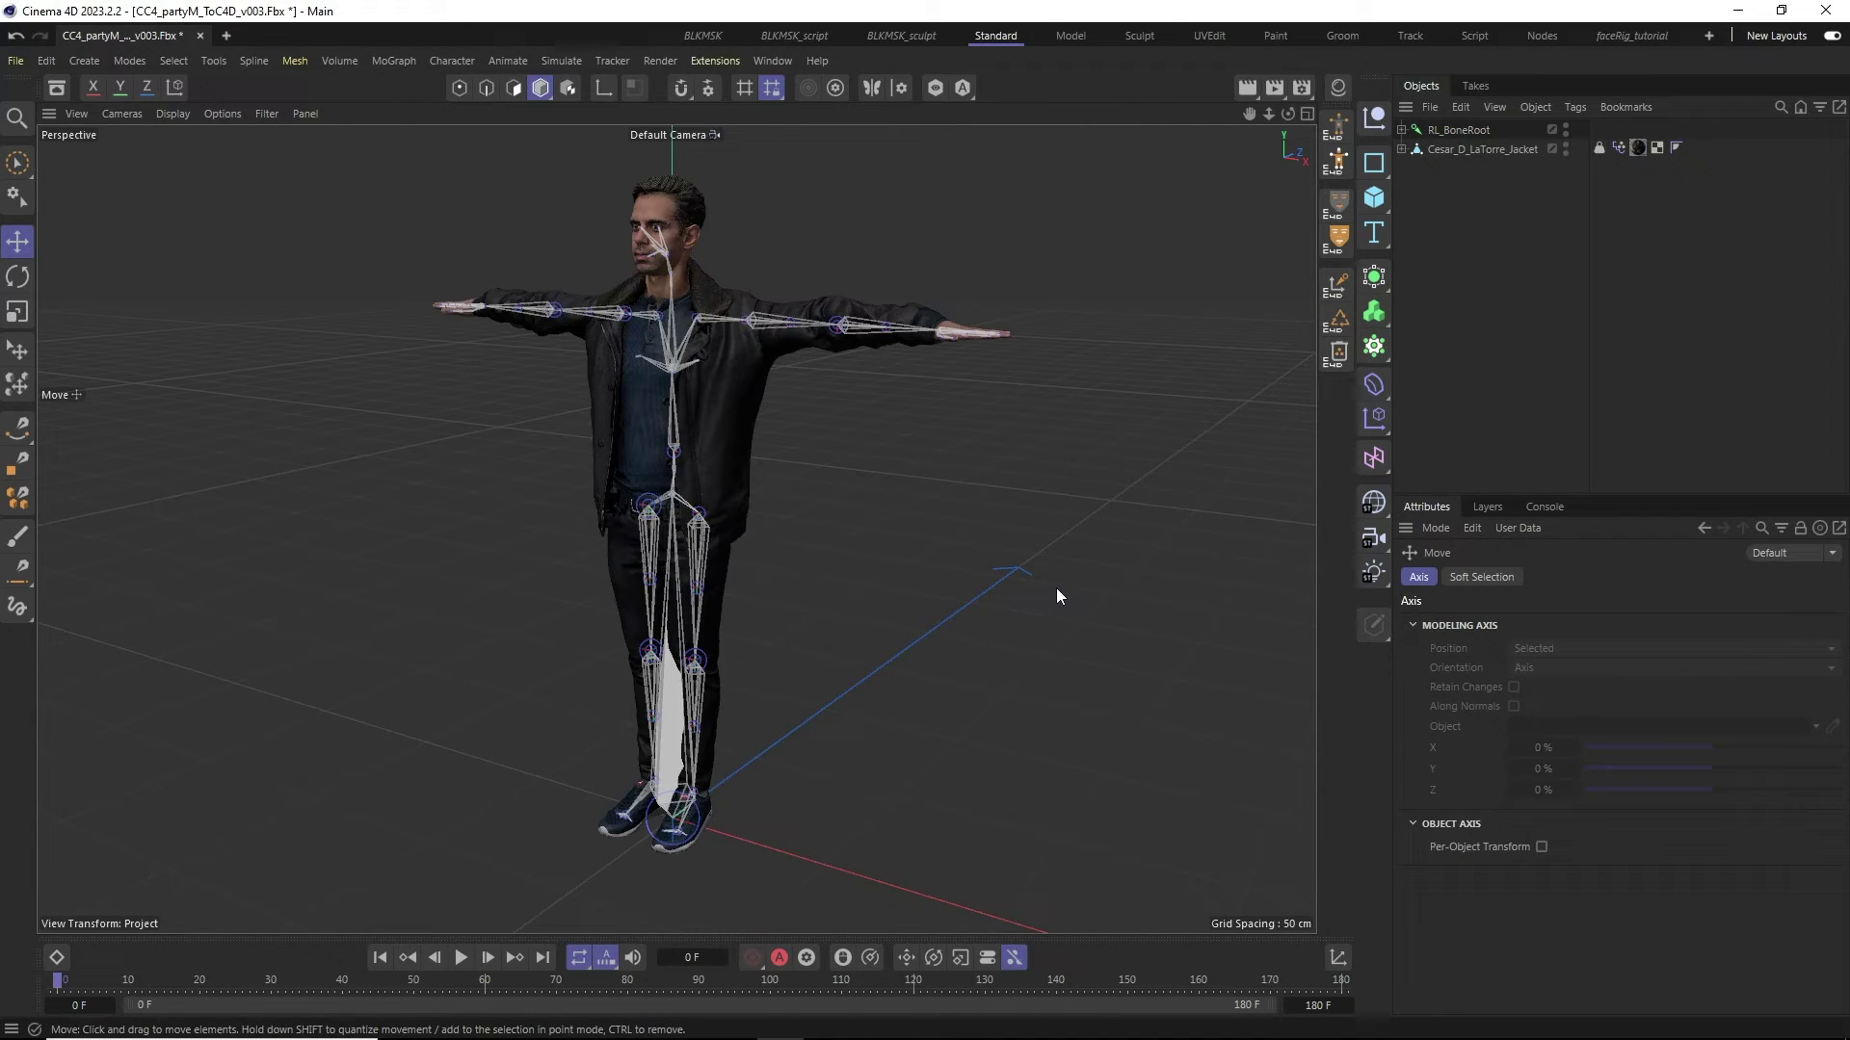
left_click(1489, 216)
left_click(1539, 508)
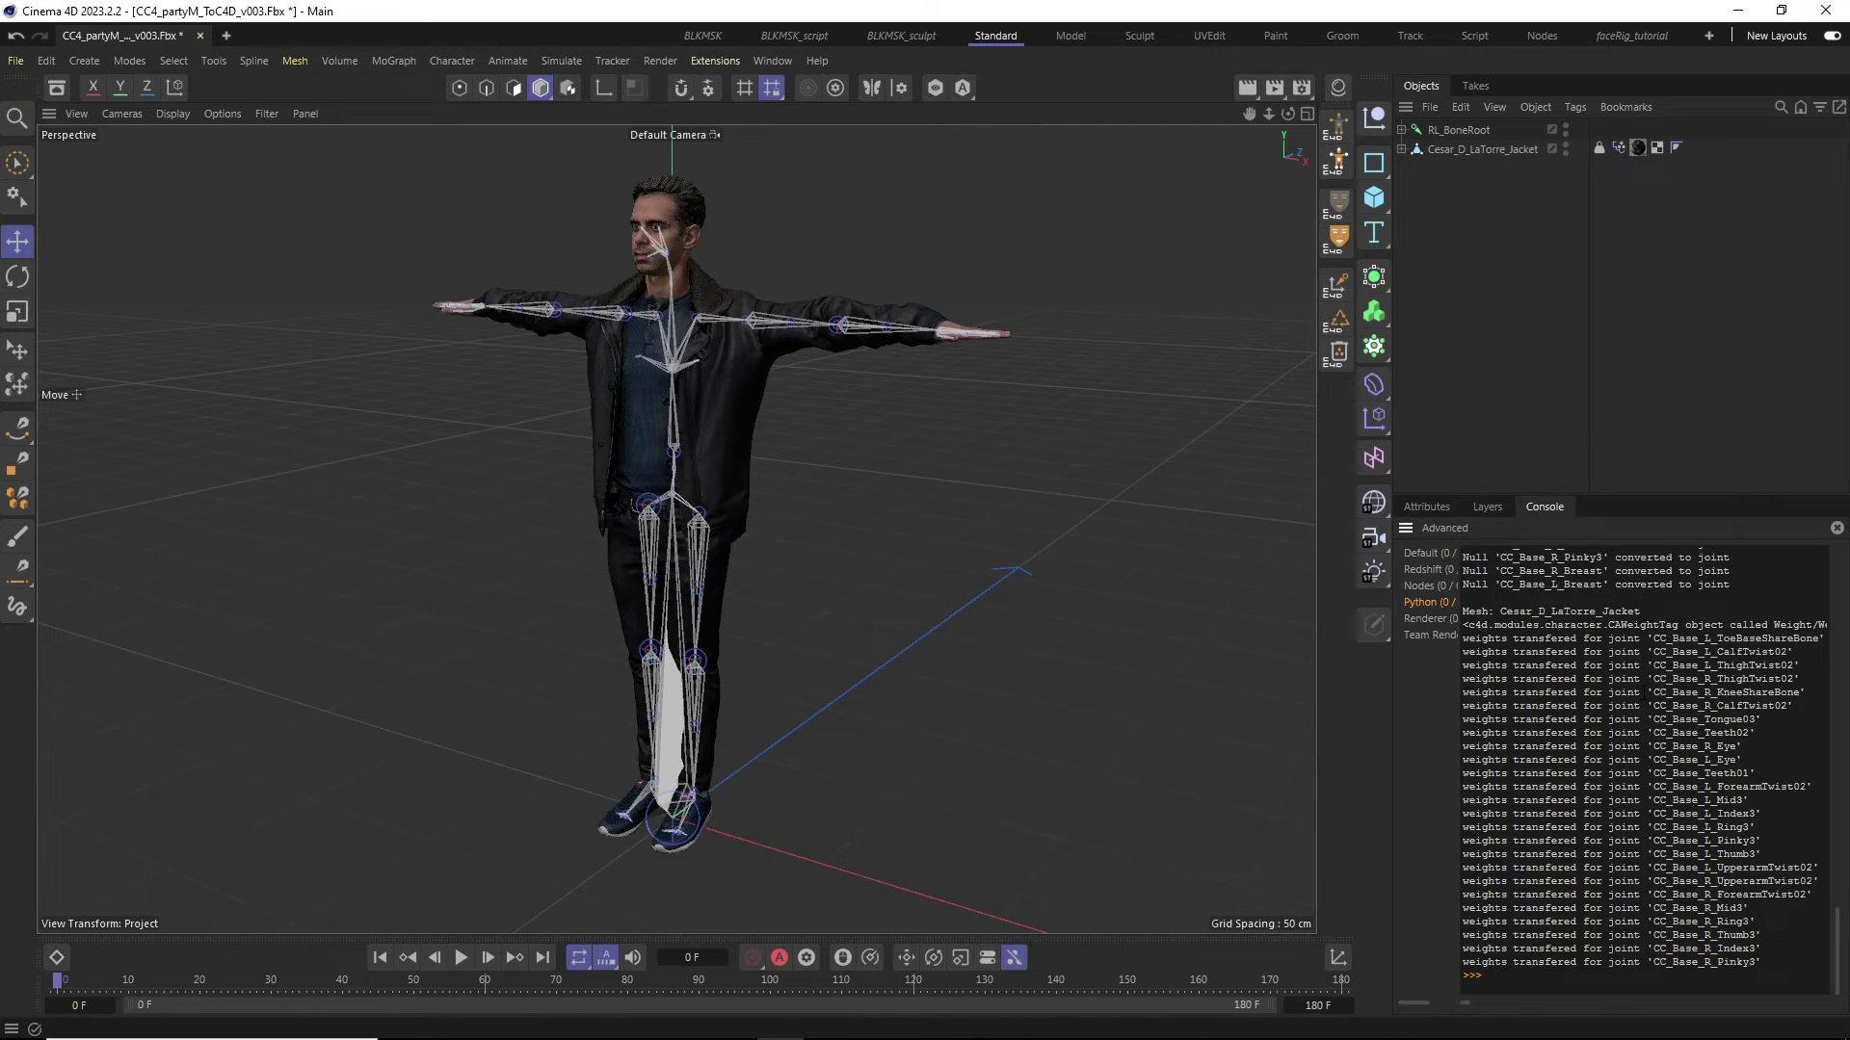
scroll(1642, 770, "up", 10)
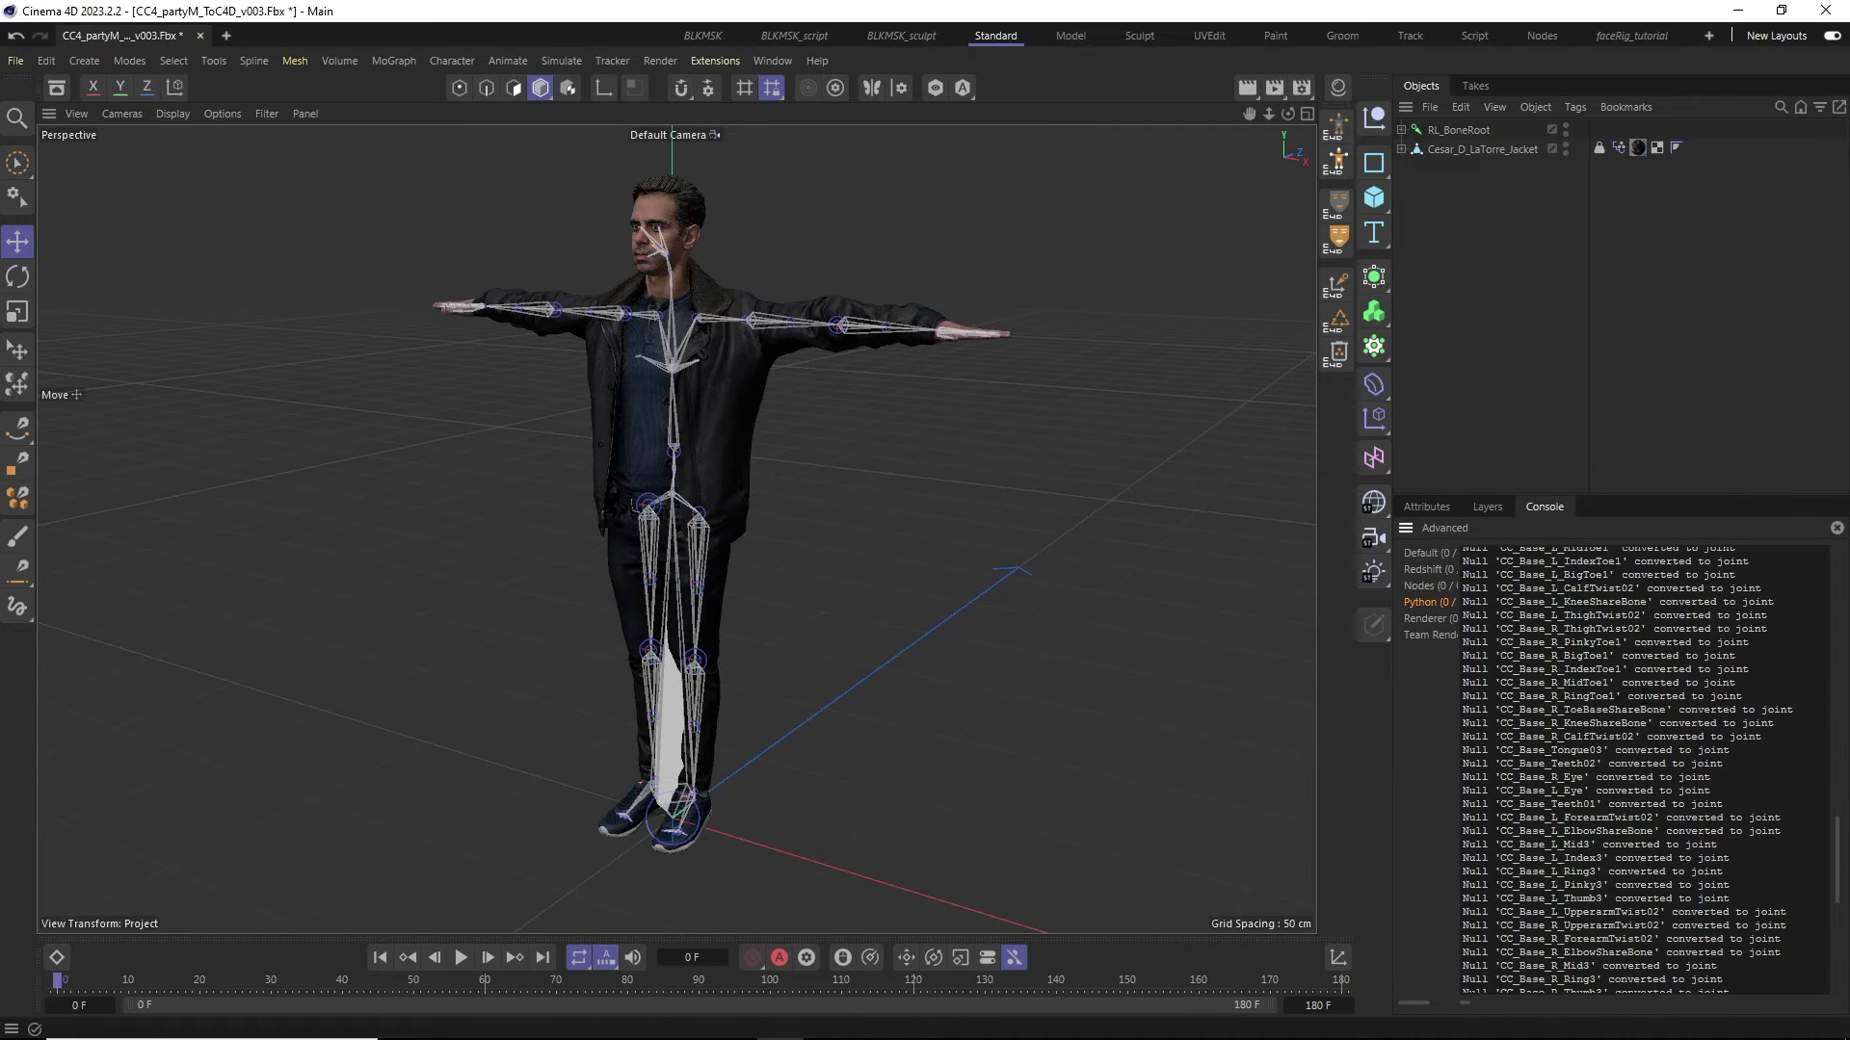
- Optimize the joints of the RL_BoneRoot hierarchy, allowing all of its keyframe tracks to be deleted
scroll(1646, 690, "up", 3)
scroll(1649, 691, "down", 15)
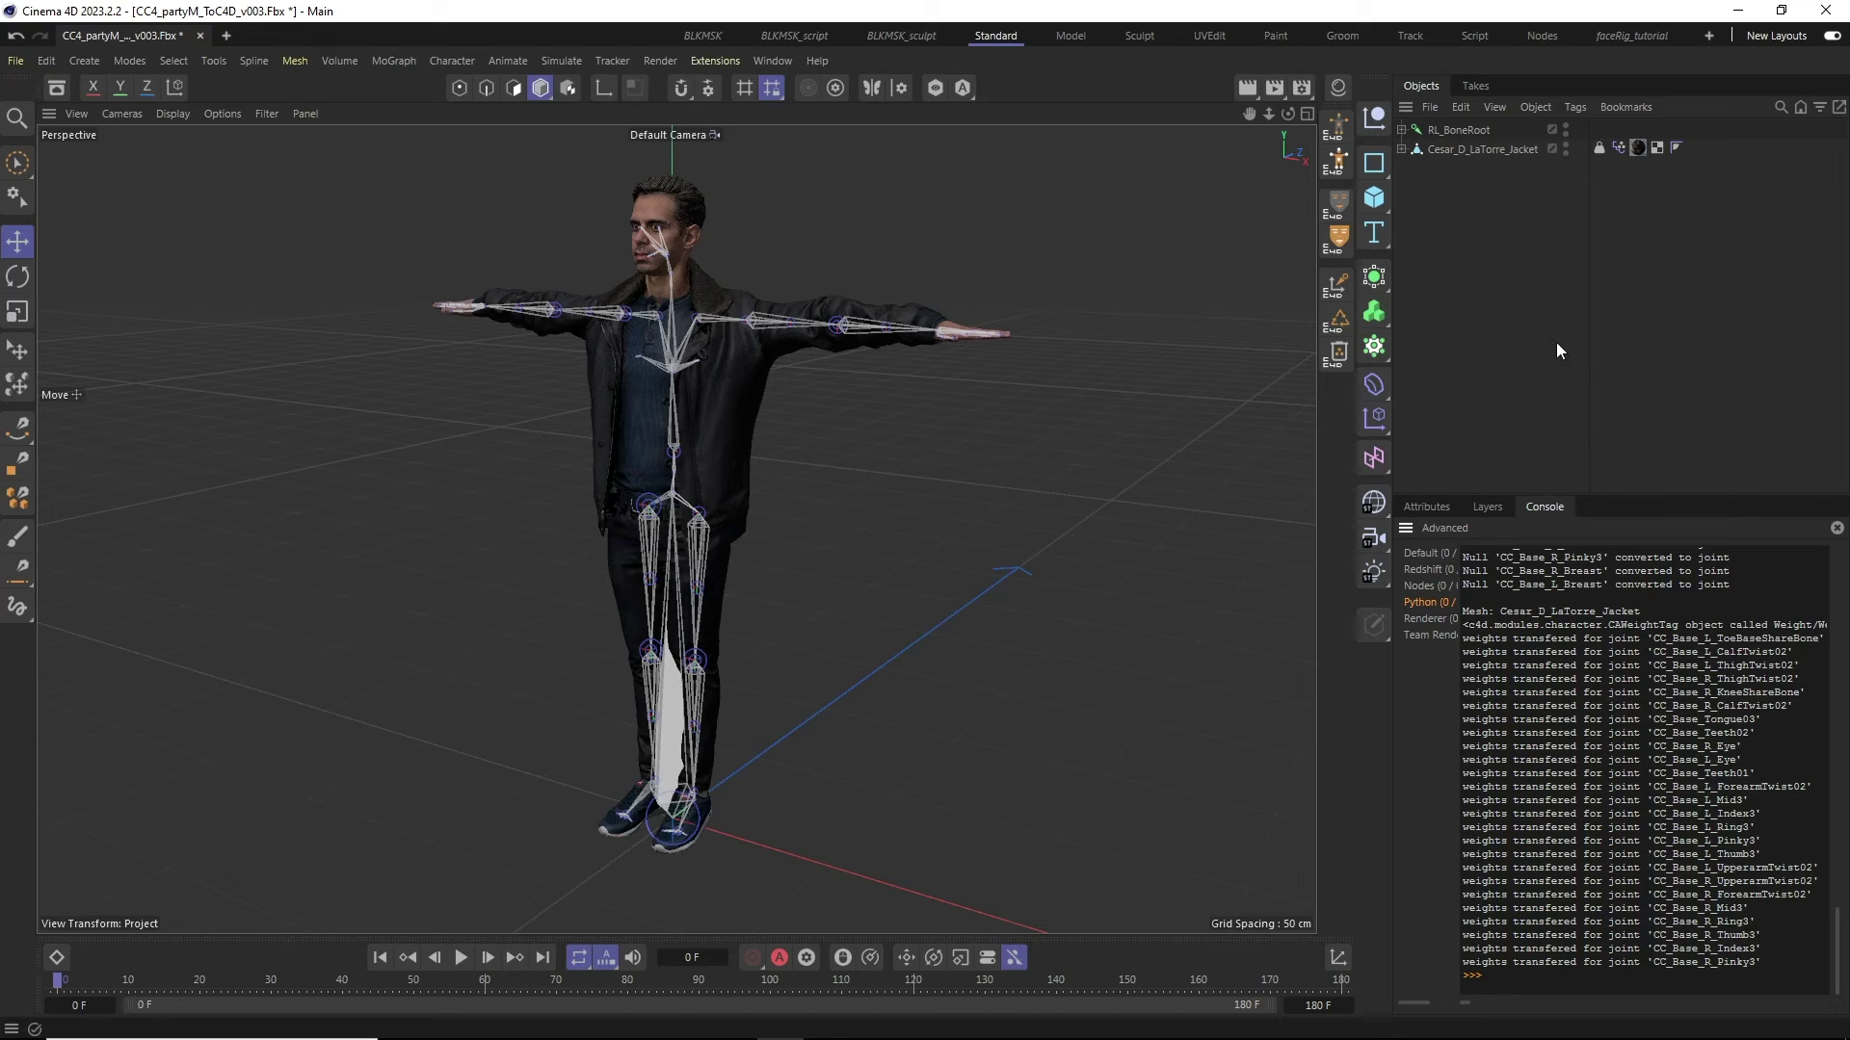
left_click(1450, 130)
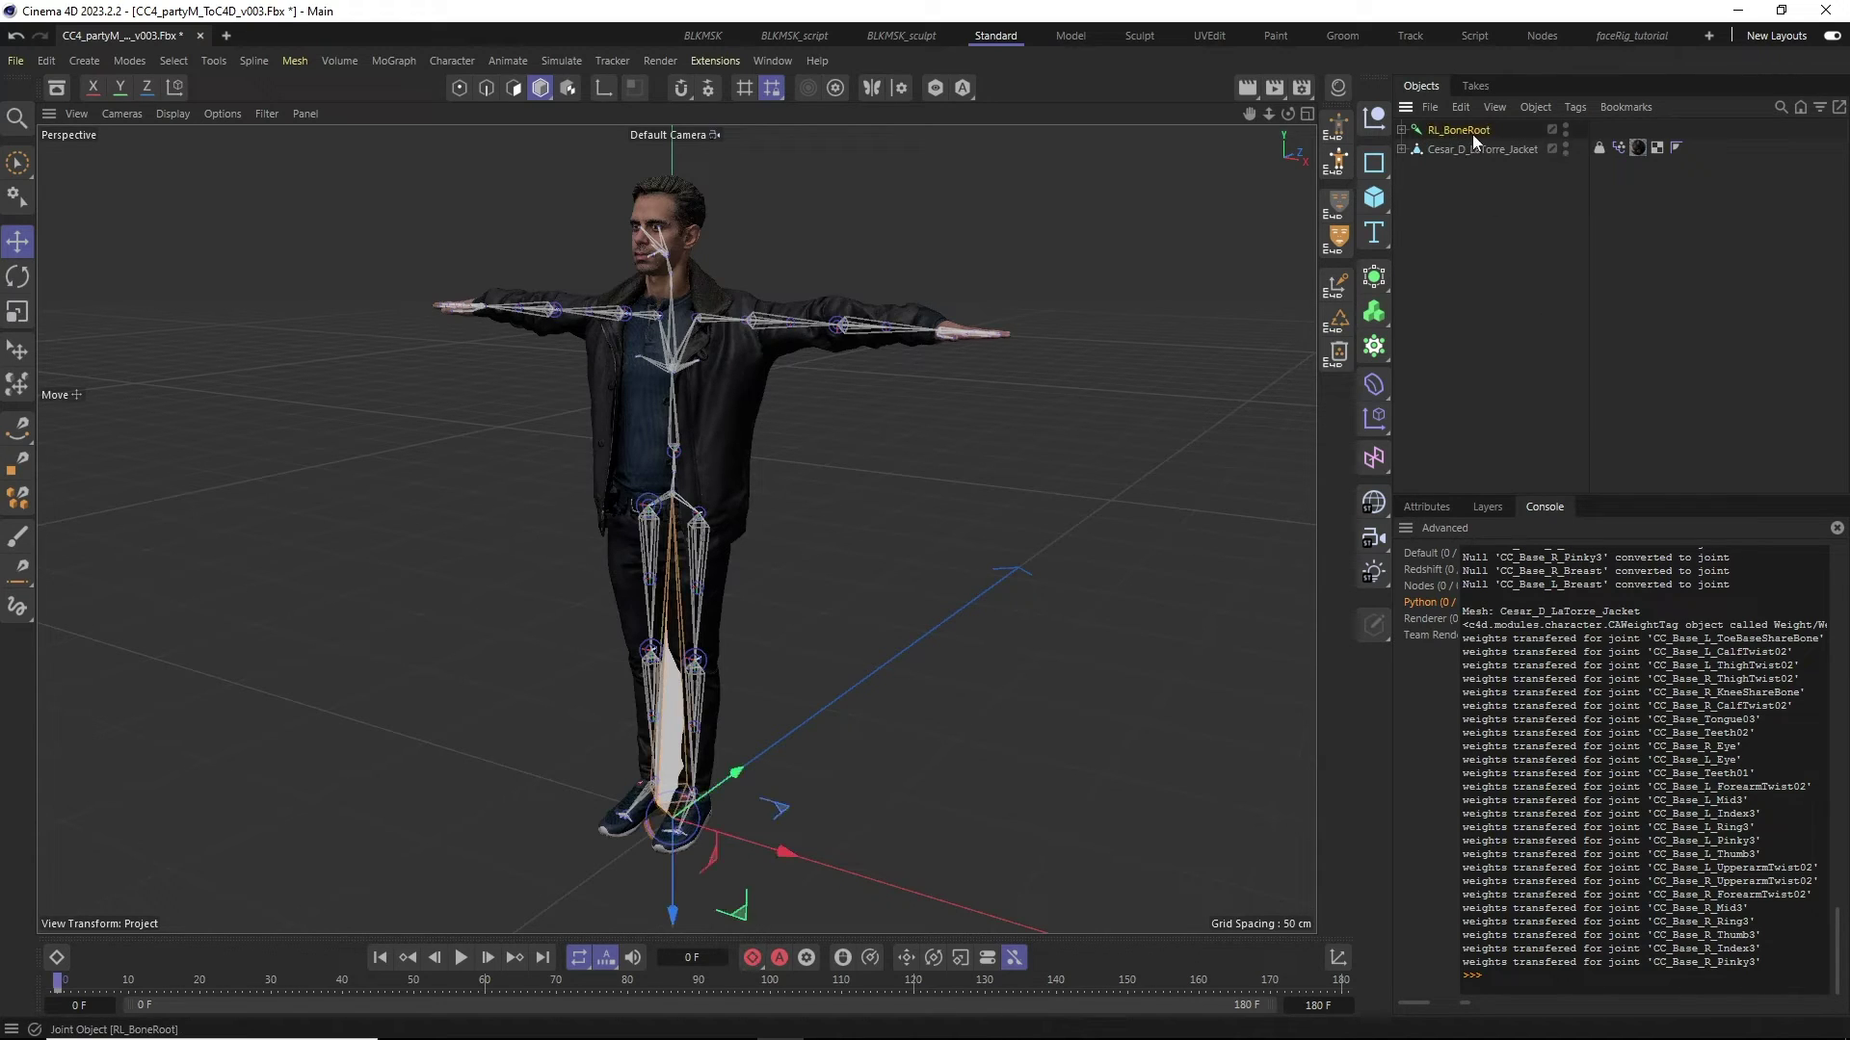
left_click(1338, 320)
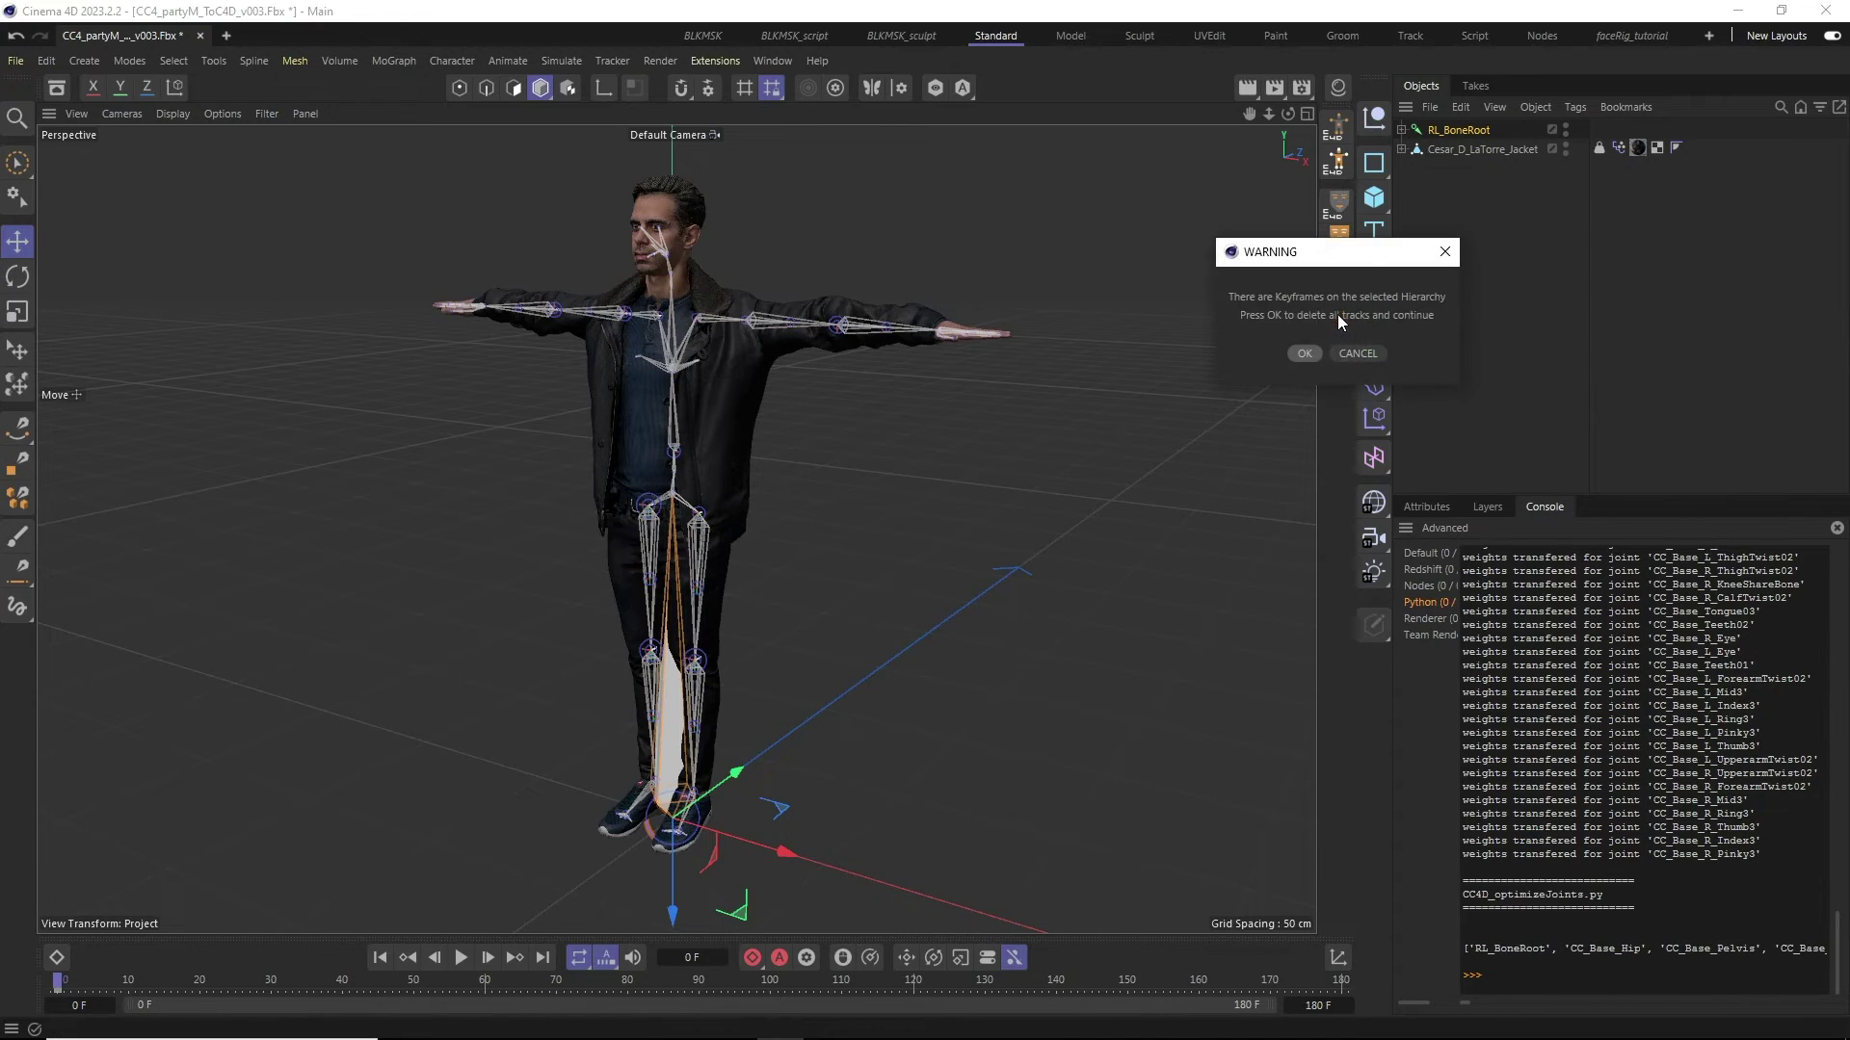
left_click_drag(1317, 263, 1012, 429)
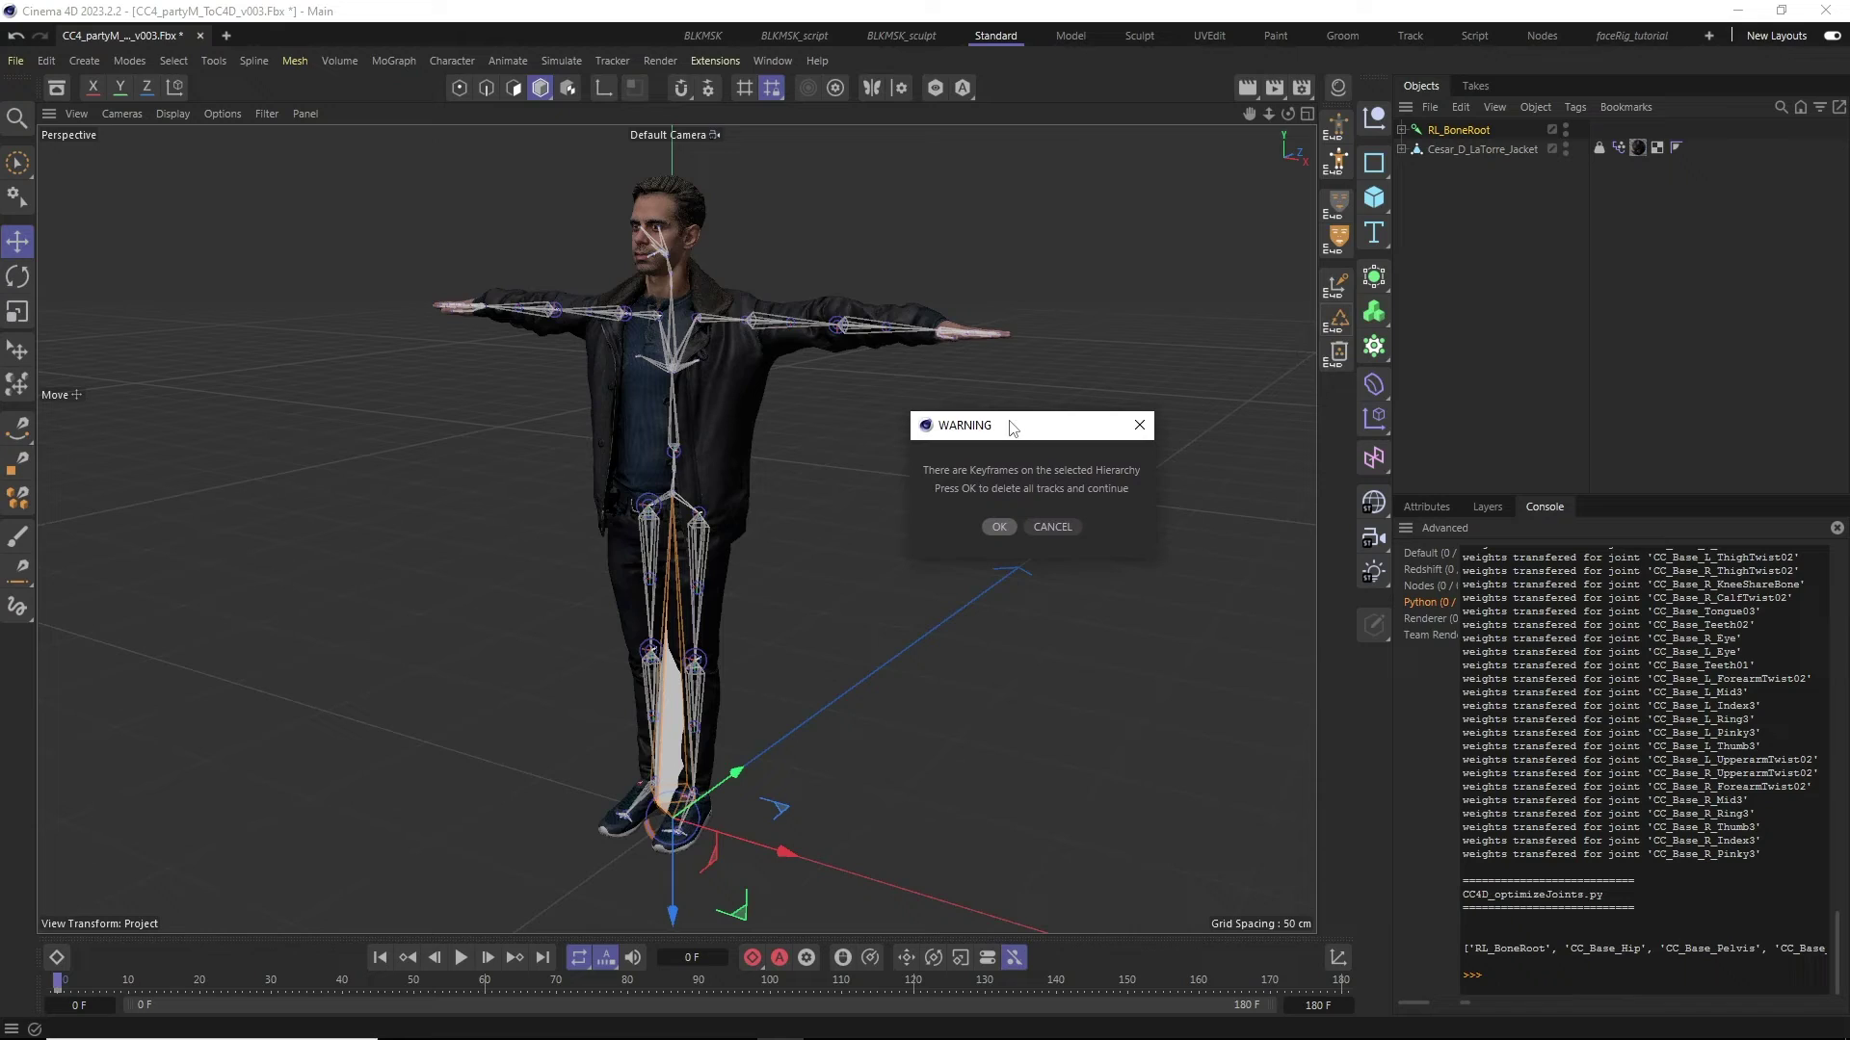
left_click(998, 529)
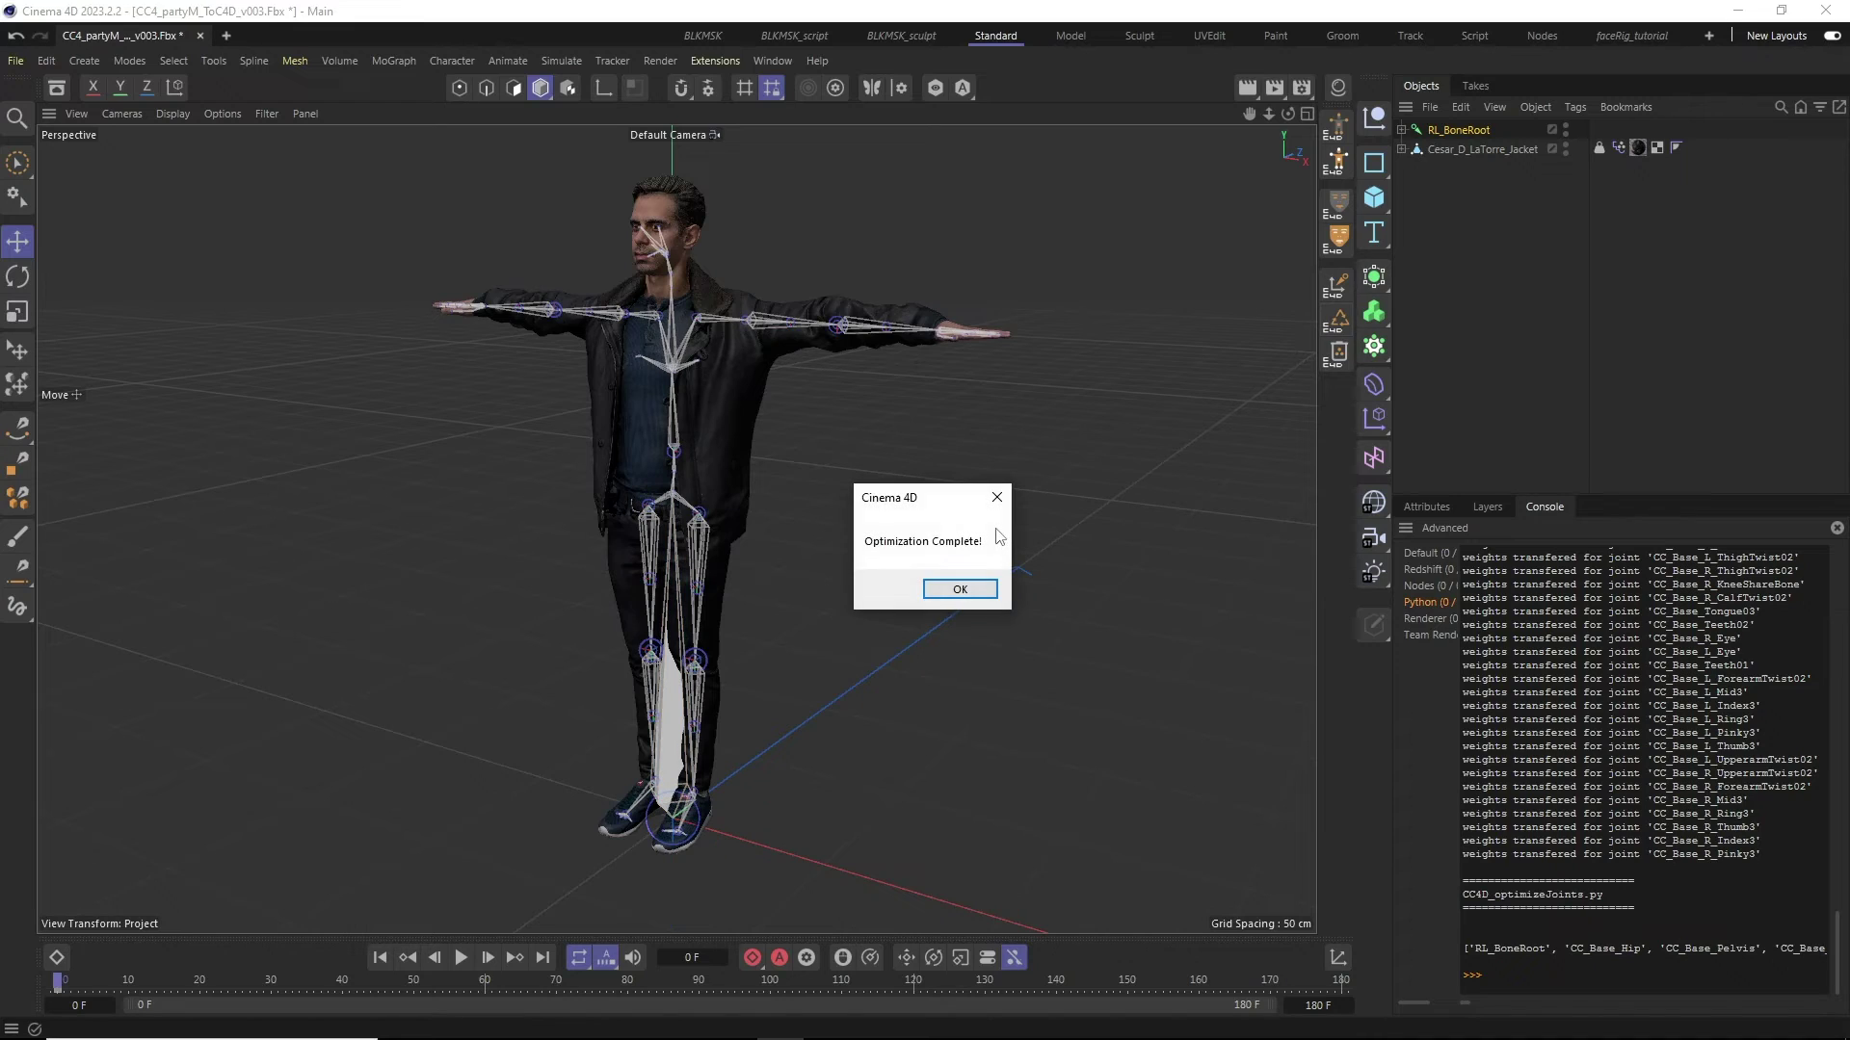
left_click(960, 589)
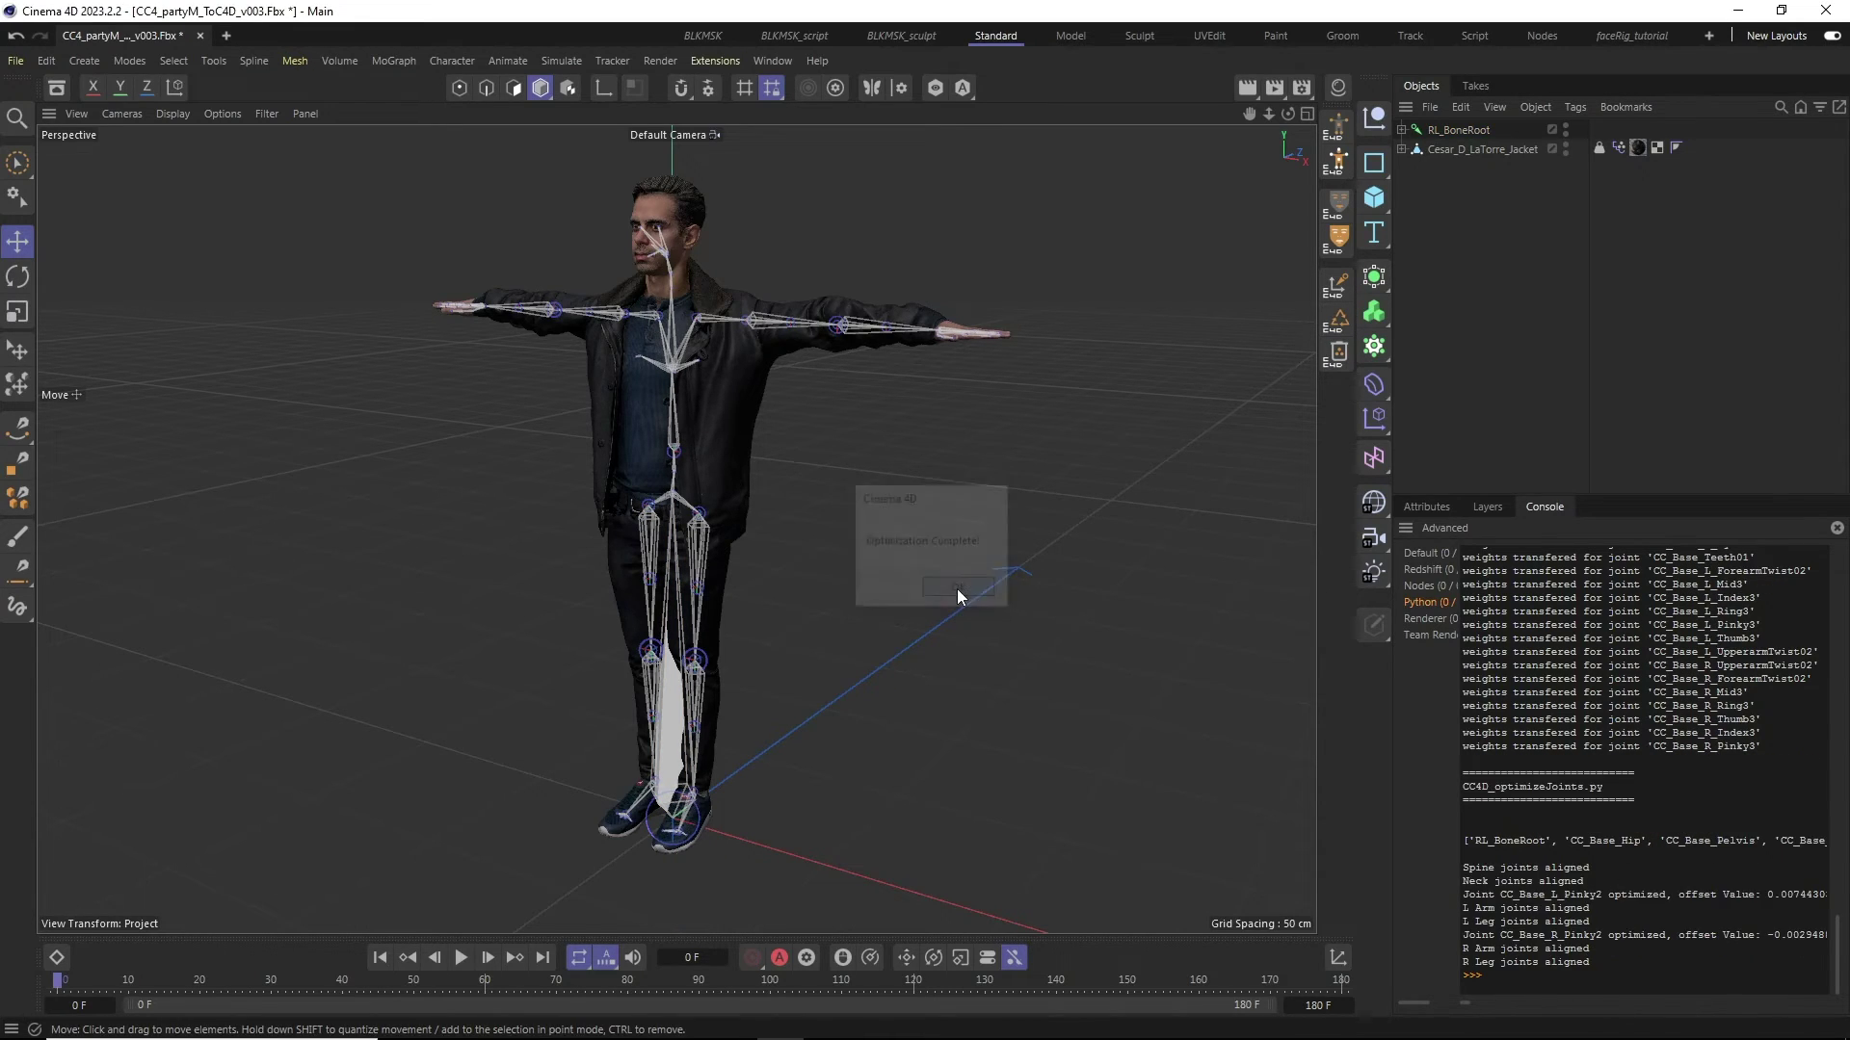
- Remove the morph targets from the jacket mesh and clear the selection
left_click(1439, 148)
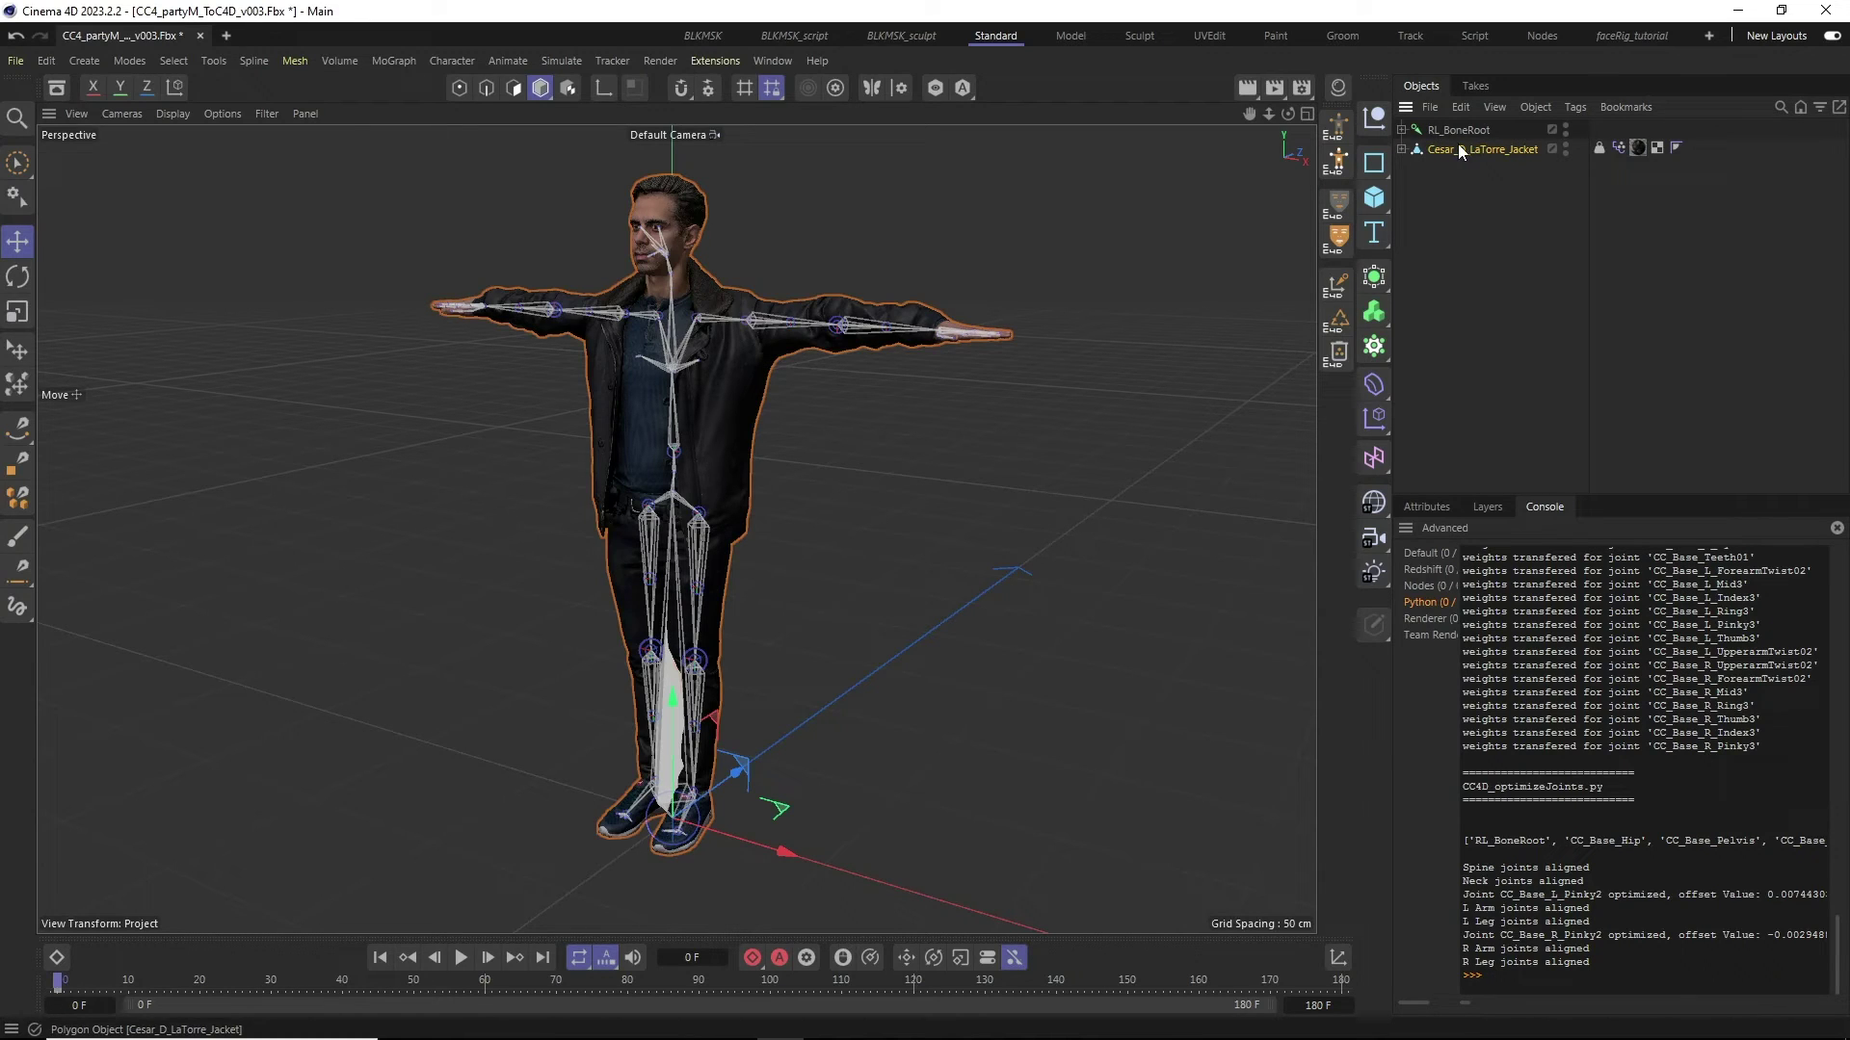
left_click(1338, 353)
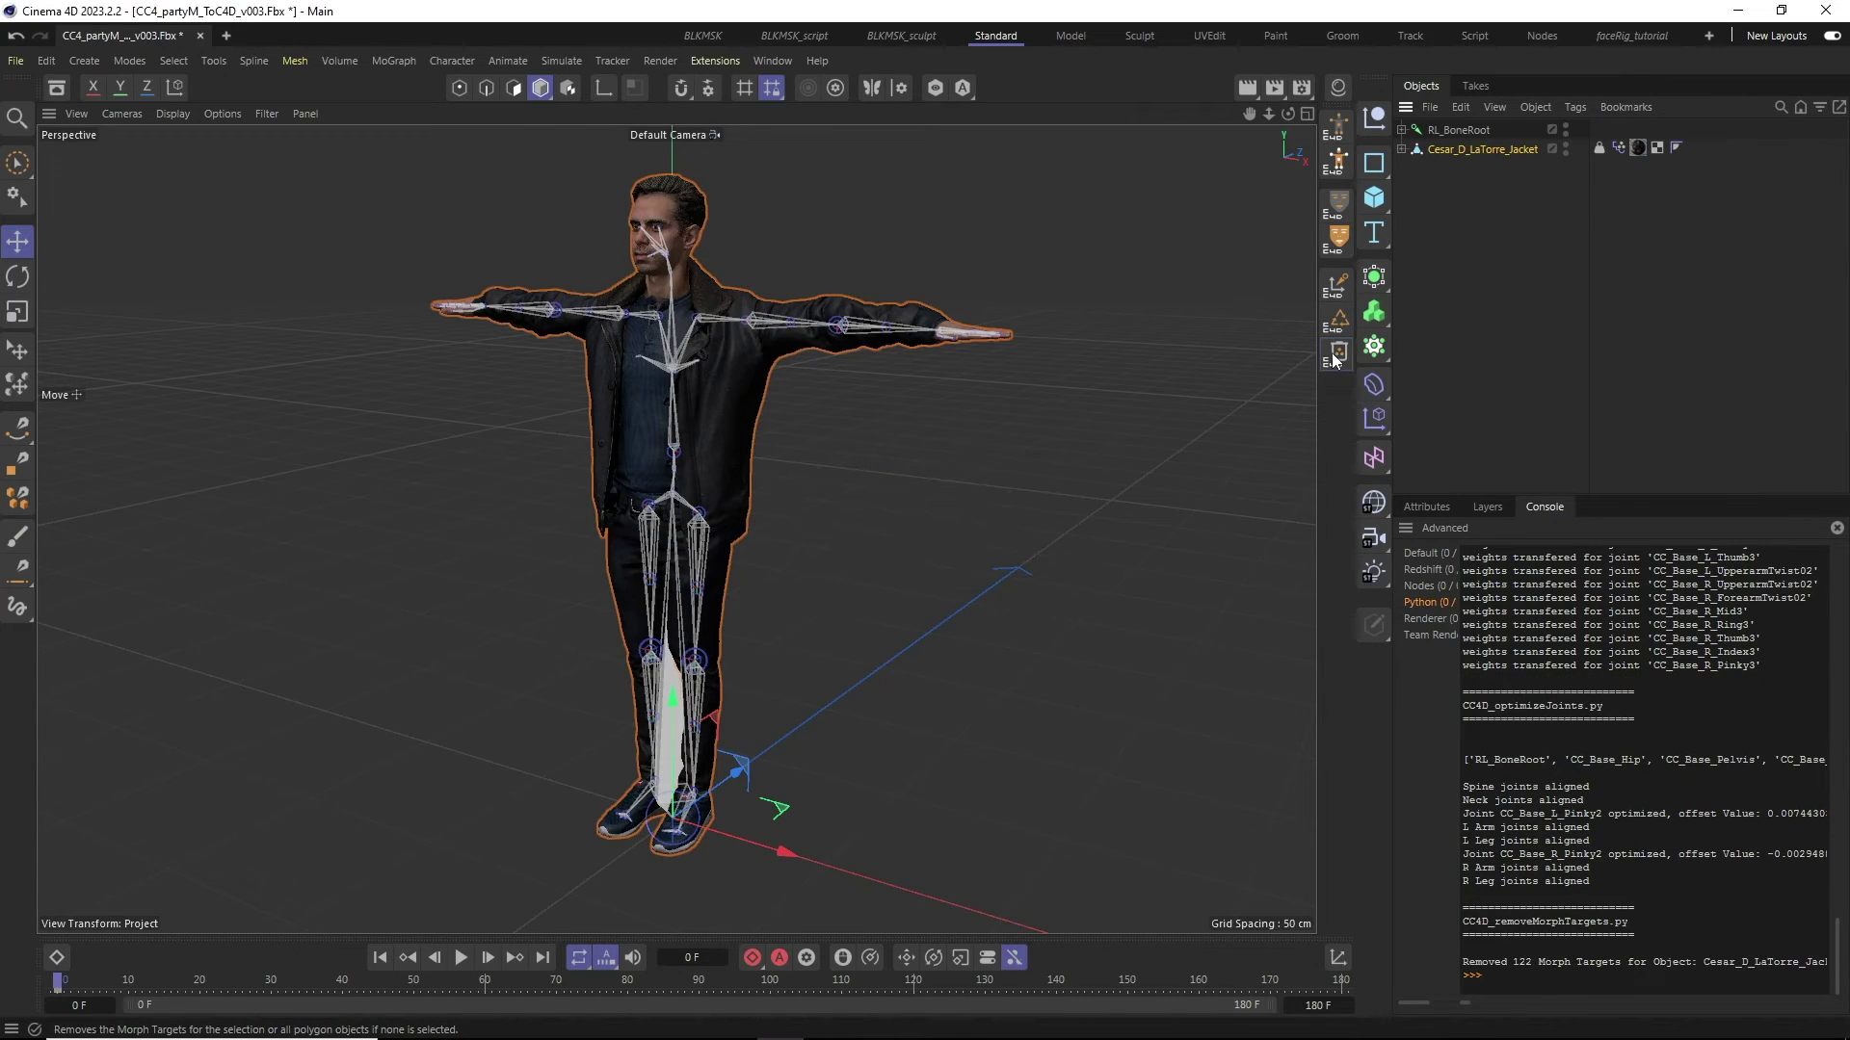
left_click(1499, 245)
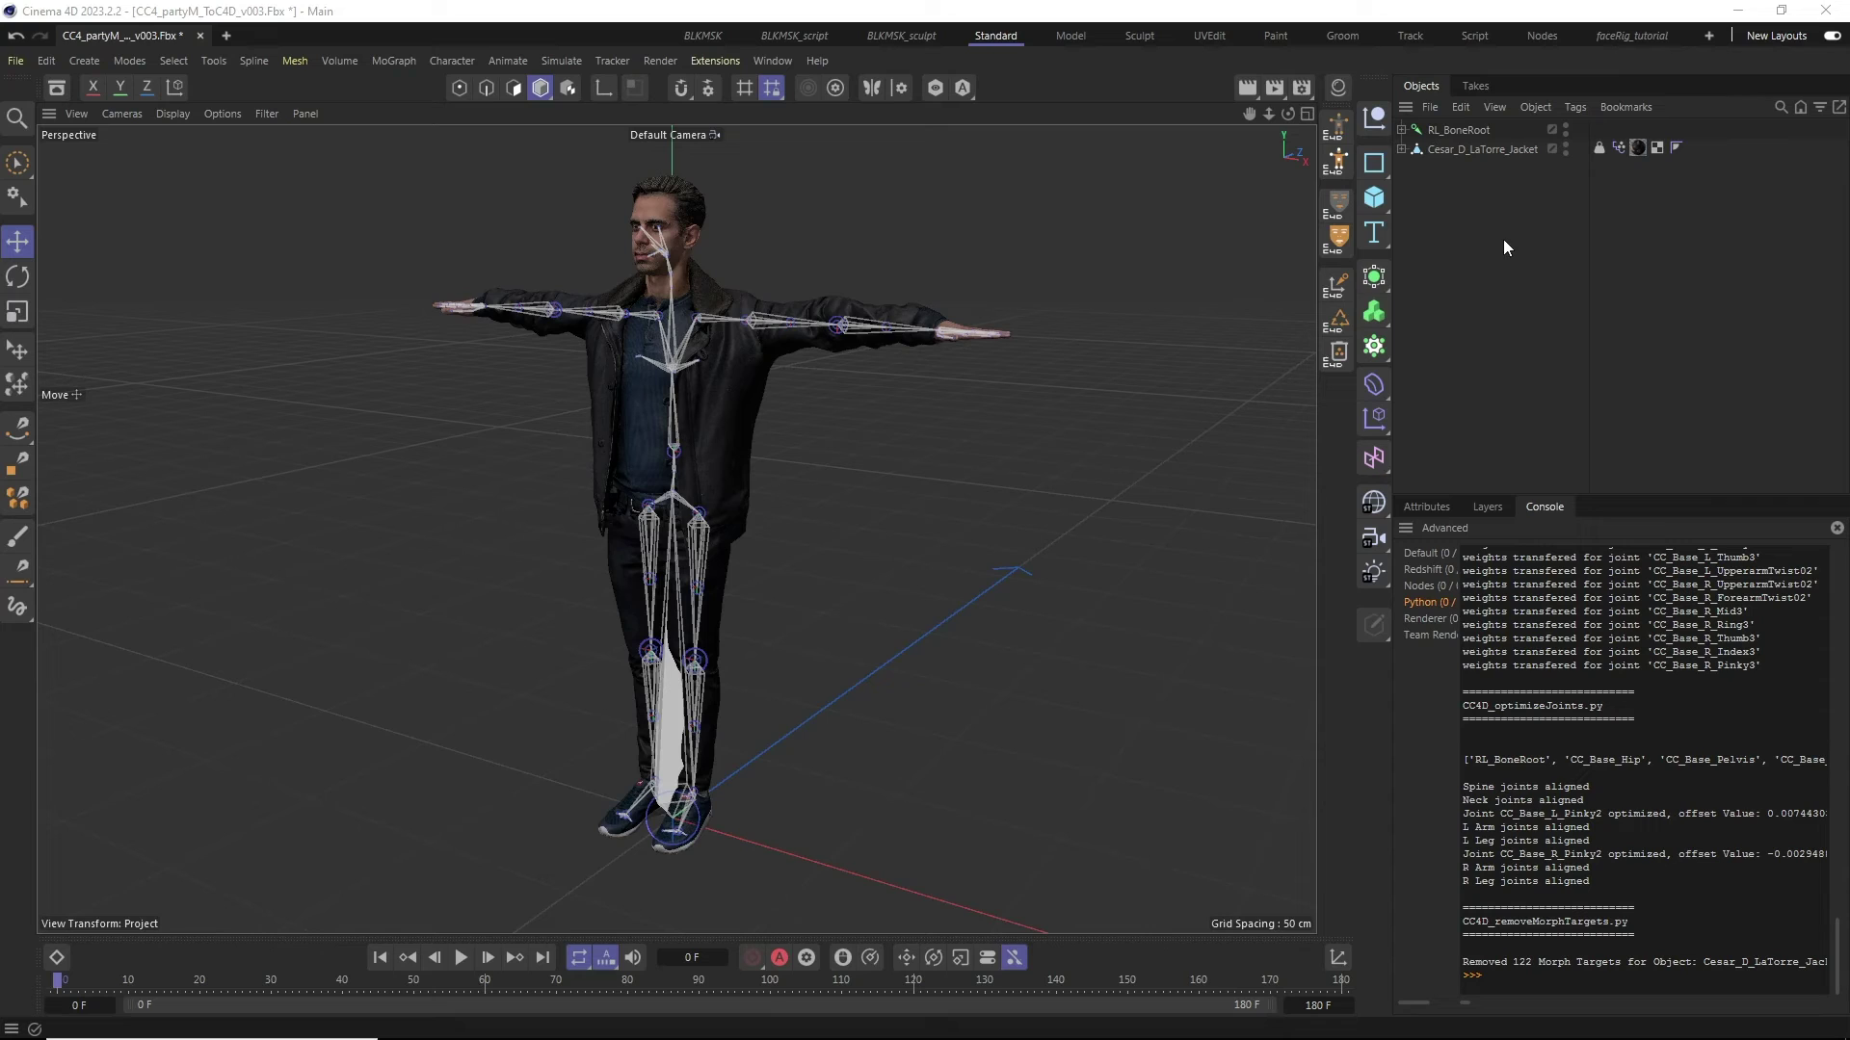
- Add the CC4 control rig to the scene, run the control rig setup on the character and inspect the rigged figure
left_click(1338, 134)
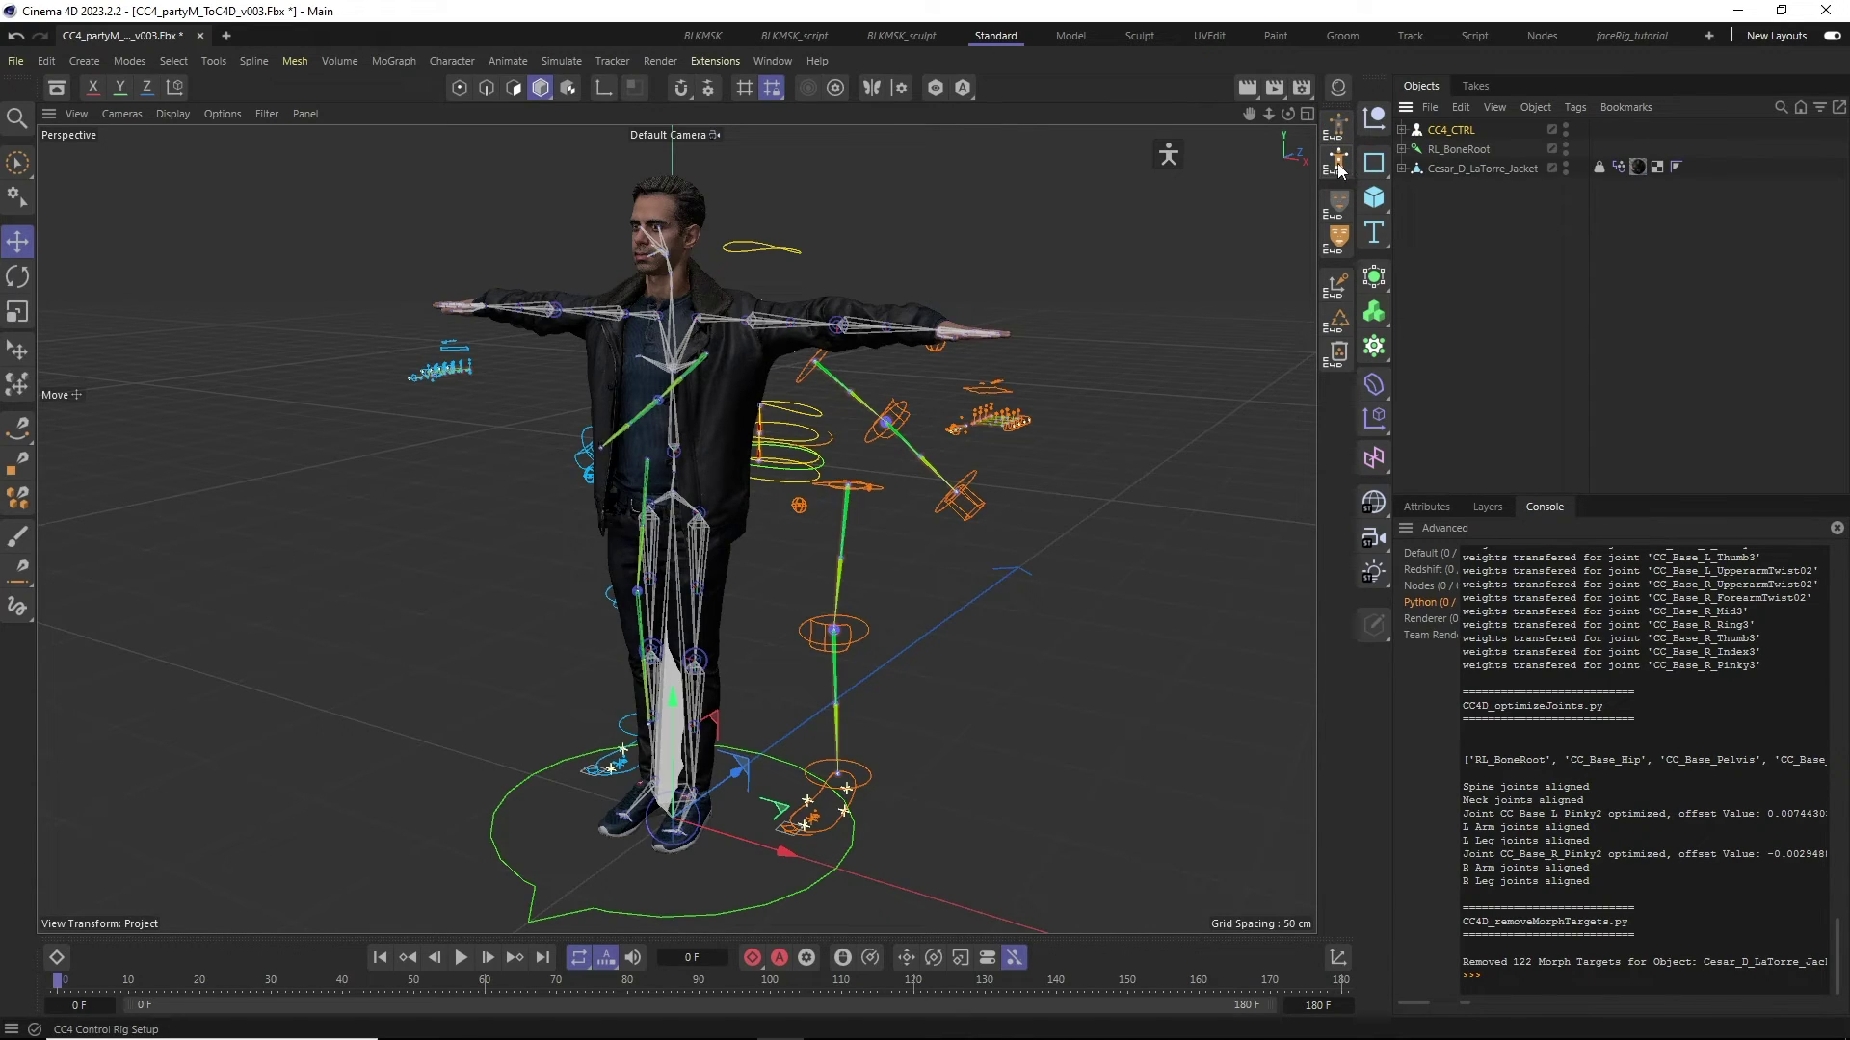
left_click(1339, 170)
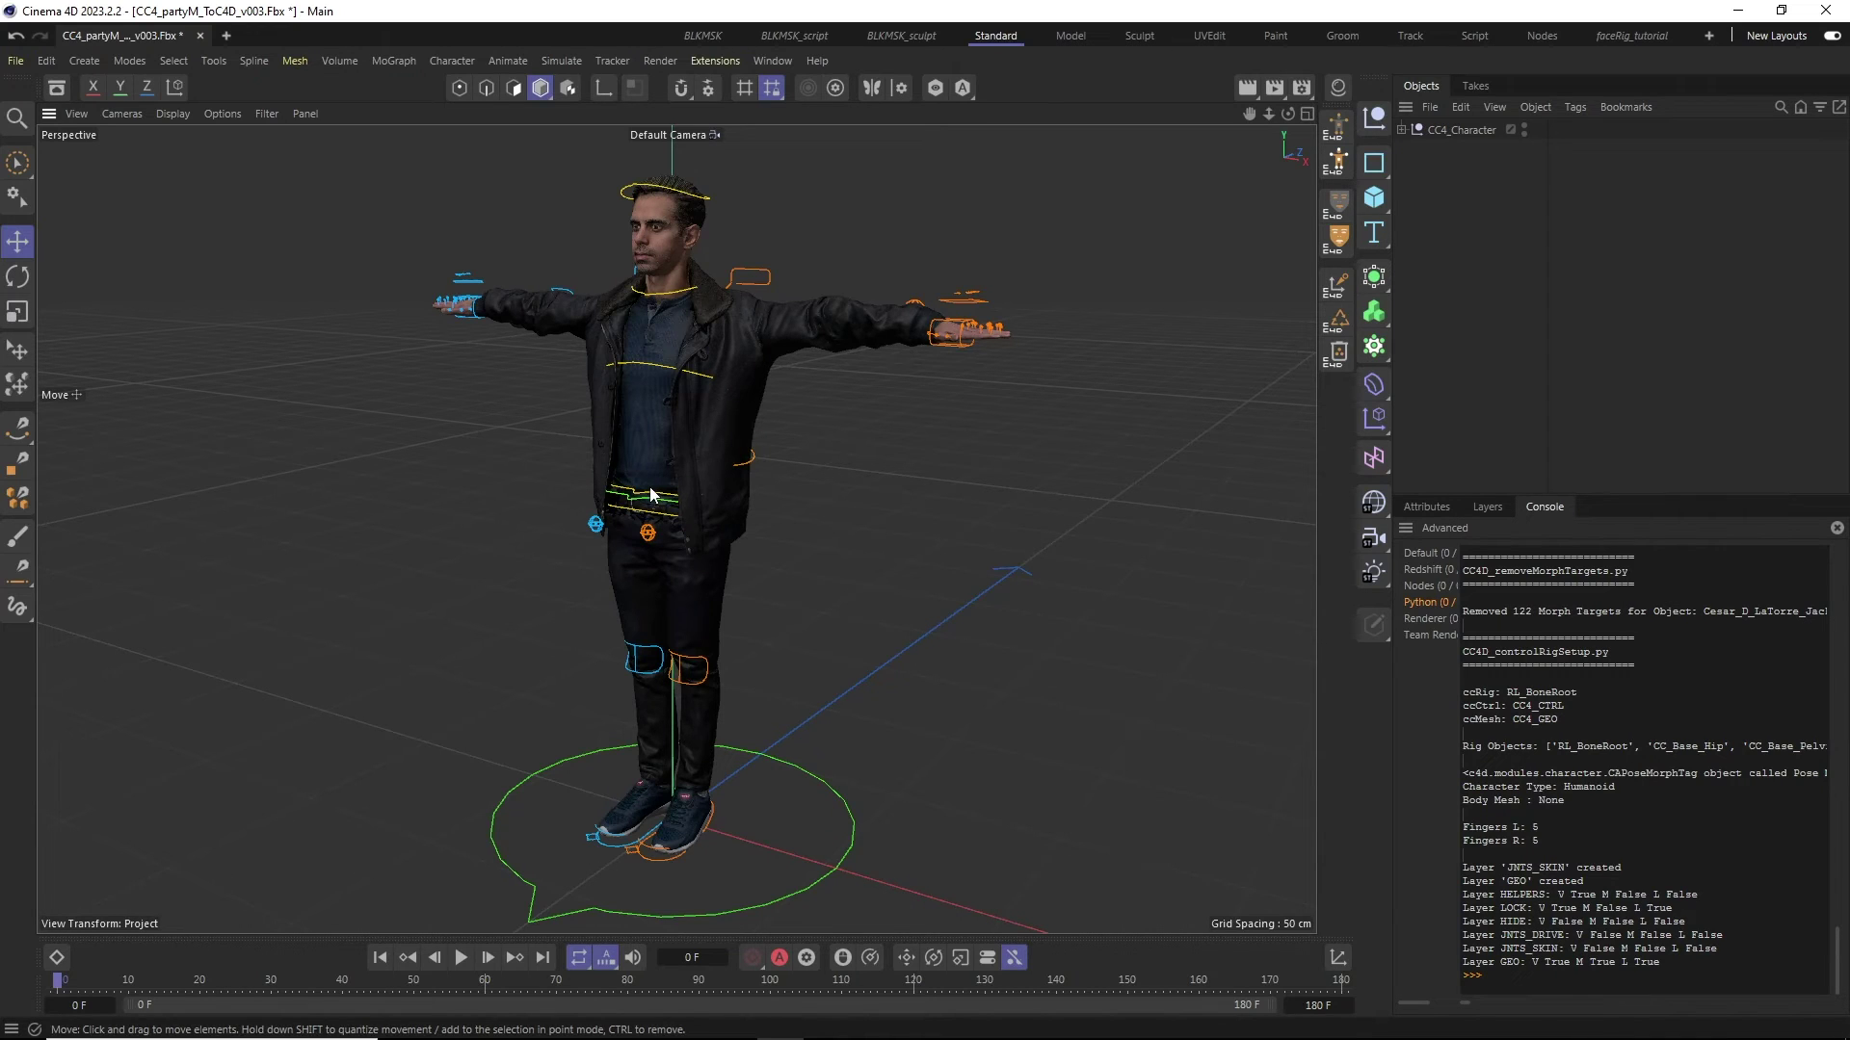
scroll(637, 472, "up", 1)
left_click_drag(638, 472, 760, 453, "alt")
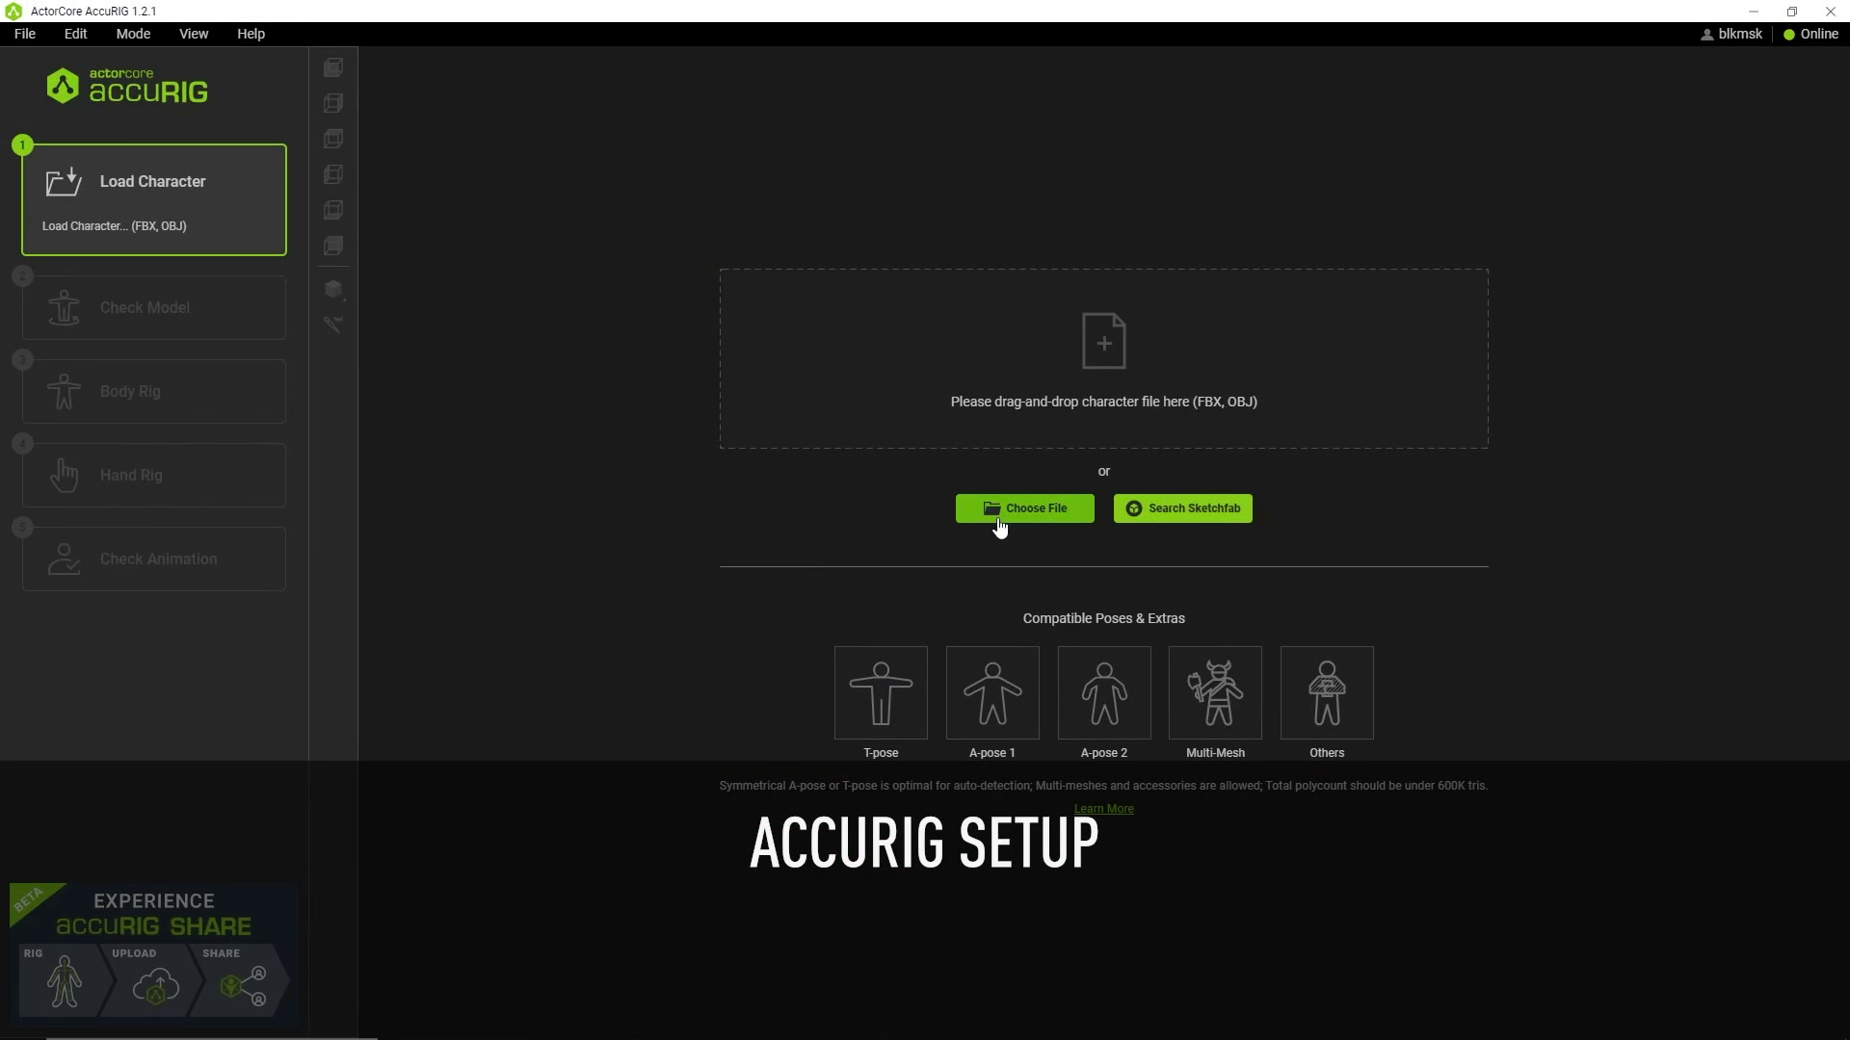
- Switch to ActorCore AccuRIG, load the sample character Craig.obj, turn on Force Symmetry and generate the body rig
left_click(999, 527)
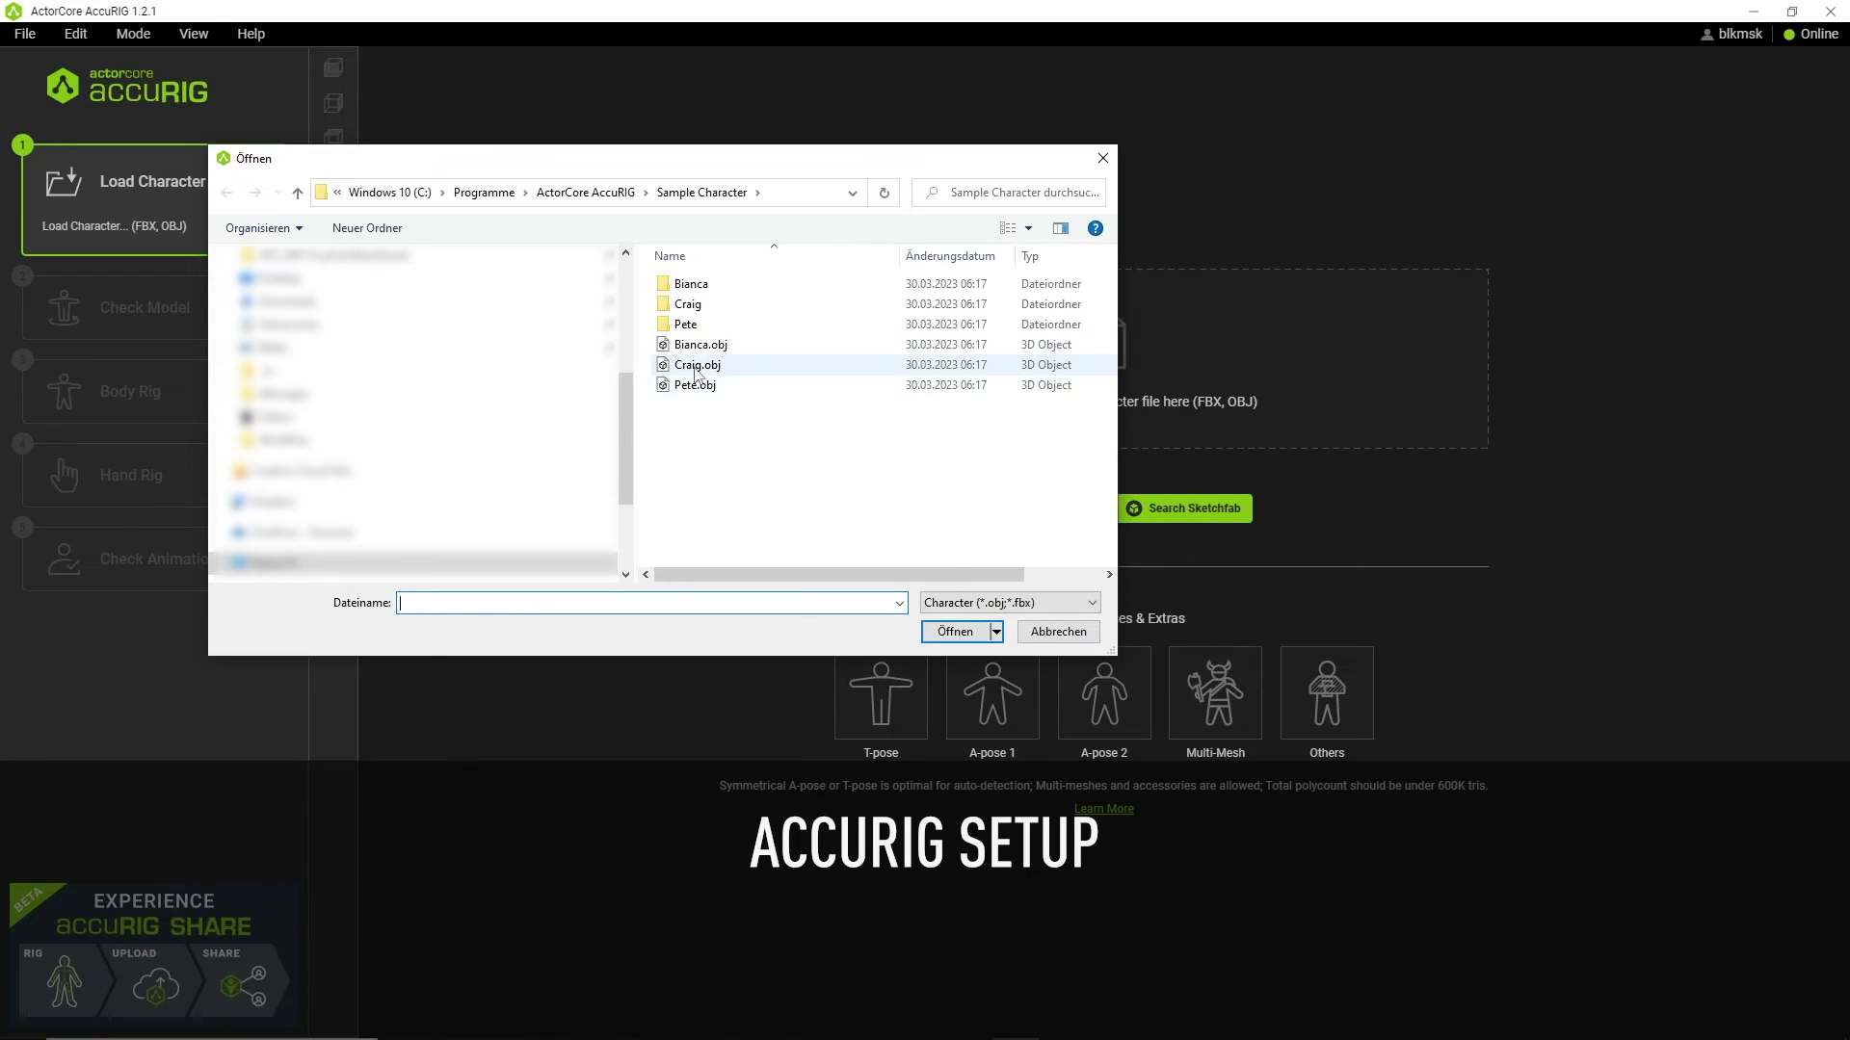
double_click(695, 366)
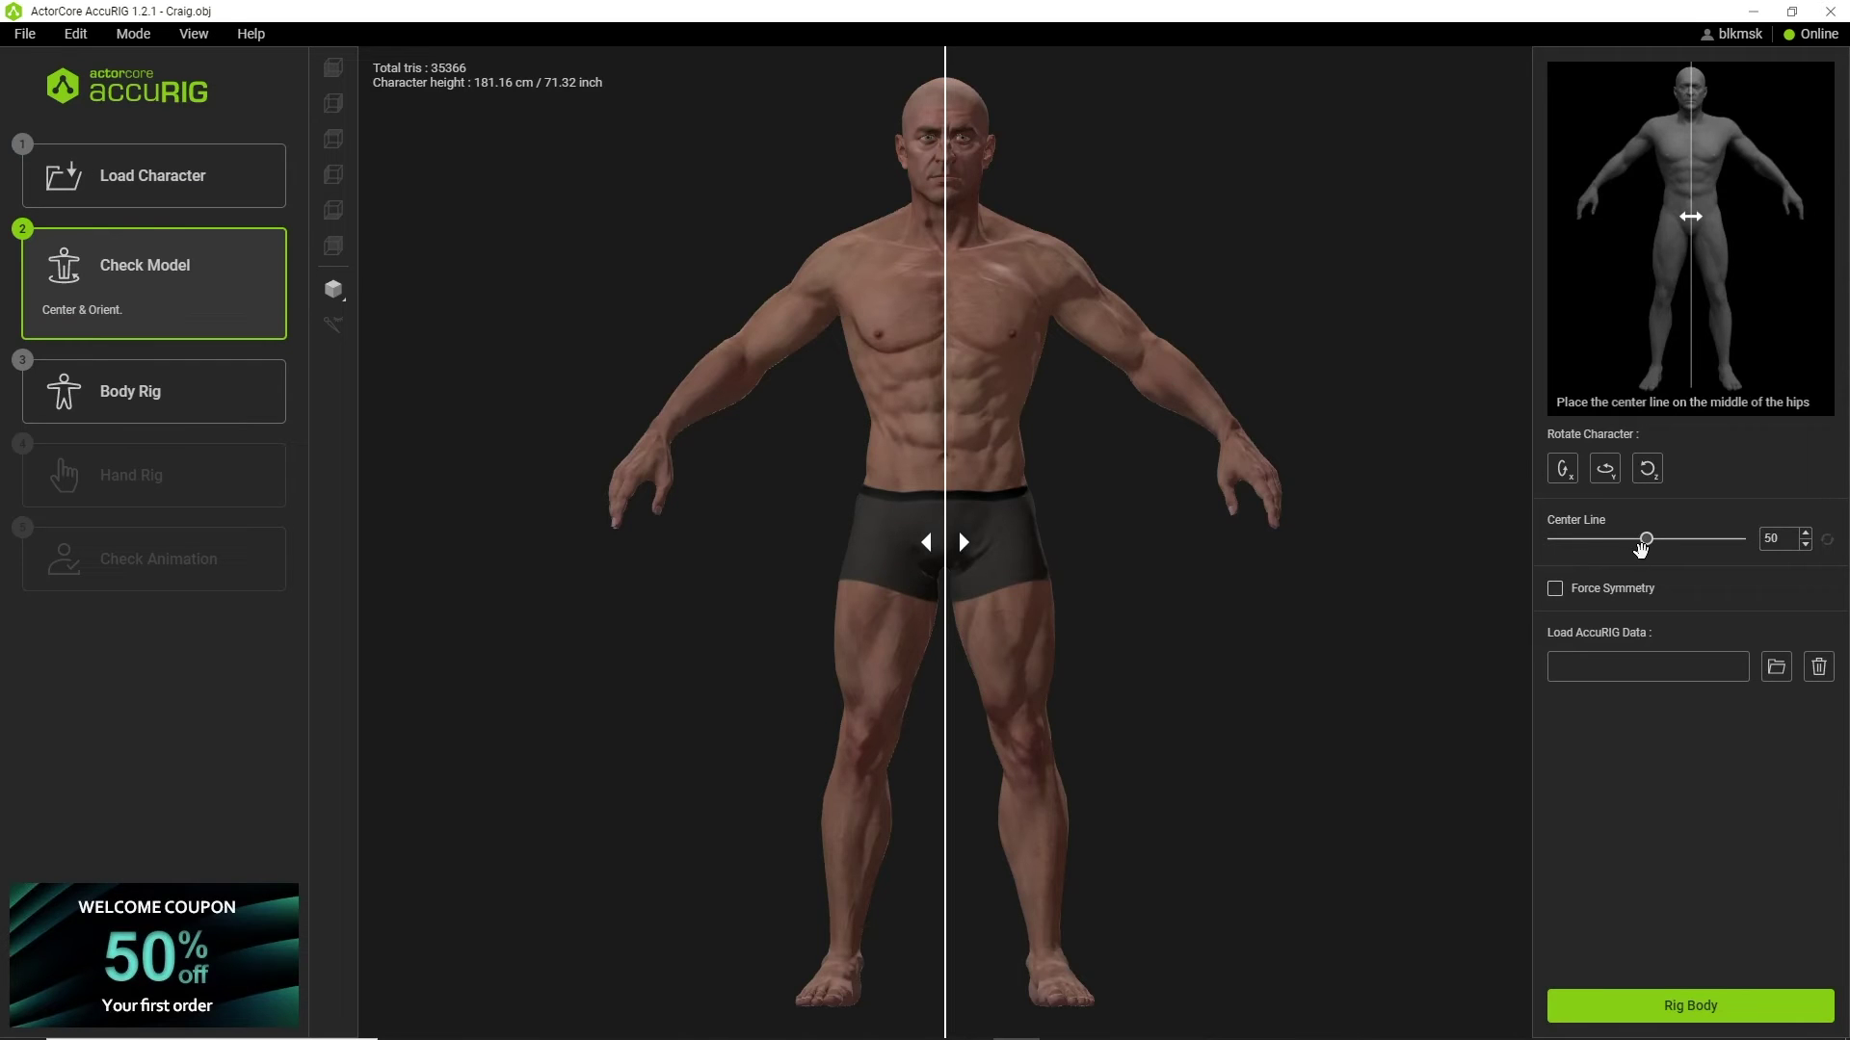
left_click(1554, 587)
left_click(1690, 1005)
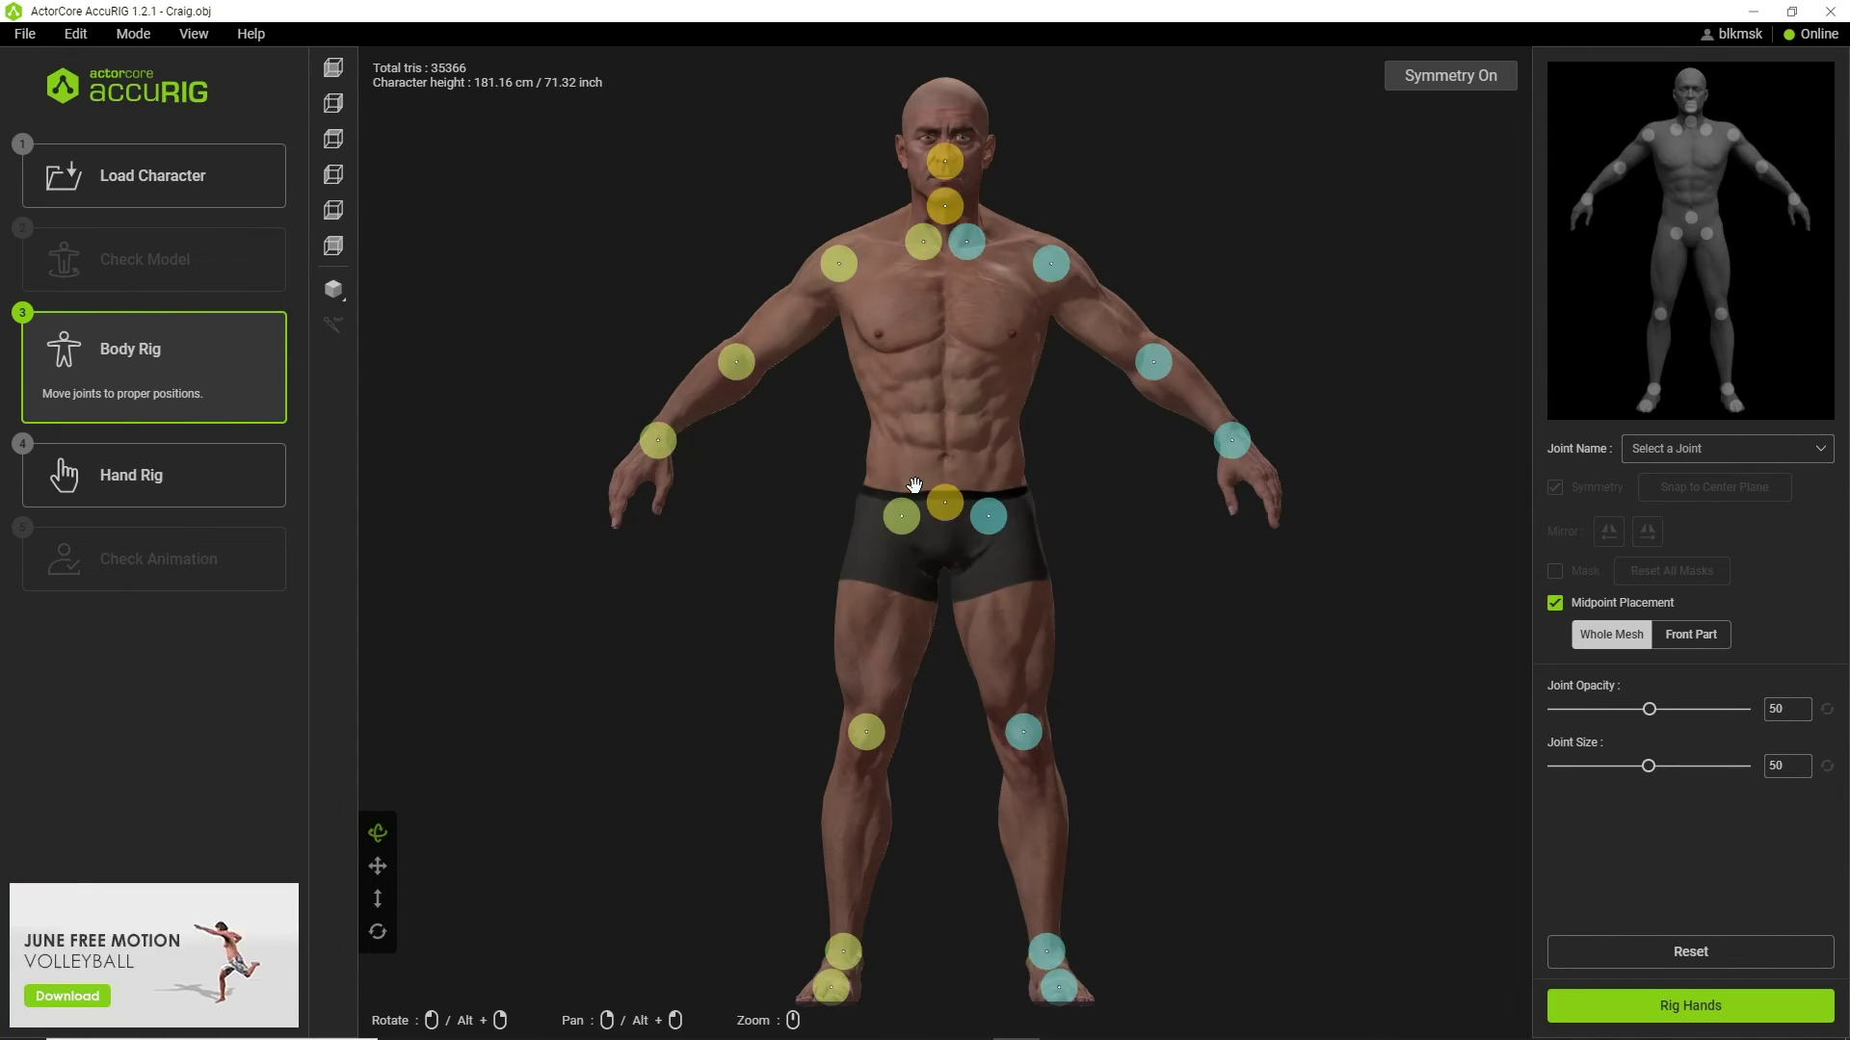
- Check the body joints, generate the hand rig with five fingers and check the right hand's finger joints before finalizing the character
left_click(333, 178)
left_click(922, 633)
left_click(1690, 1005)
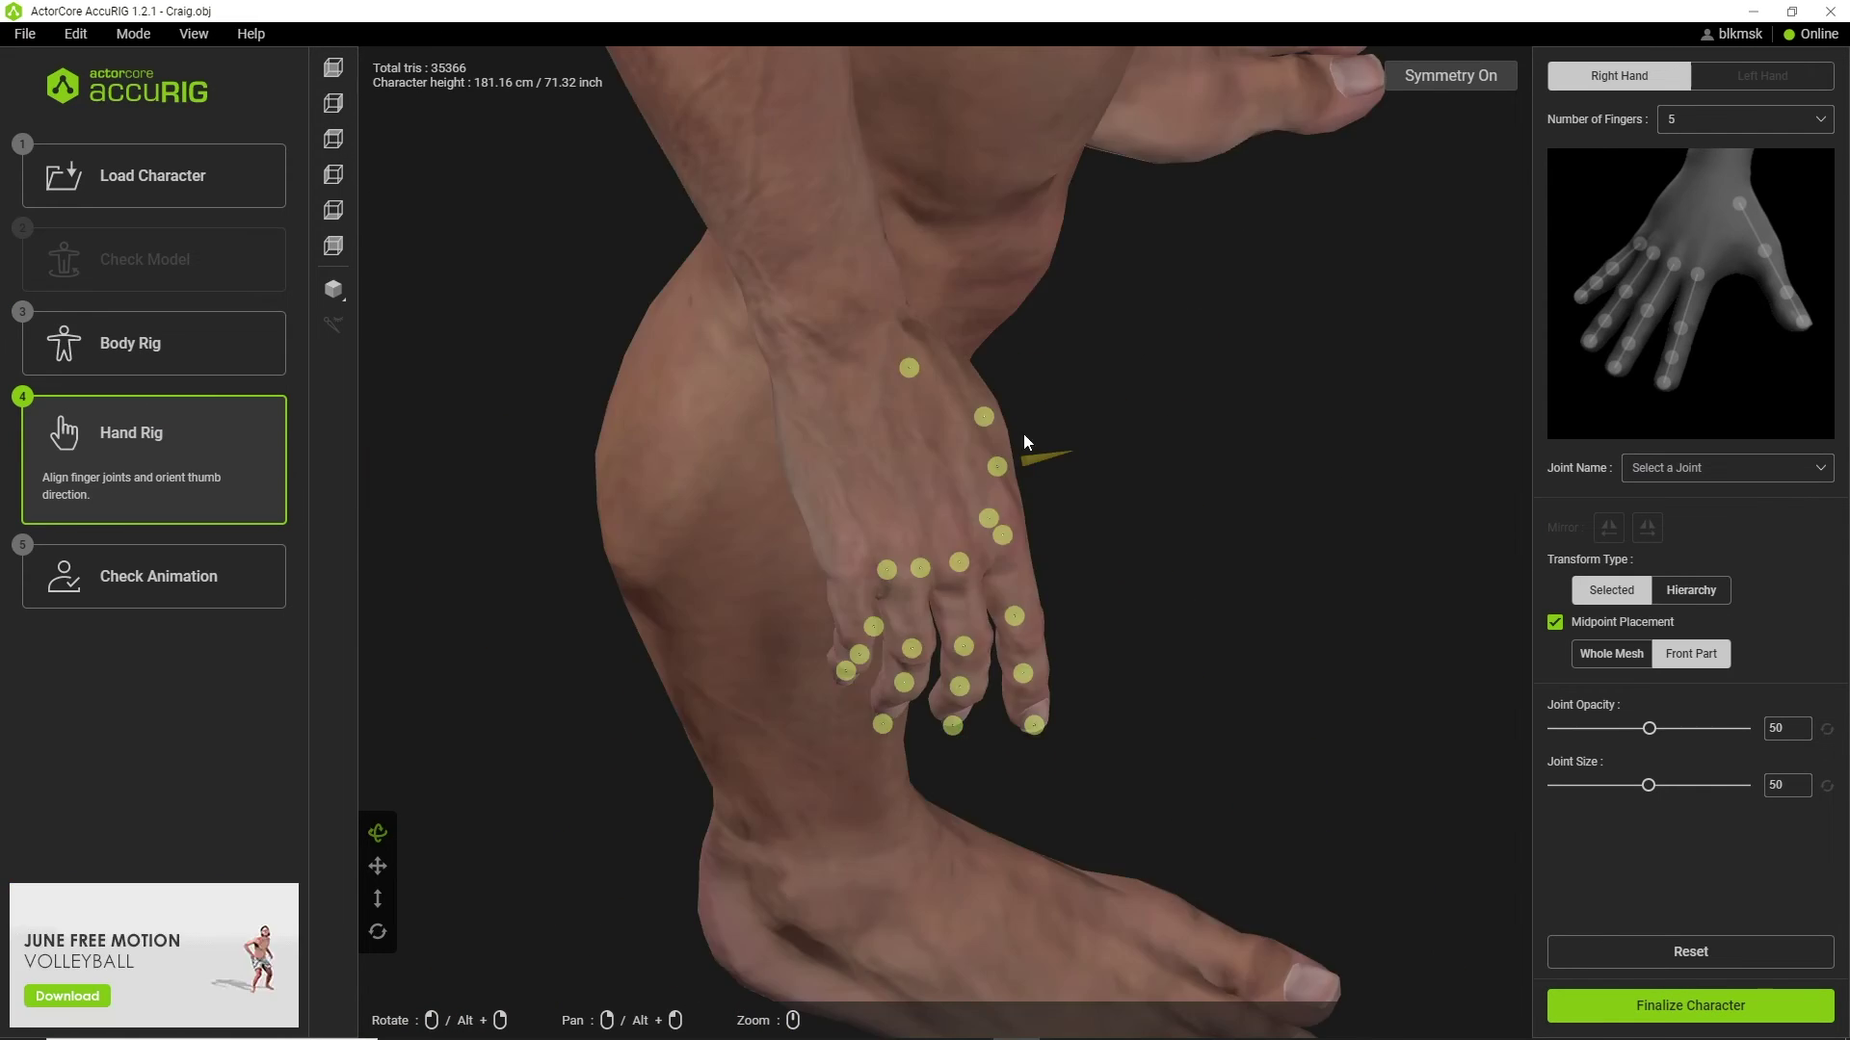
left_click(1013, 493)
left_click_drag(892, 573, 941, 540)
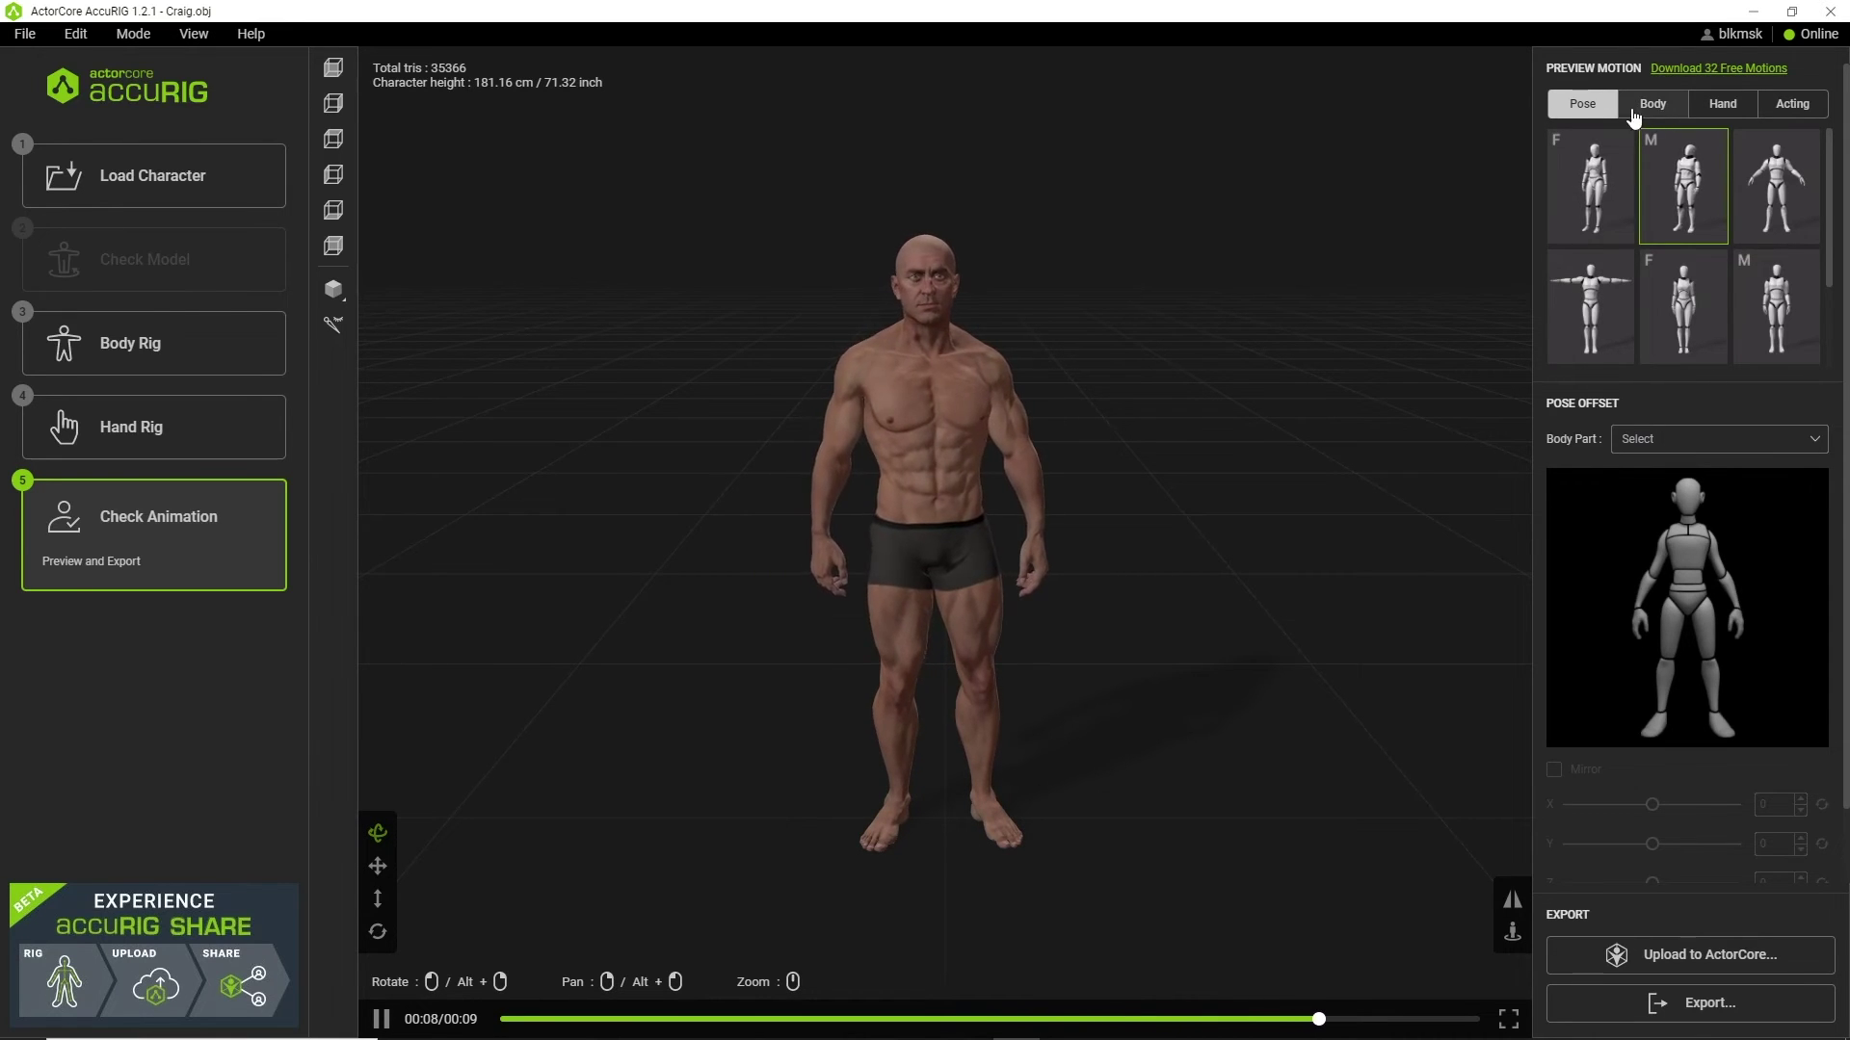
- Browse the preview poses and put the finalized character into the A-pose
scroll(1649, 231, "down", 2)
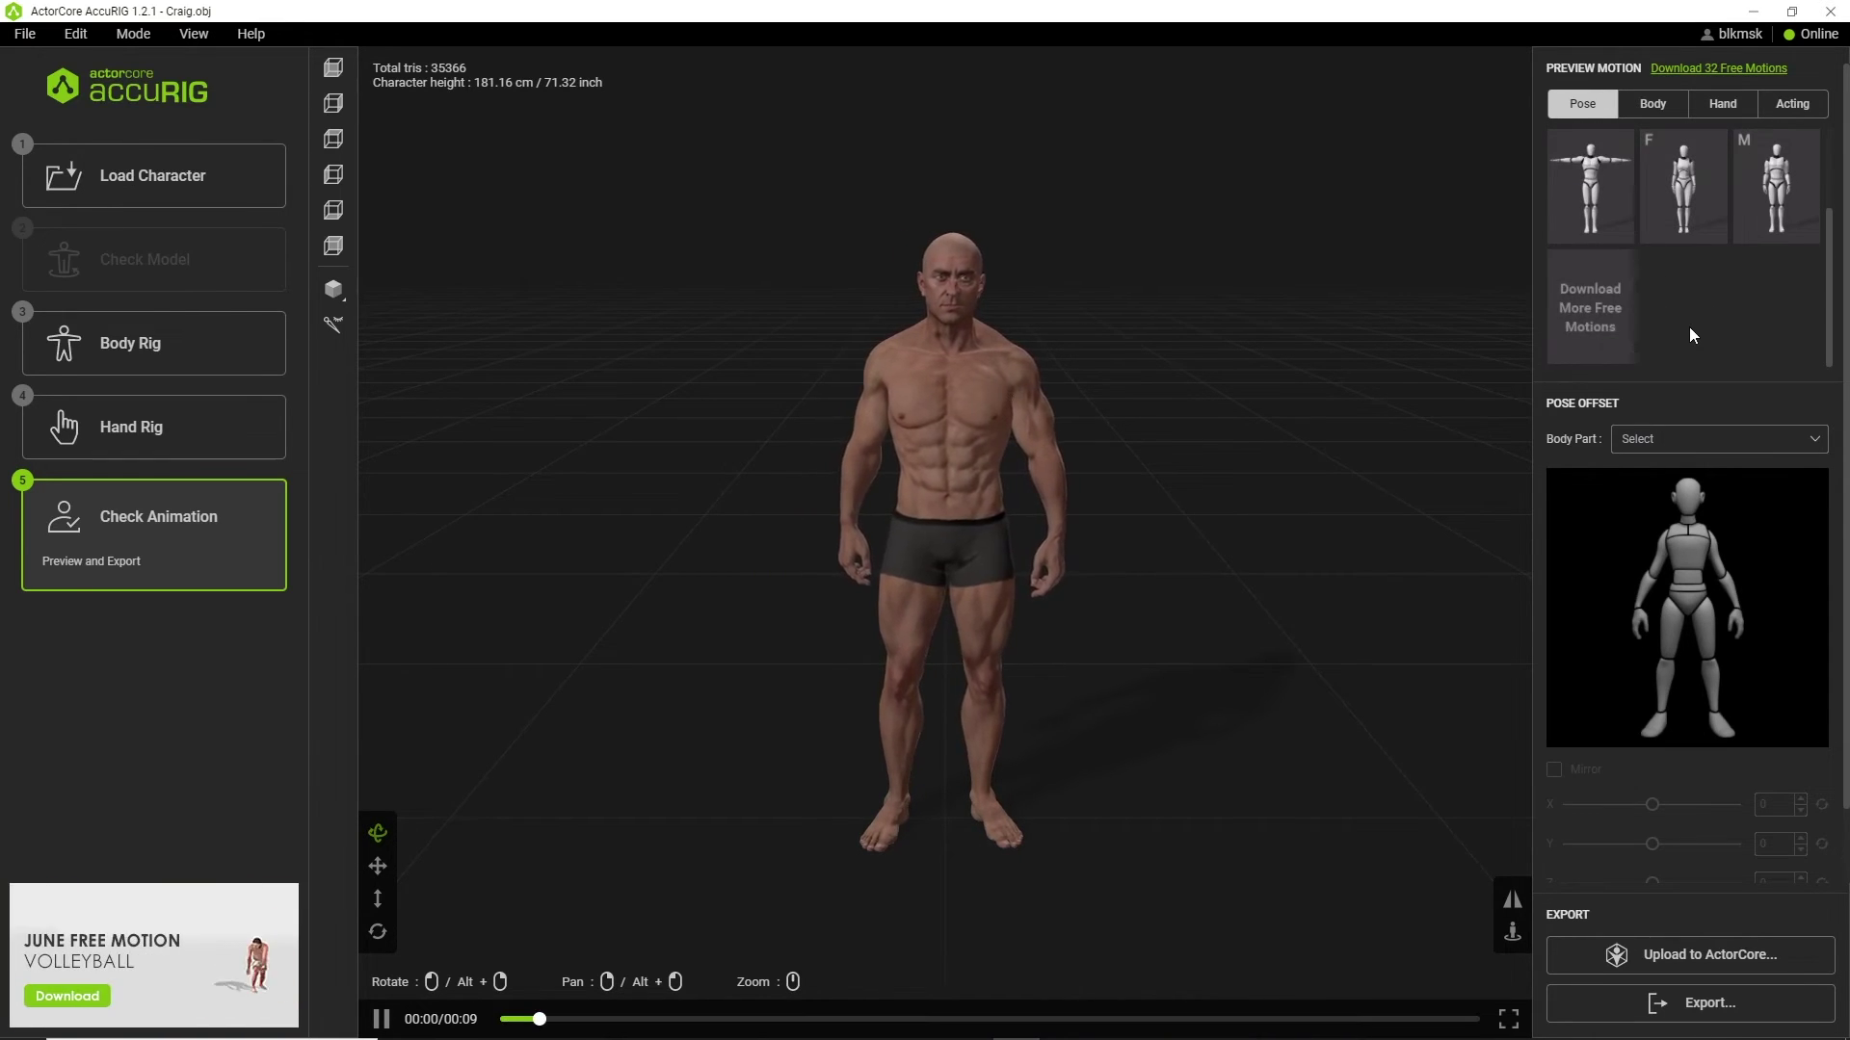
scroll(1689, 326, "up", 2)
scroll(1691, 335, "up", 1)
left_click(1776, 183)
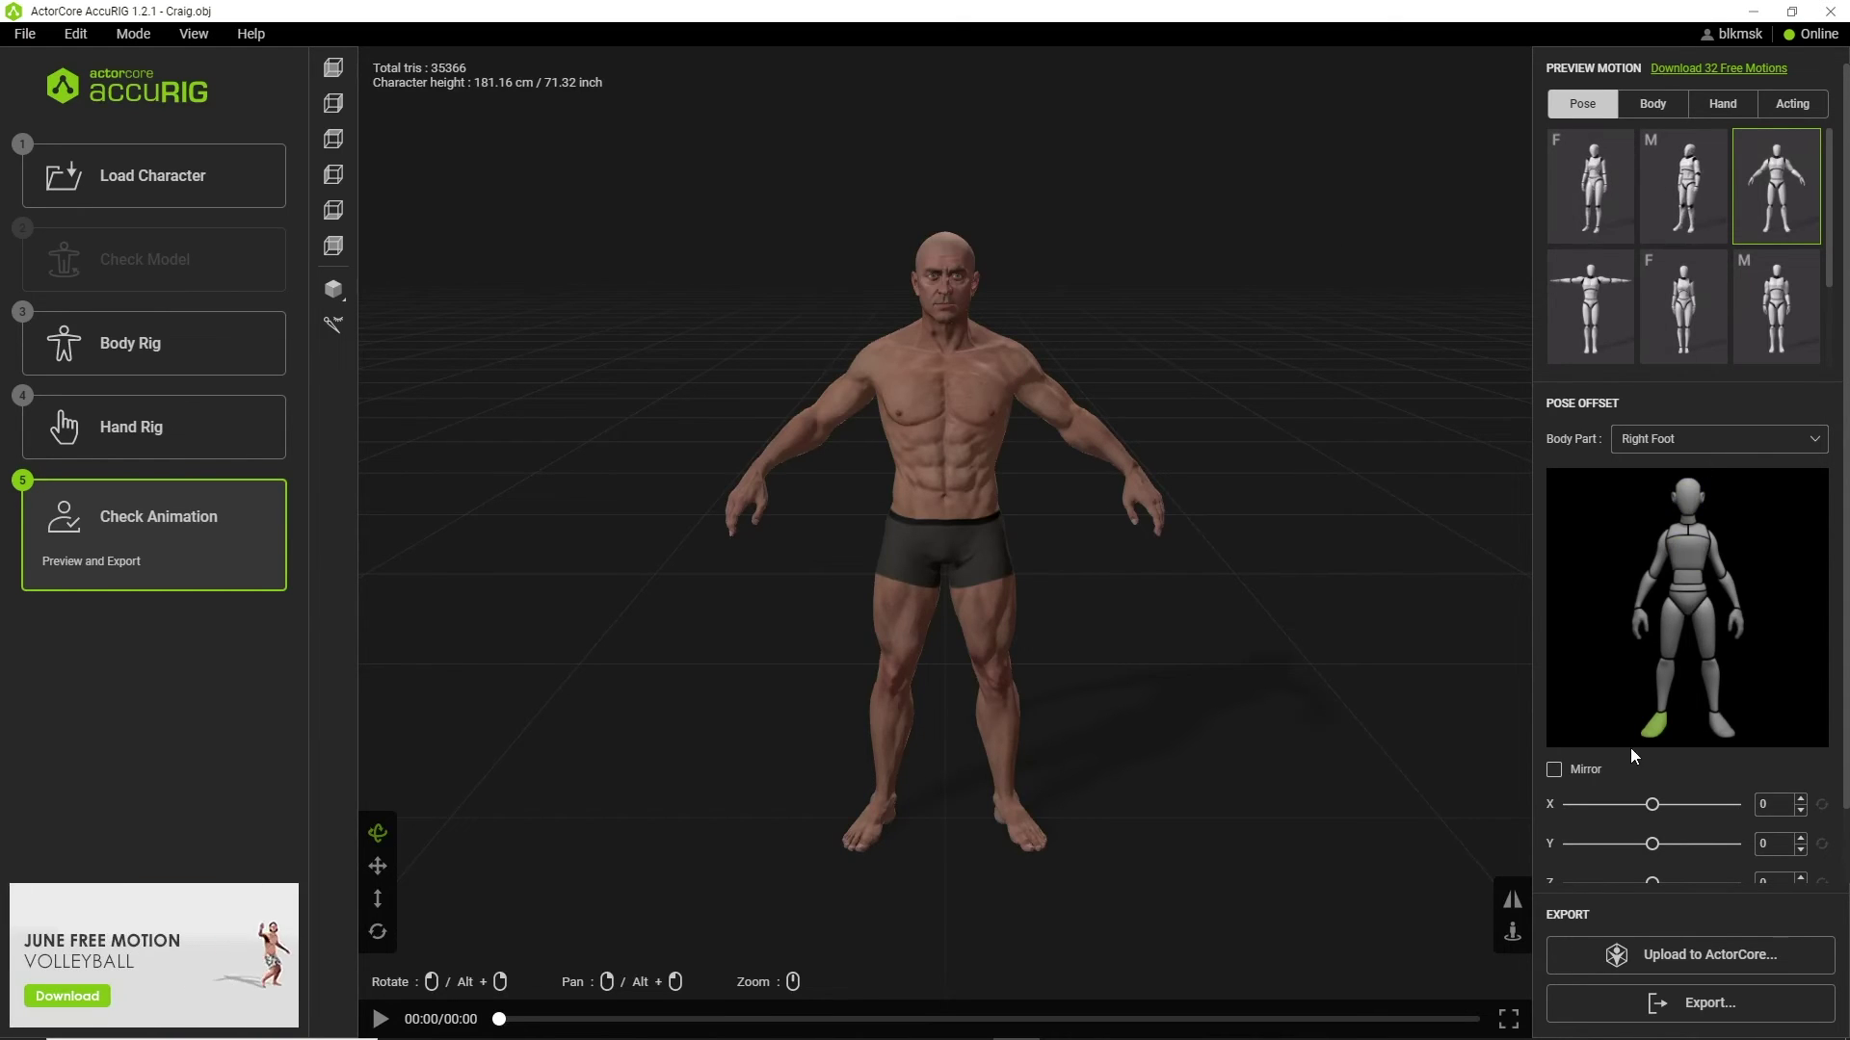
- Export the character as FBX for Cinema 4D (R19) with original texture size and embedded textures
left_click(1666, 1003)
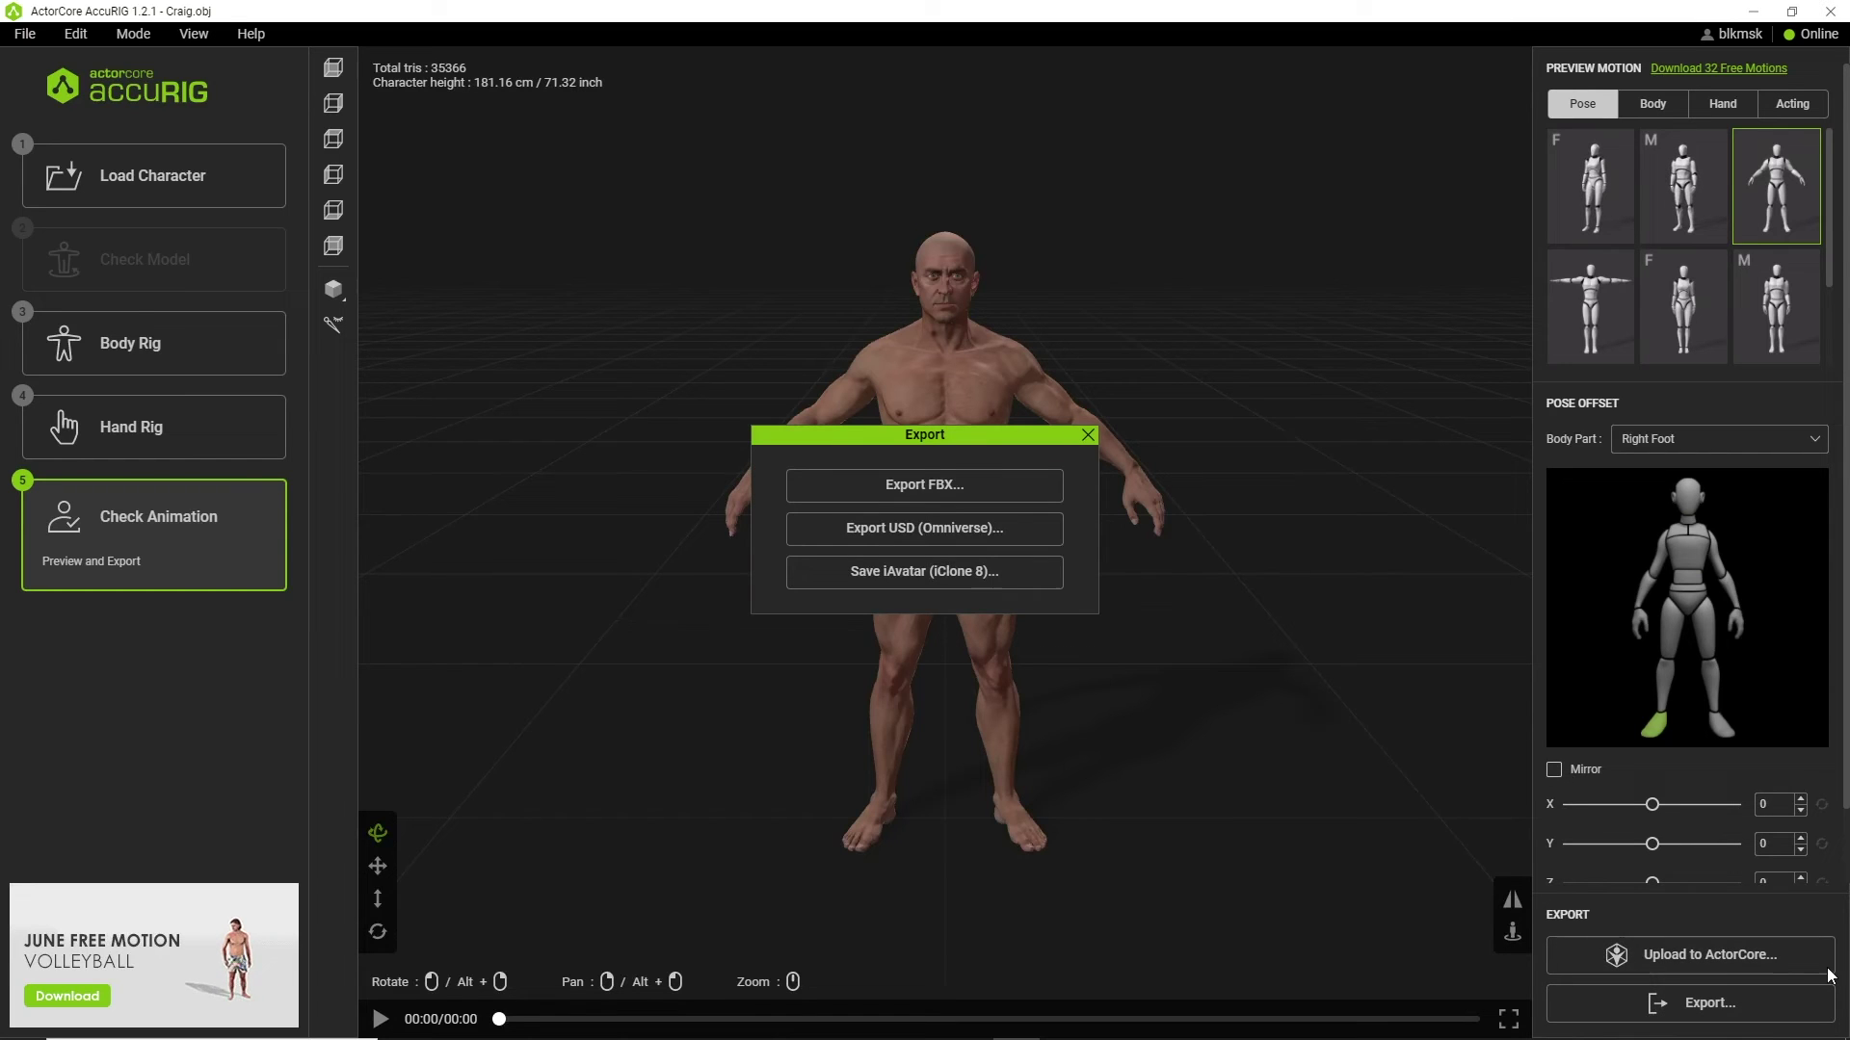
left_click(935, 484)
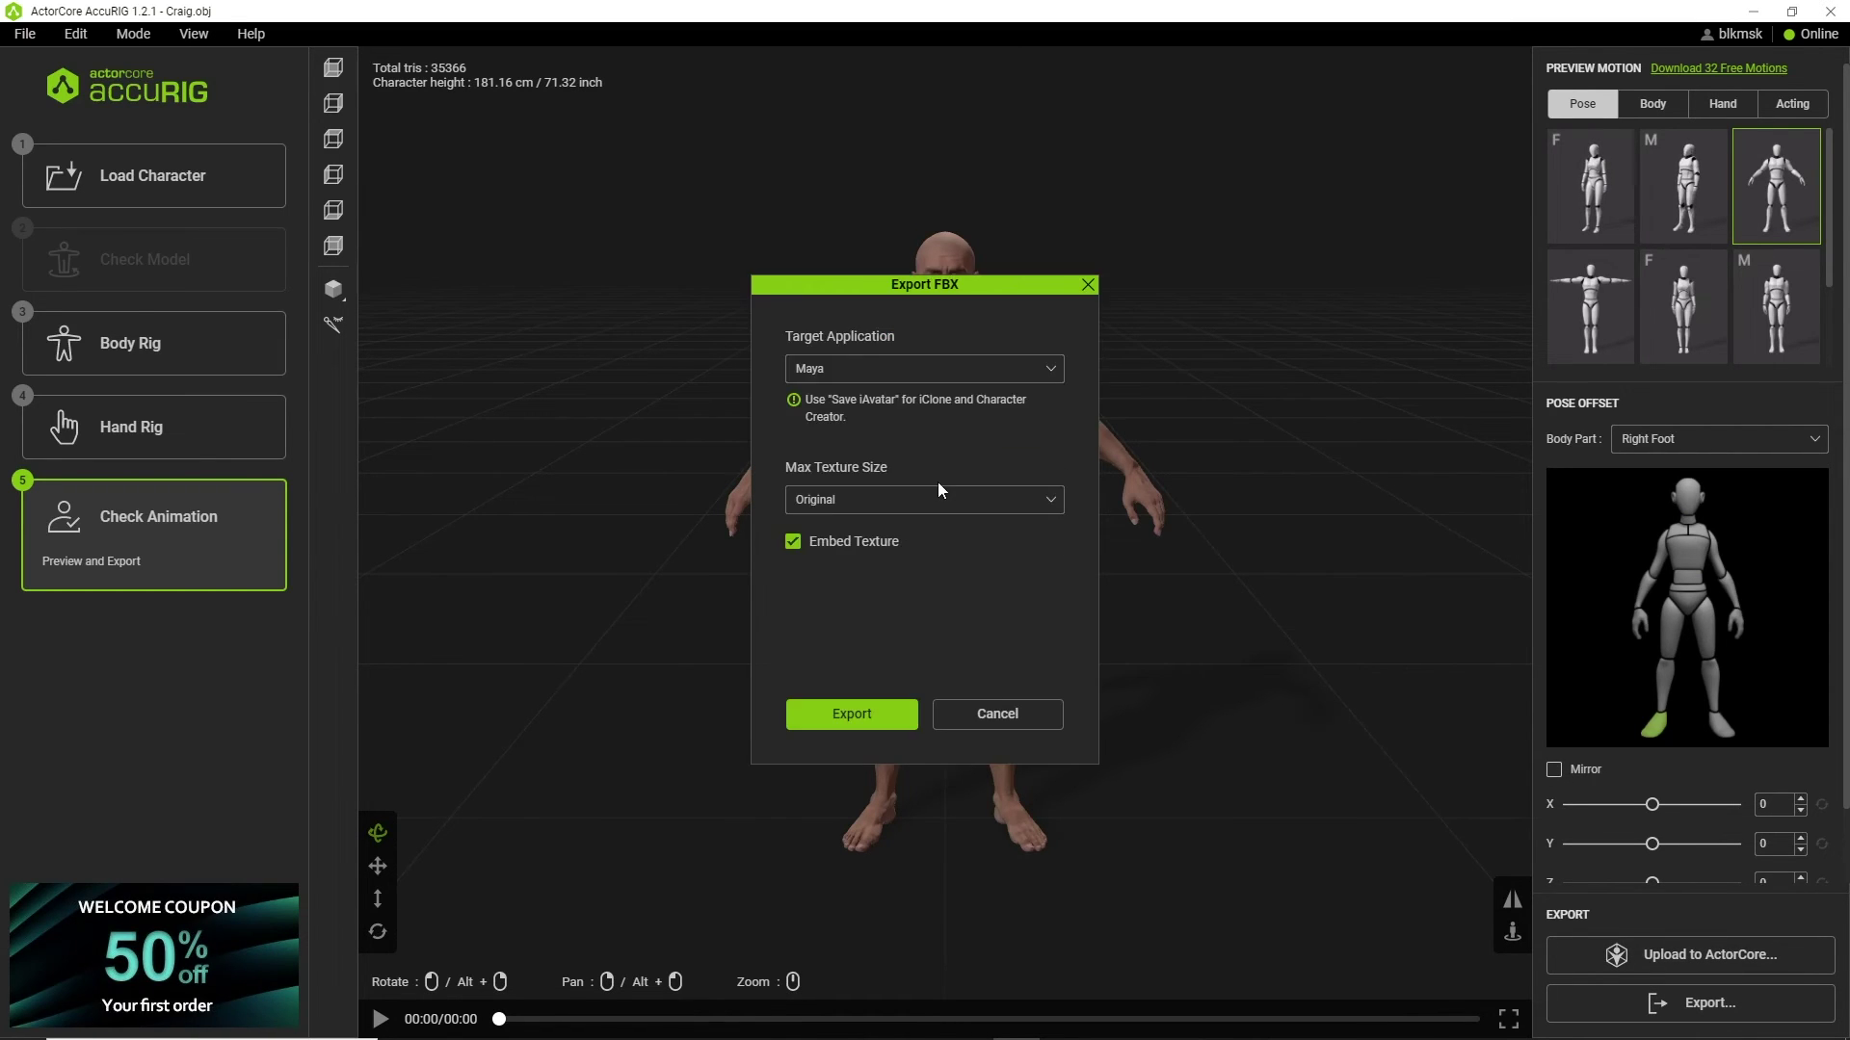
left_click(826, 375)
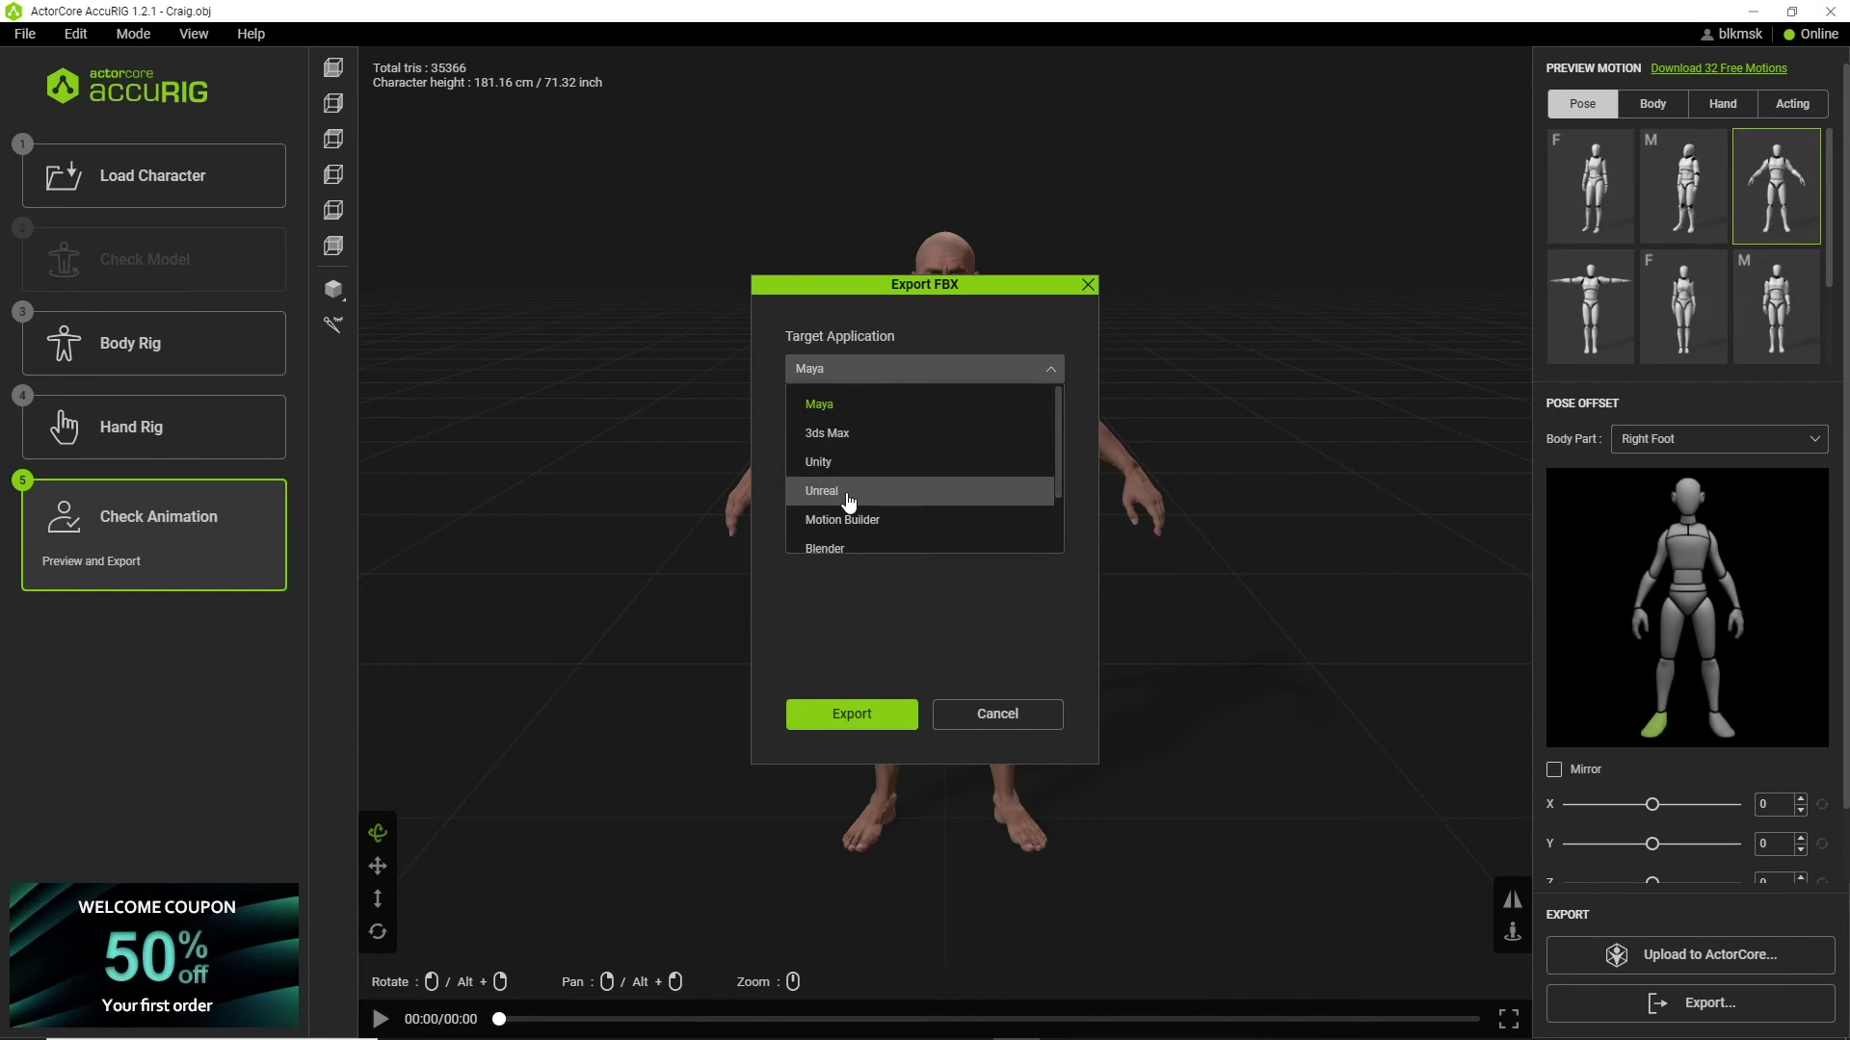
scroll(848, 500, "down", 2)
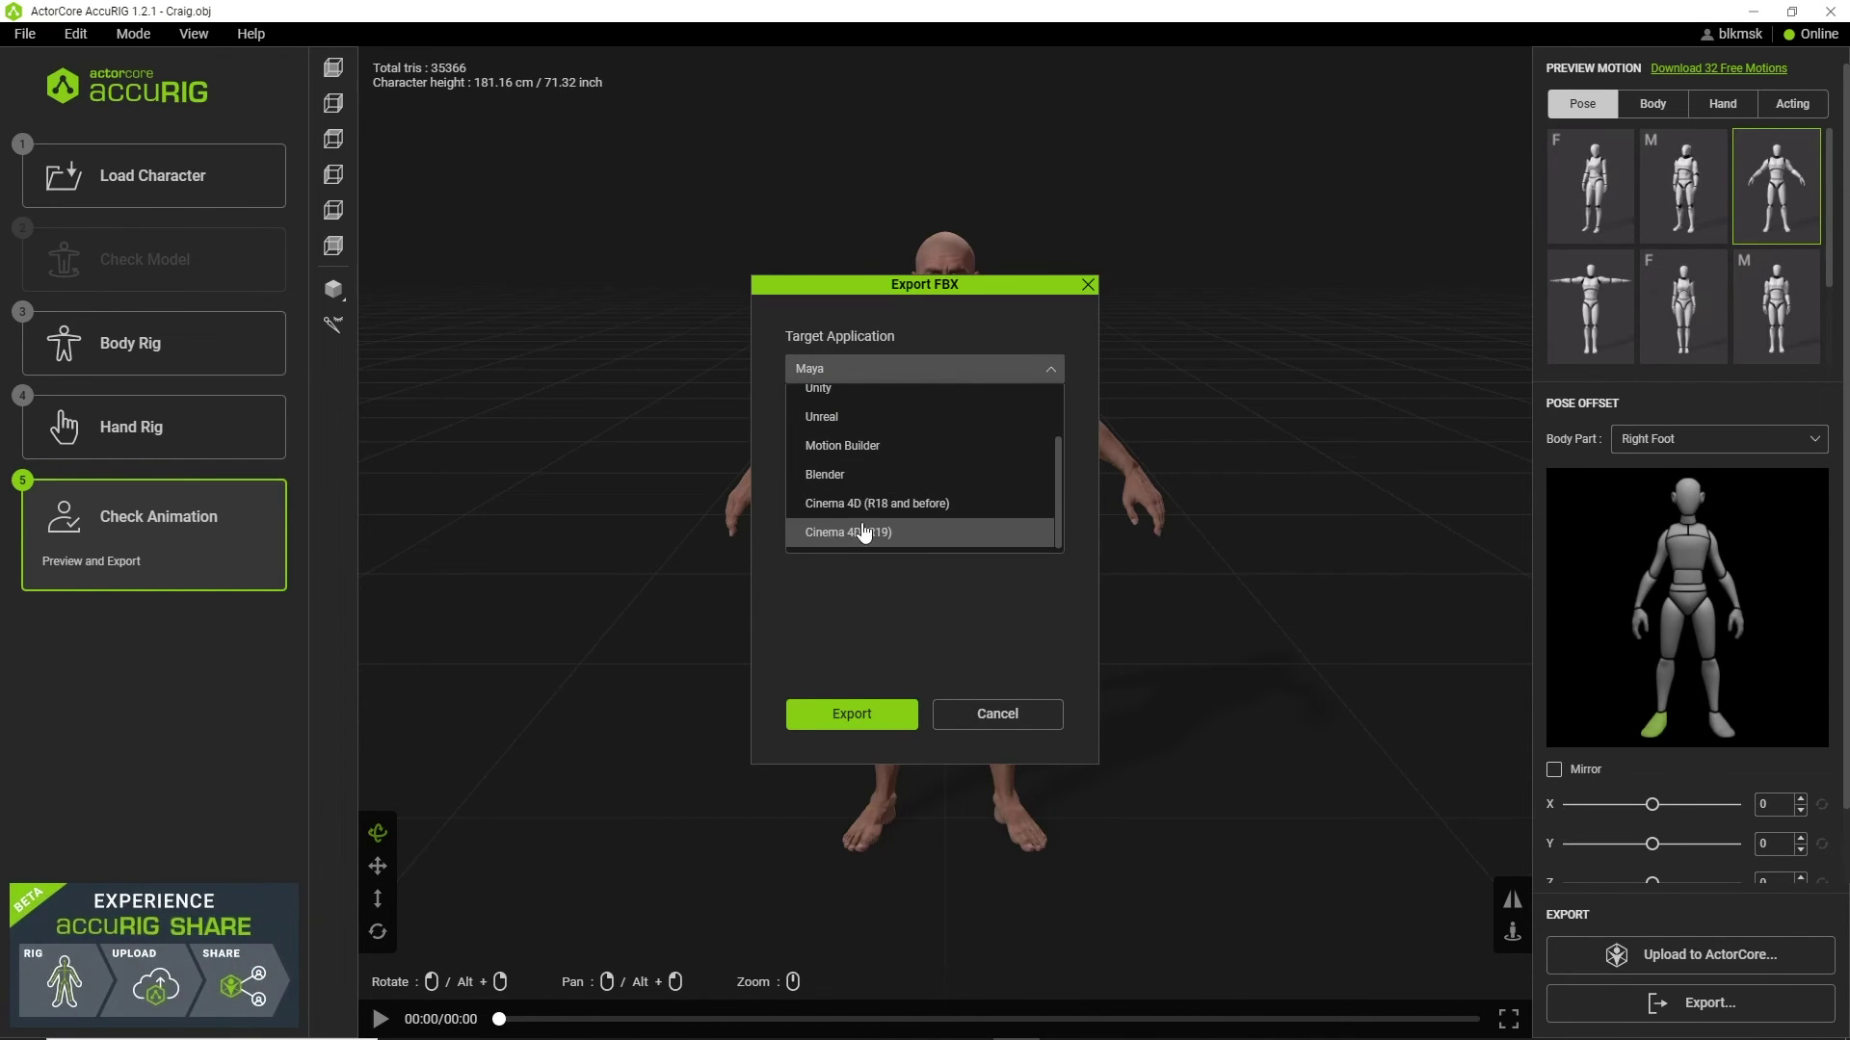
left_click(848, 533)
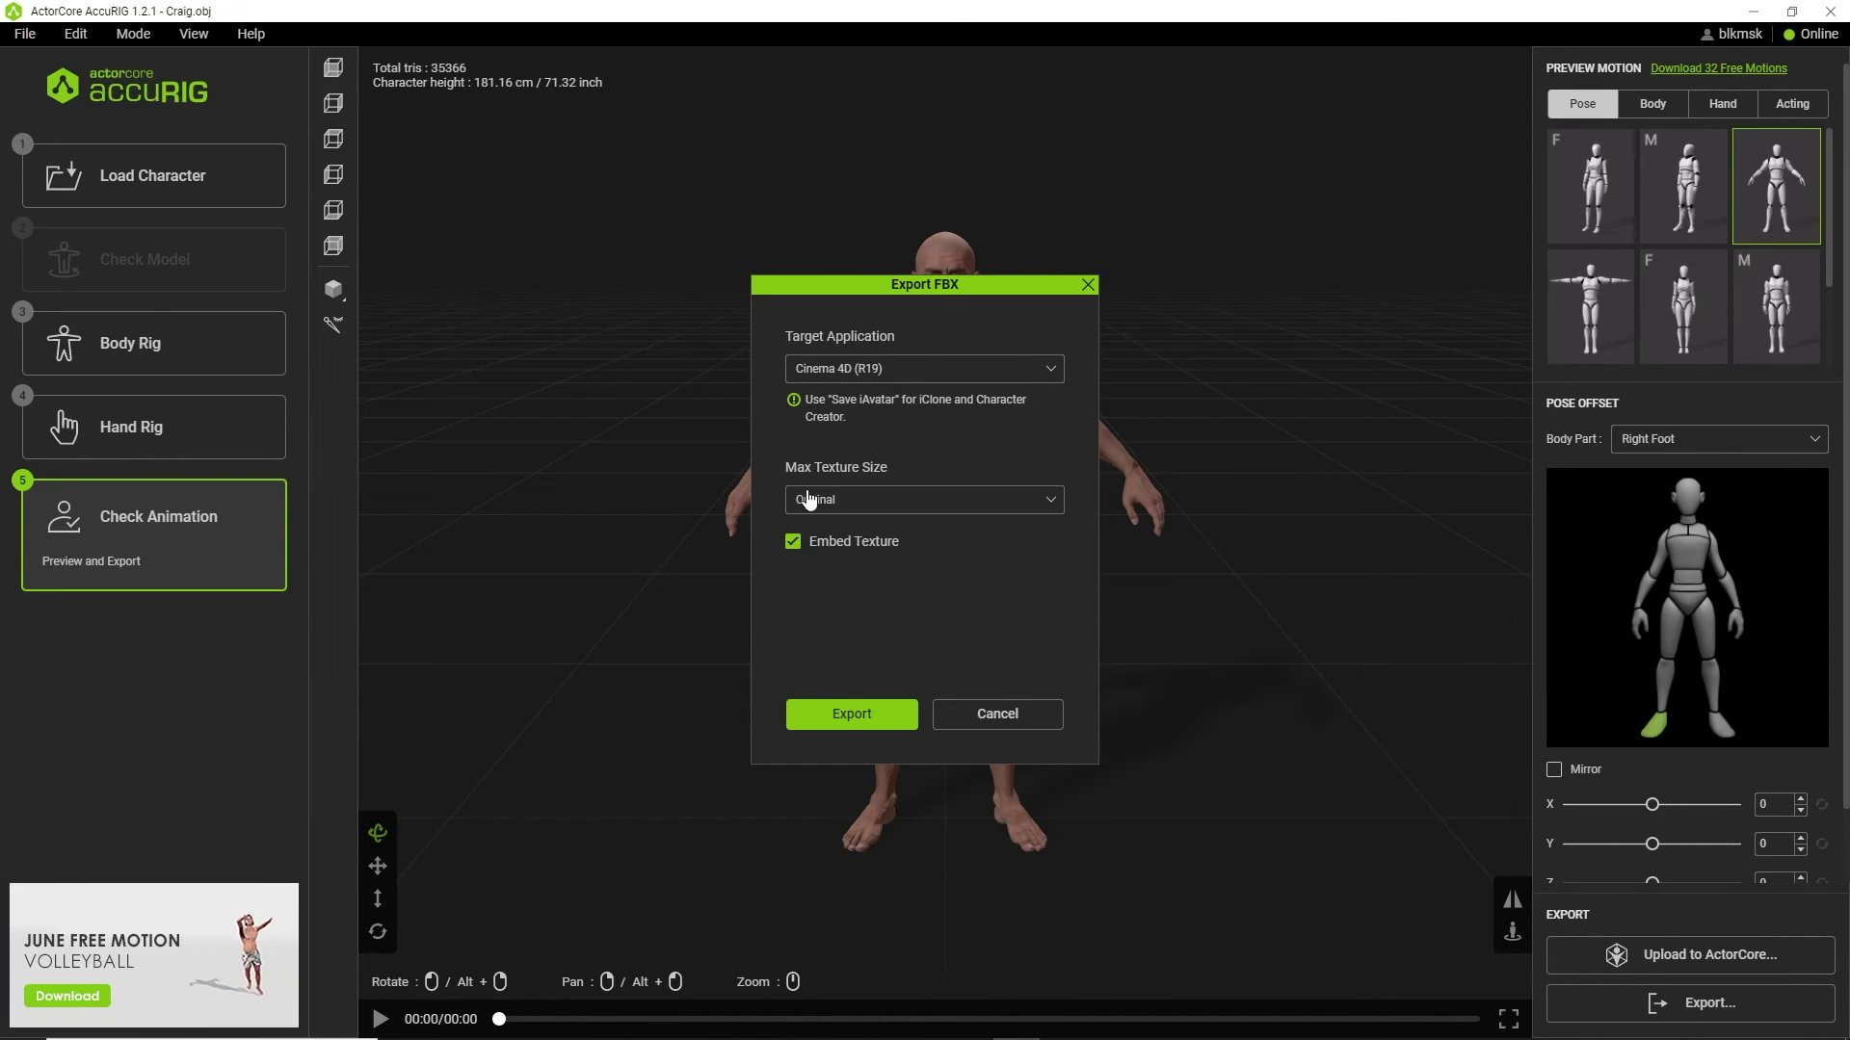
left_click(852, 717)
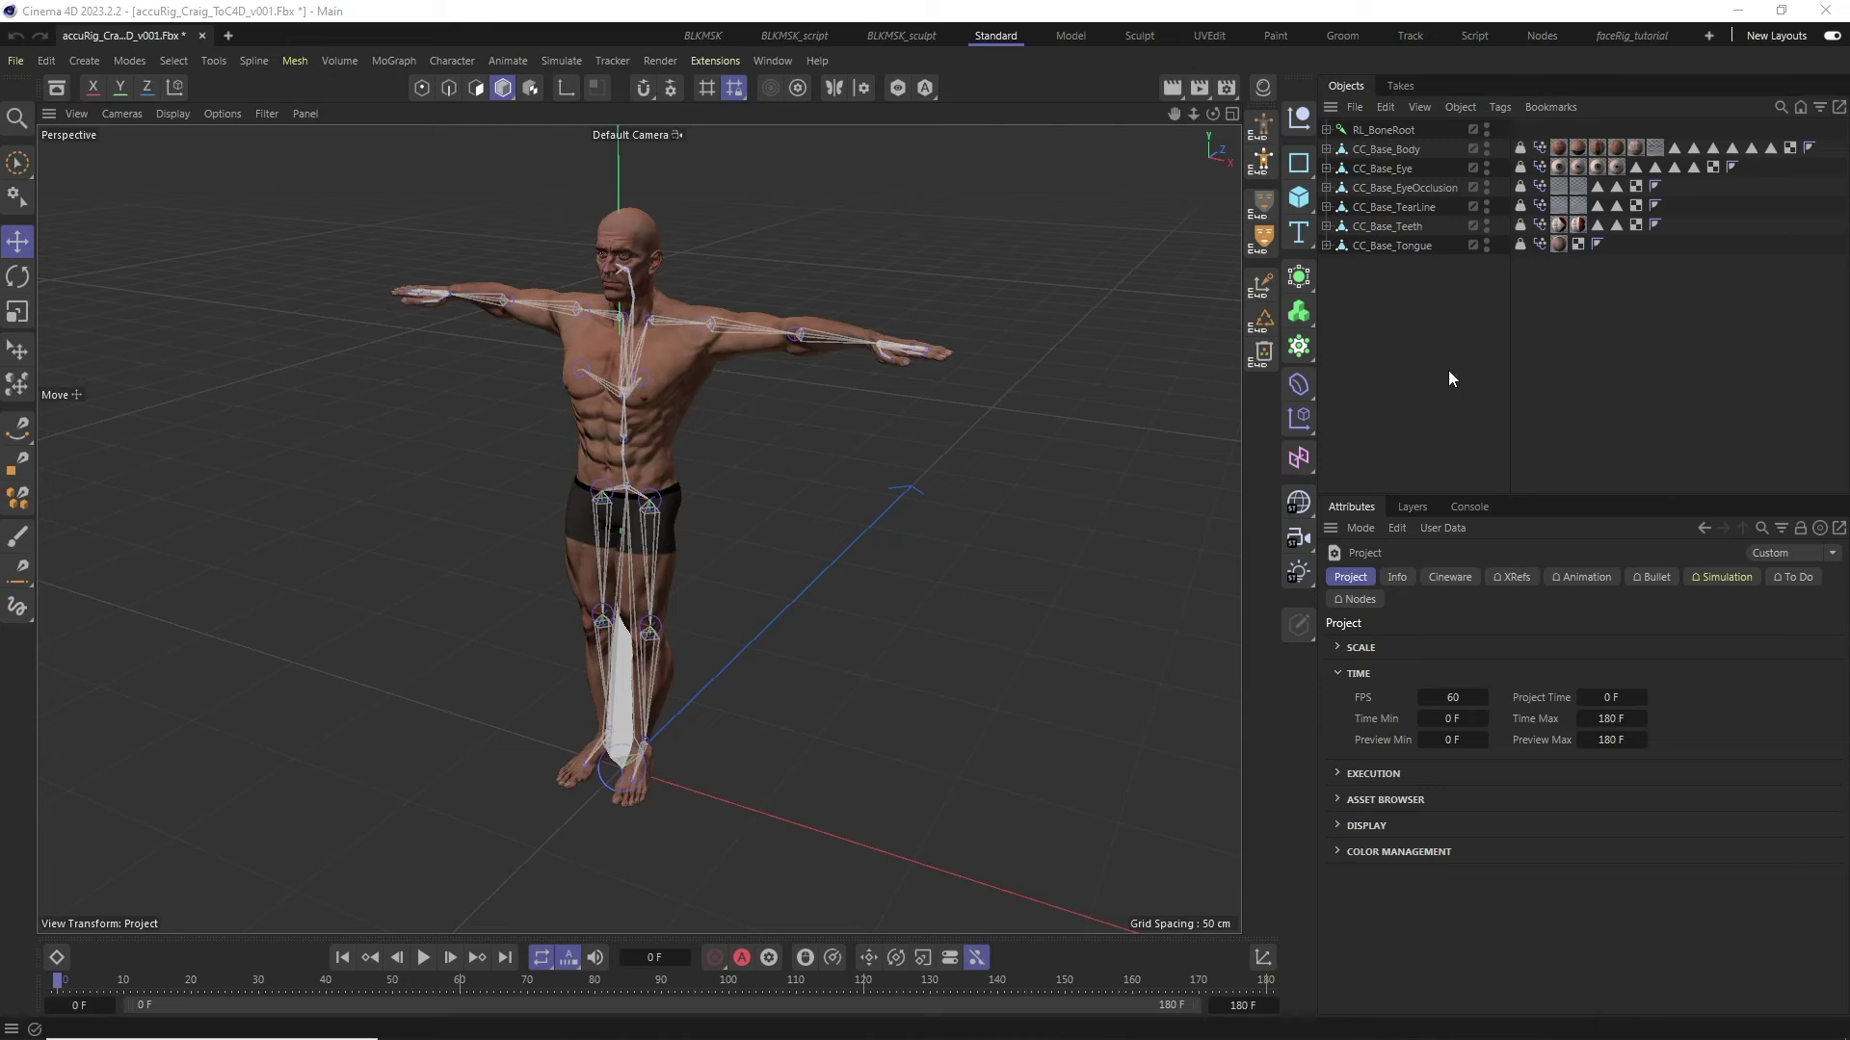
- Switch to Cinema 4D and examine the imported RL_BoneRoot joint and the CC_Base mesh objects from several angles, ending with nothing selected
left_click(1378, 131)
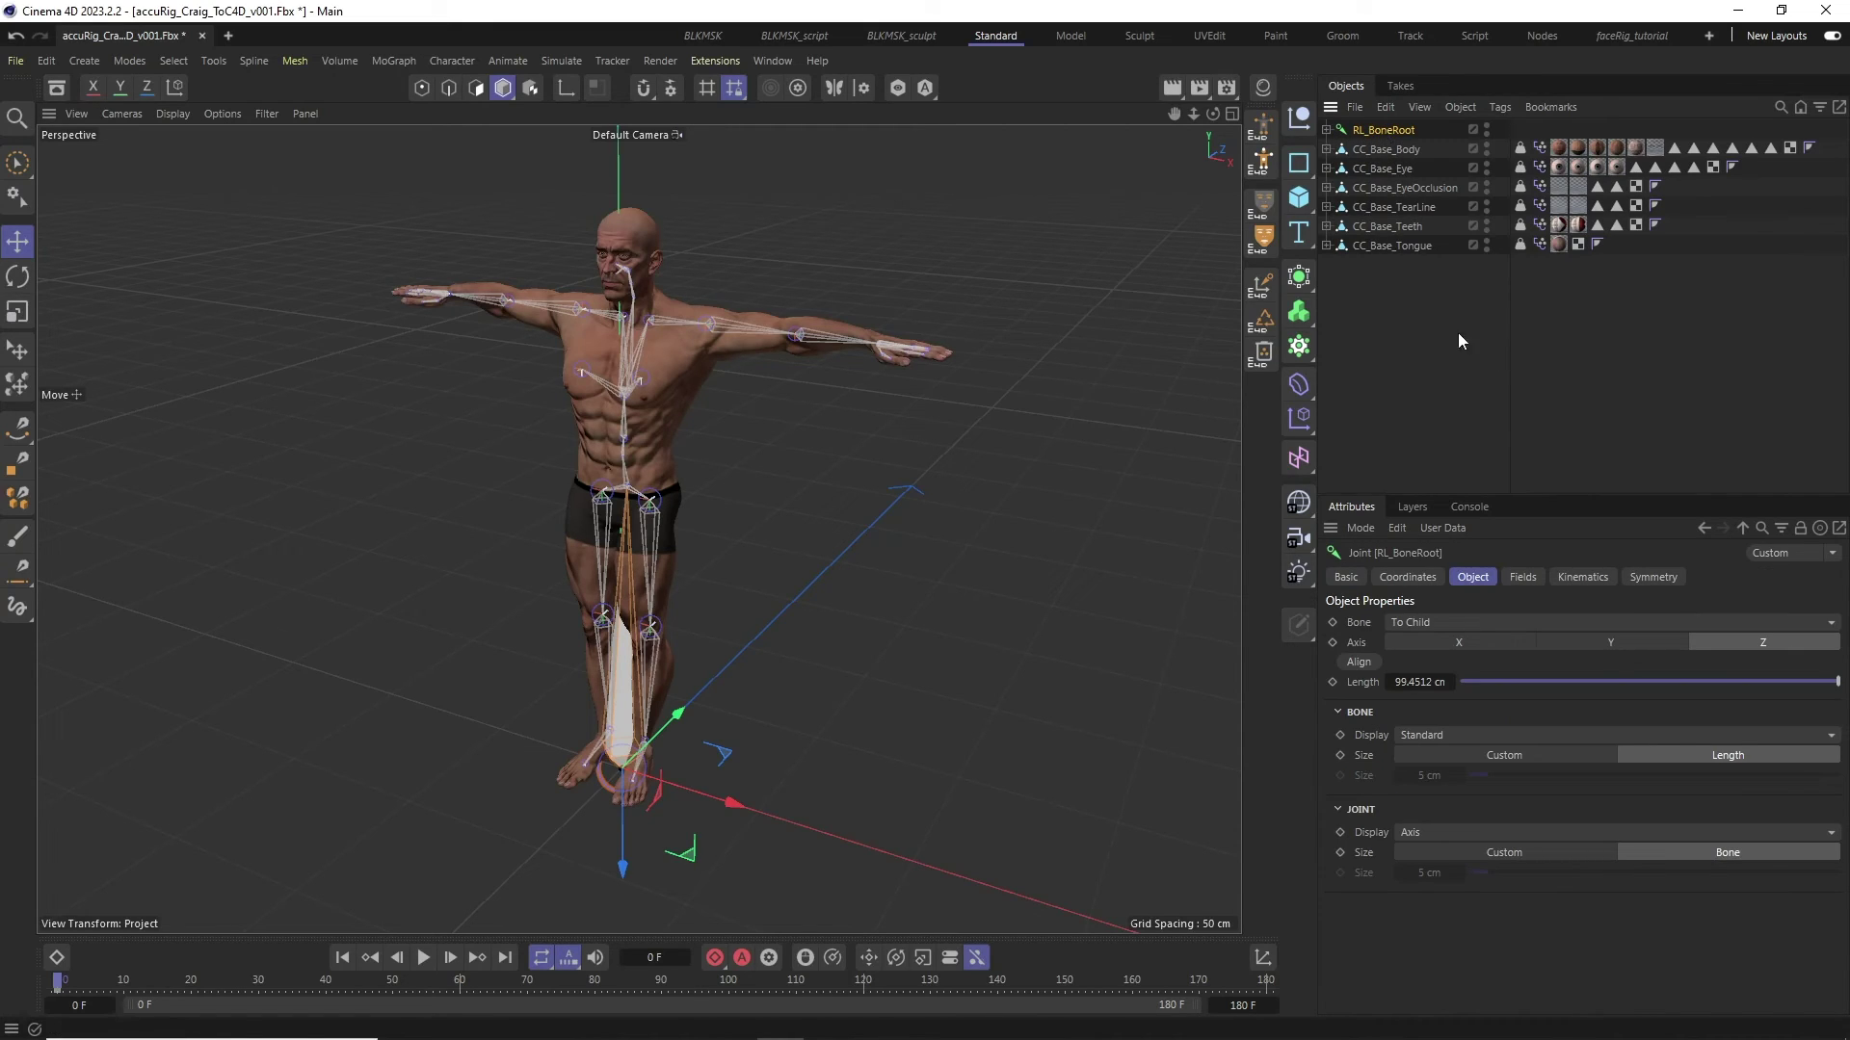
left_click_drag(1458, 337, 1357, 149)
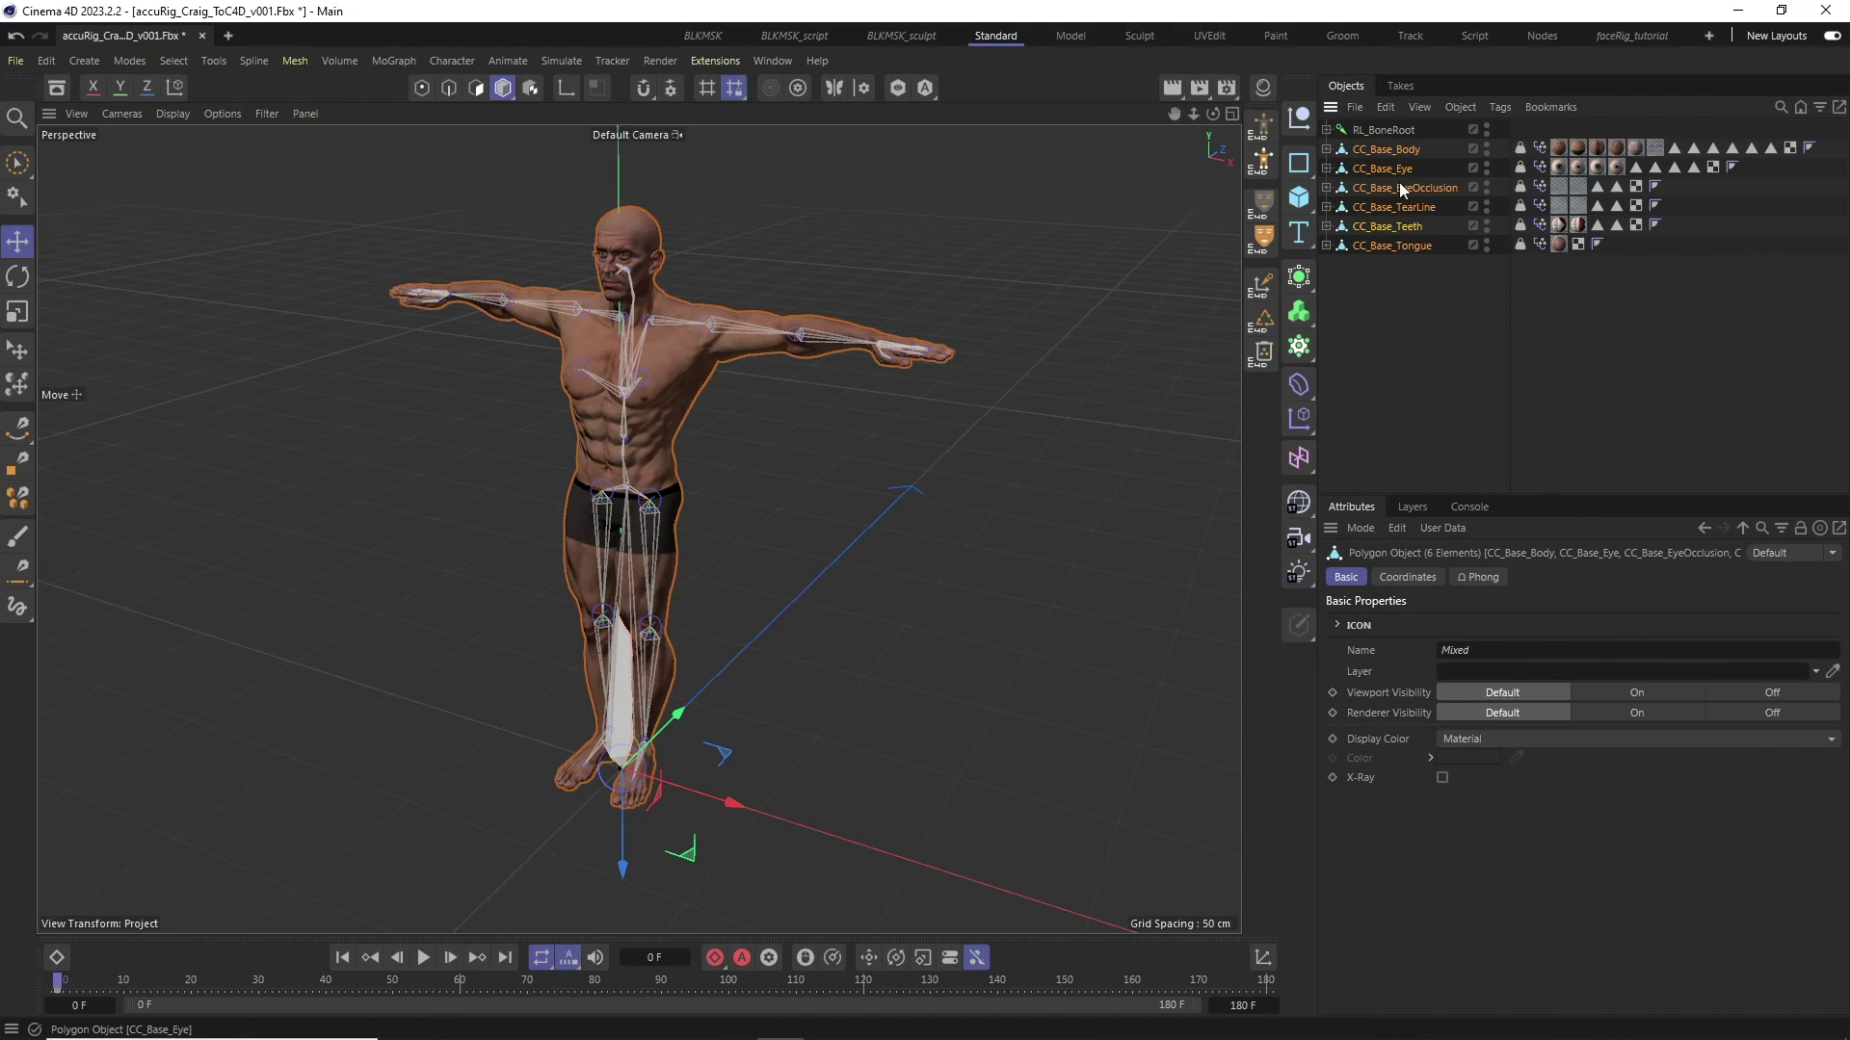
left_click(1414, 345)
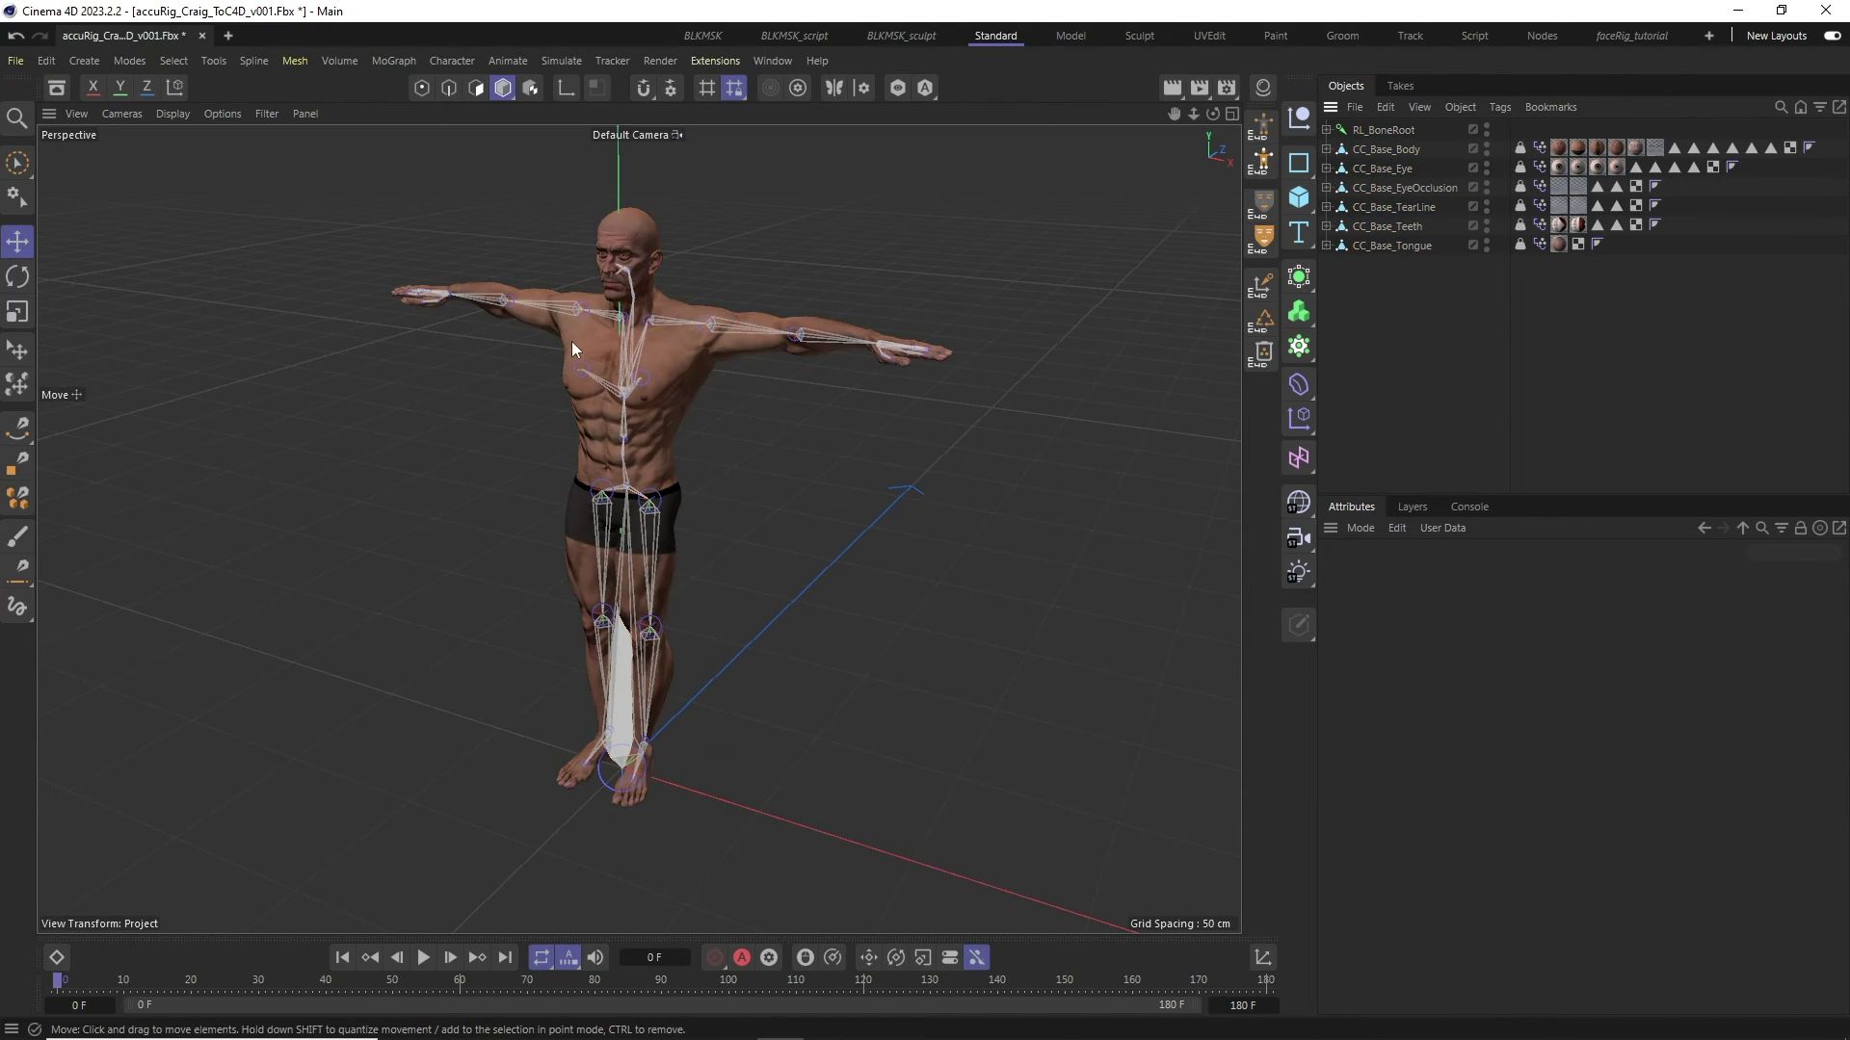
left_click_drag(573, 343, 678, 328, "alt")
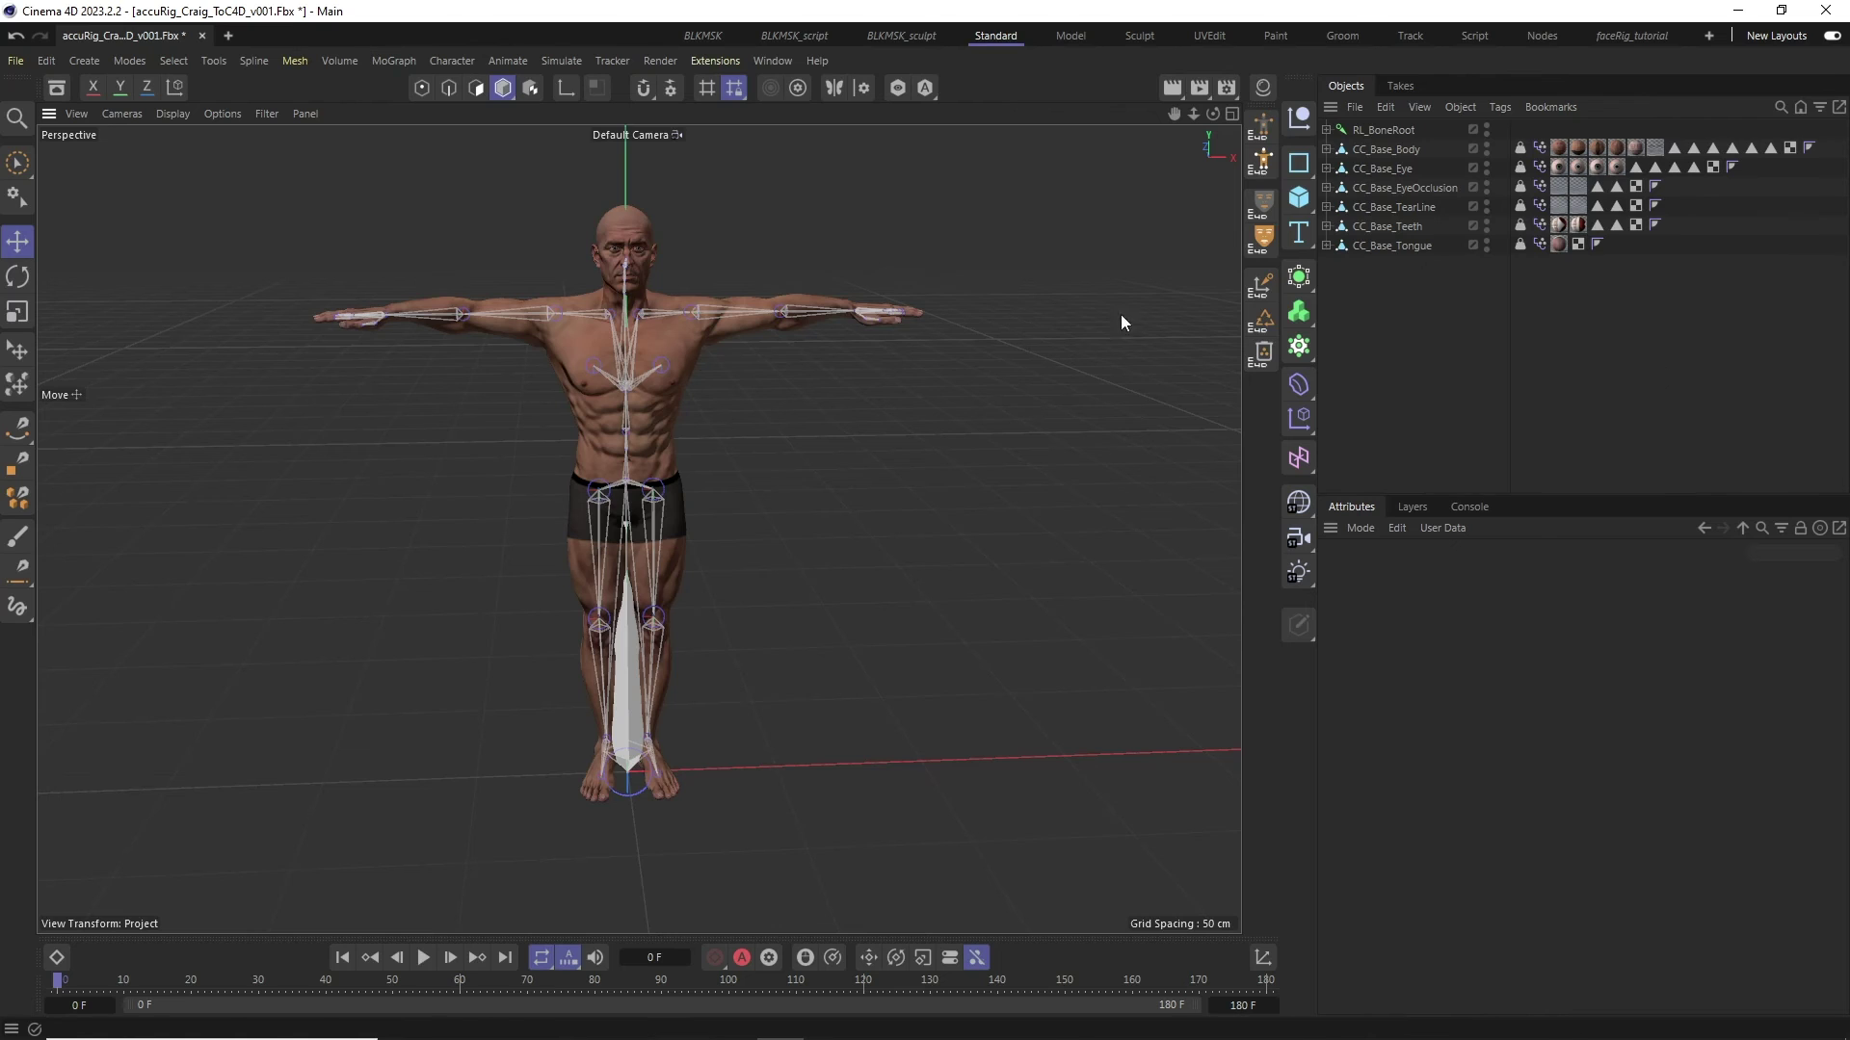
left_click_drag(699, 329, 578, 338, "alt")
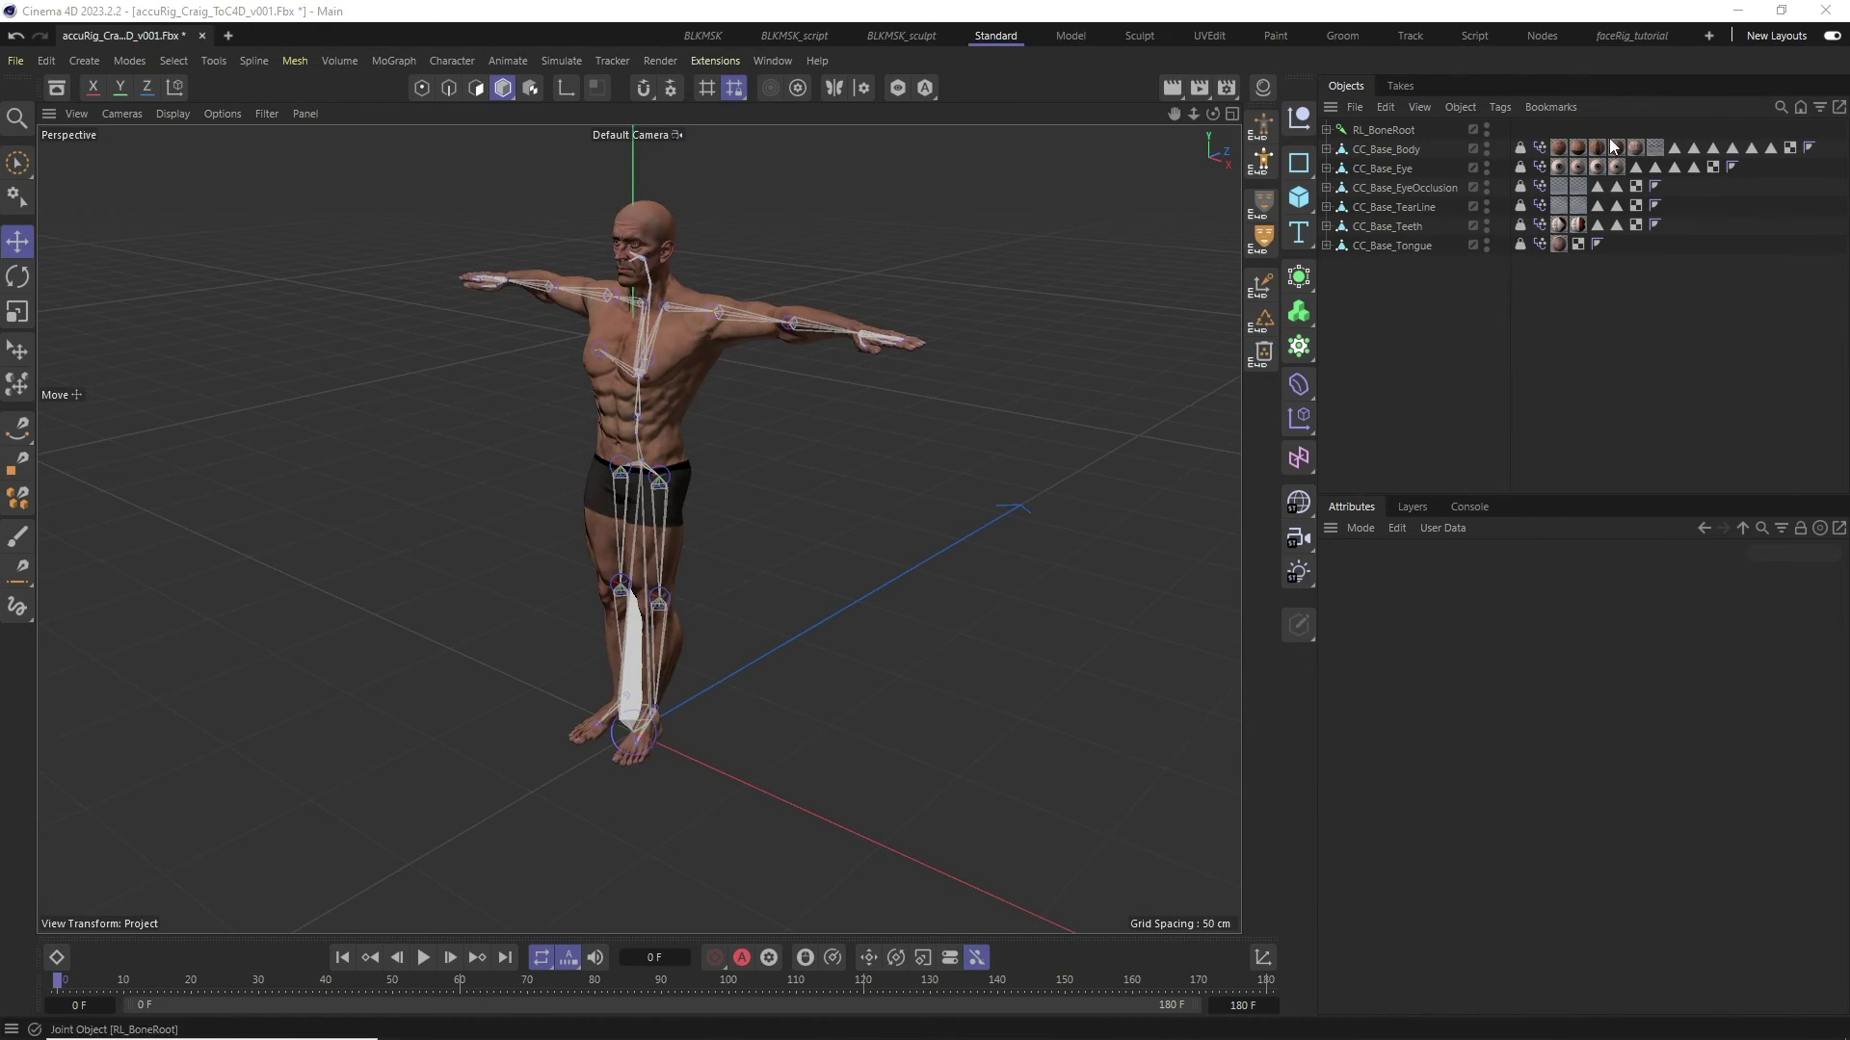
- Unfold the full RL_BoneRoot hierarchy, inspect the left KneeShareBone and CalfTwist02 nulls, and fold the hierarchy back up
left_click(1380, 129)
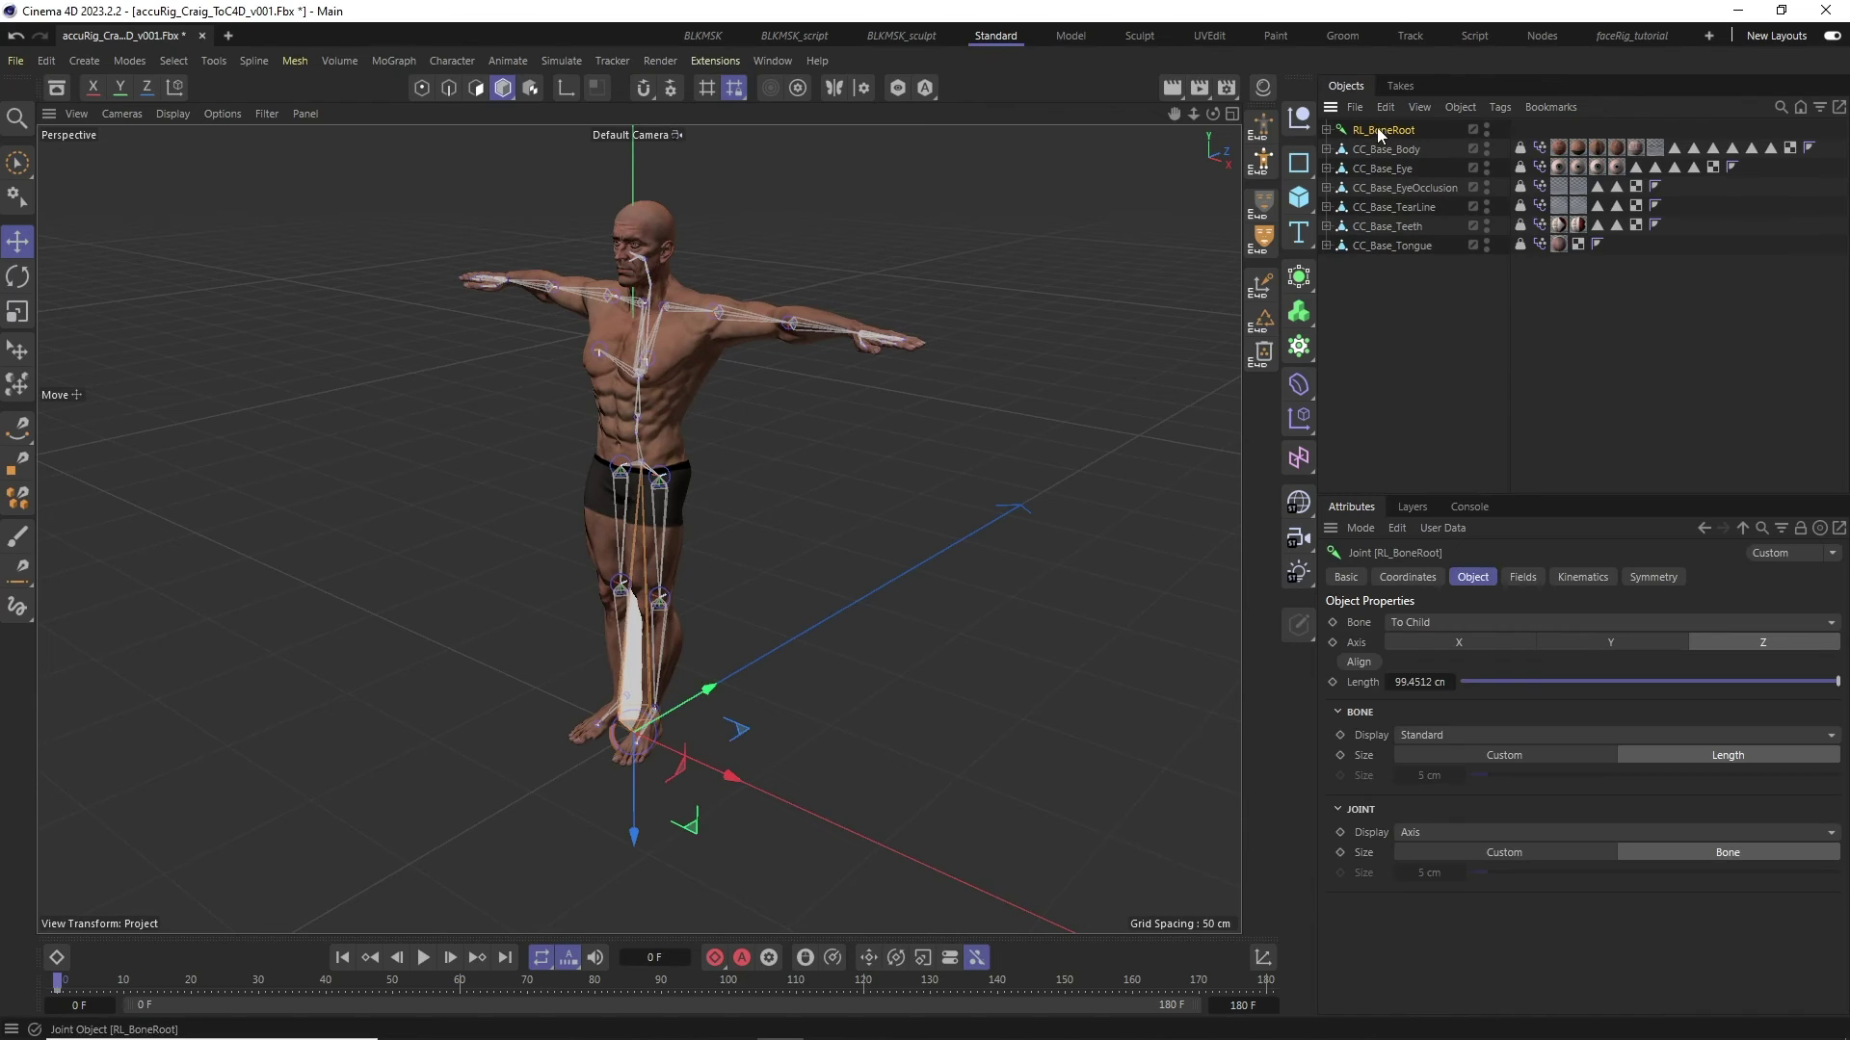
left_click(1417, 107)
left_click(1443, 257)
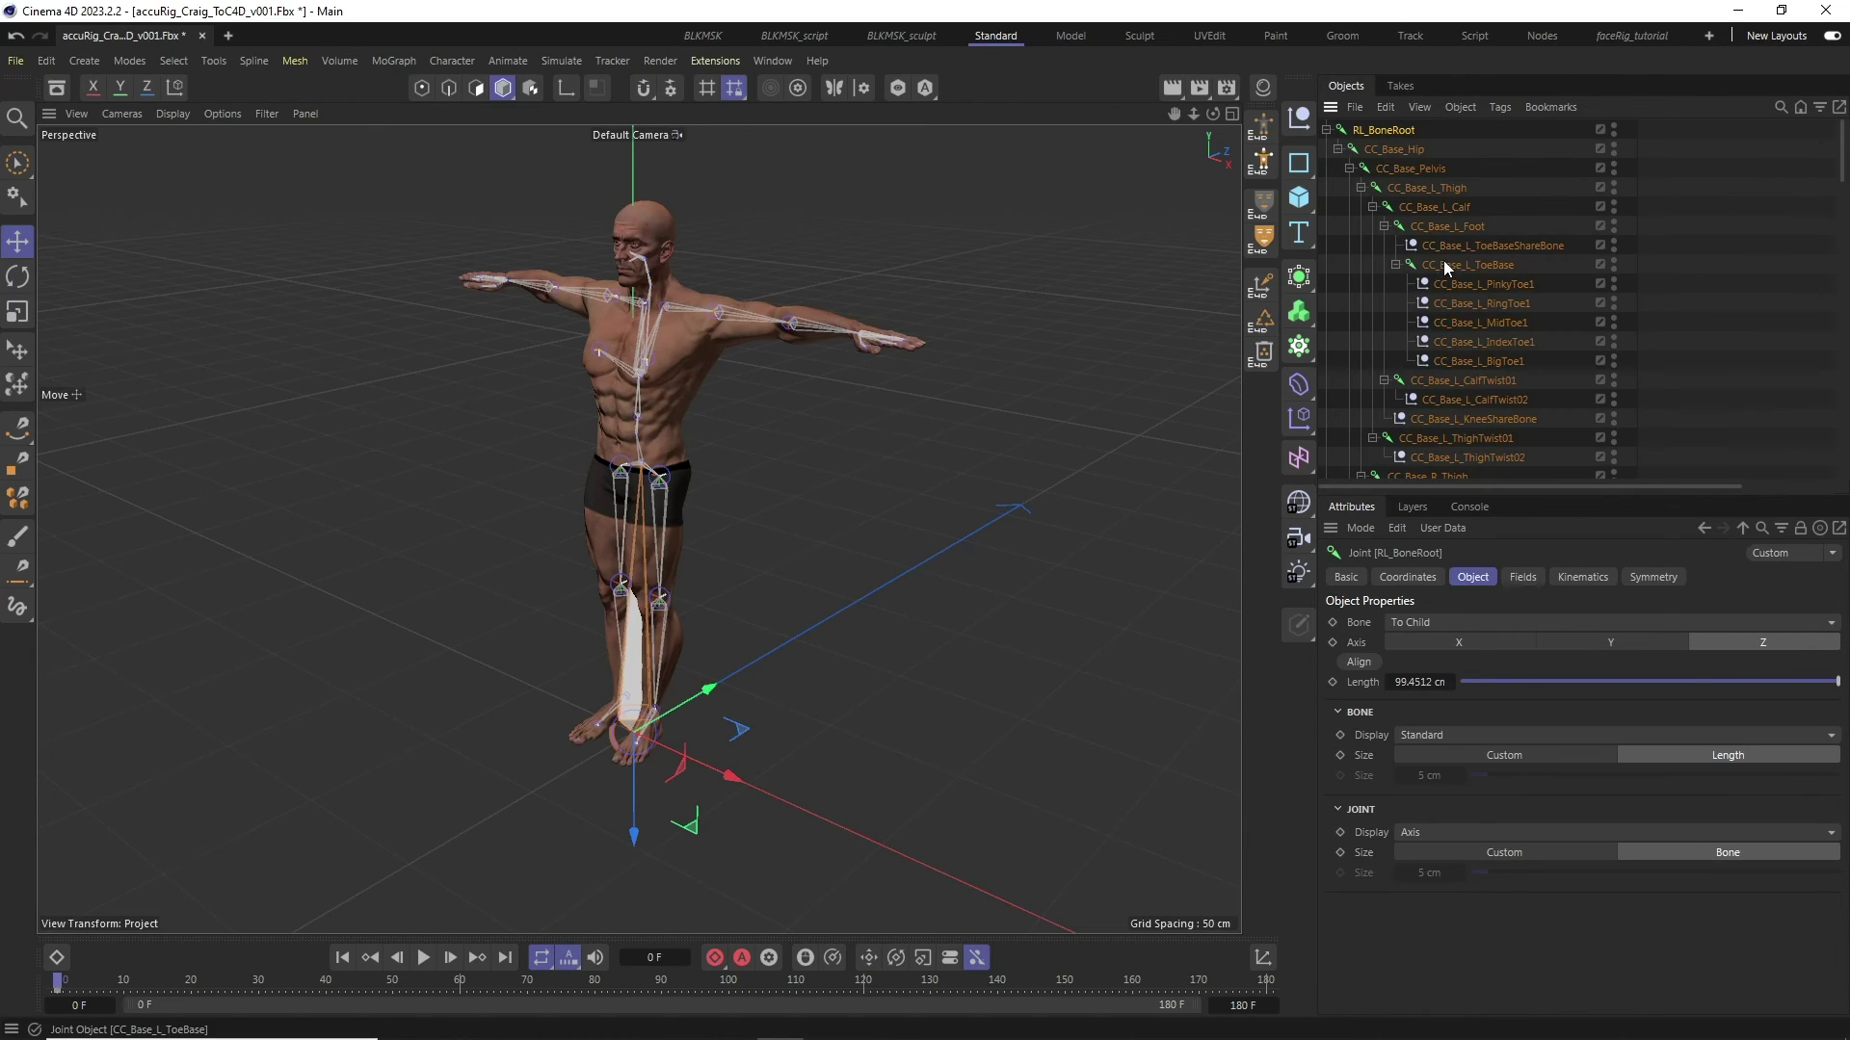
left_click(1451, 418)
left_click(1447, 399)
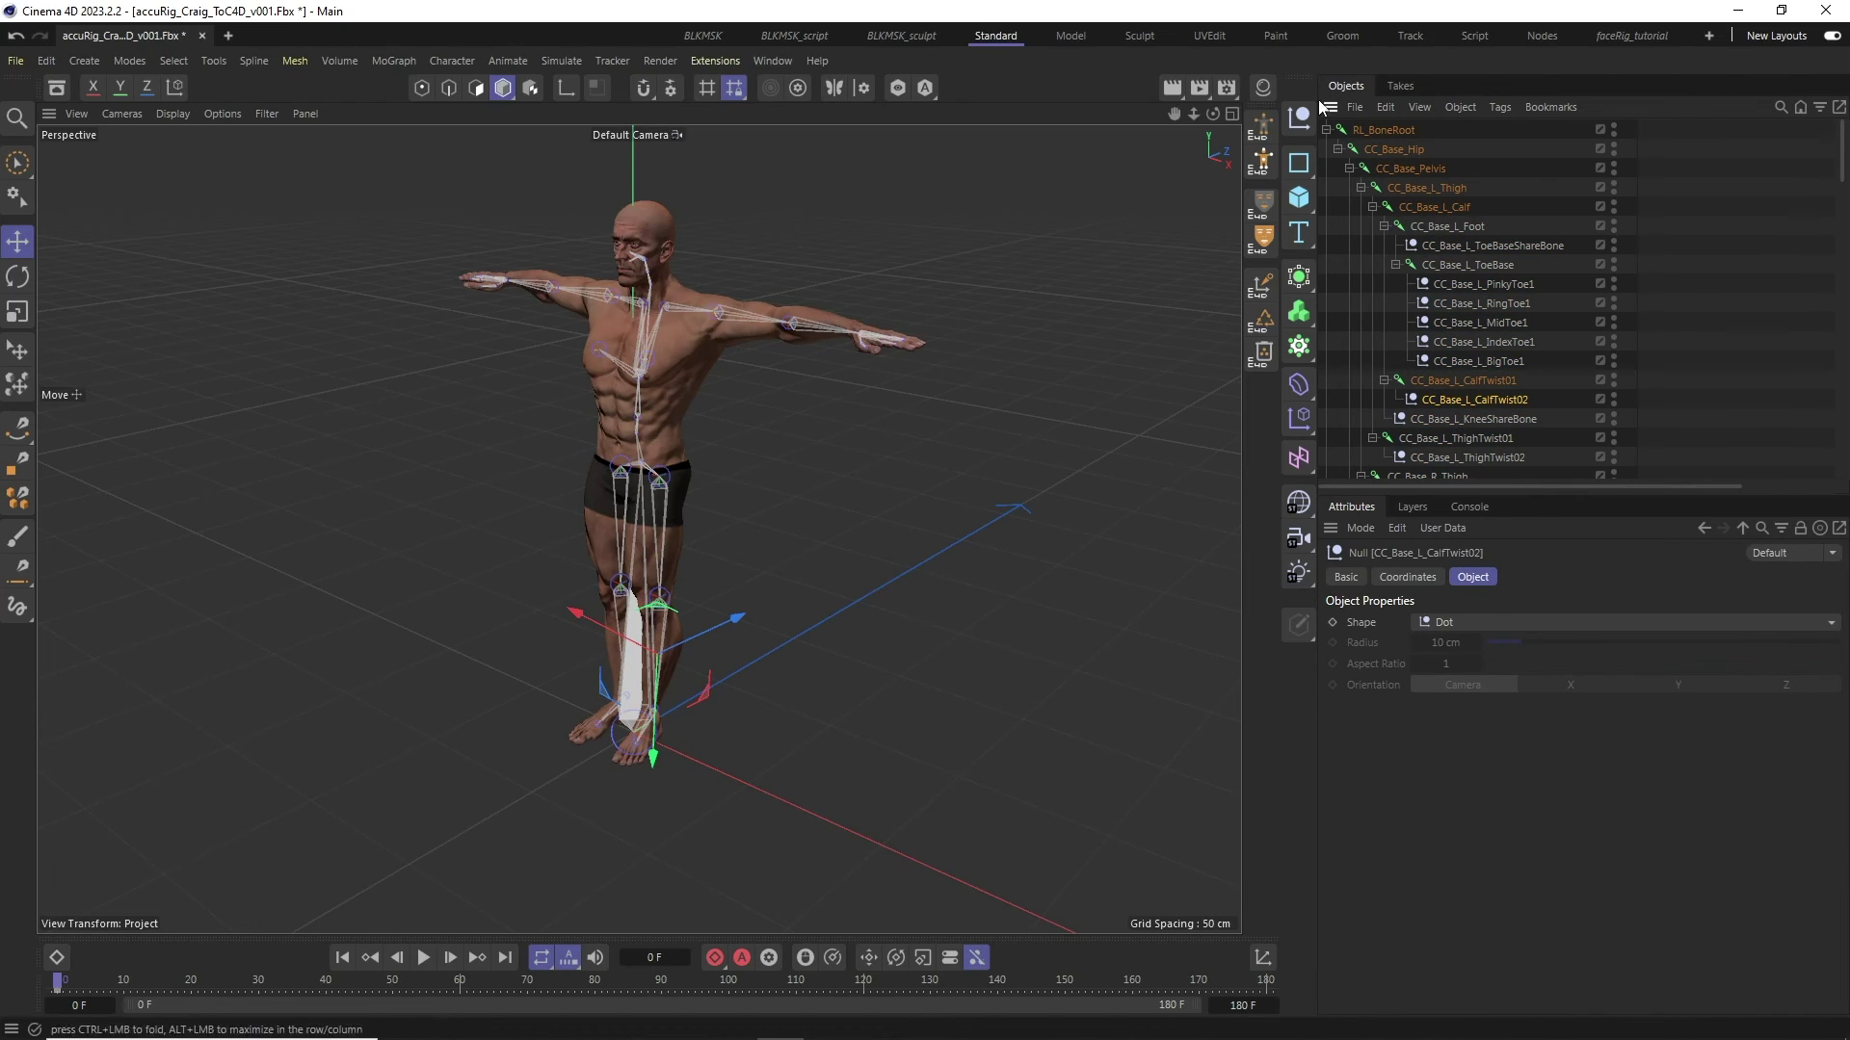
left_click(1326, 129)
- Convert the null objects in the RL_BoneRoot hierarchy to joints and bring up the script's console log
left_click(1373, 129)
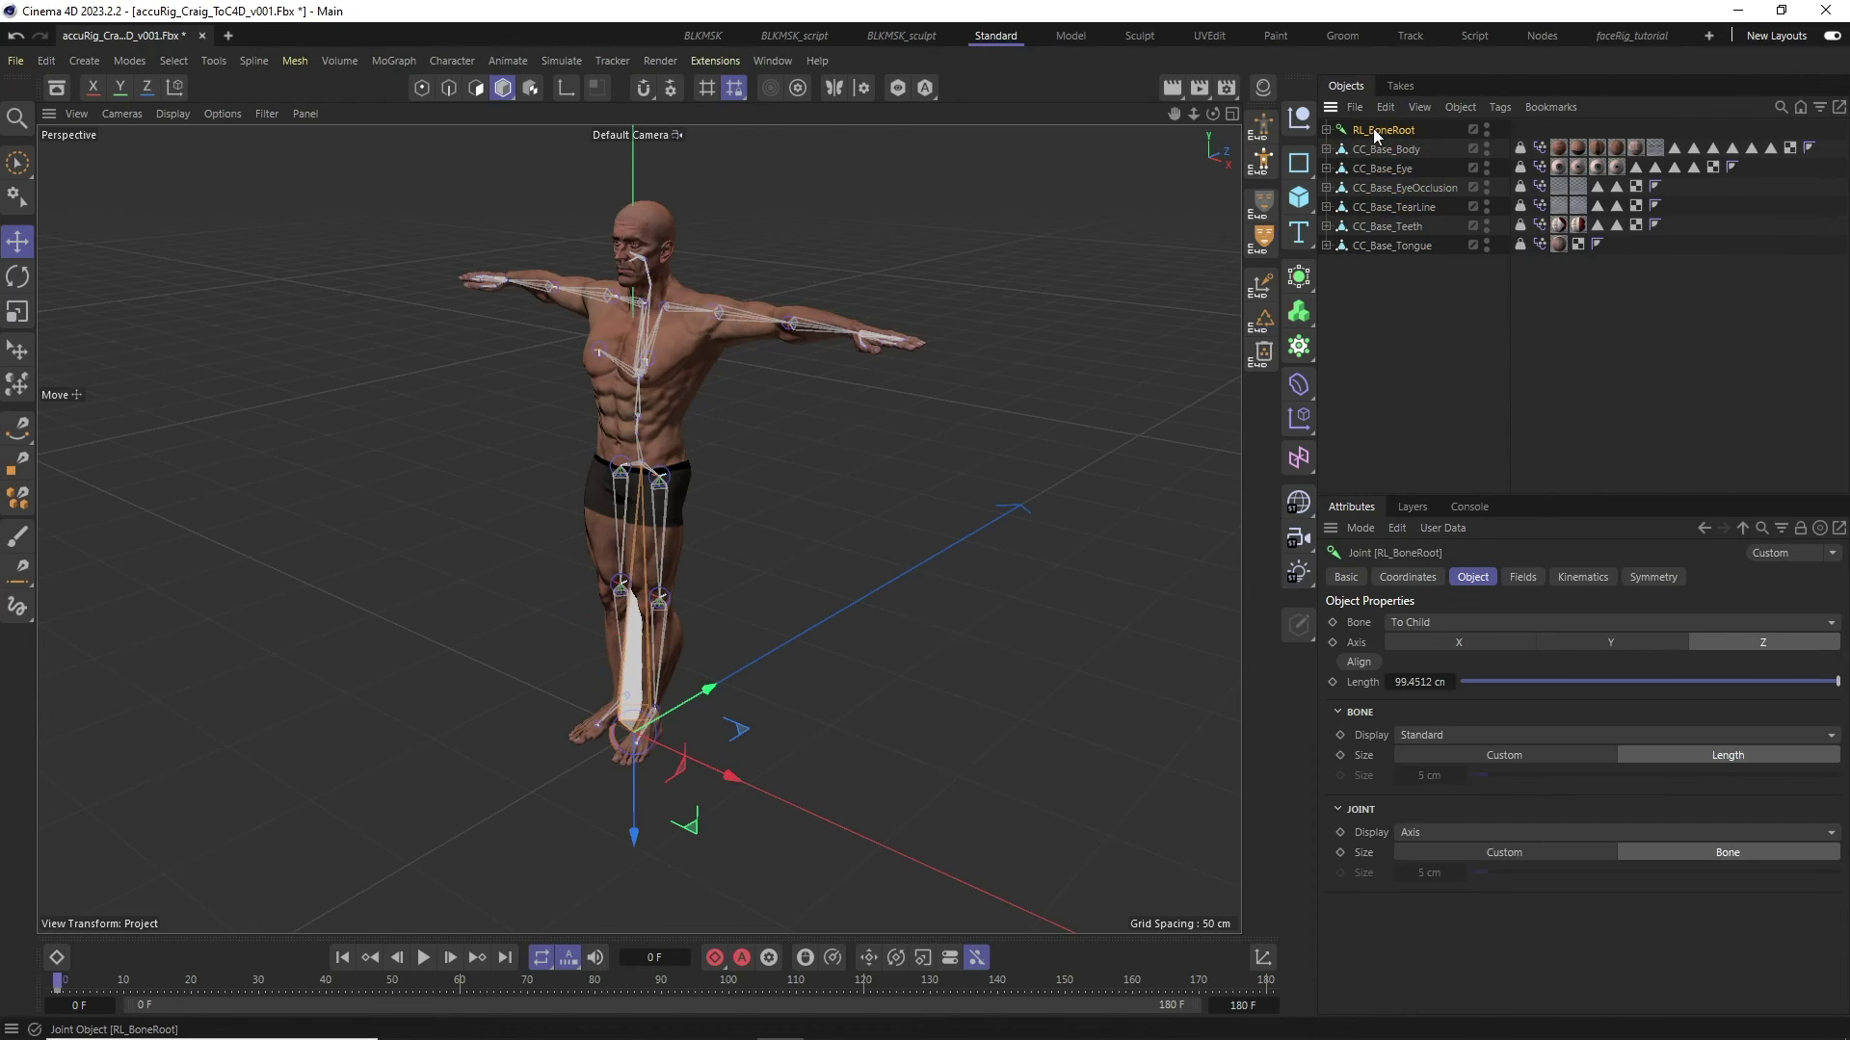
left_click(1262, 291)
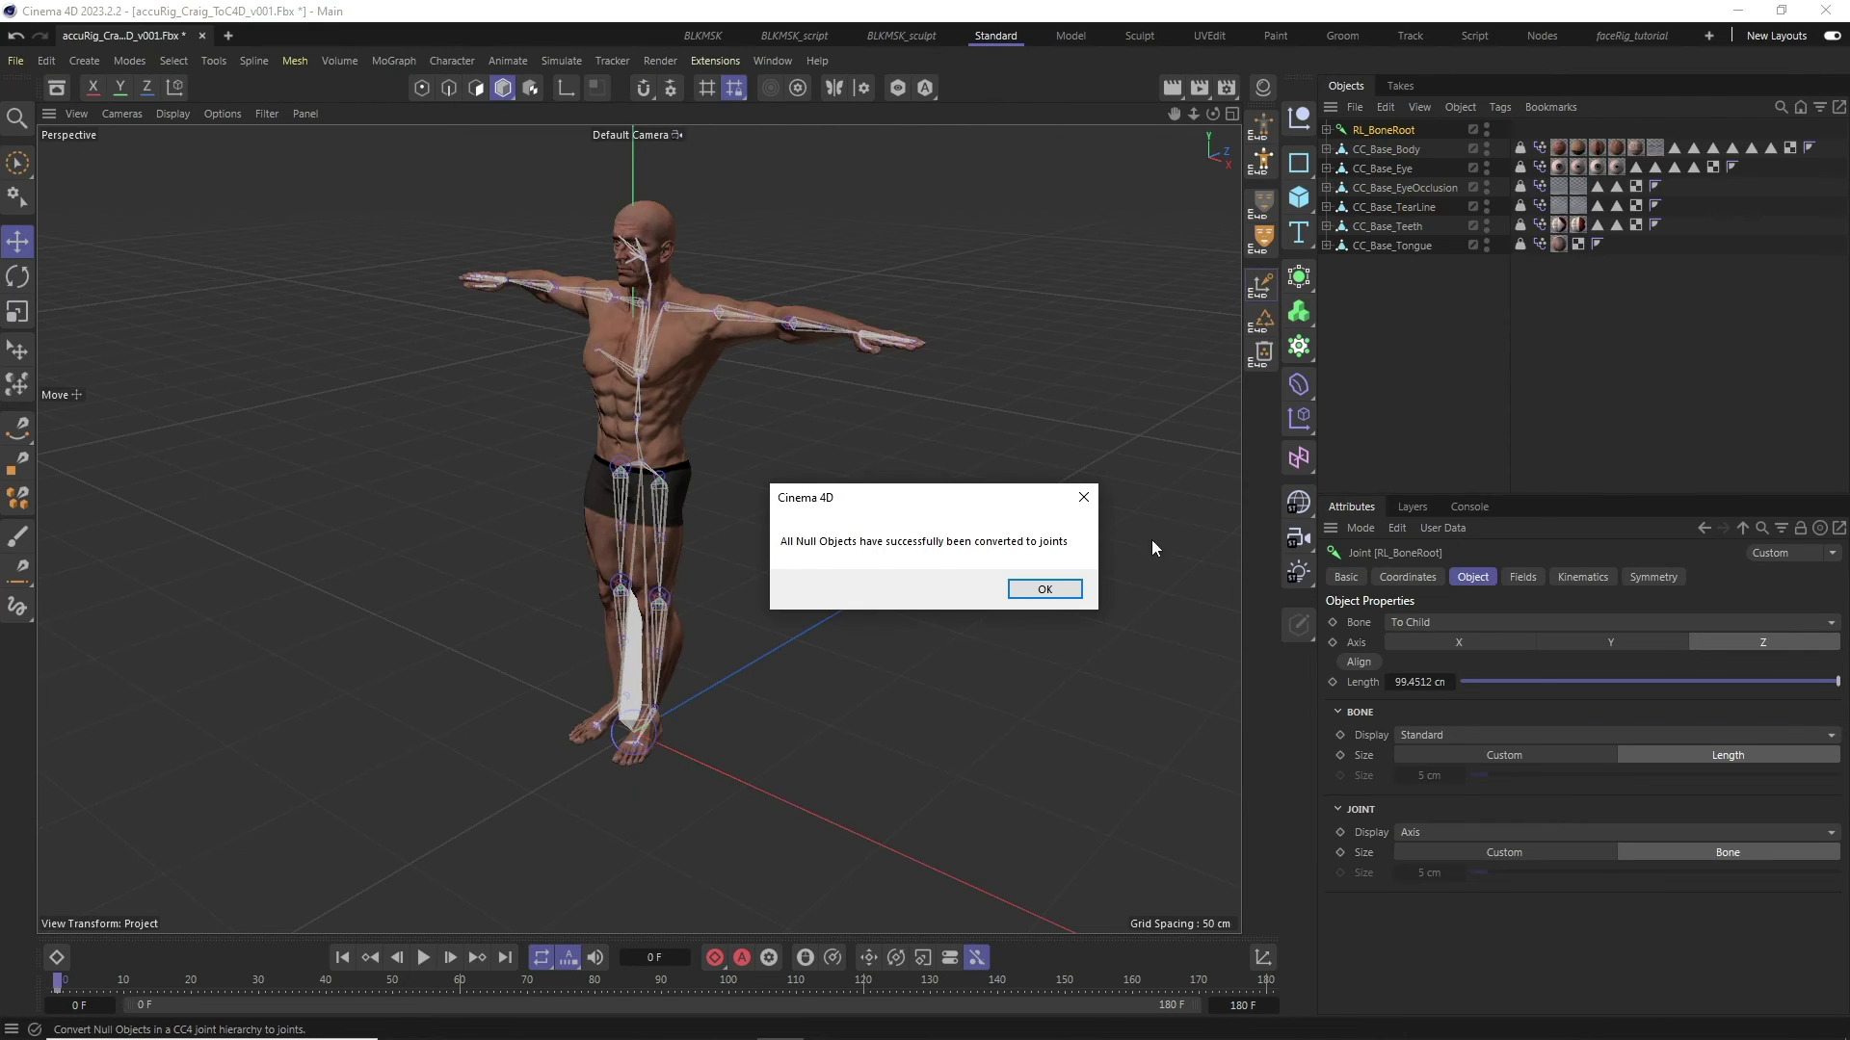
left_click(1033, 590)
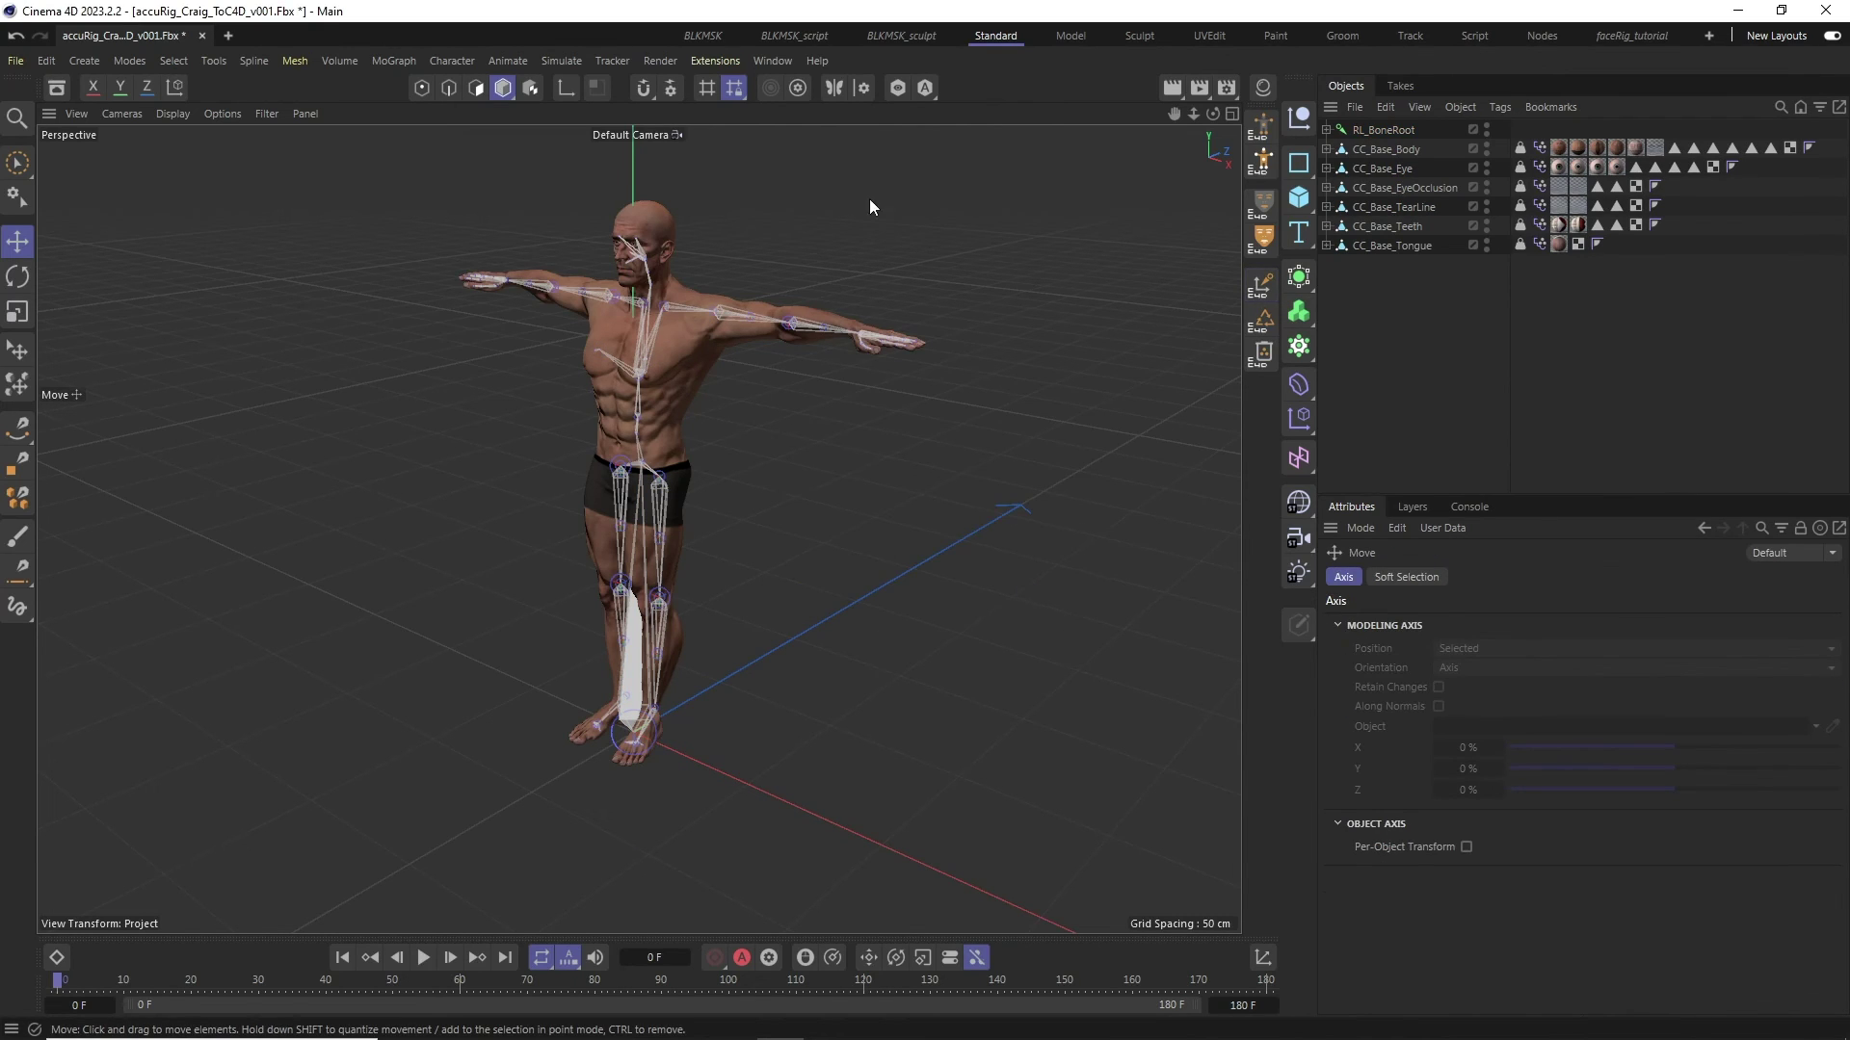
left_click(1471, 508)
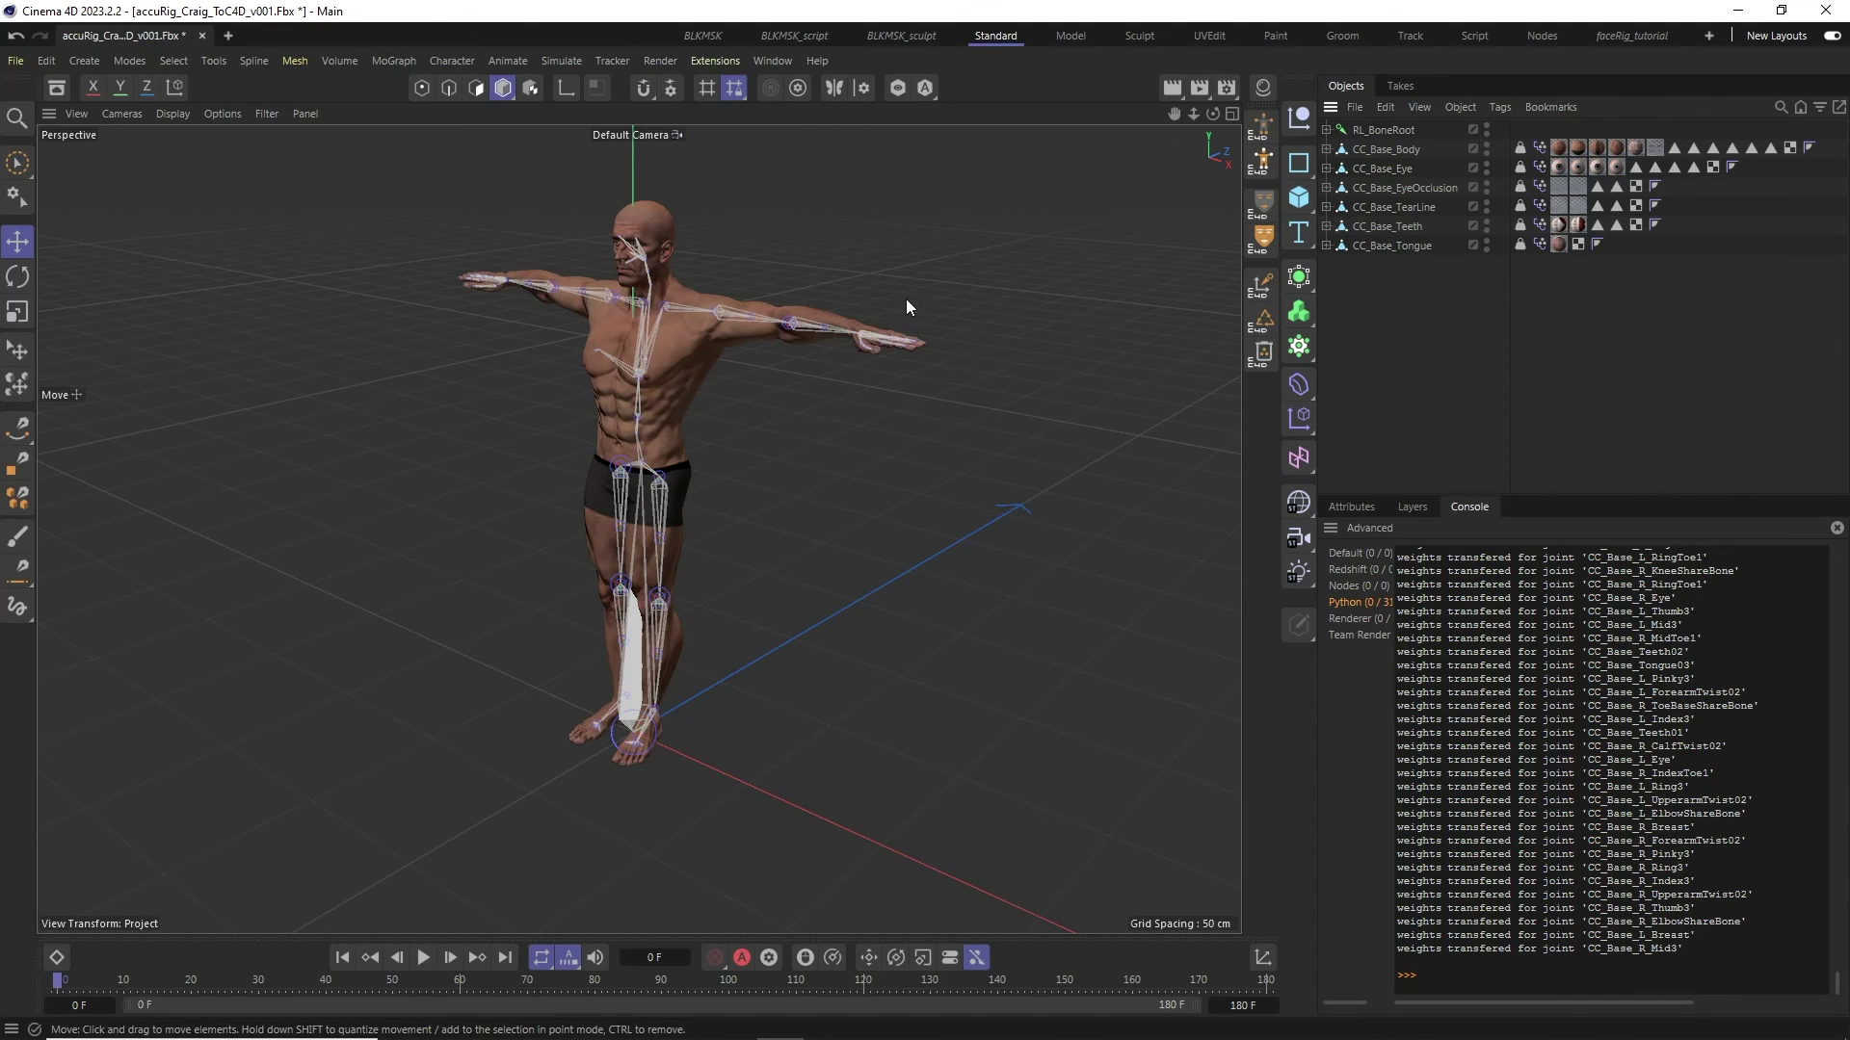
- Reset the bind pose through the weight tag of CC_Base_Body and clear the selection
left_click(1520, 148)
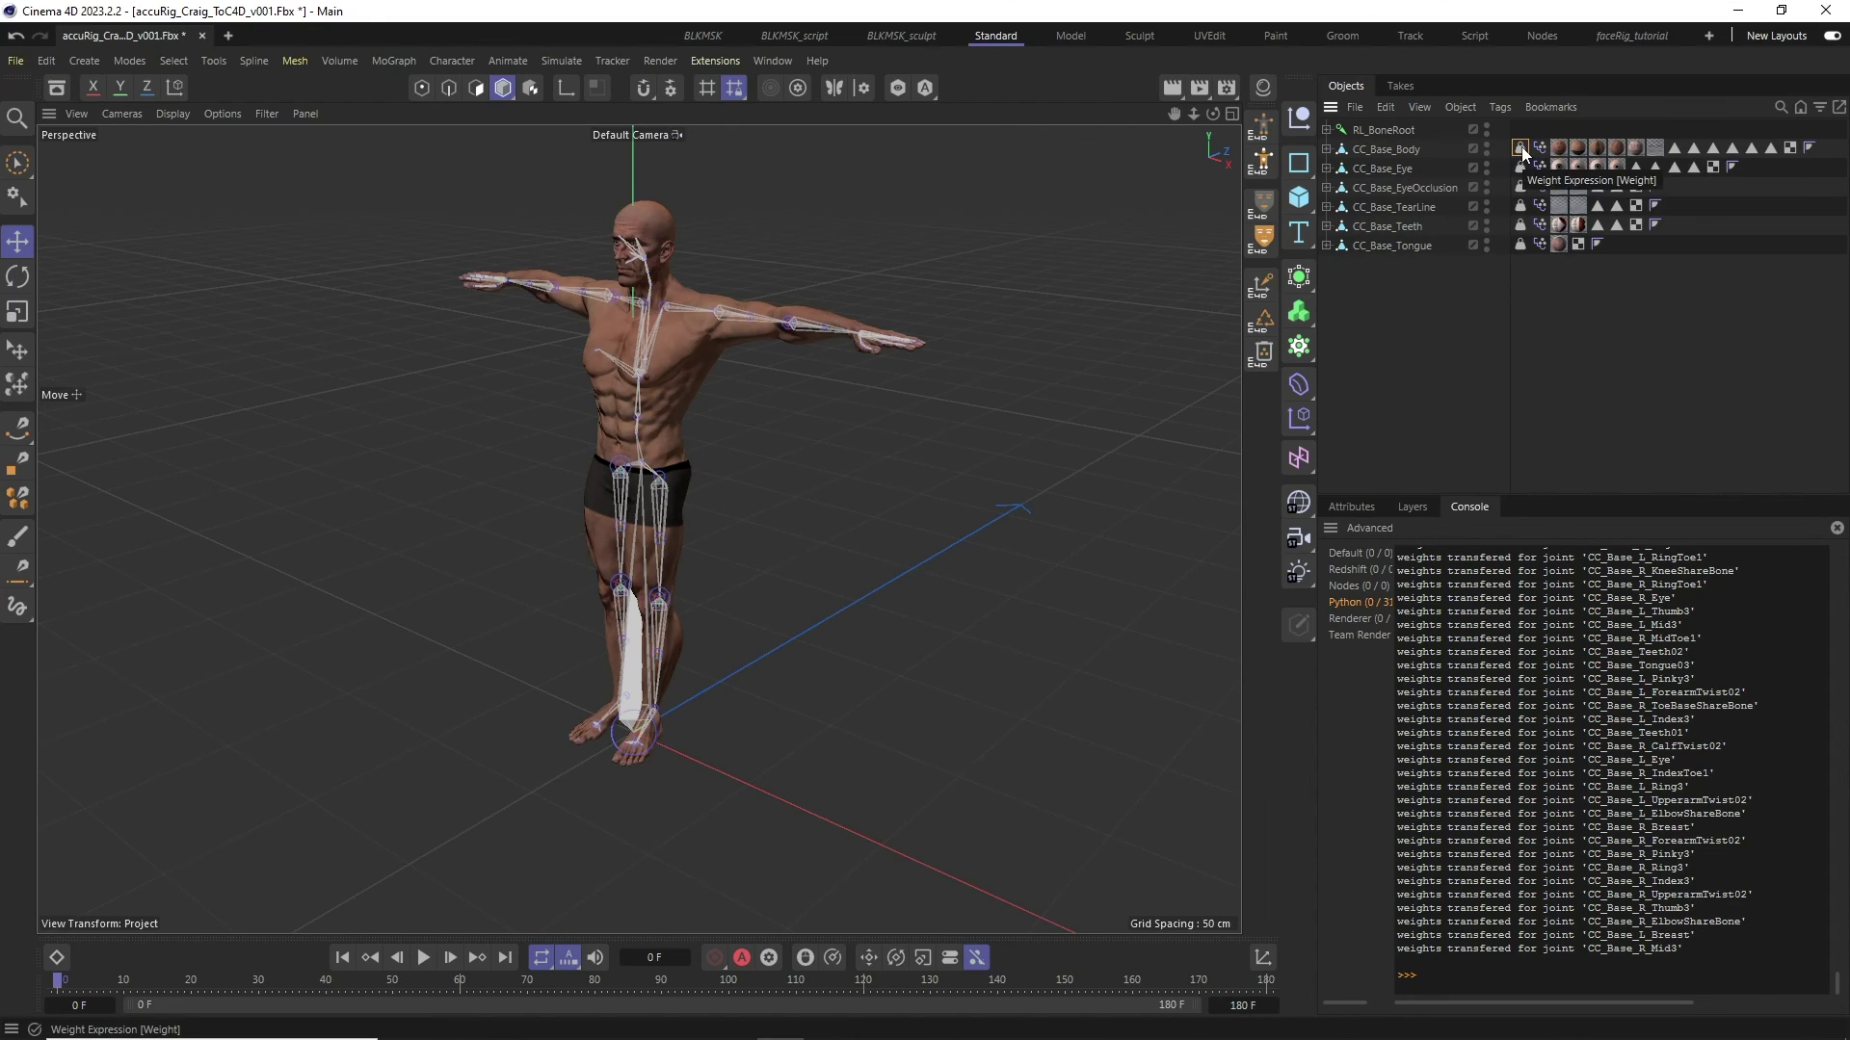
left_click(1348, 511)
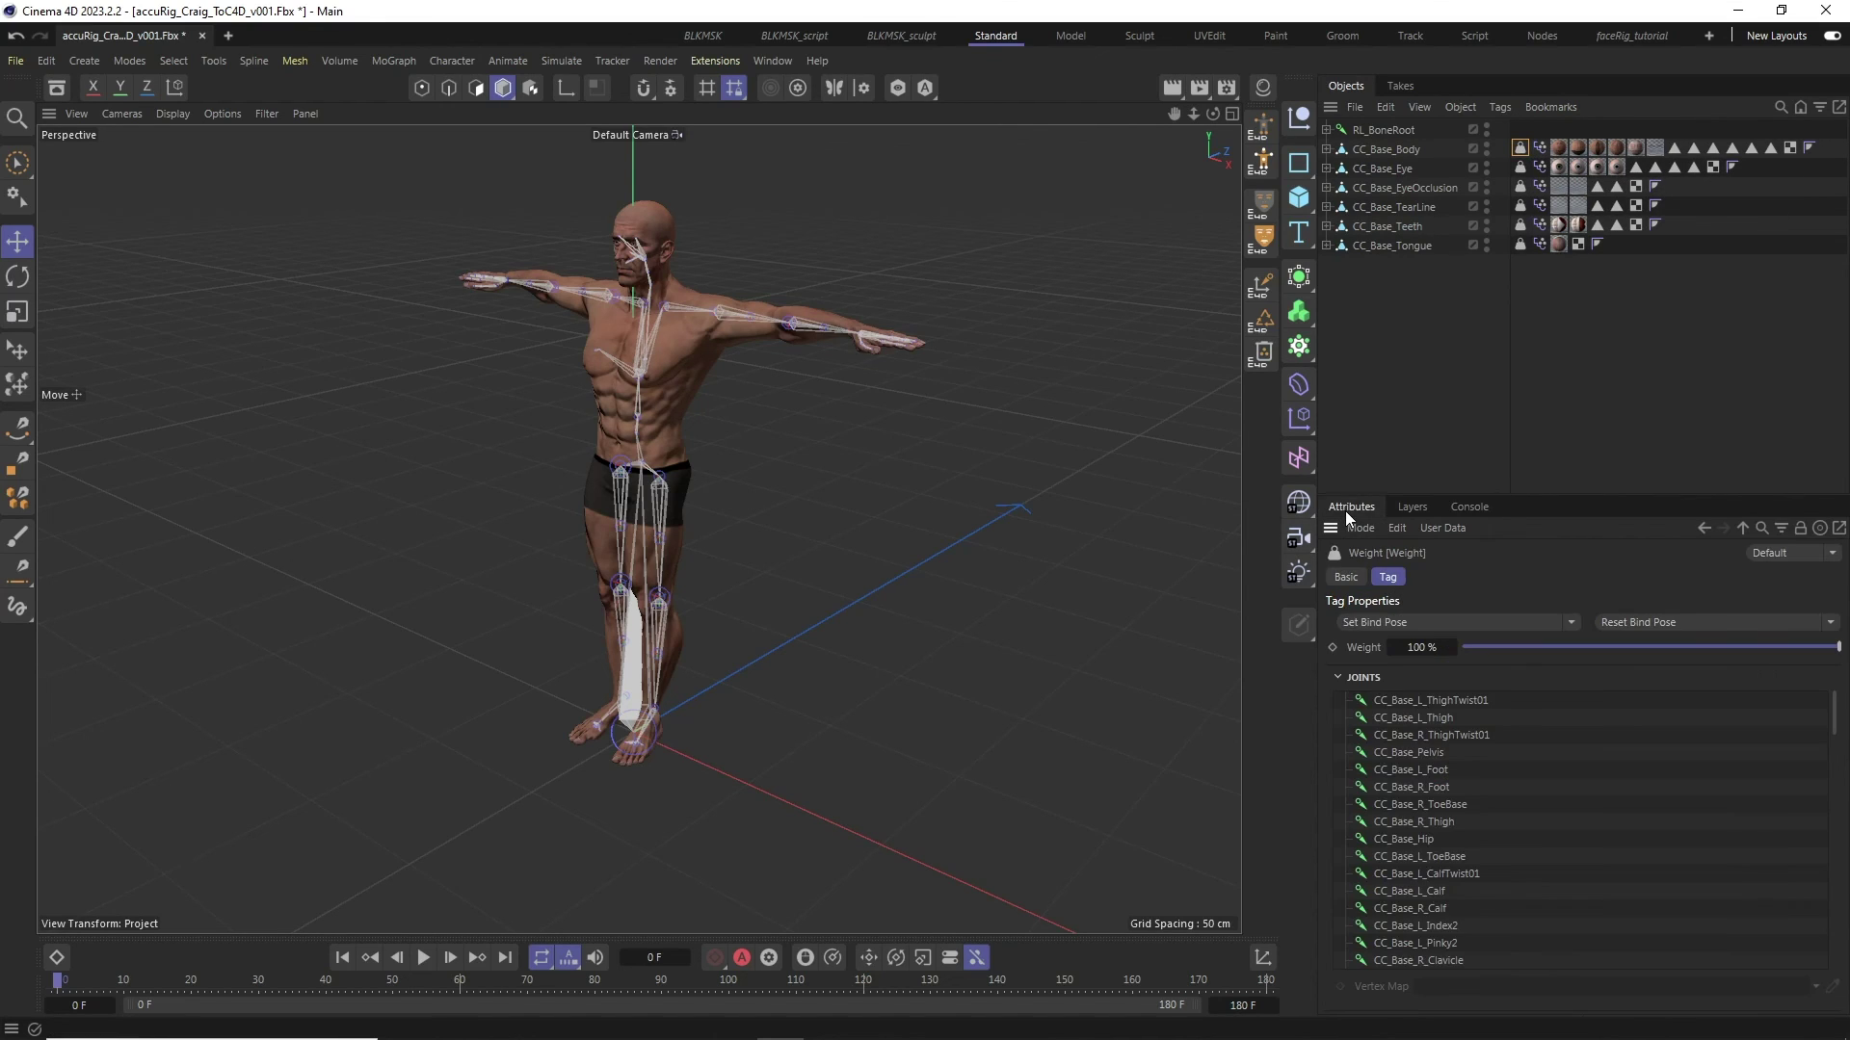
left_click(1678, 622)
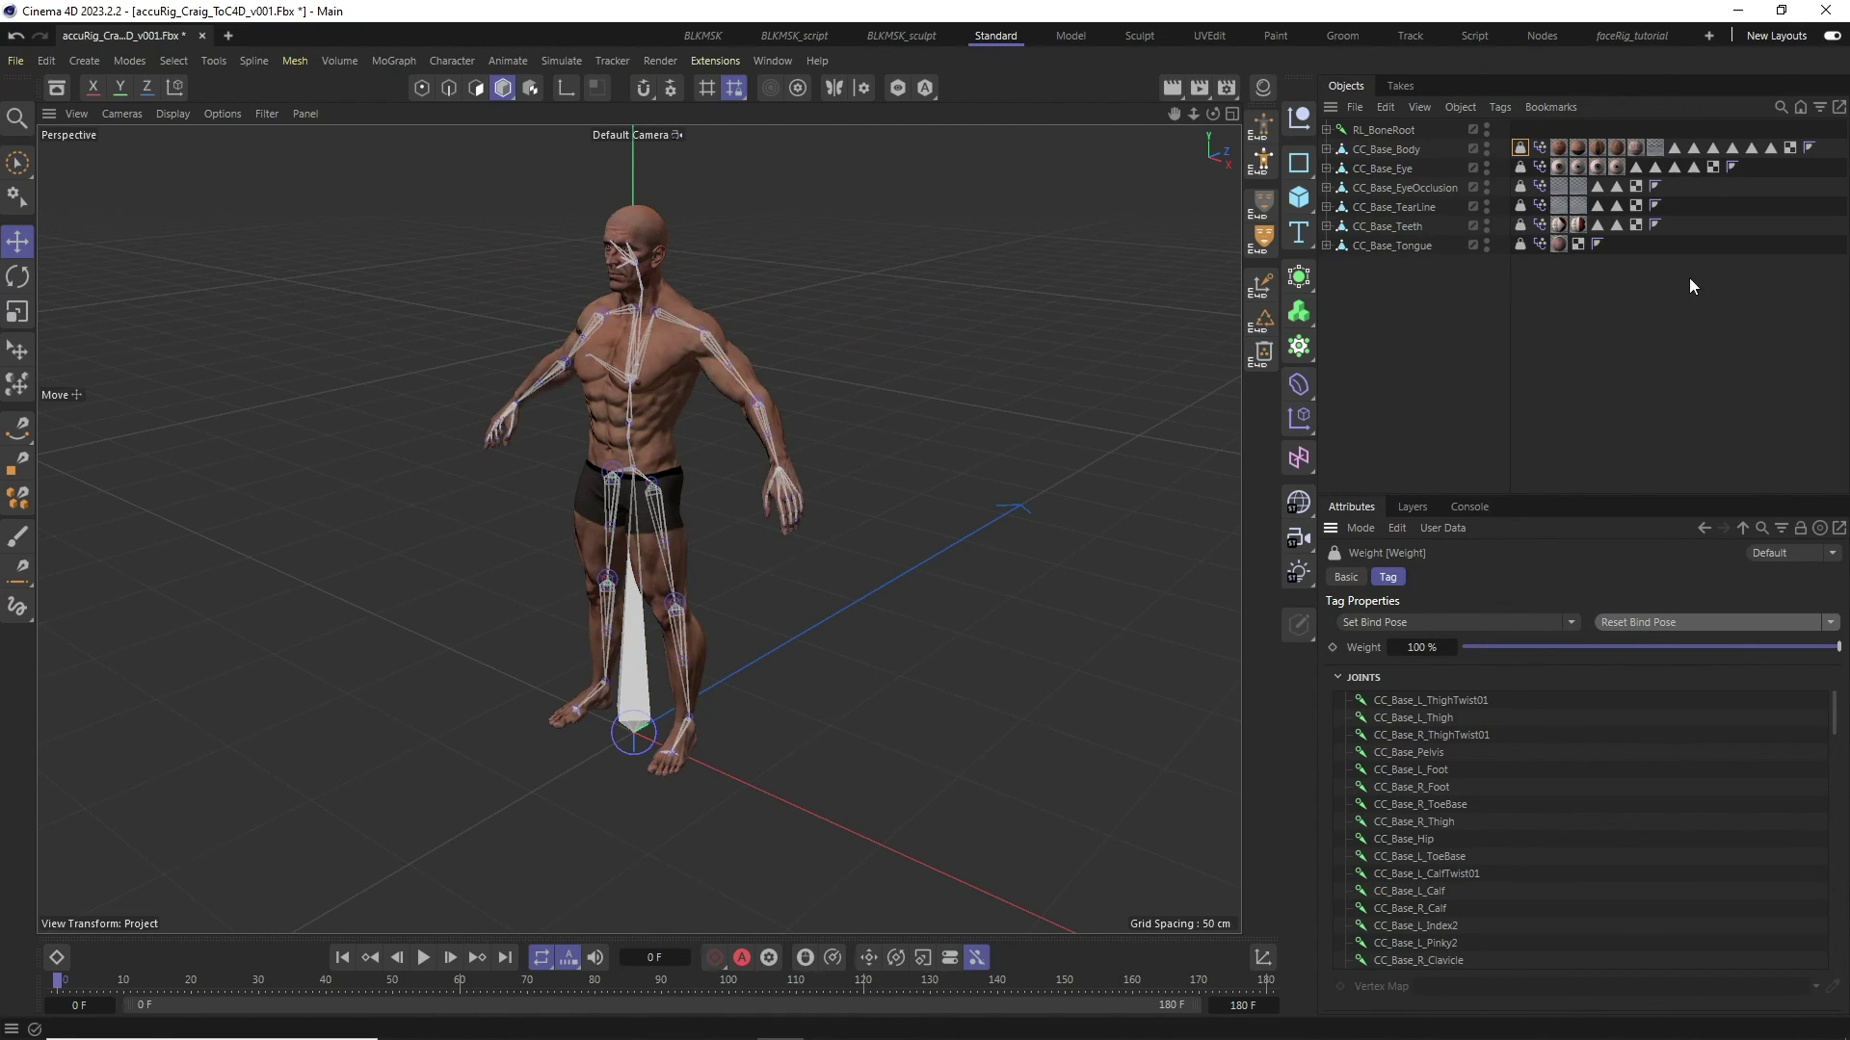
left_click(1430, 331)
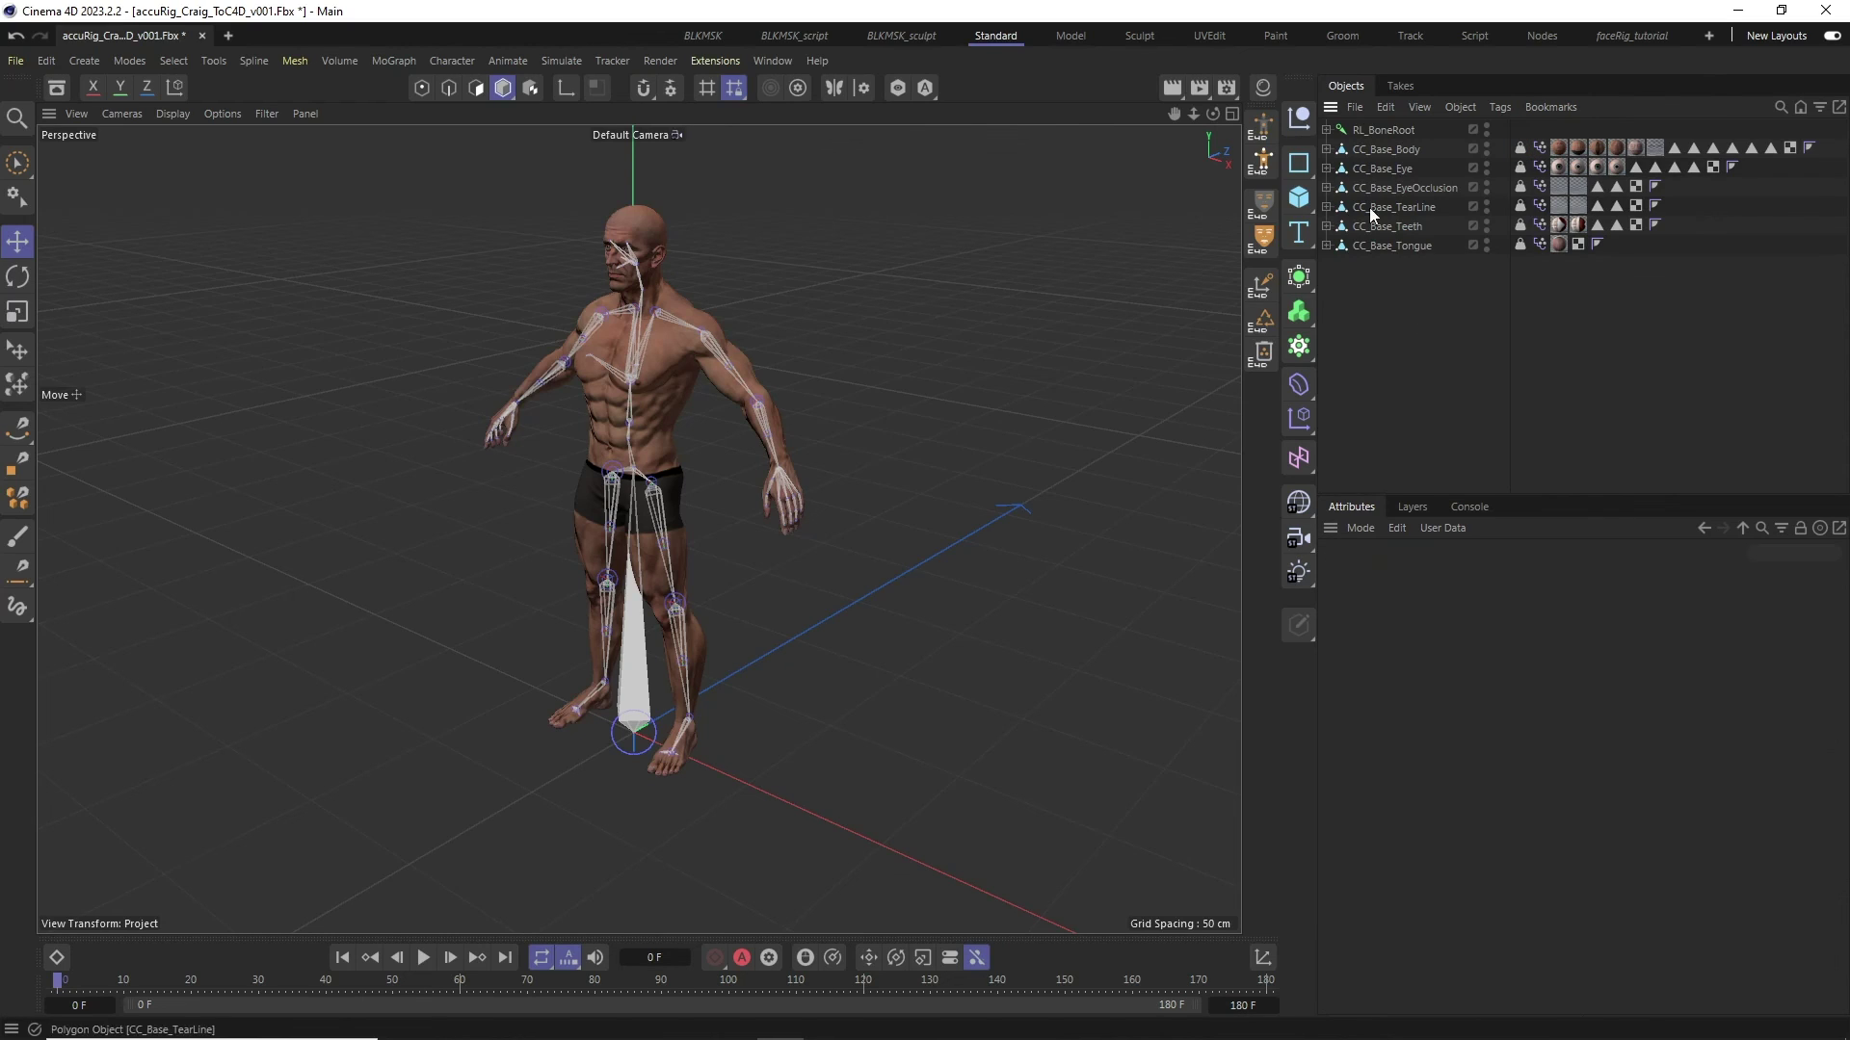
- Optimize the joints of the RL_BoneRoot hierarchy, deleting all its keyframe tracks, and bring up the console log
left_click(1377, 131)
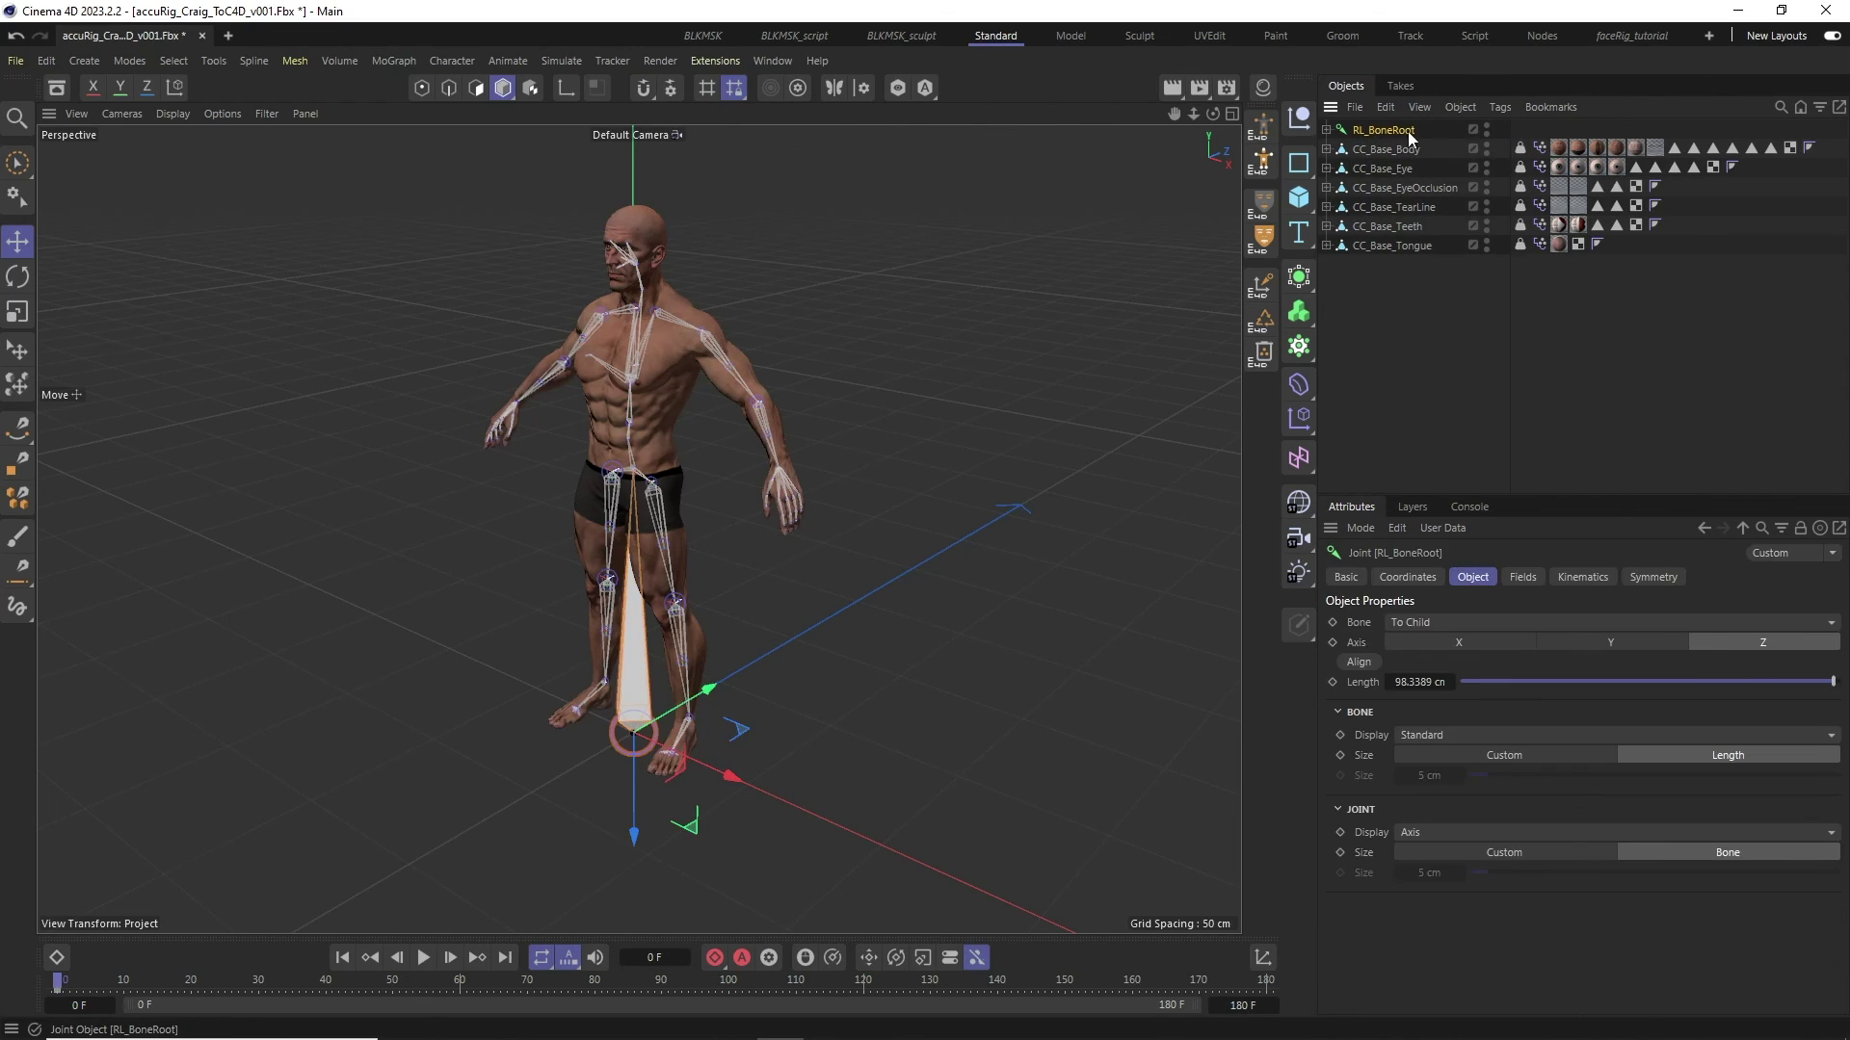
left_click(1264, 328)
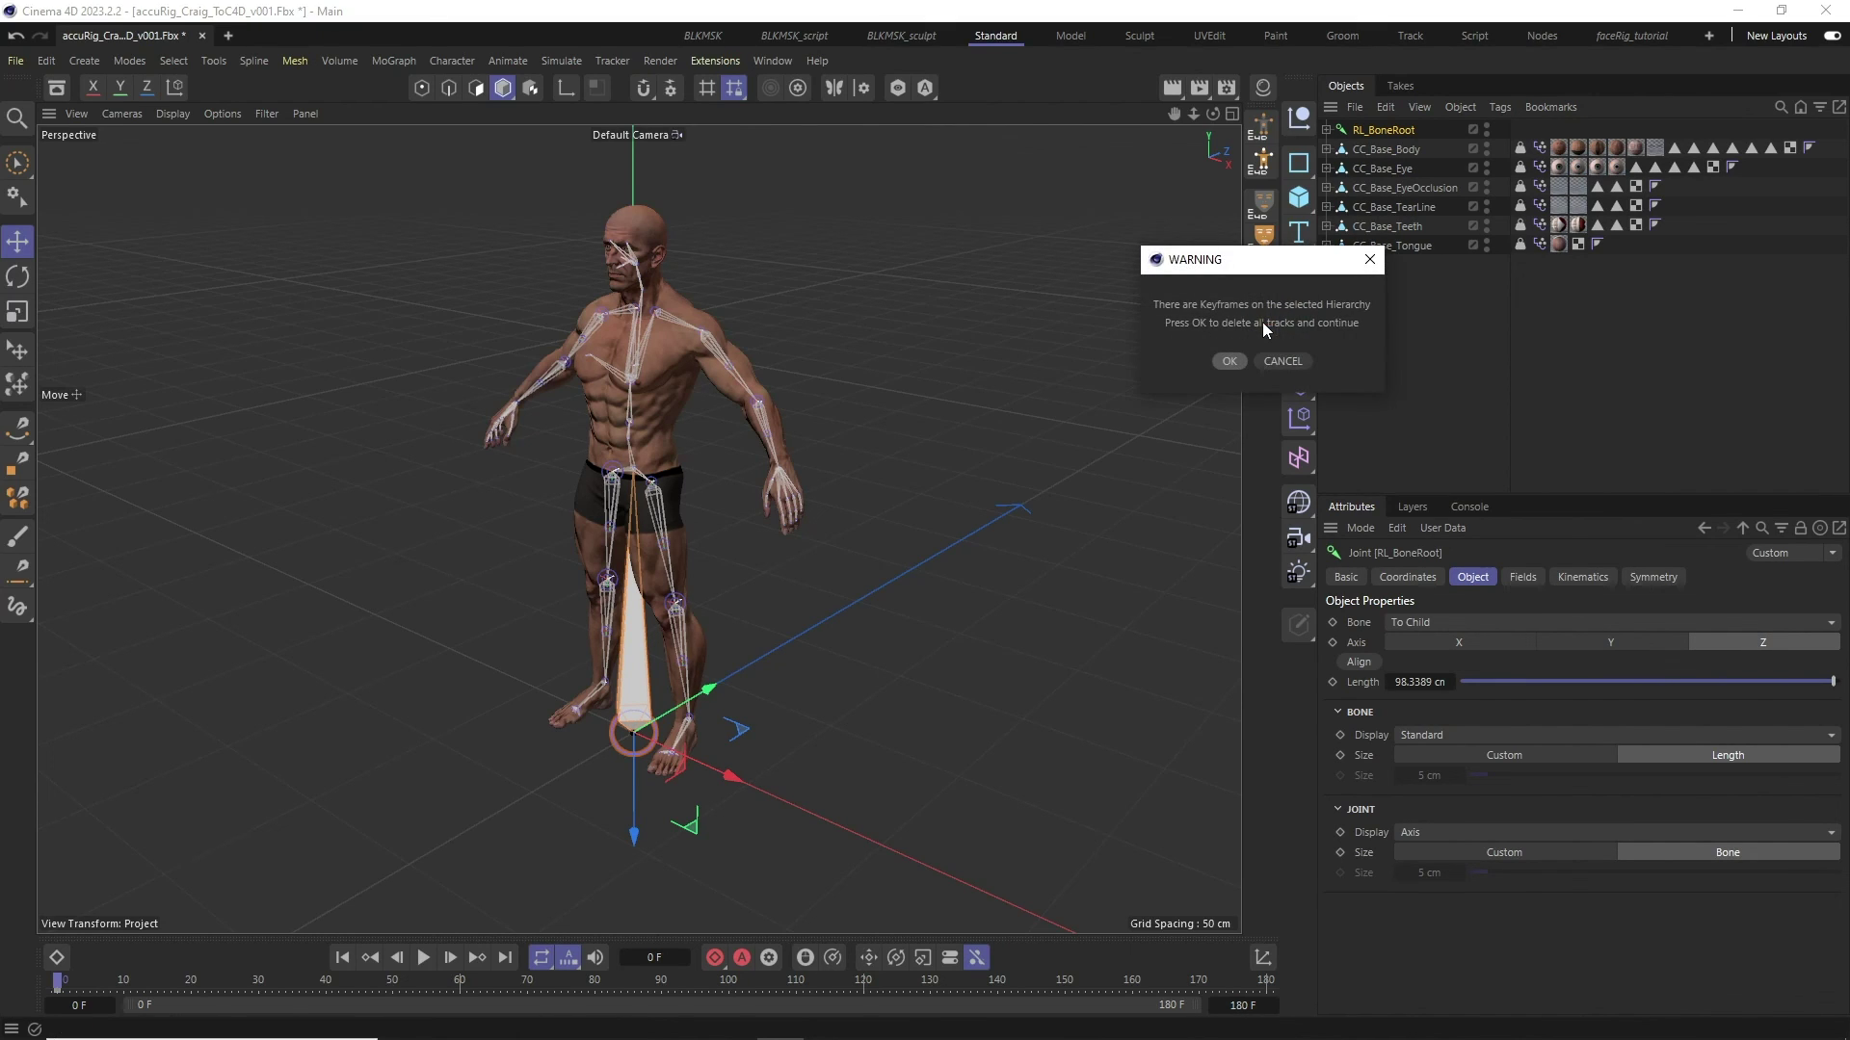
left_click_drag(1243, 259, 978, 323)
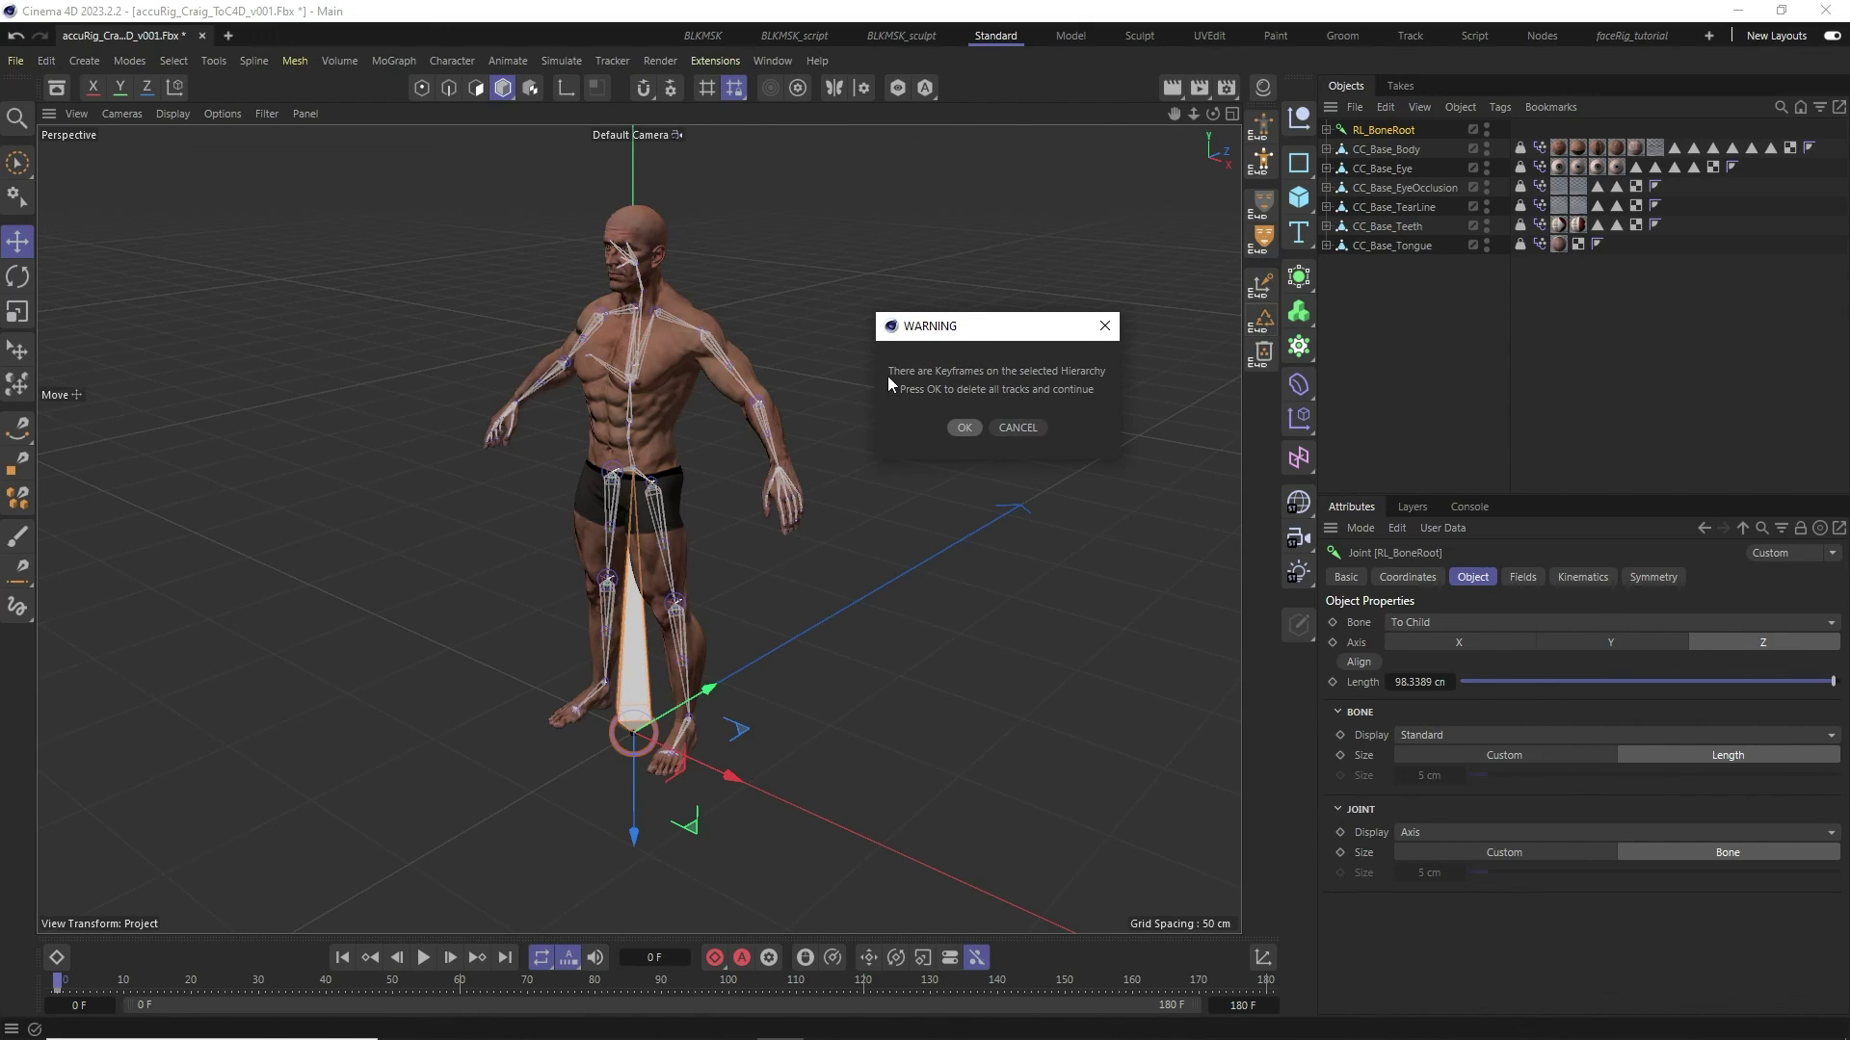
left_click(964, 428)
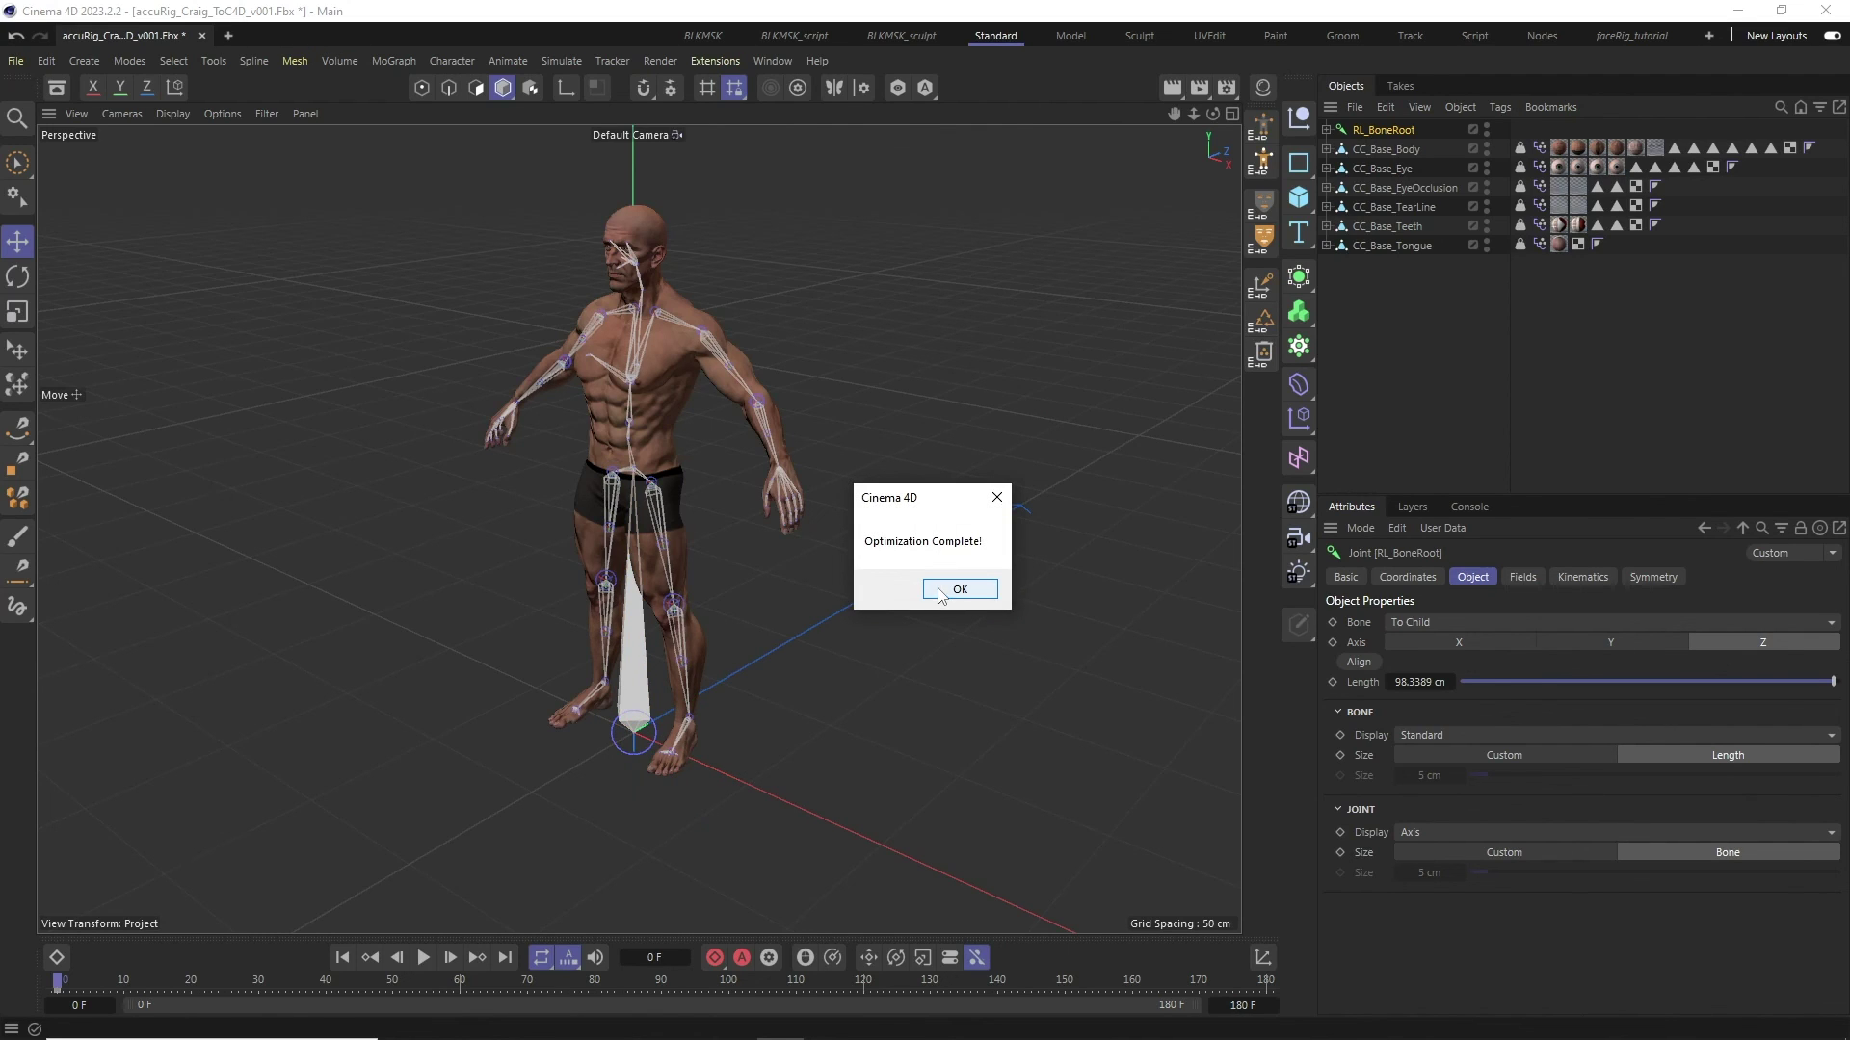
left_click(939, 590)
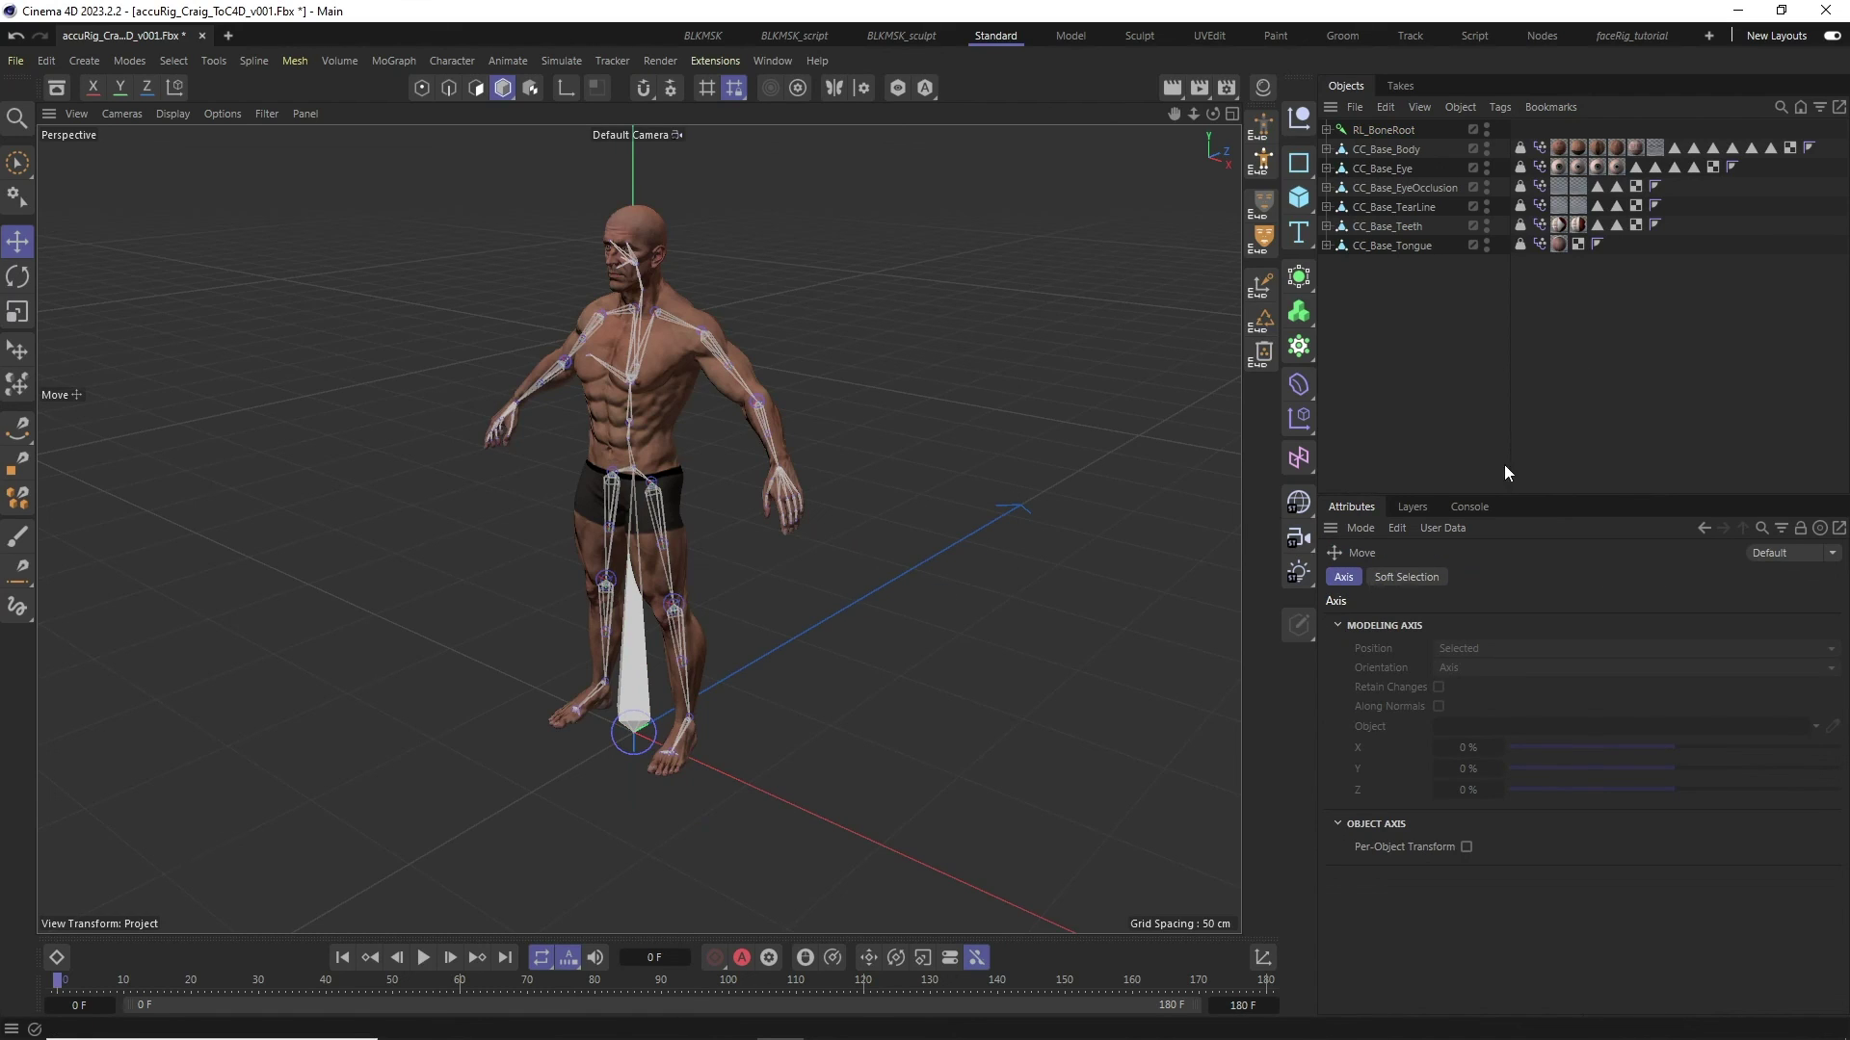
left_click(1463, 506)
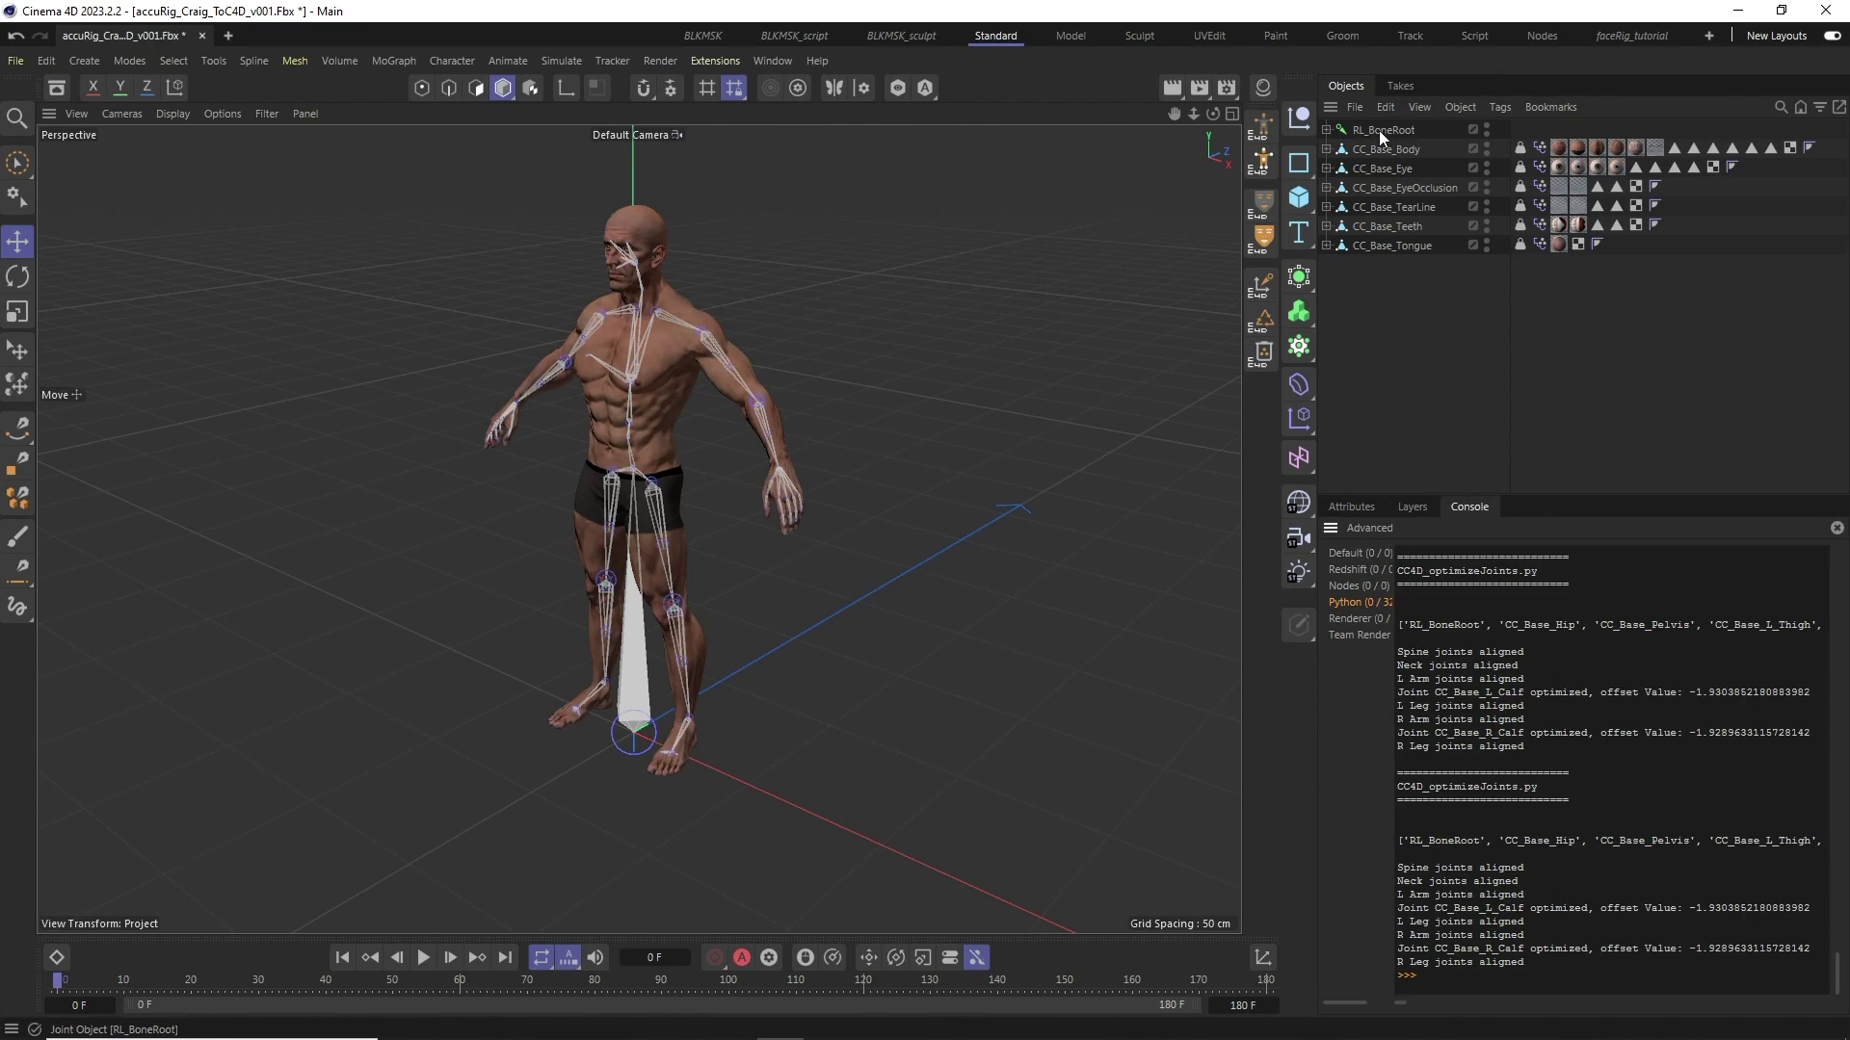
- Remove the morph targets from the CC_Base meshes and set up the CC4 control rig for the character
left_click(1263, 358)
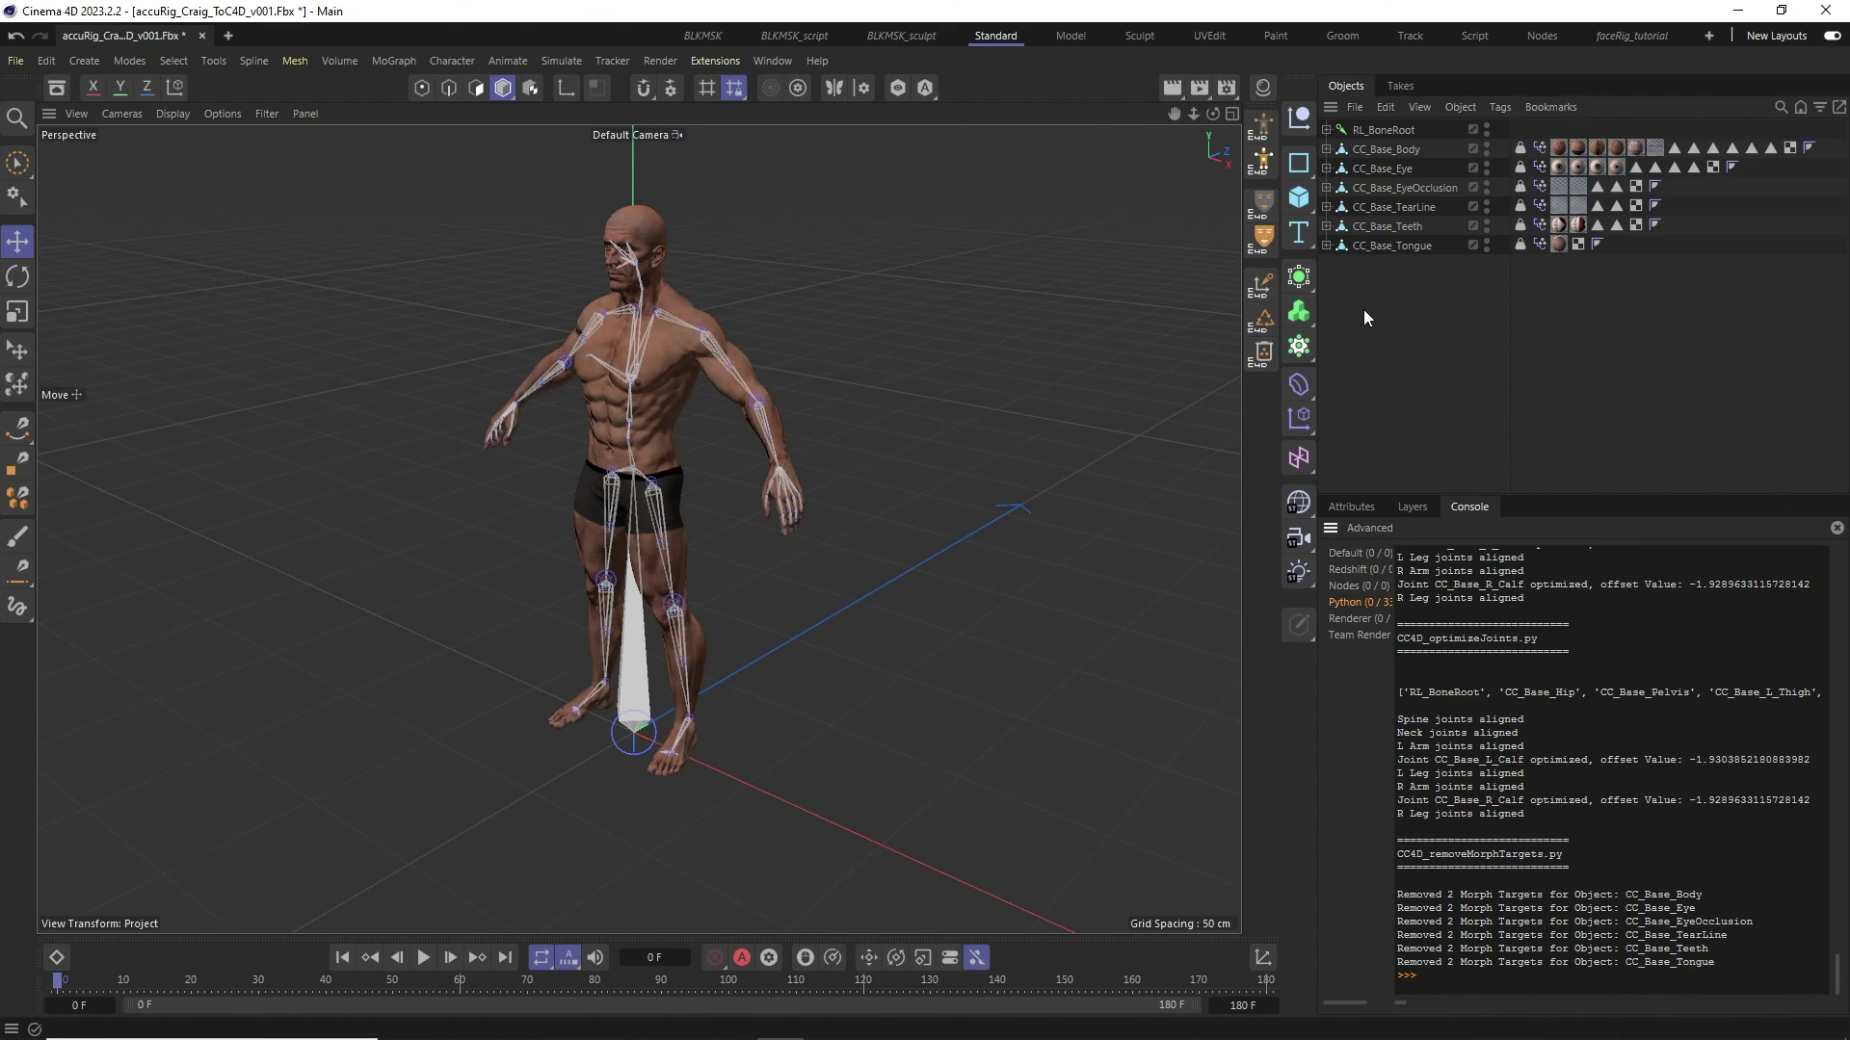
left_click(1262, 130)
left_click(1263, 164)
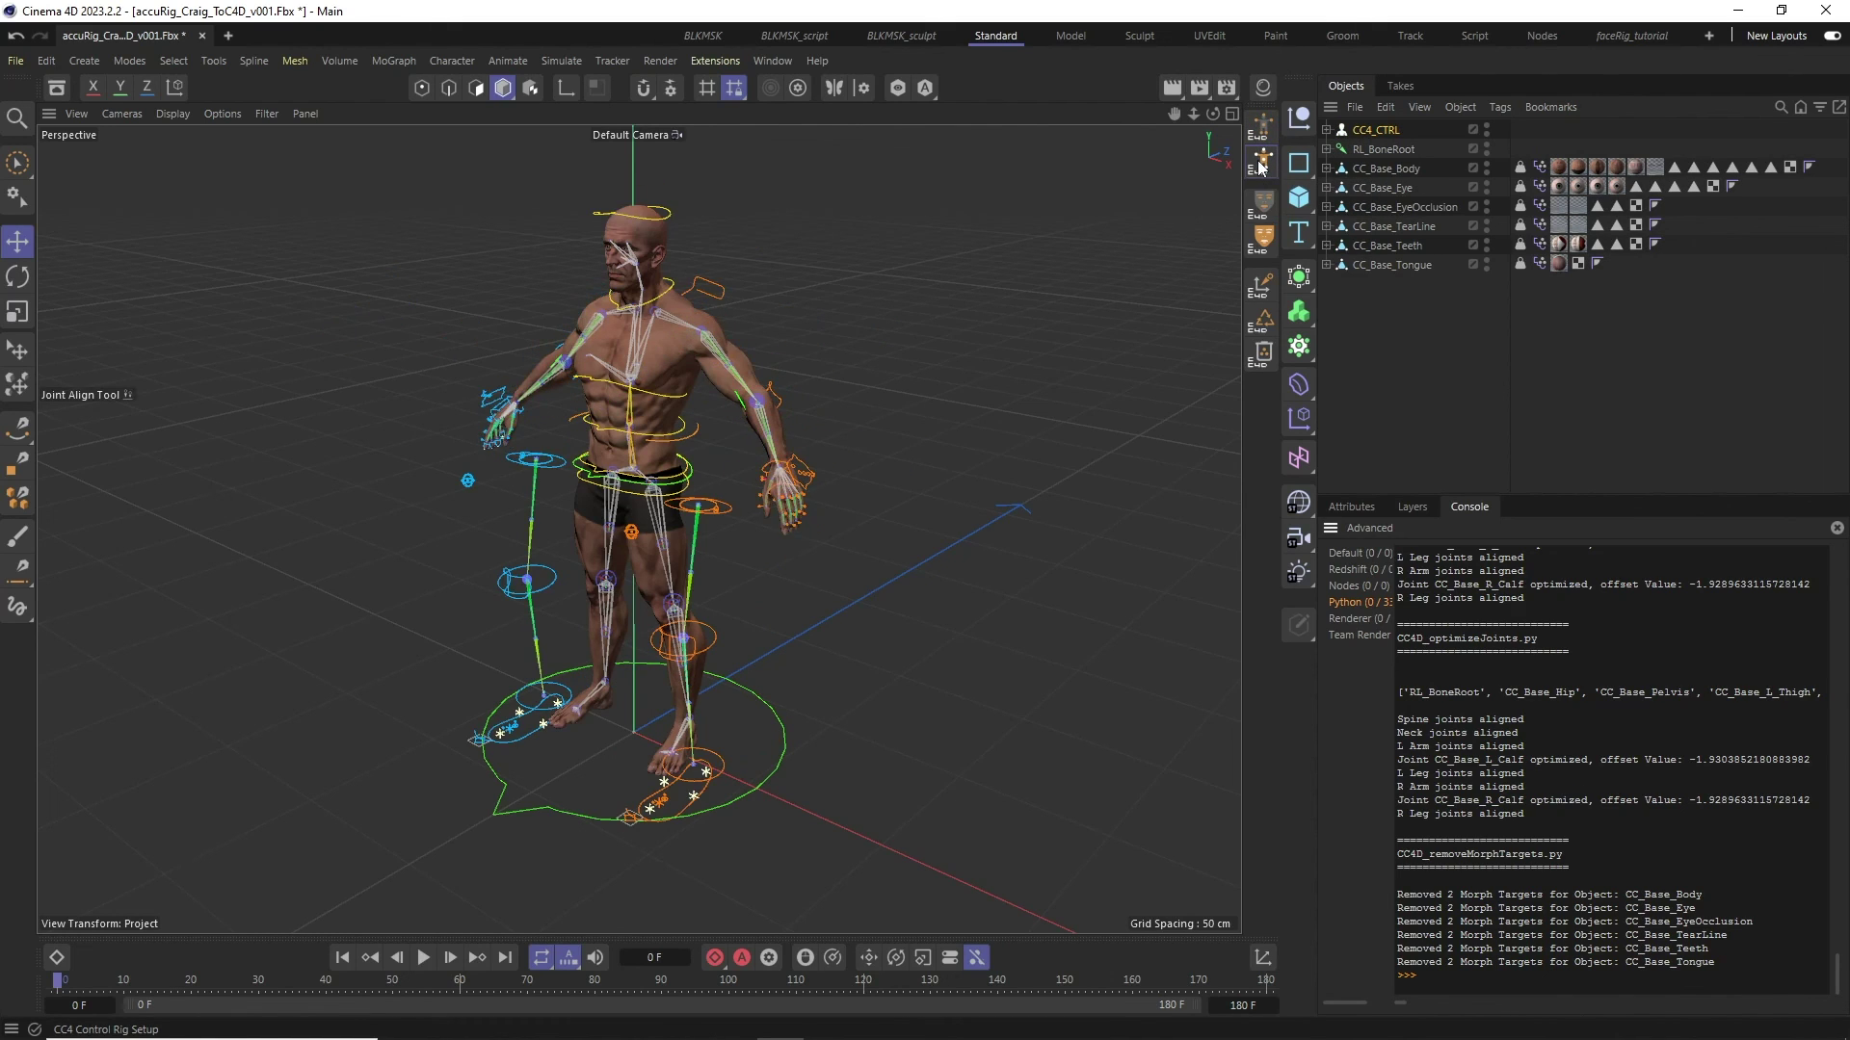